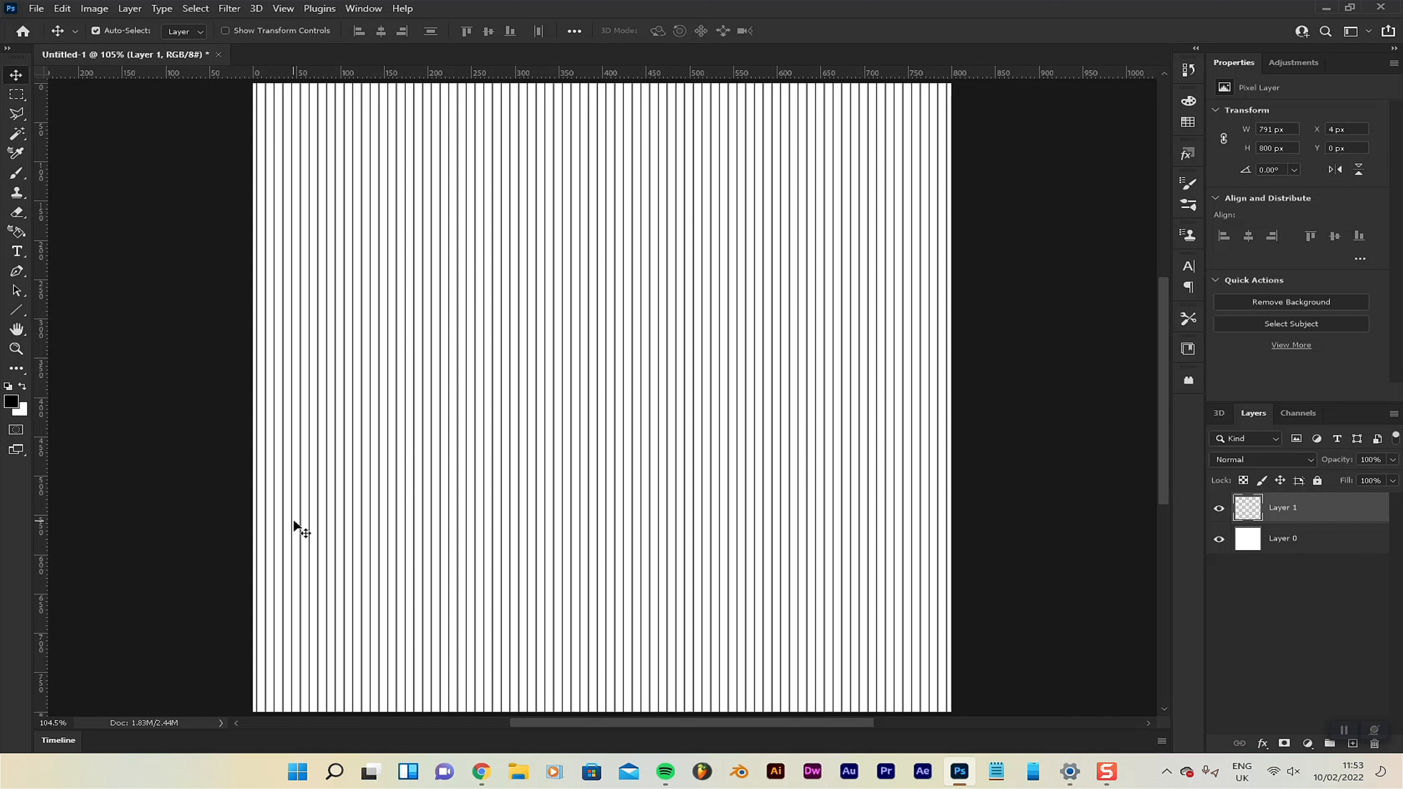
Duplicate the vertical lines layer and rotate the copy 90° clockwise to form a grid.
{"action": "key", "text": "ctrl+j"}
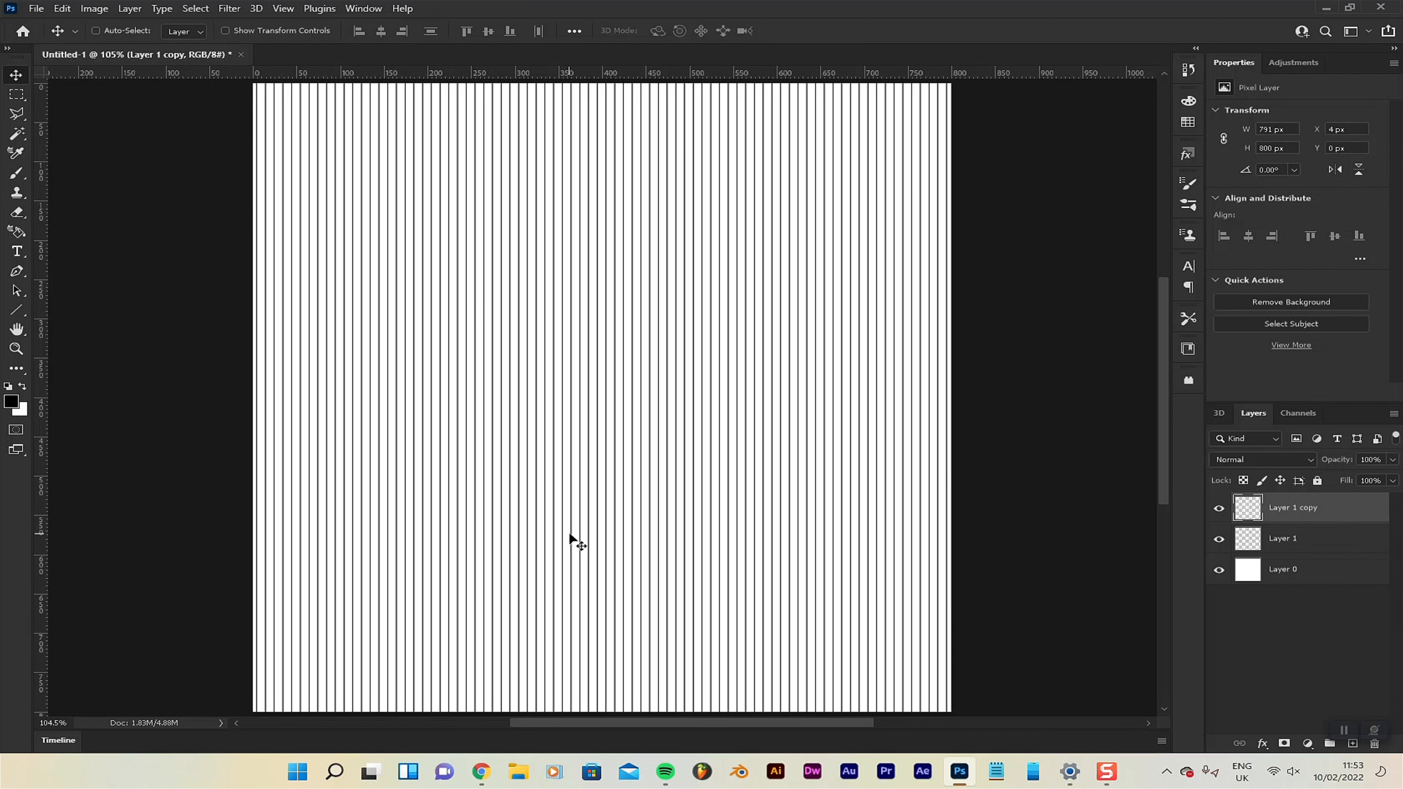
{"action": "key", "text": "ctrl"}
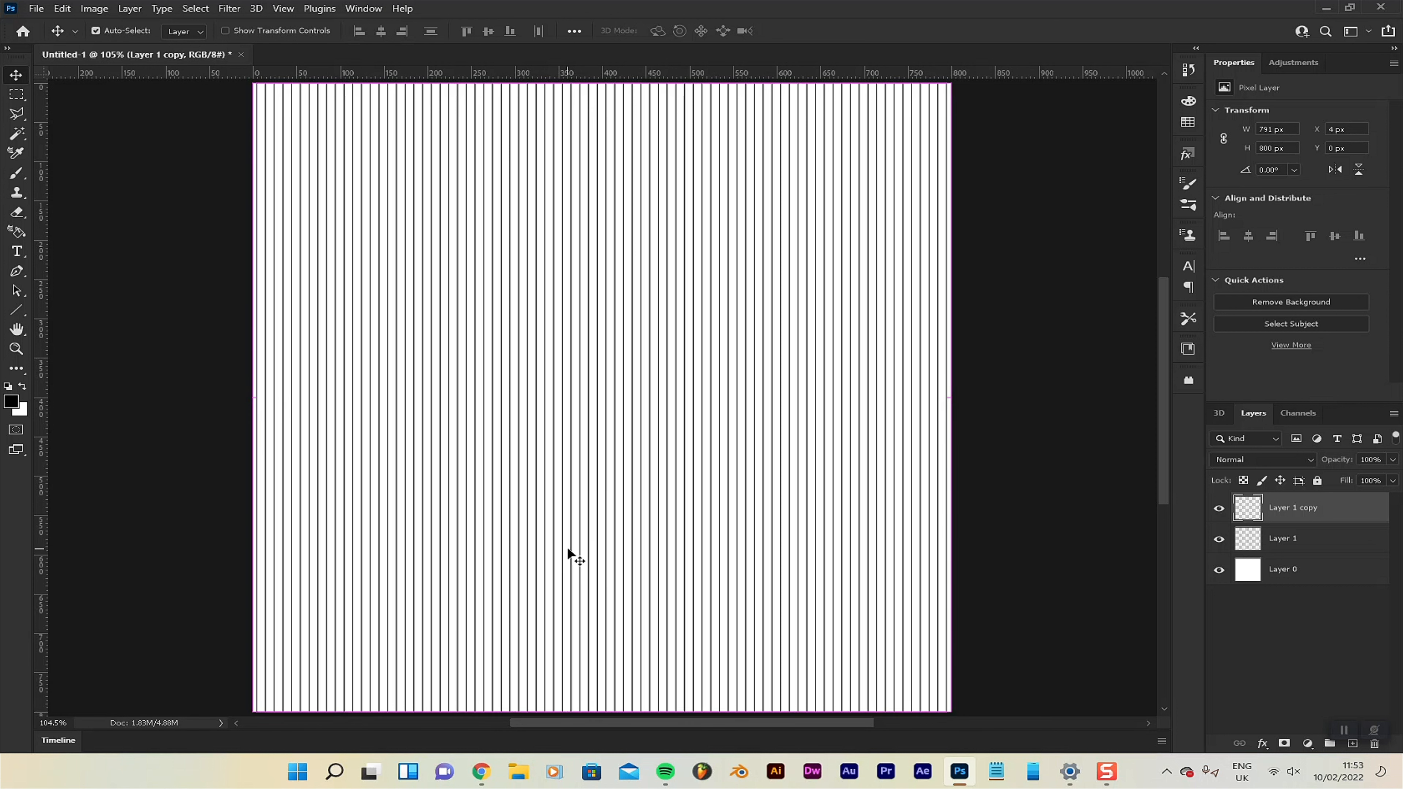
{"action": "key", "text": "ctrl+t"}
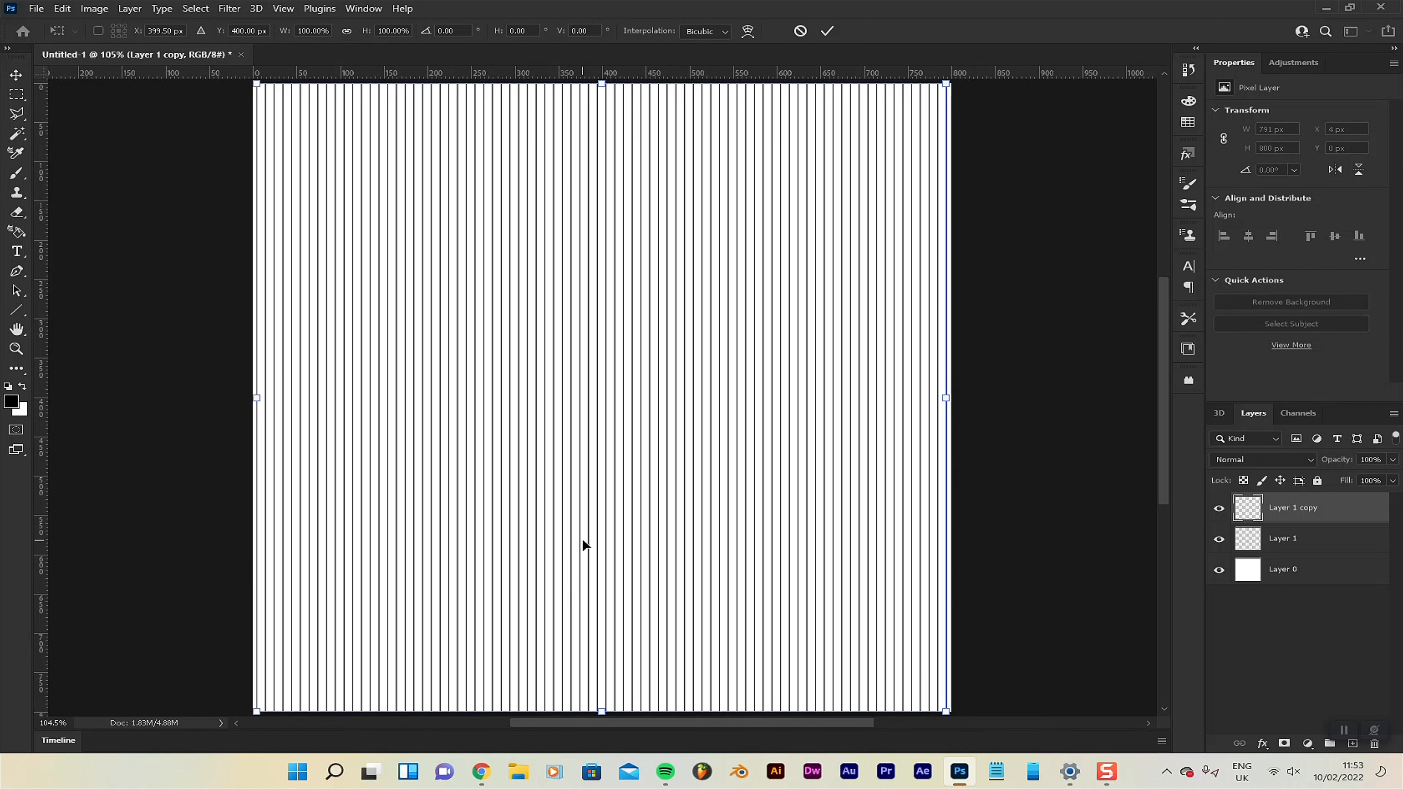
{"action": "right_click", "coordinate": [593, 400]}
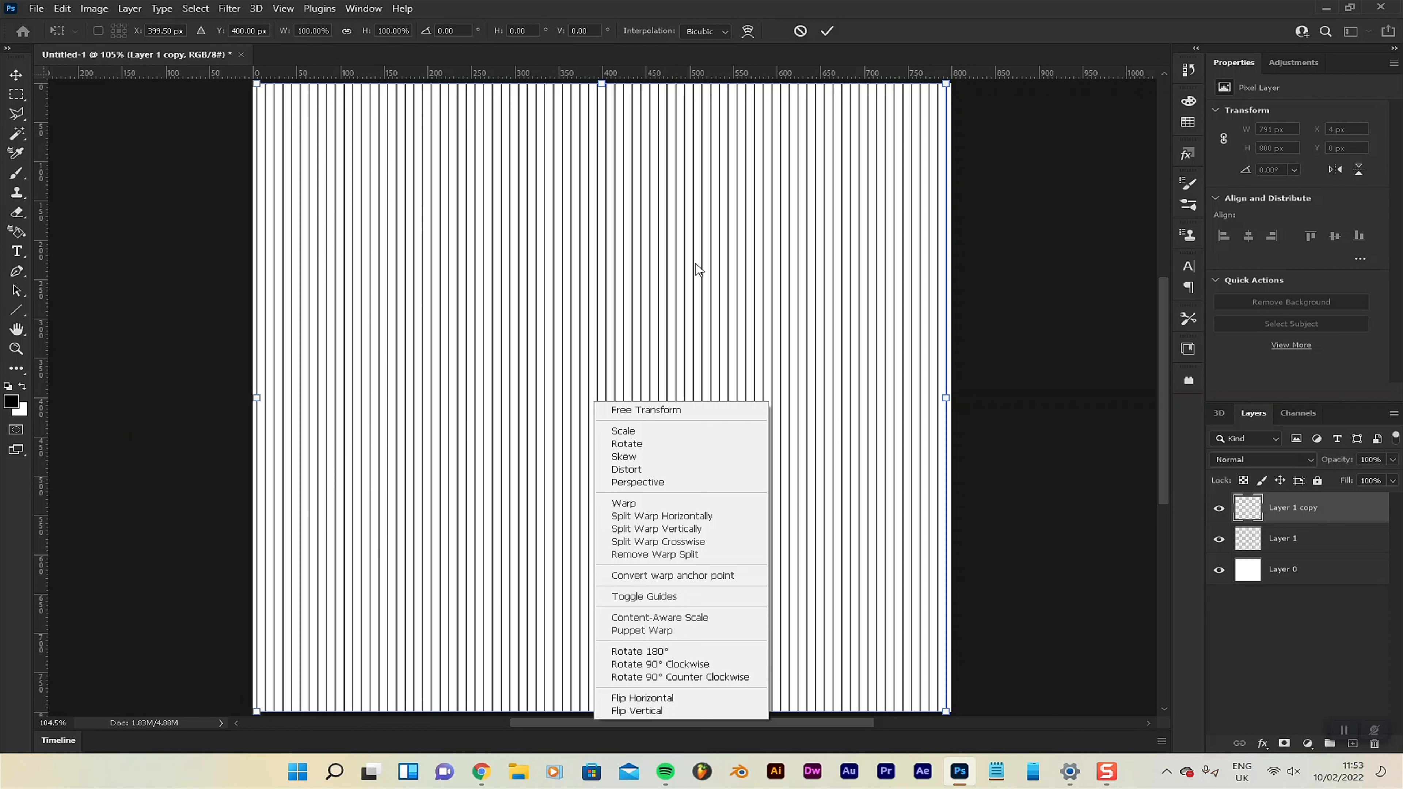
{"action": "left_click", "coordinate": [639, 665]}
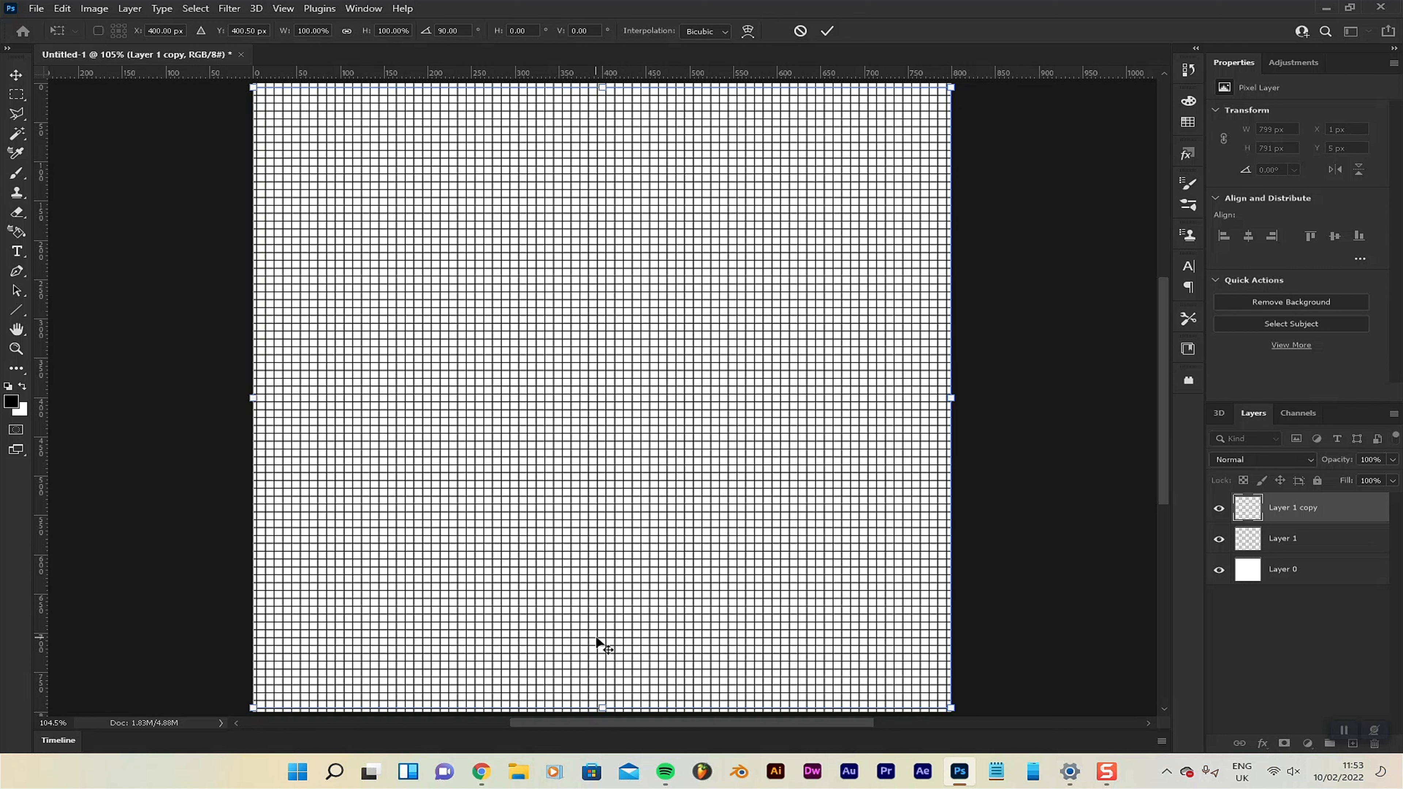
{"action": "key", "text": "Return"}
Centre the rotated lines on the canvas and merge them with the vertical lines layer.
{"action": "key", "text": "ctrl+a"}
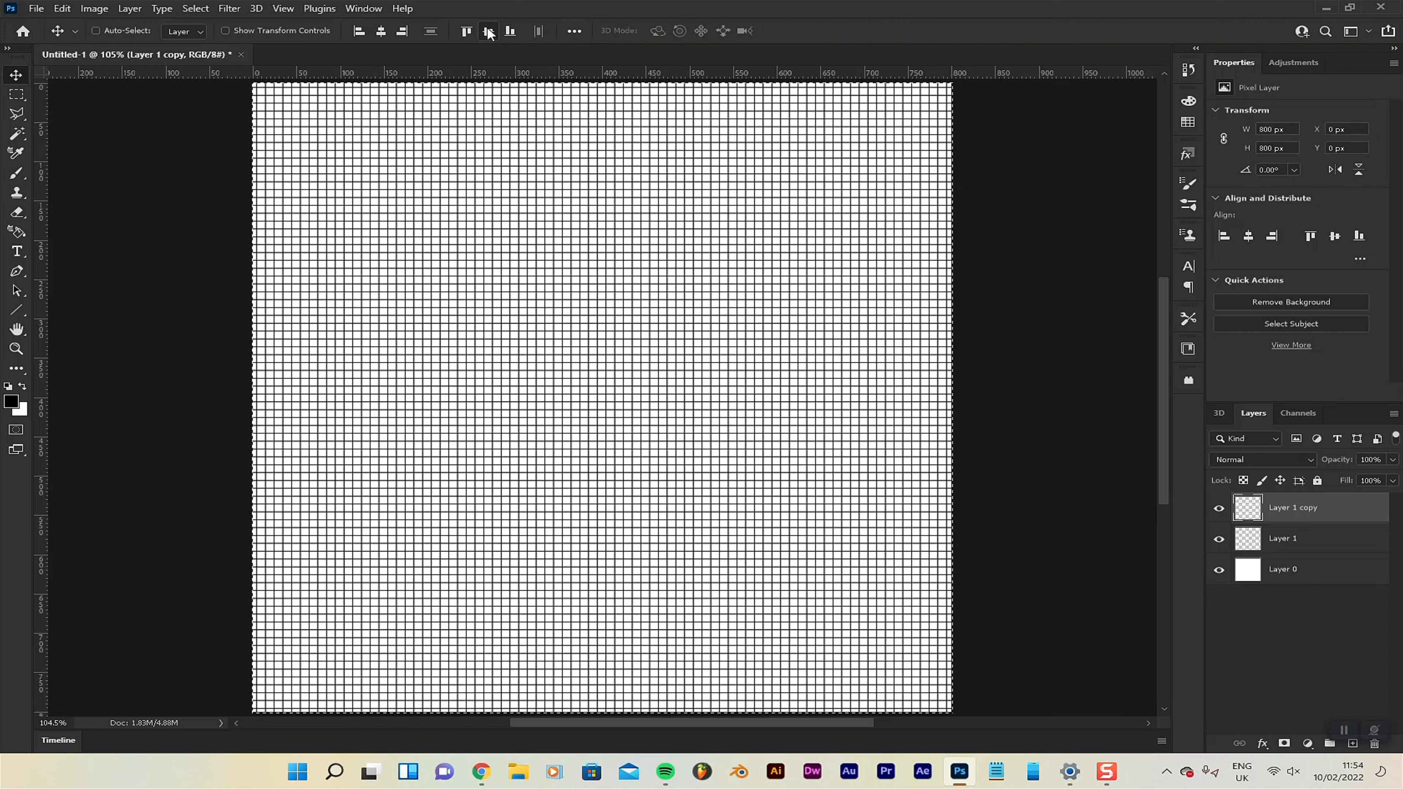
{"action": "left_click_drag", "start_coordinate": [522, 394], "coordinate": [508, 416]}
{"action": "key", "text": "ctrl+d"}
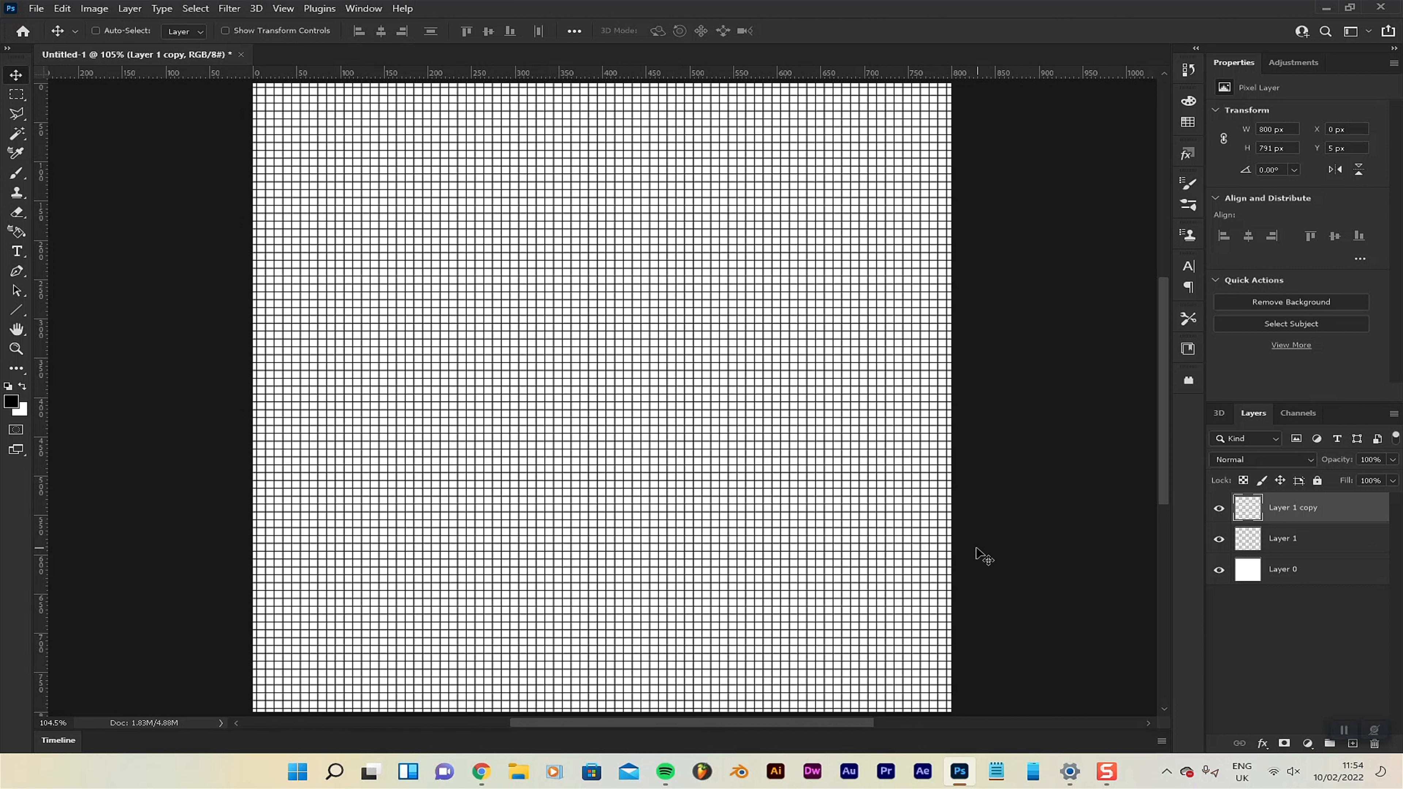
{"action": "key", "text": "ctrl+e"}
{"action": "left_click_drag", "start_coordinate": [788, 355], "coordinate": [892, 324]}
{"action": "key", "text": "ctrl+z"}
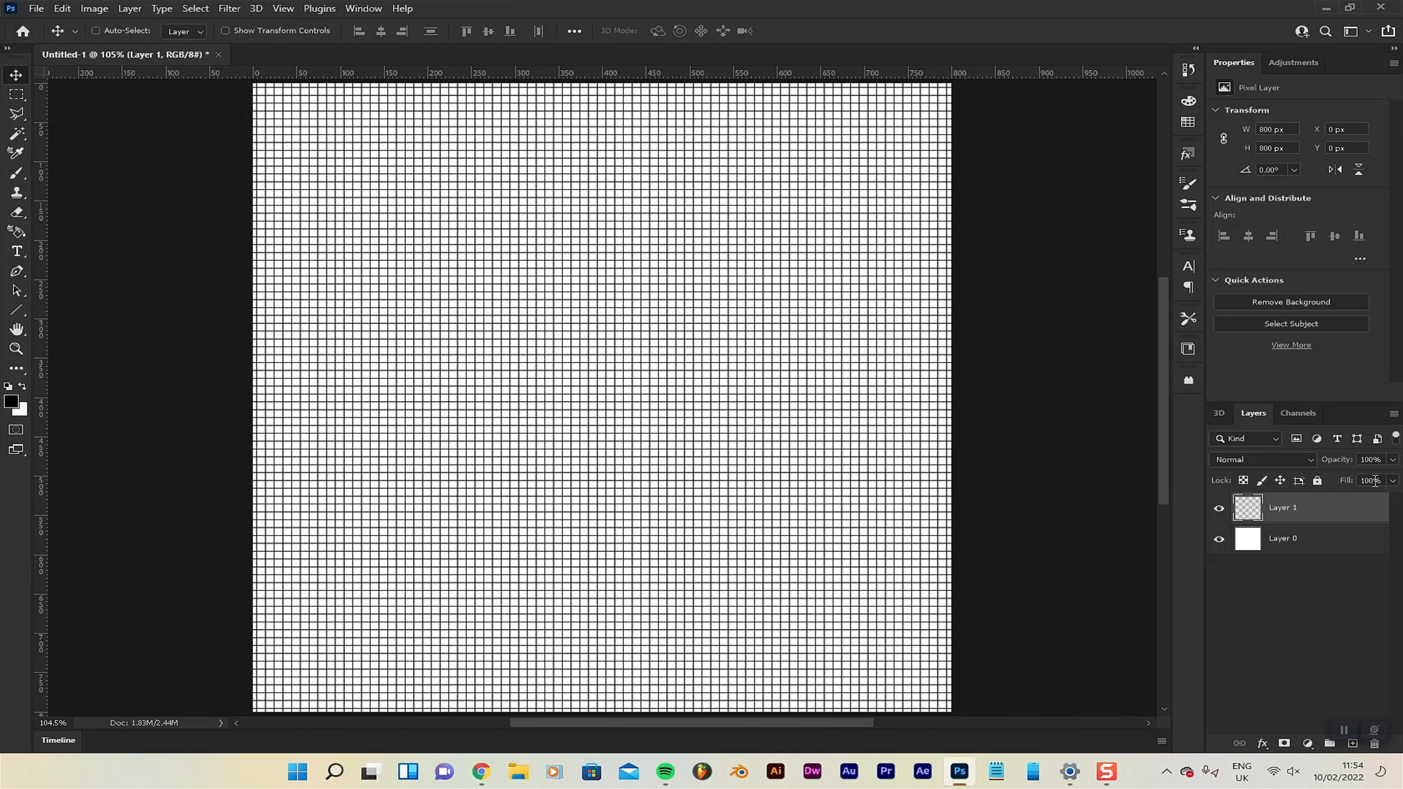
Set the grid layer's opacity to 13% and merge it into the white background layer.
{"action": "left_click", "coordinate": [1375, 455]}
{"action": "type", "text": "13"}
{"action": "key", "text": "Return"}
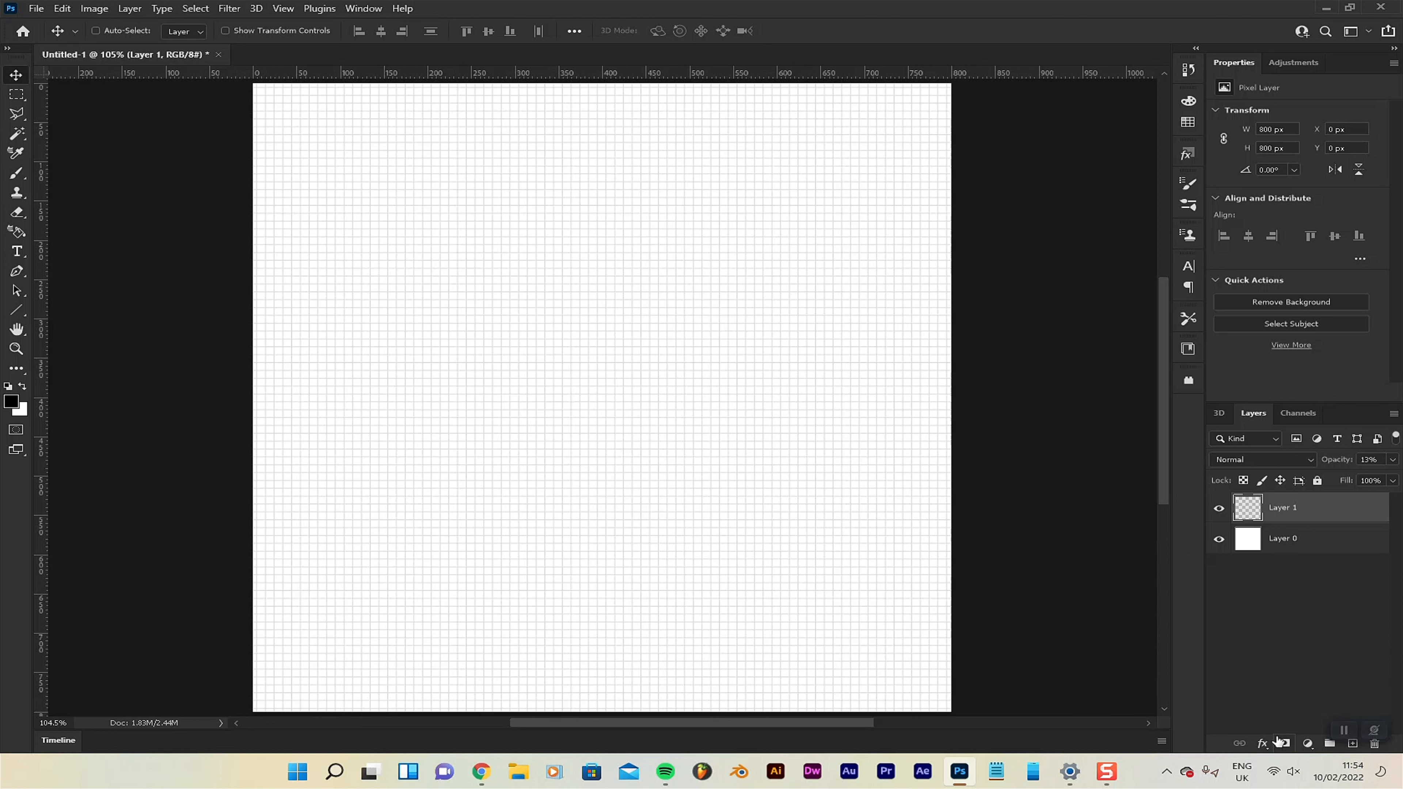
{"action": "key", "text": "Delete"}
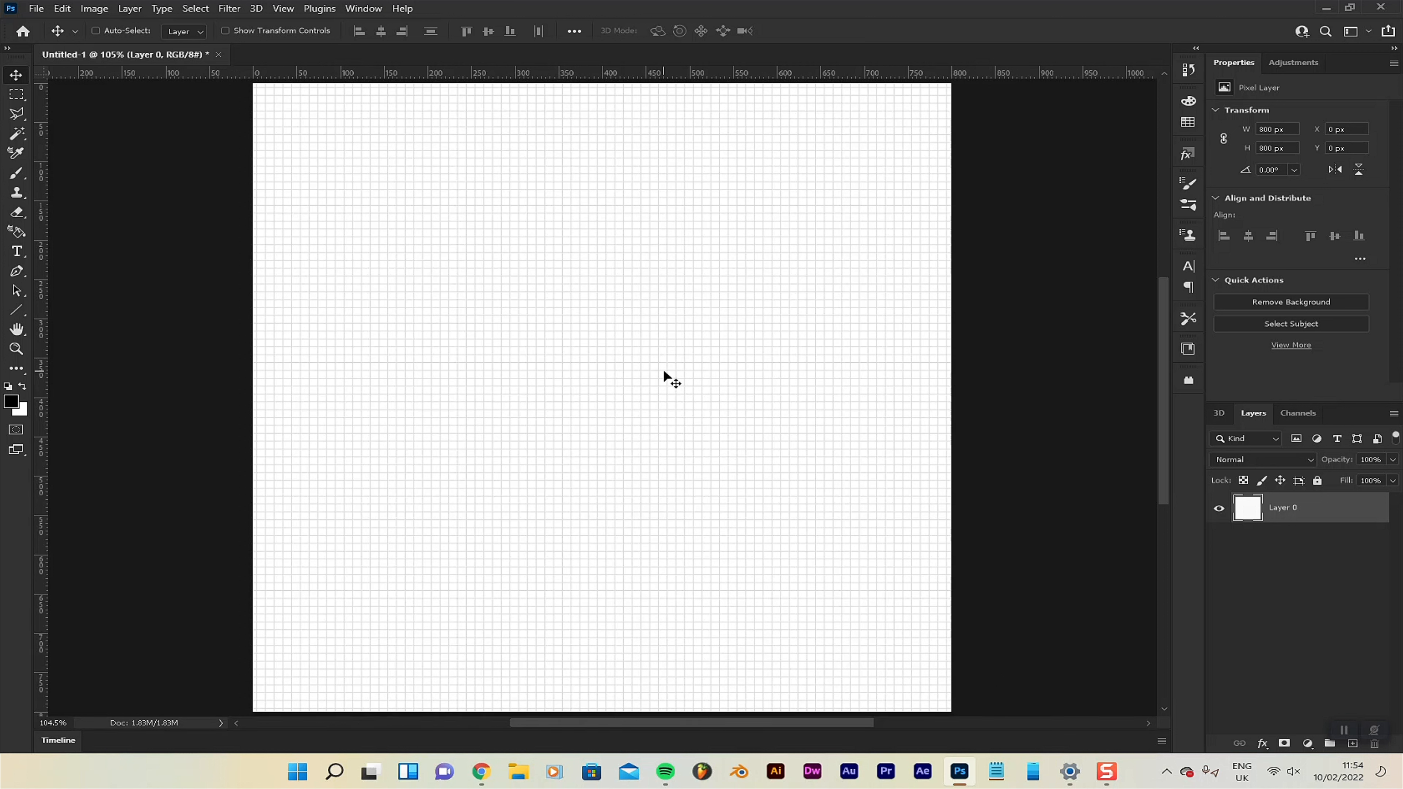
Start the Horizontal Type tool and set its font to PRIMETIME.
{"action": "left_click", "coordinate": [20, 254]}
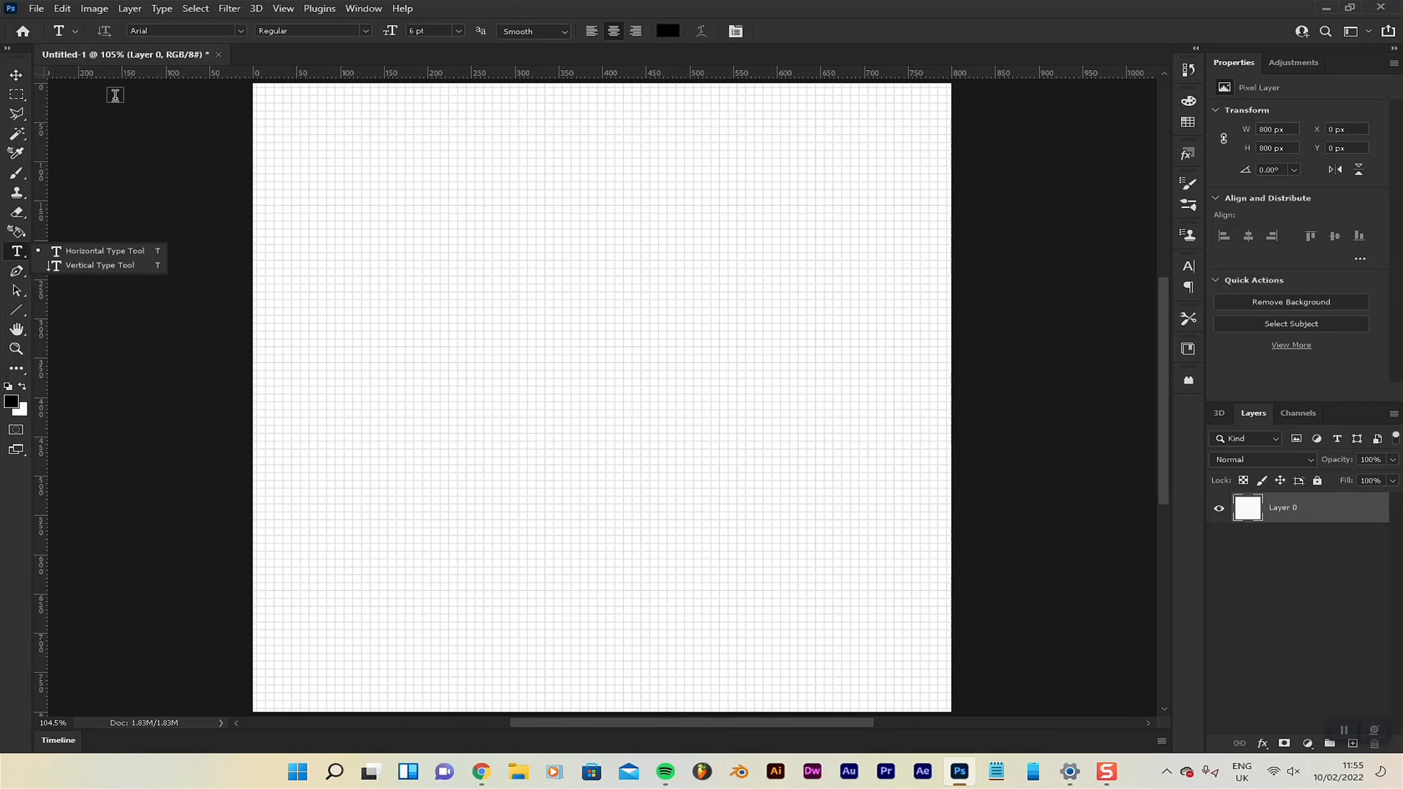
{"action": "left_click", "coordinate": [186, 8]}
{"action": "left_click", "coordinate": [339, 4]}
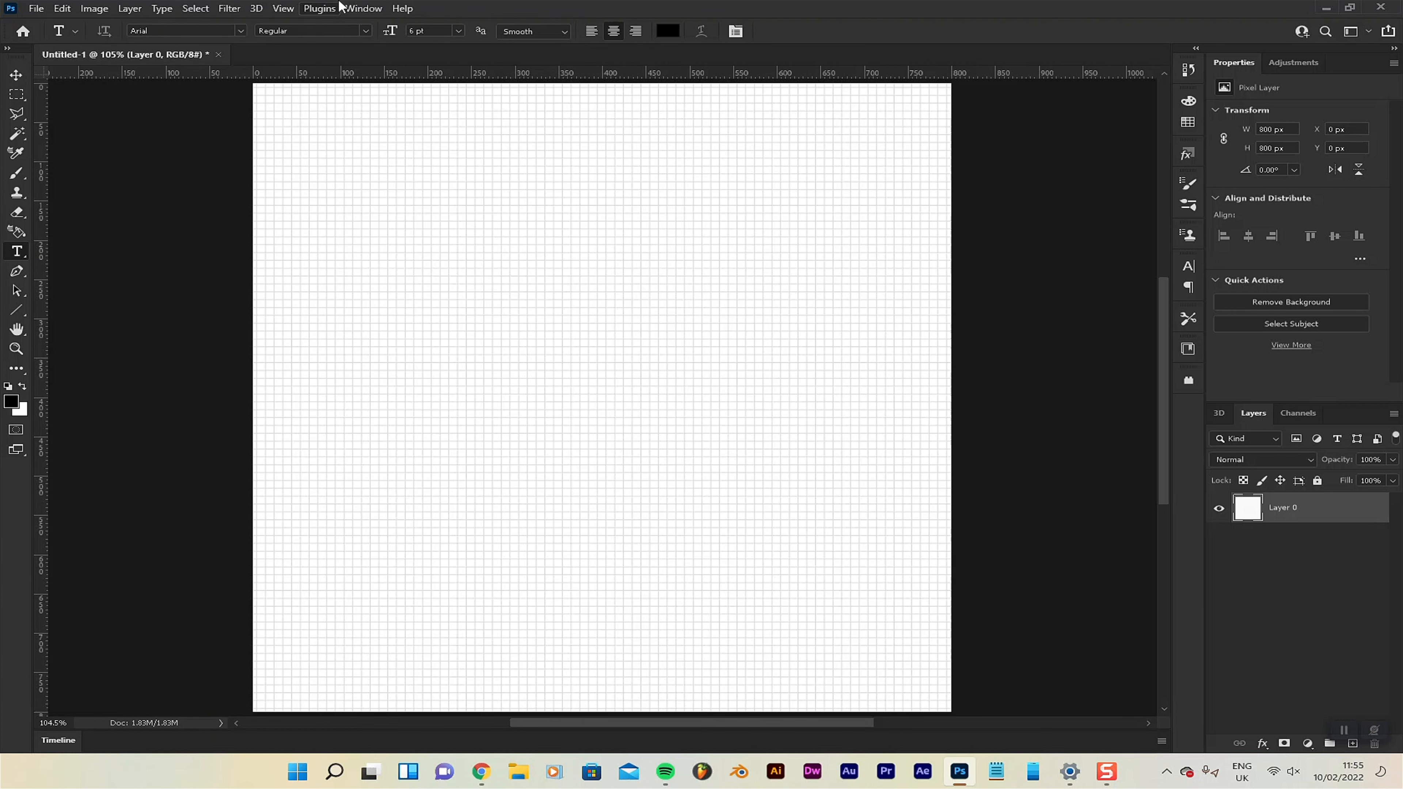
{"action": "left_click", "coordinate": [241, 31]}
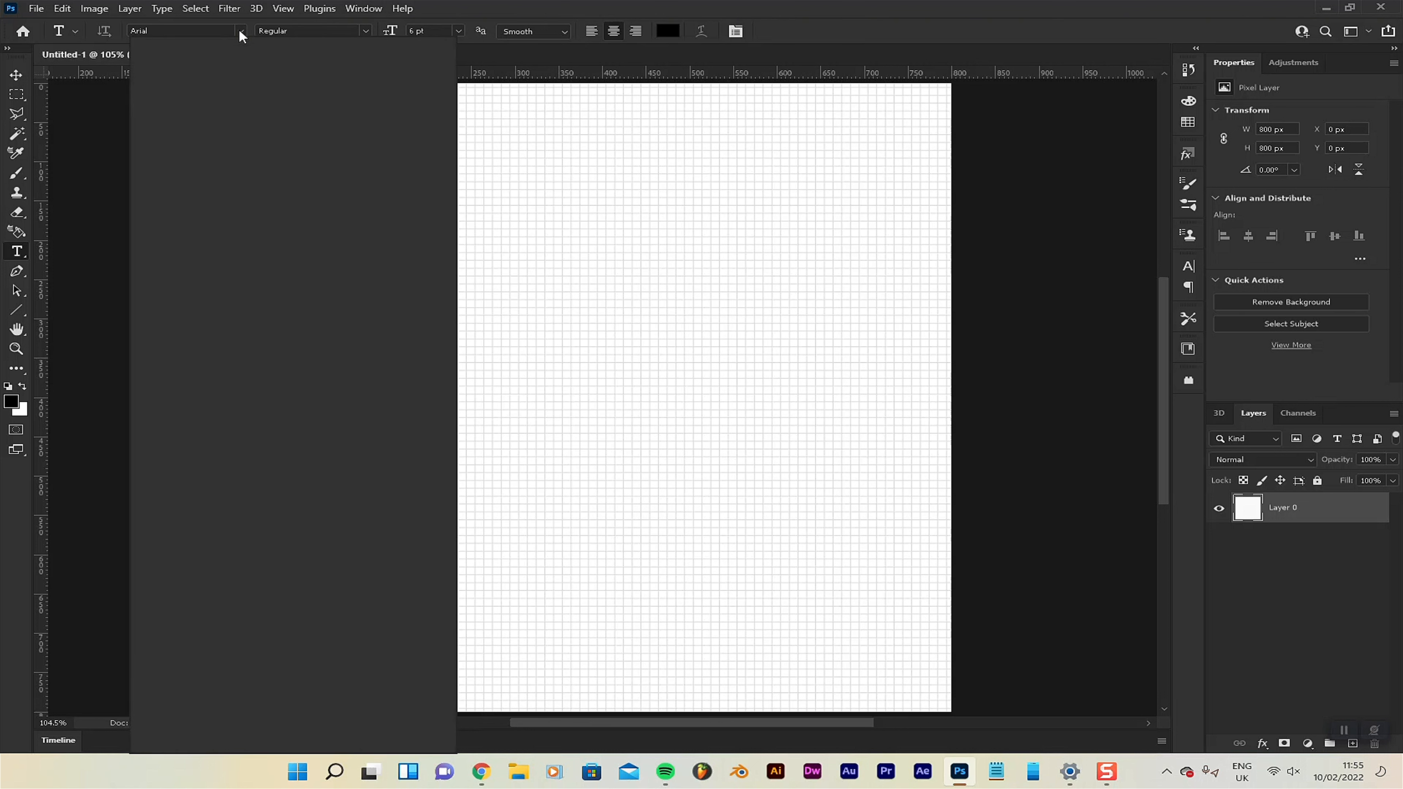
{"action": "left_click", "coordinate": [241, 32]}
{"action": "left_click", "coordinate": [241, 34]}
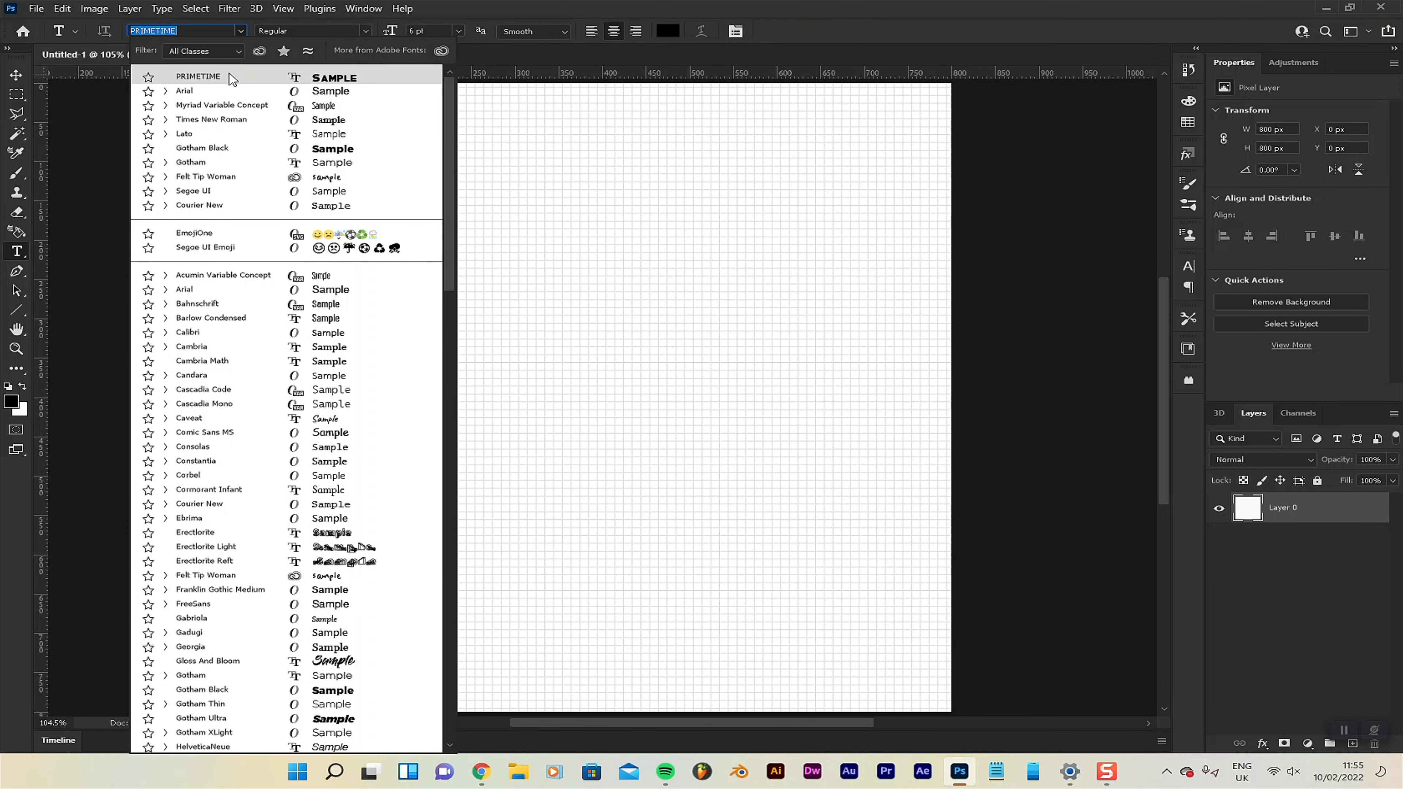
{"action": "left_click", "coordinate": [229, 76]}
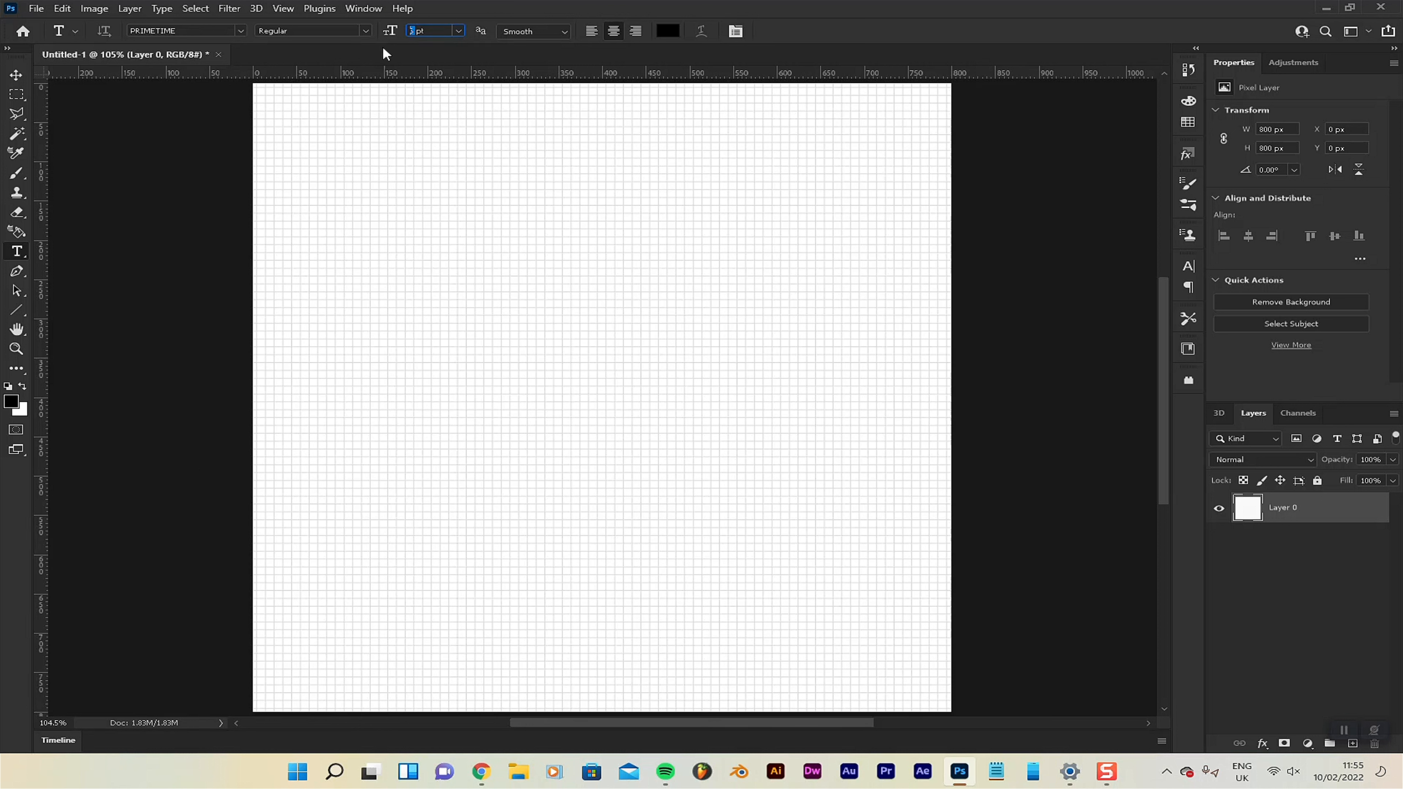
Set the font size to 576 pt and add the letter "K" to the canvas.
{"action": "key", "text": "Up"}
{"action": "left_click", "coordinate": [408, 33]}
{"action": "type", "text": "576"}
{"action": "left_click", "coordinate": [432, 401]}
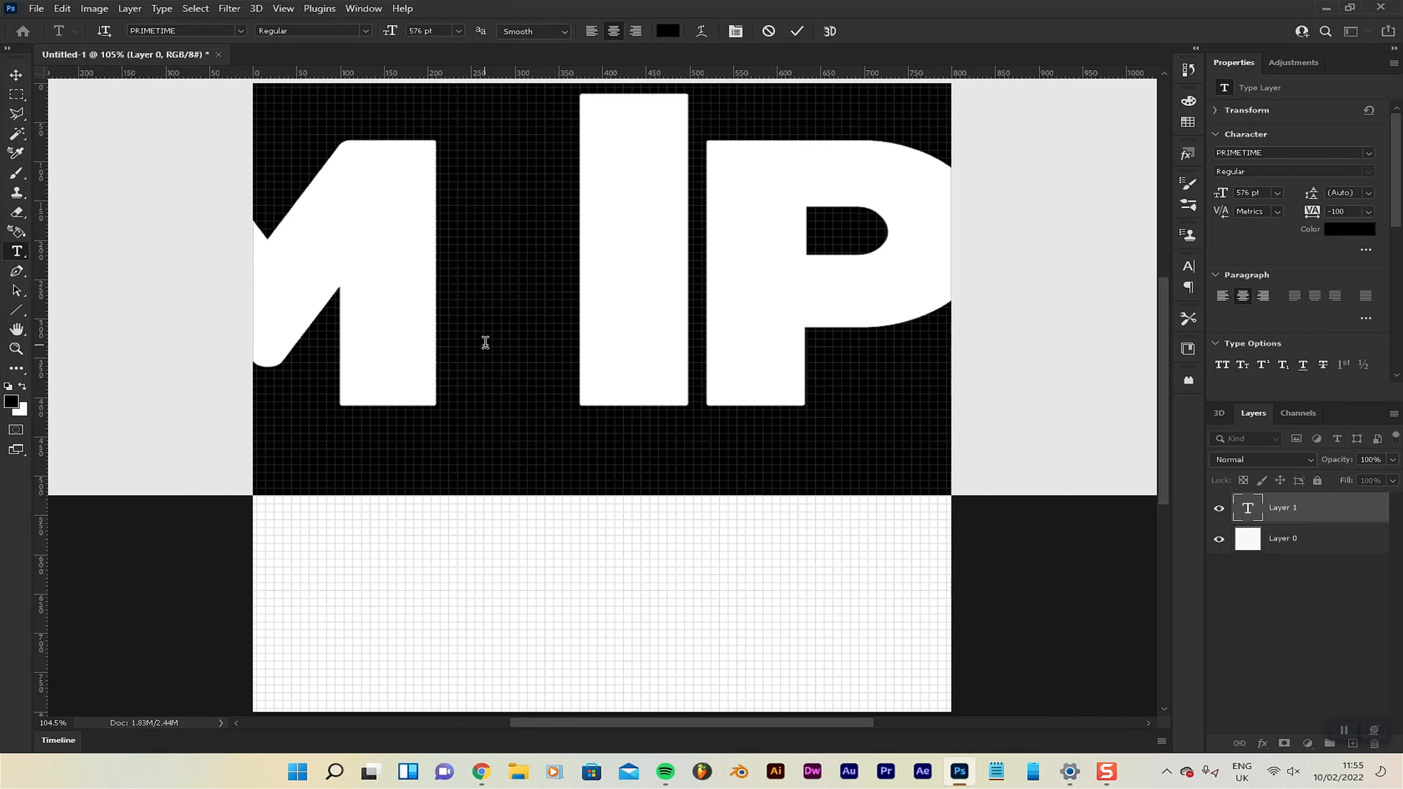
{"action": "type", "text": "K"}
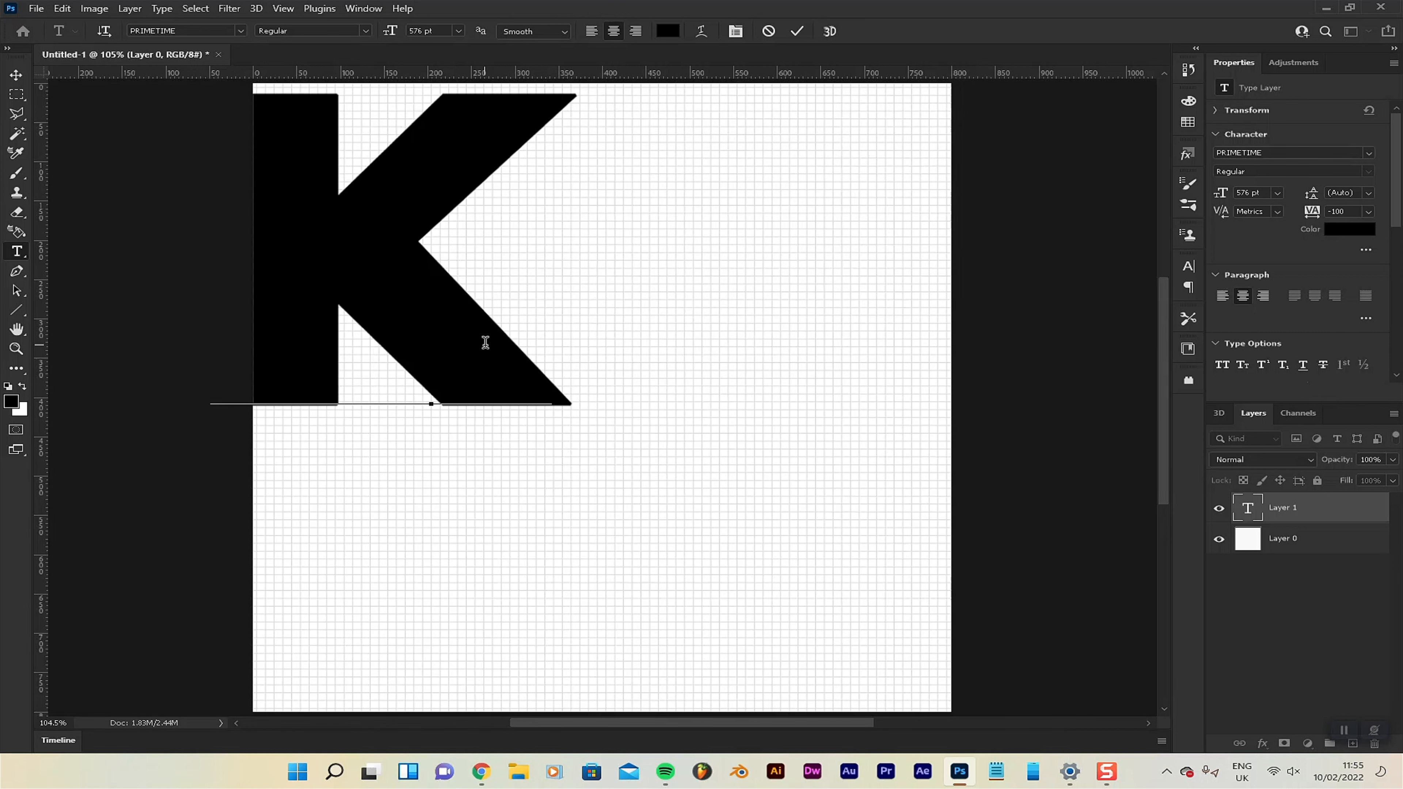
{"action": "left_click", "coordinate": [11, 77]}
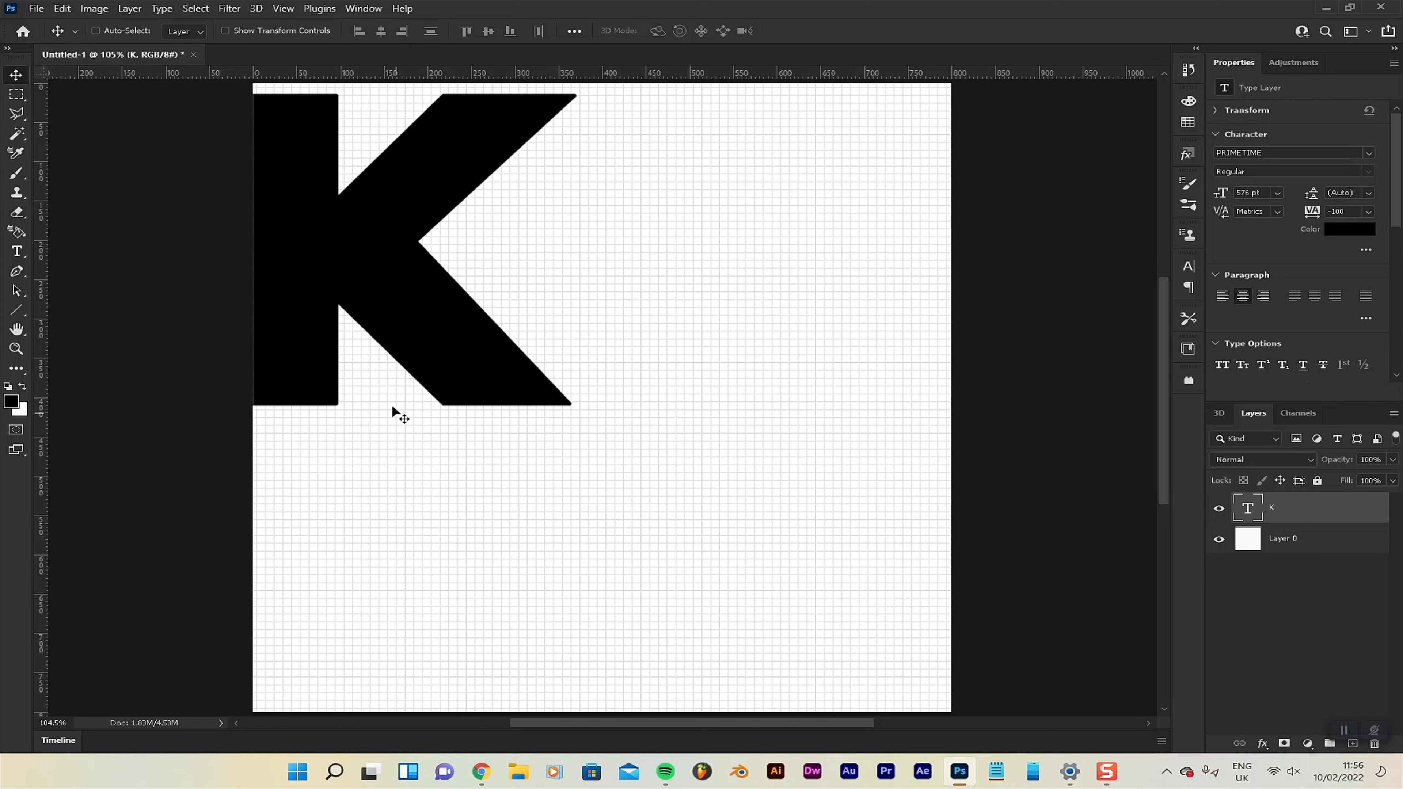
Centre the K horizontally and vertically on the canvas.
{"action": "key", "text": "ctrl+a"}
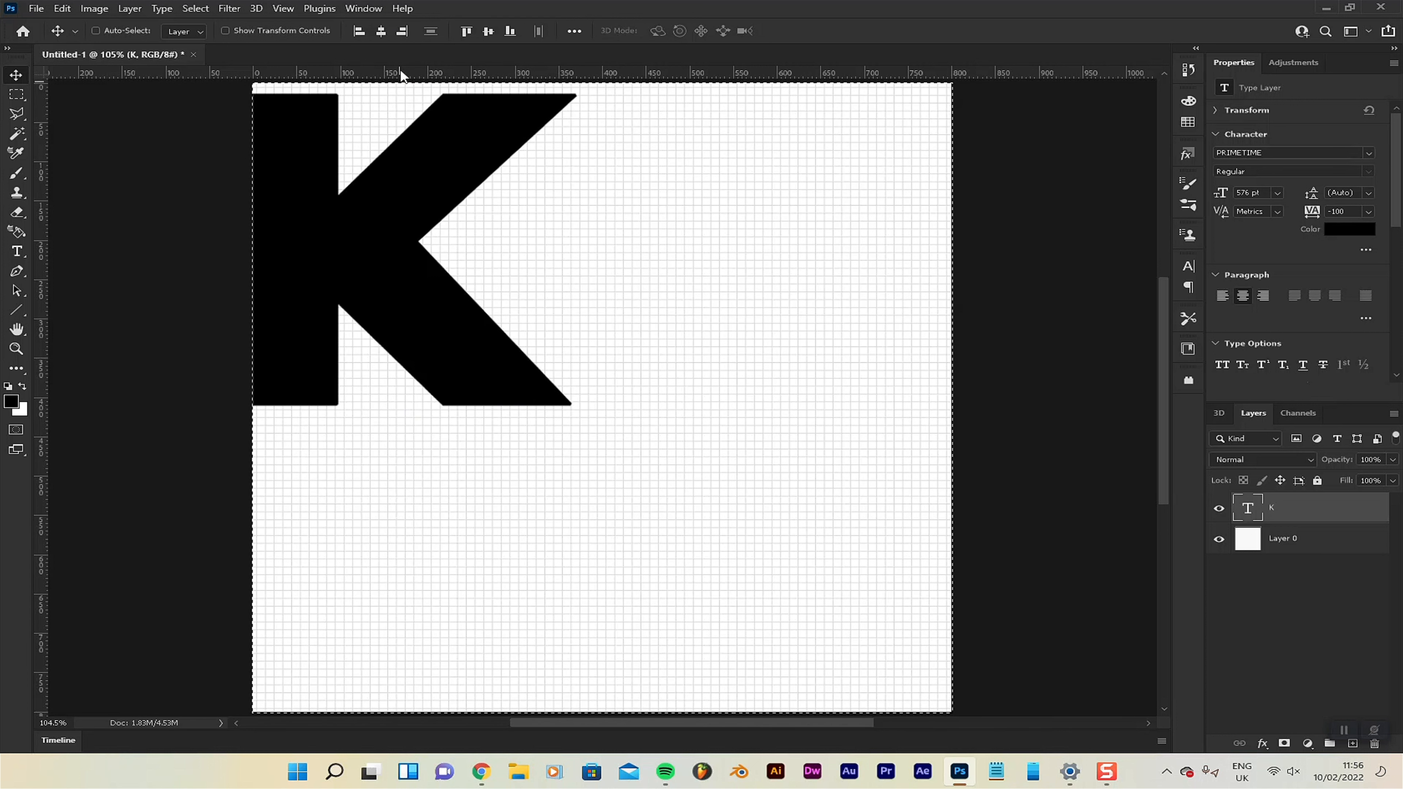
{"action": "left_click", "coordinate": [381, 32]}
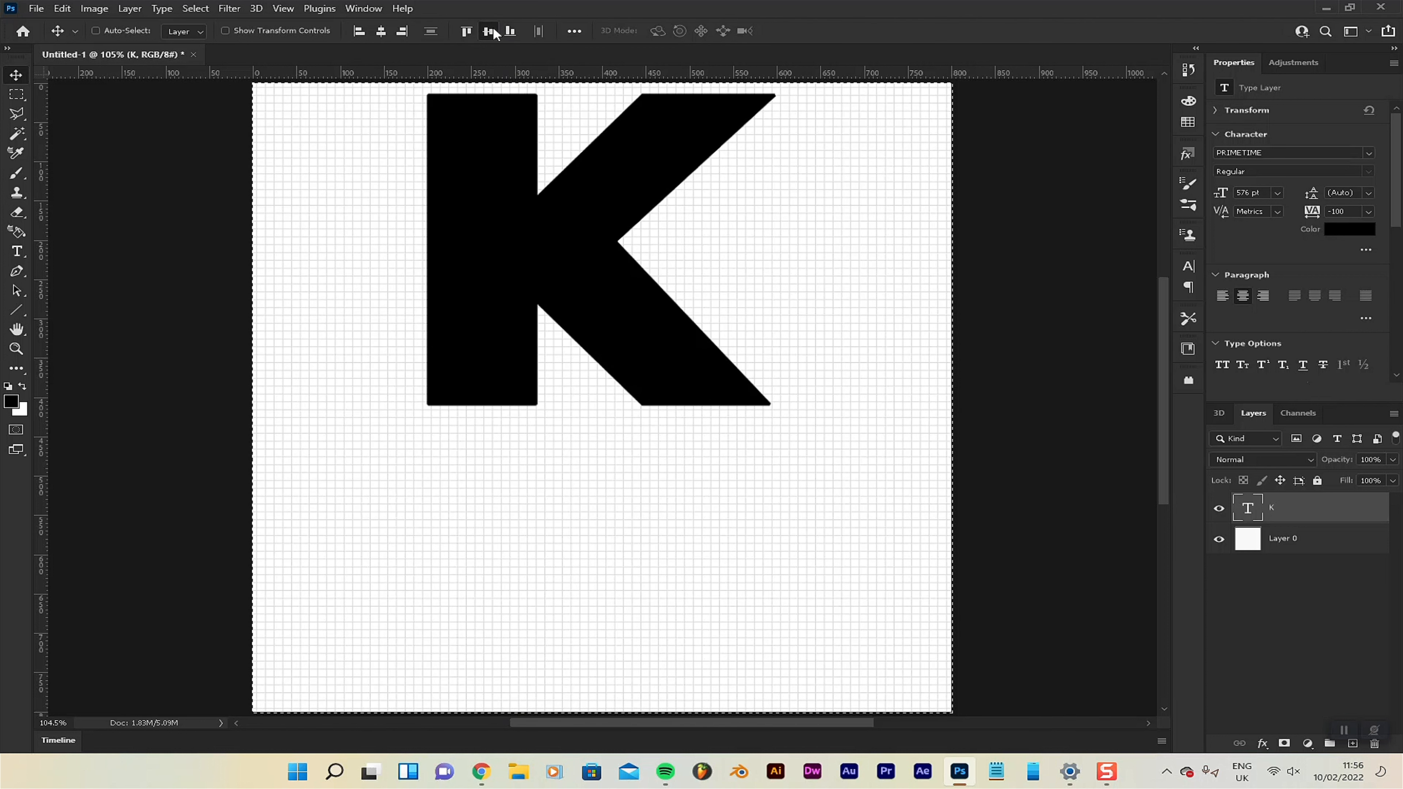
{"action": "left_click", "coordinate": [488, 31]}
{"action": "key", "text": "ctrl+d"}
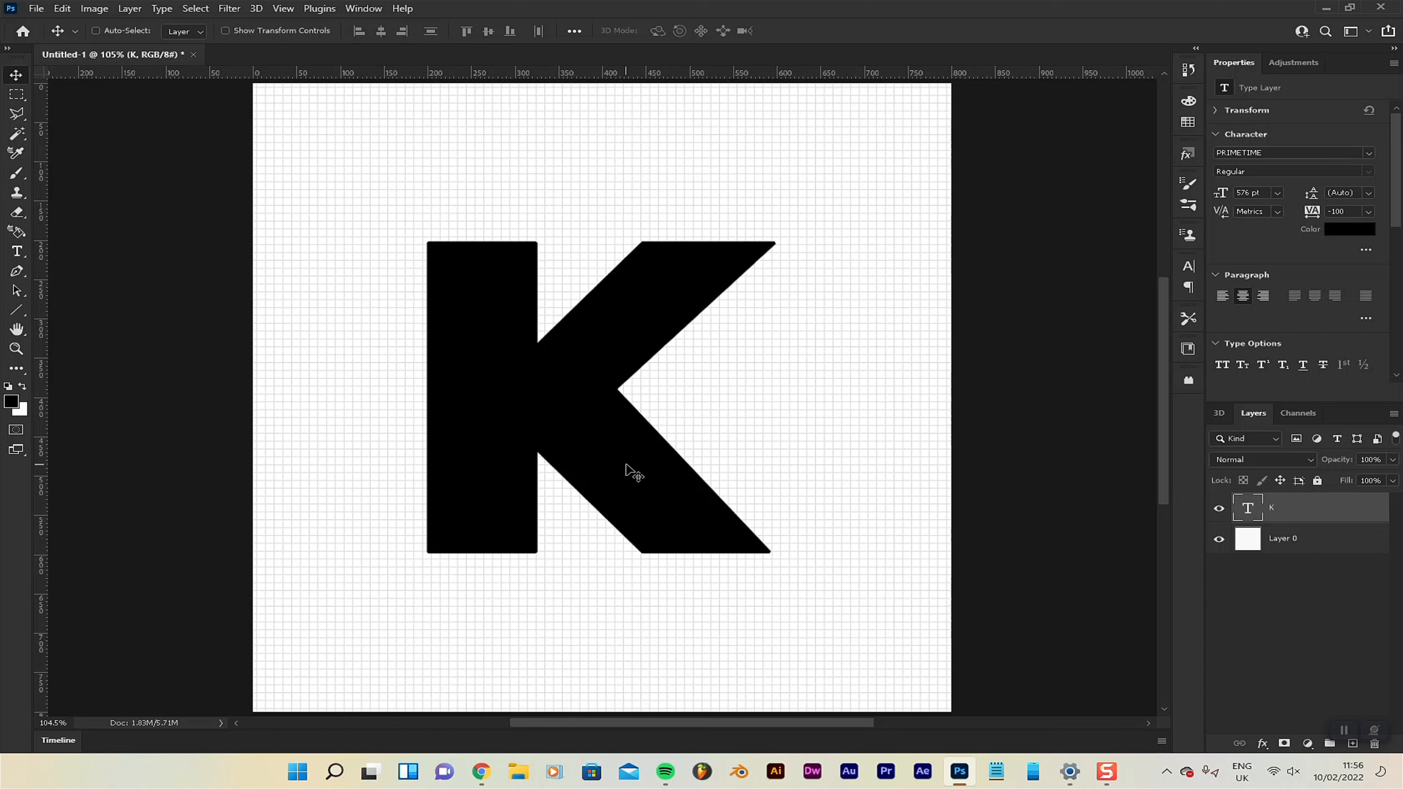
Rasterize the K text layer and give it a 1 px black outside stroke.
{"action": "right_click", "coordinate": [1310, 524]}
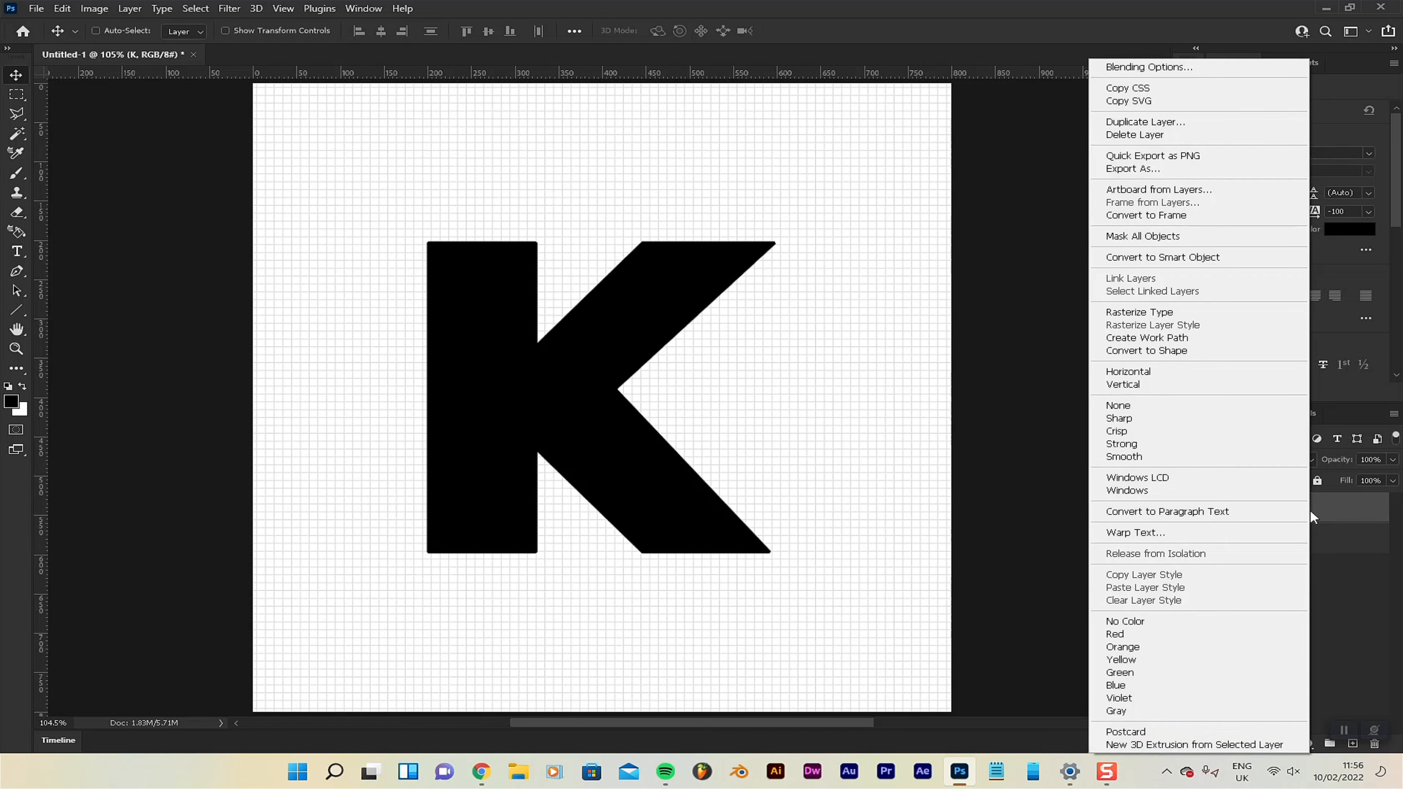
{"action": "left_click", "coordinate": [1131, 315]}
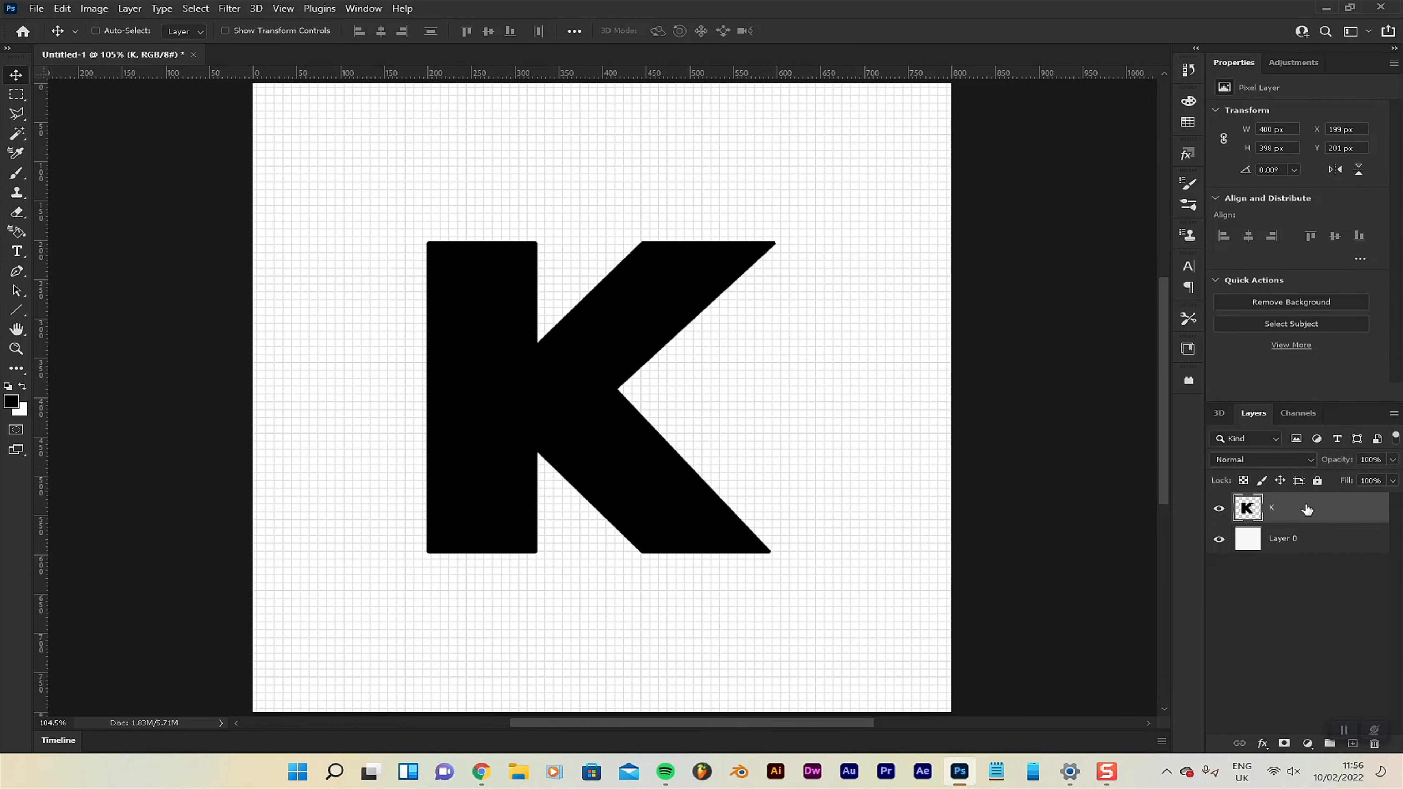
{"action": "double_click", "coordinate": [1307, 510]}
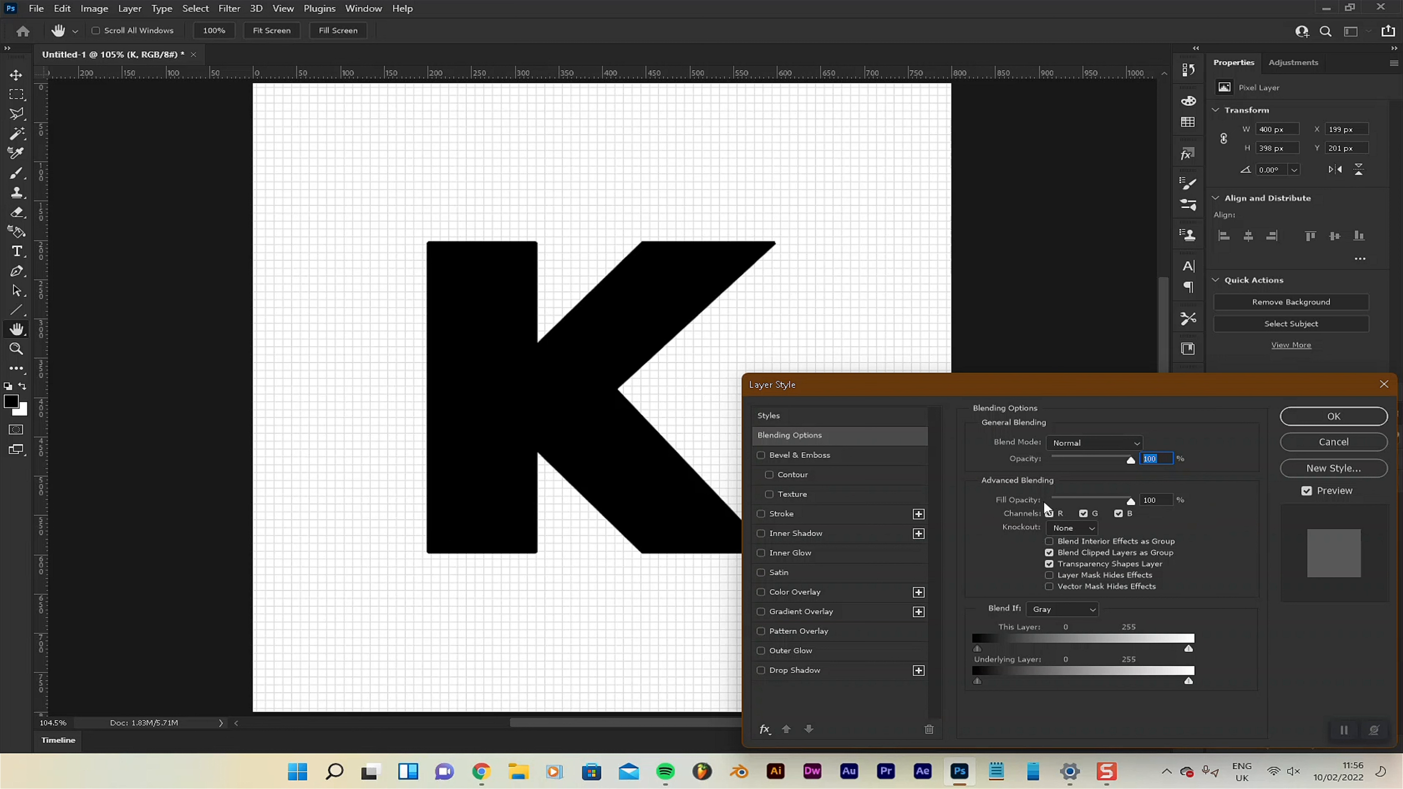
{"action": "left_click", "coordinate": [785, 514]}
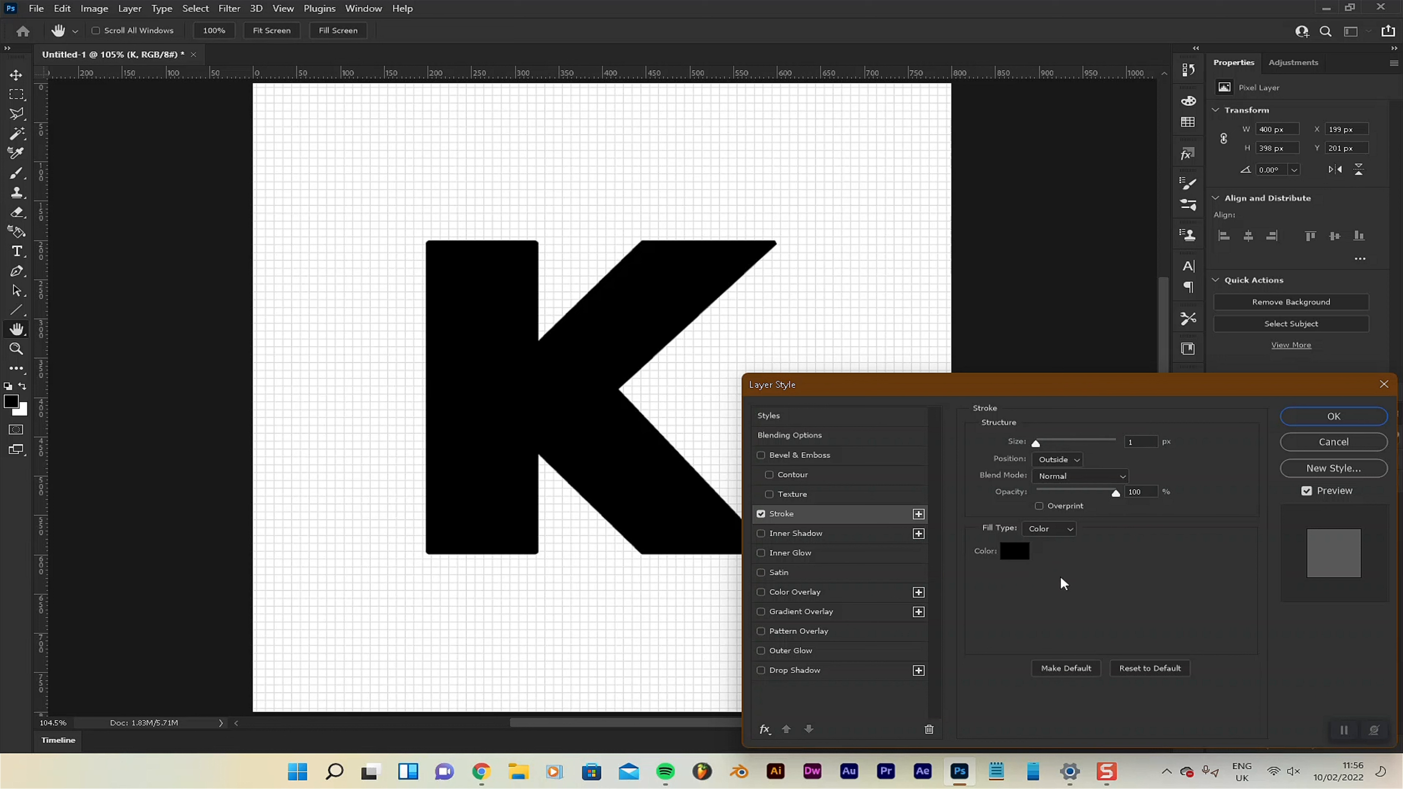
{"action": "left_click", "coordinate": [1326, 418]}
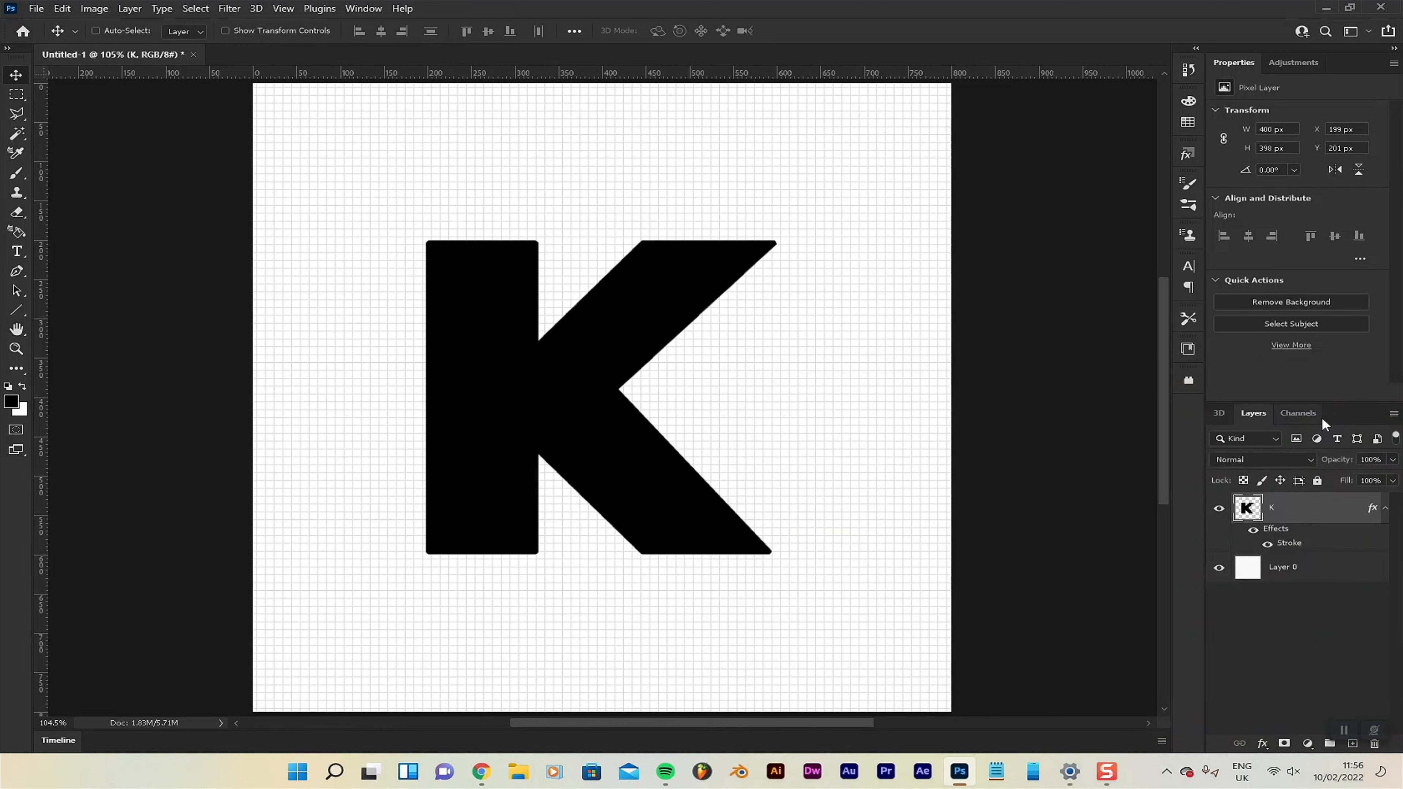
Reduce the K layer's fill to 0% so only its stroke outline remains.
{"action": "left_click", "coordinate": [1394, 481]}
{"action": "left_click_drag", "start_coordinate": [1391, 503], "coordinate": [1018, 517]}
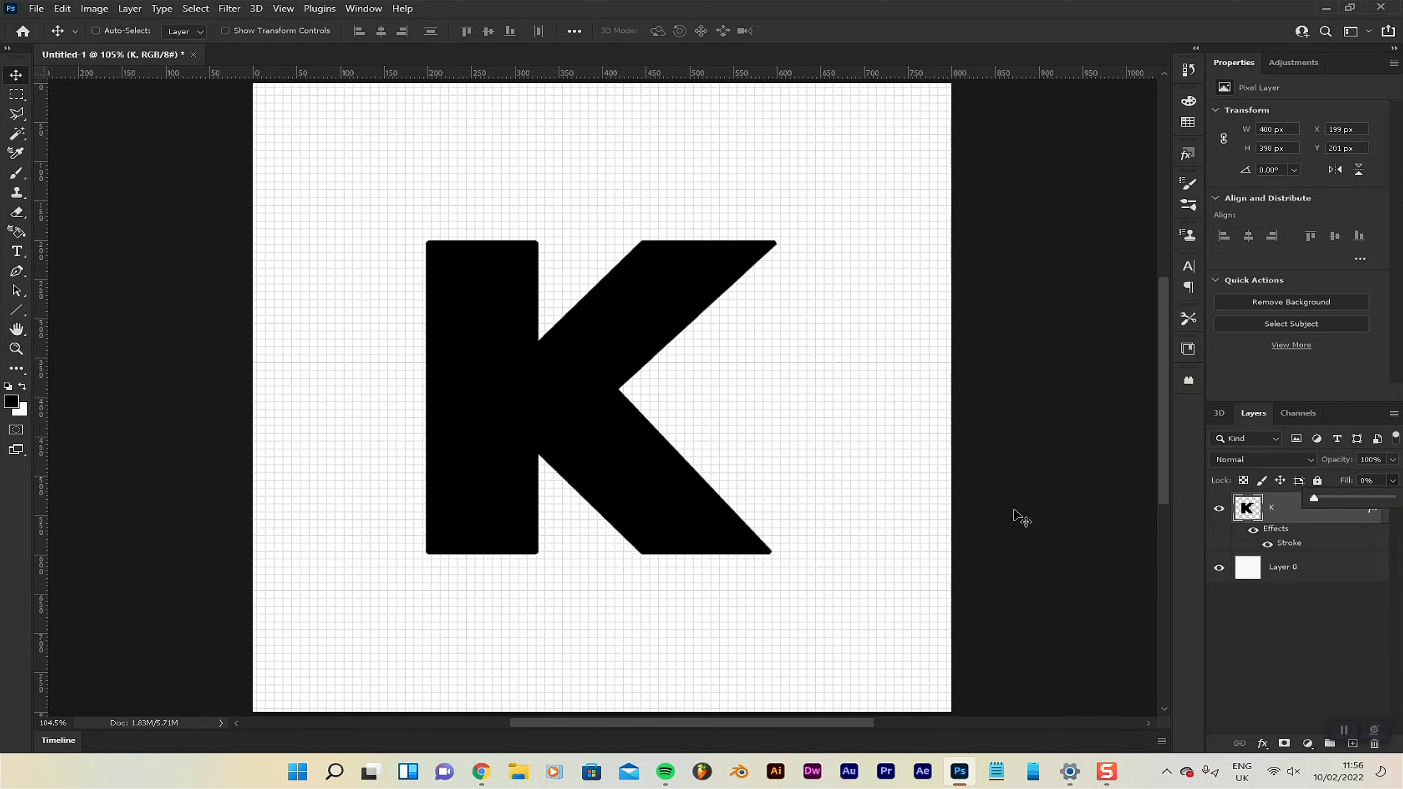
{"action": "left_click", "coordinate": [1232, 636]}
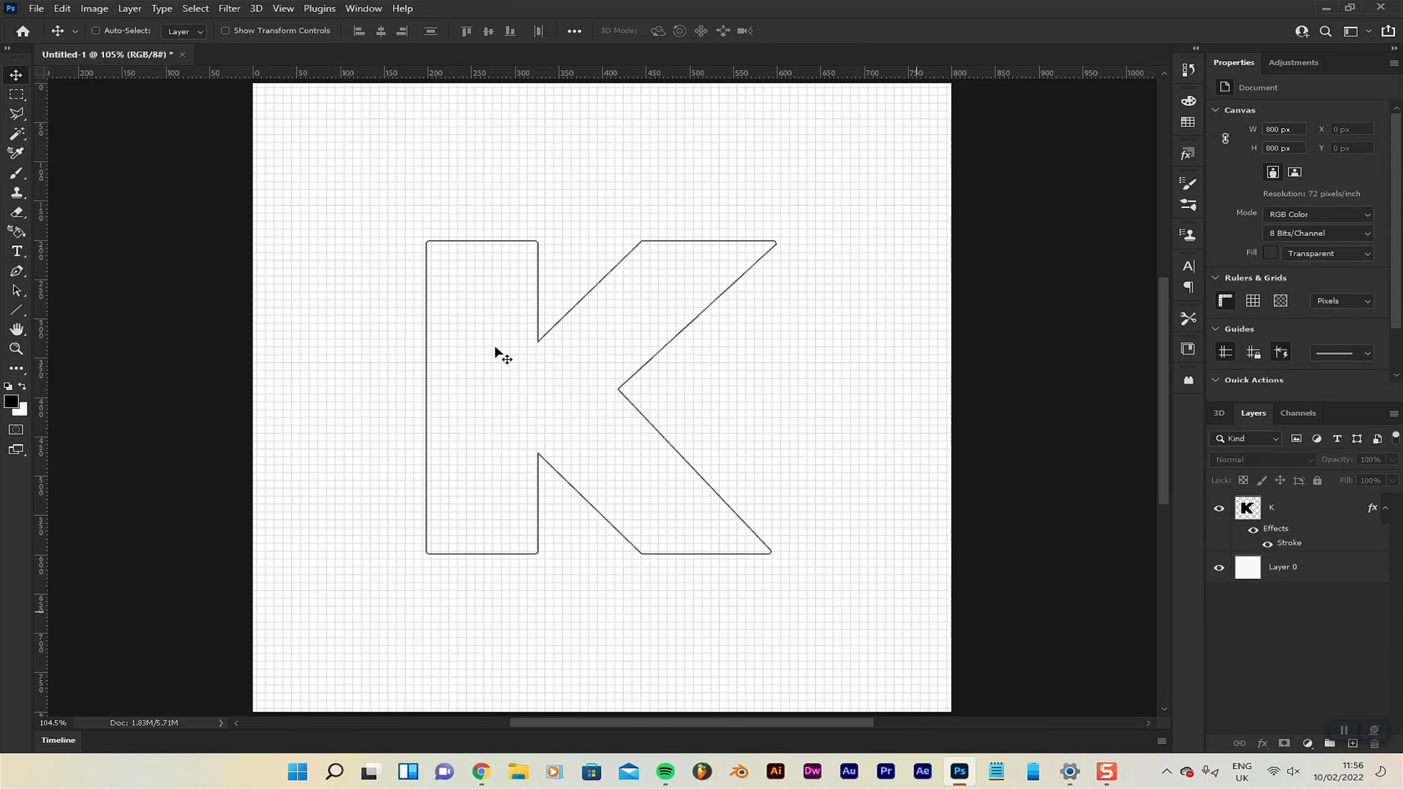
Rasterize the K layer's style into pixels and duplicate the resulting outline layer.
{"action": "right_click", "coordinate": [1295, 508]}
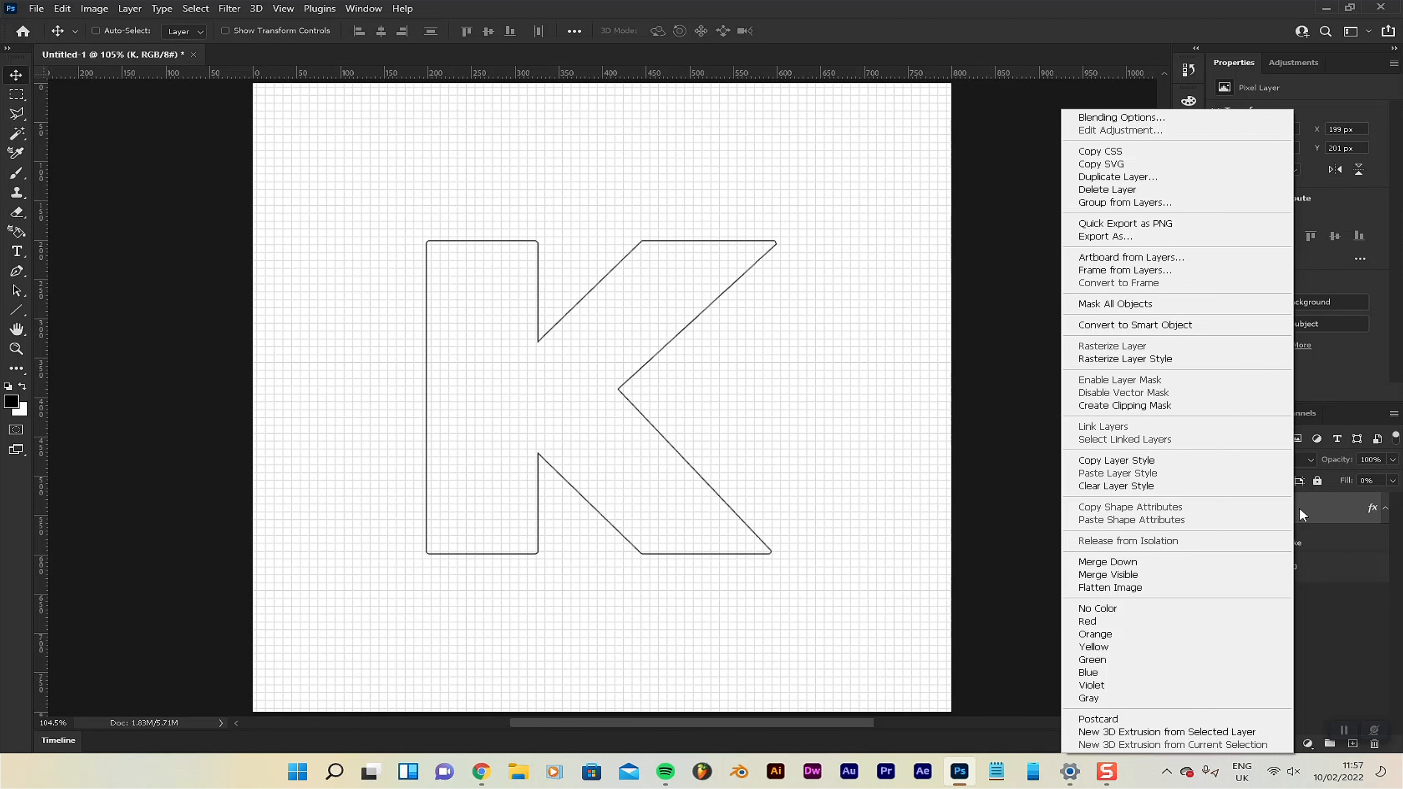
{"action": "left_click", "coordinate": [1156, 360]}
{"action": "left_click_drag", "start_coordinate": [554, 326], "coordinate": [855, 332]}
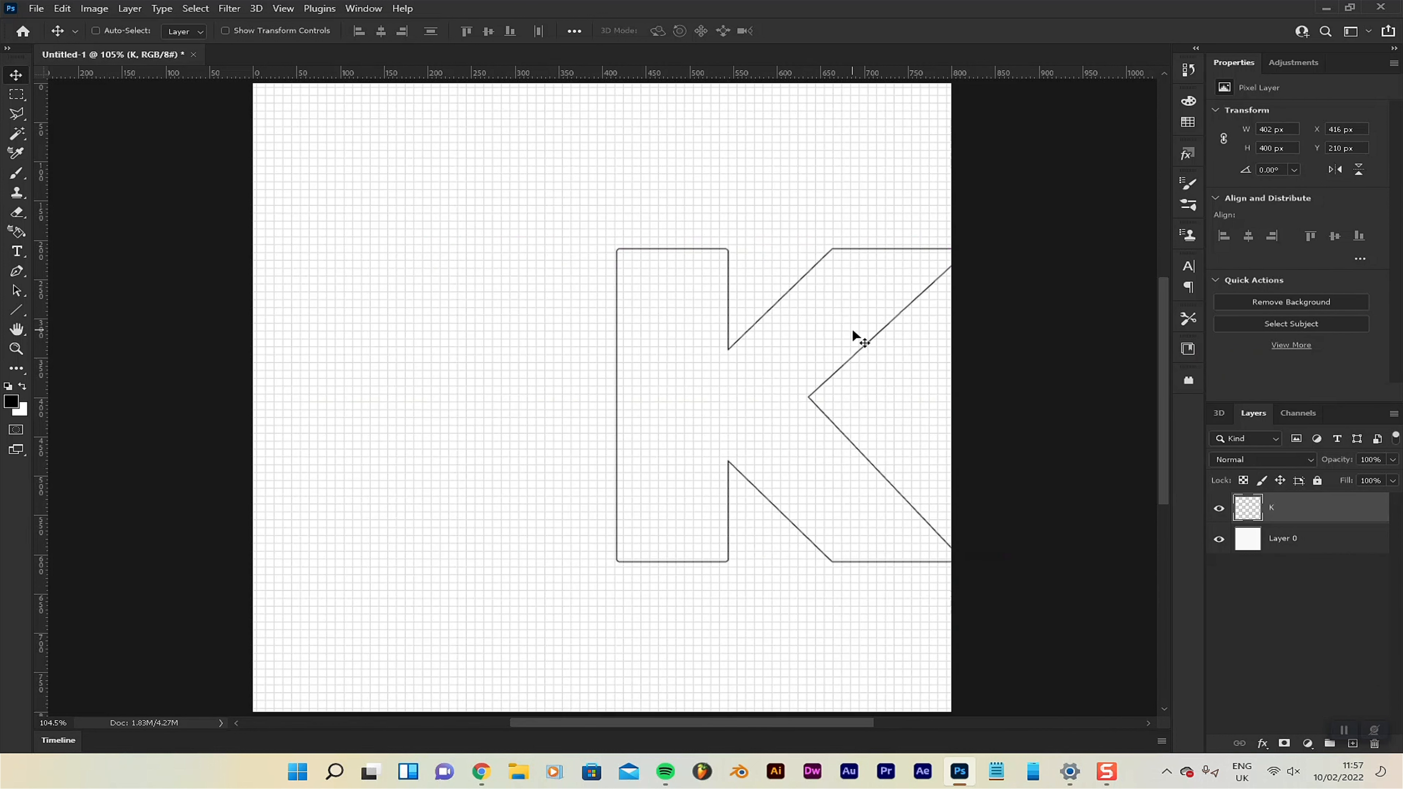
{"action": "key", "text": "ctrl+z"}
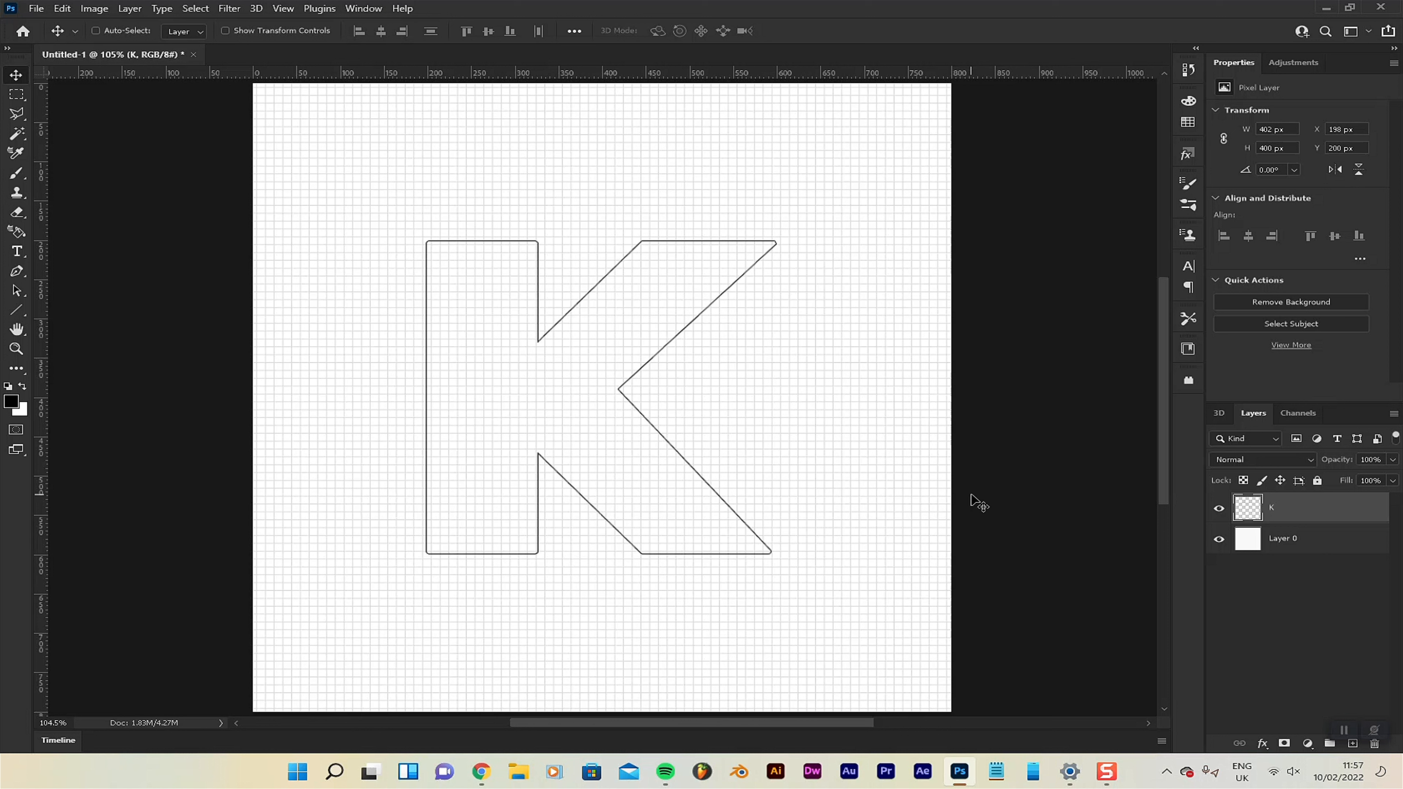
{"action": "key", "text": "ctrl+j"}
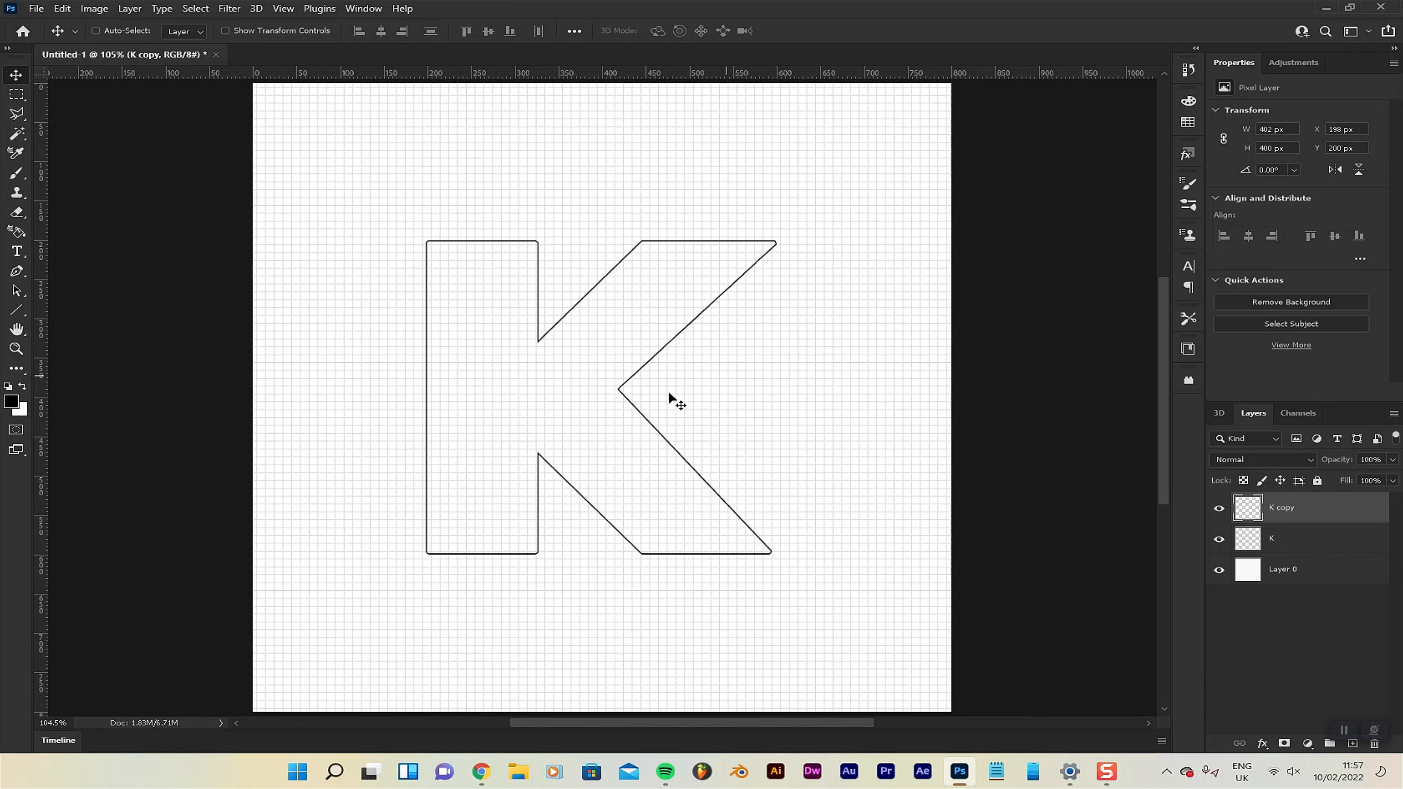
{"action": "left_click_drag", "start_coordinate": [649, 423], "coordinate": [712, 387]}
{"action": "key", "text": "ctrl+z"}
{"action": "left_click_drag", "start_coordinate": [656, 316], "coordinate": [597, 409]}
{"action": "key", "text": "ctrl+z"}
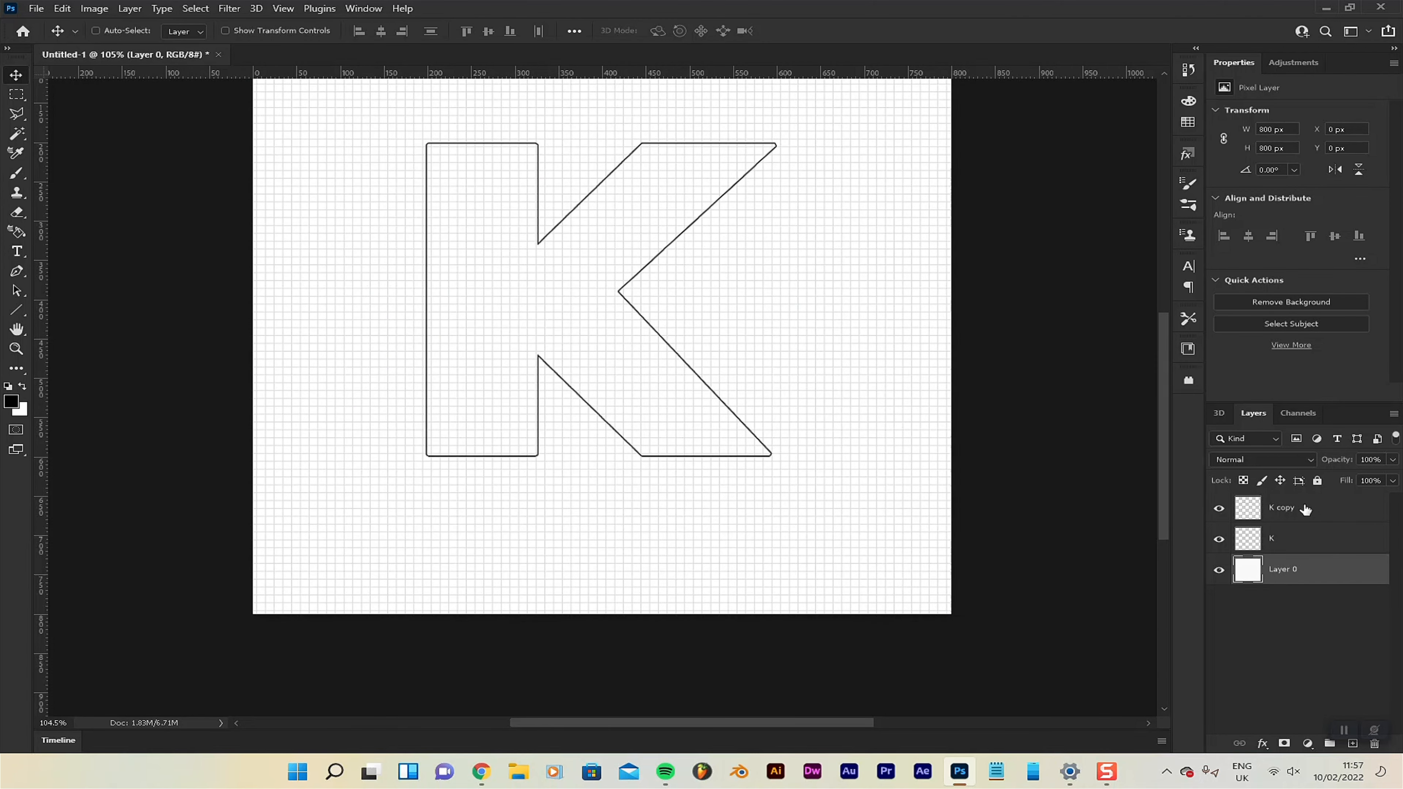
{"action": "left_click", "coordinate": [1305, 508]}
{"action": "left_click_drag", "start_coordinate": [630, 286], "coordinate": [586, 358]}
{"action": "key", "text": "ctrl+z"}
Offset the copied K outline diagonally down and to the left of the original, to about X 167 px, Y 231 px.
{"action": "left_click", "coordinate": [1326, 507]}
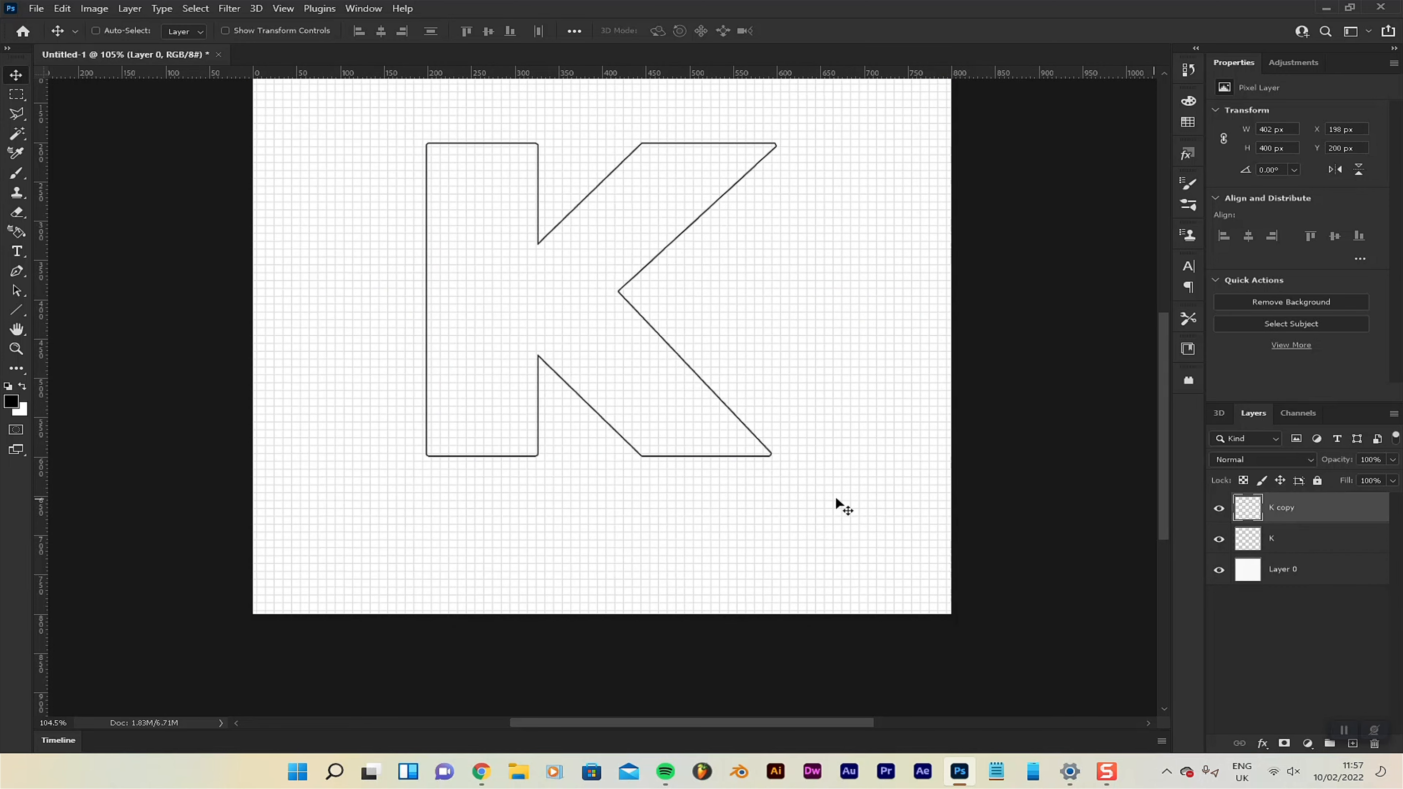
{"action": "scroll", "coordinate": [552, 536], "scroll_direction": "up", "scroll_amount": 2}
{"action": "left_click_drag", "start_coordinate": [576, 412], "coordinate": [501, 407]}
{"action": "key", "text": "ctrl+z"}
{"action": "key", "text": "ctrl+z"}
{"action": "key", "text": "ctrl+z"}
{"action": "left_click_drag", "start_coordinate": [559, 378], "coordinate": [544, 560]}
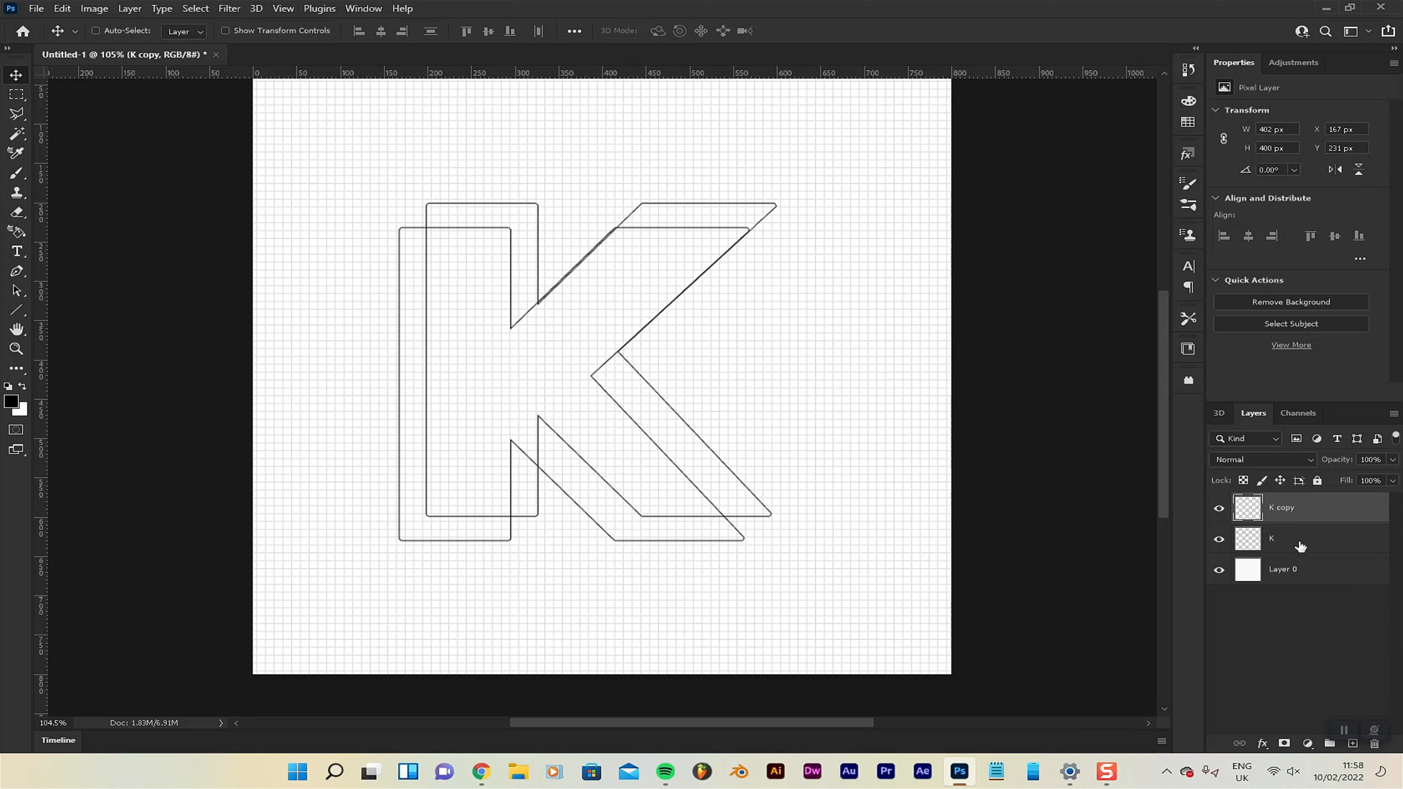
Check which outline each K layer holds and move the original K layer above K copy.
{"action": "left_click", "coordinate": [1220, 510]}
{"action": "left_click", "coordinate": [1220, 510]}
{"action": "left_click", "coordinate": [1220, 539]}
{"action": "left_click", "coordinate": [1222, 540]}
{"action": "left_click", "coordinate": [1293, 544]}
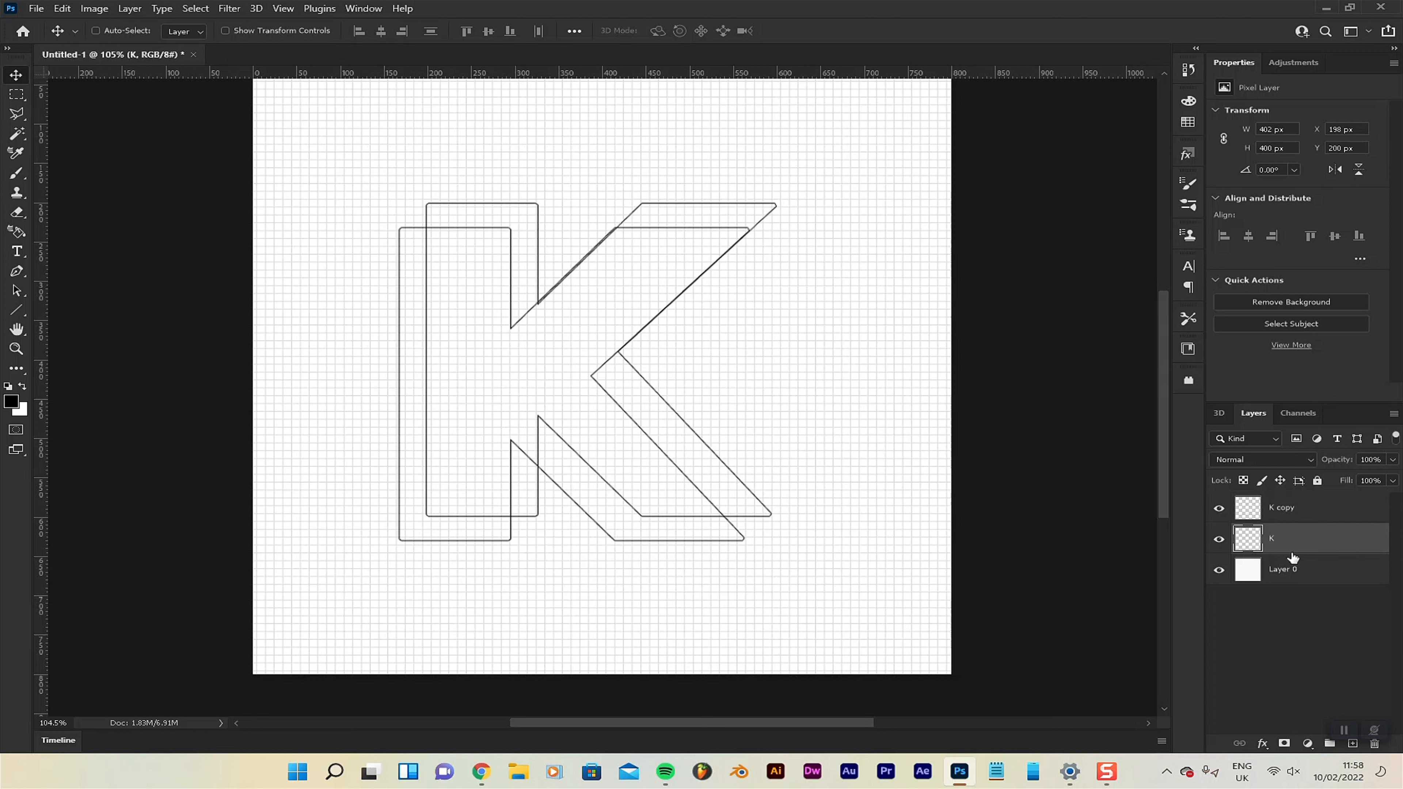
{"action": "left_click_drag", "start_coordinate": [1293, 543], "coordinate": [1282, 501]}
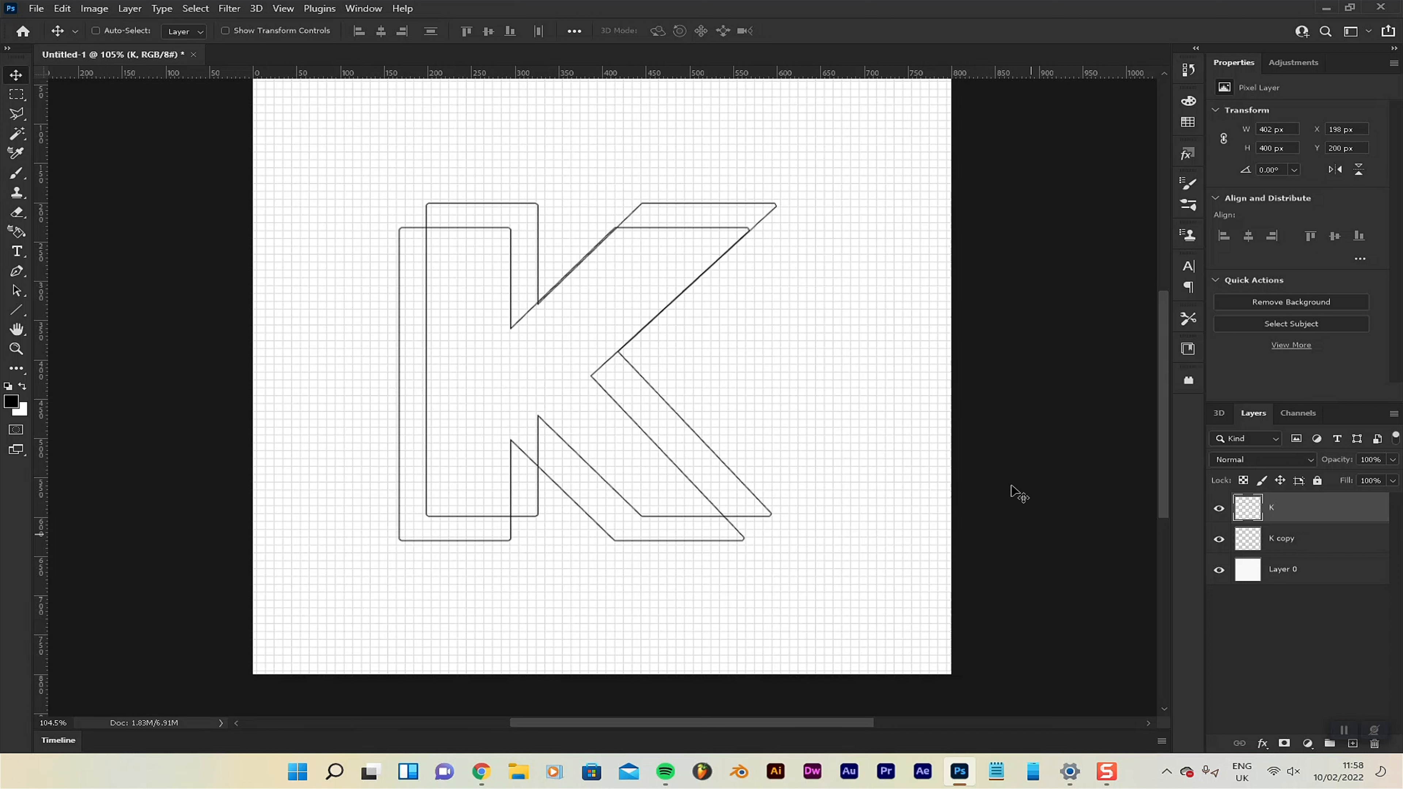
Select the interior of the original K outline on the K layer with the Magic Wand tool.
{"action": "left_click", "coordinate": [18, 134]}
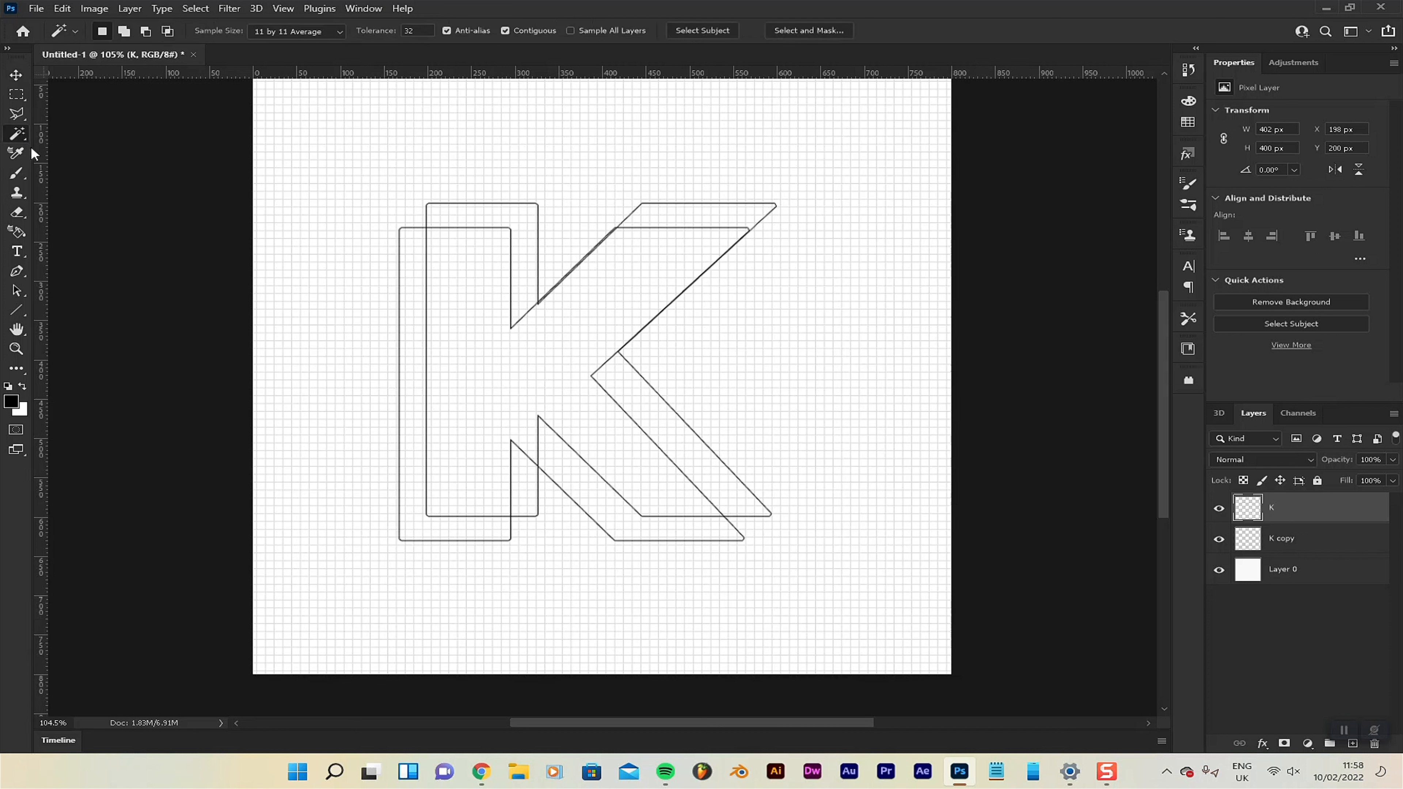
{"action": "right_click", "coordinate": [21, 137]}
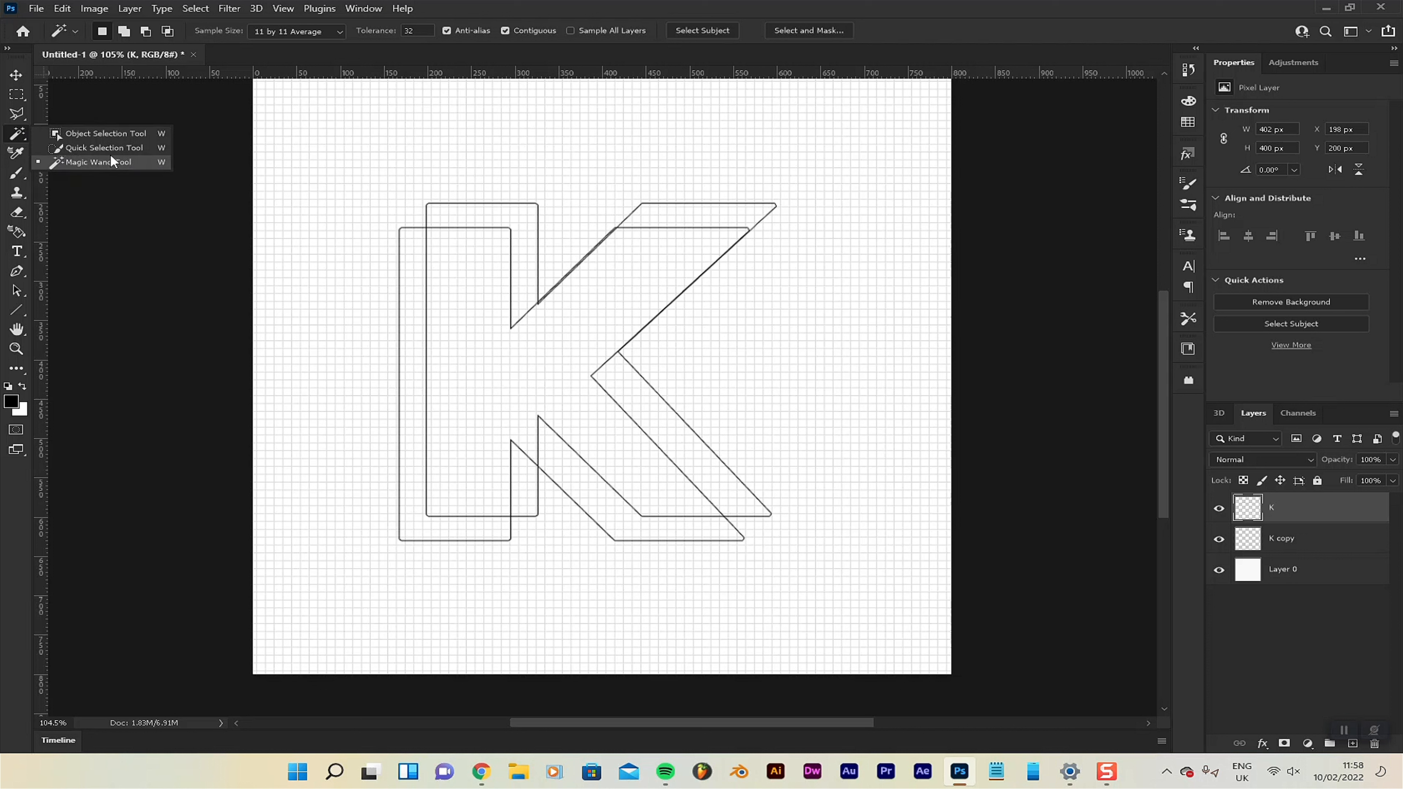
{"action": "left_click", "coordinate": [61, 147]}
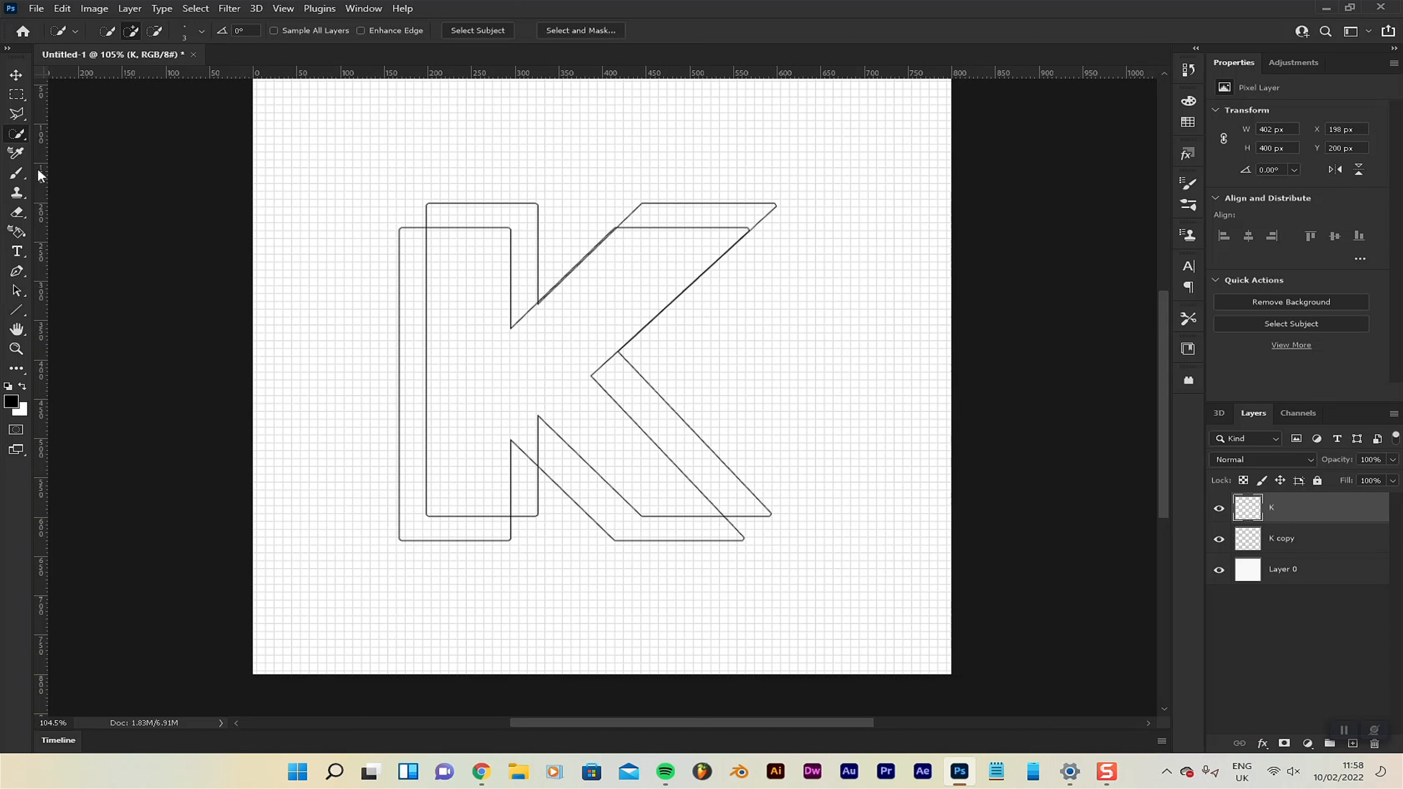
{"action": "right_click", "coordinate": [19, 138]}
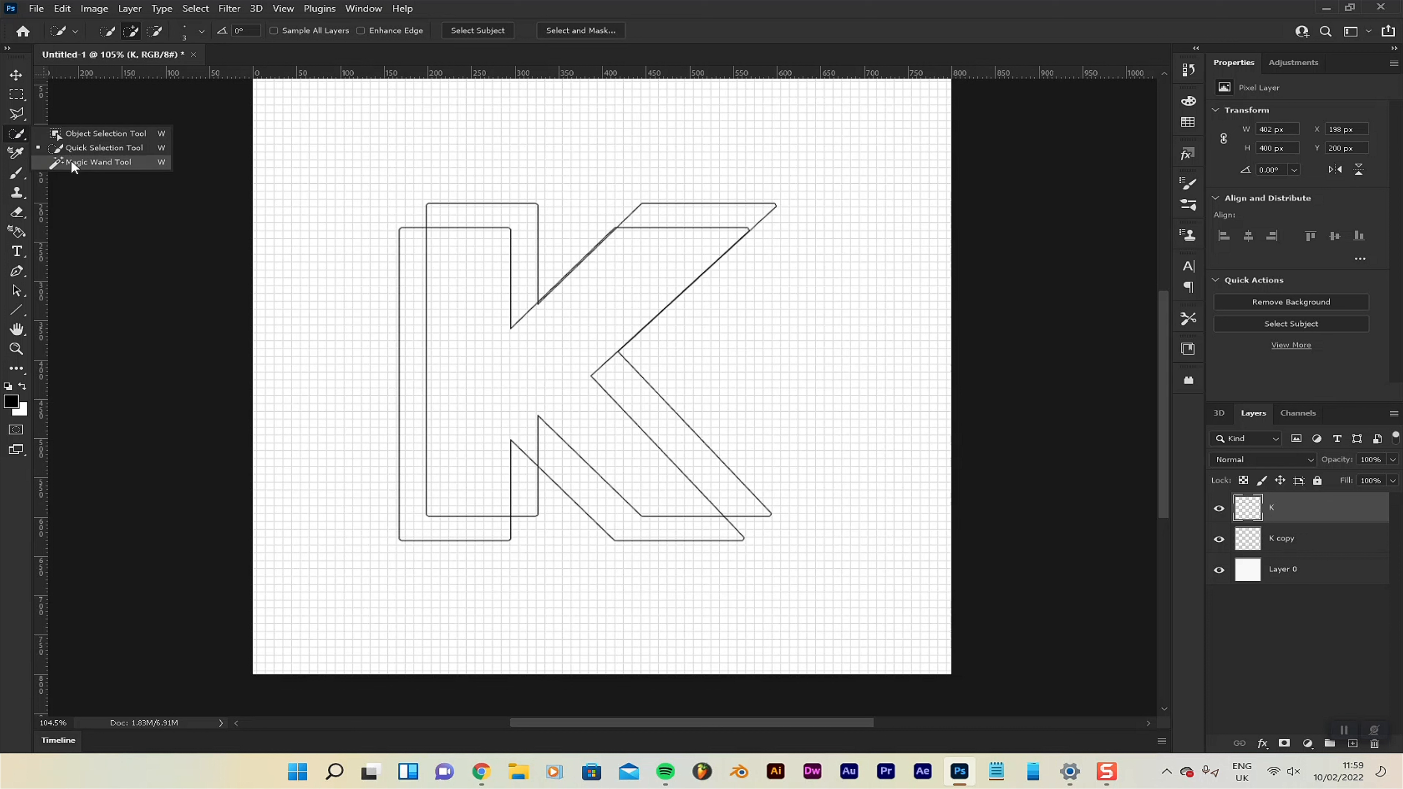
{"action": "left_click", "coordinate": [83, 162]}
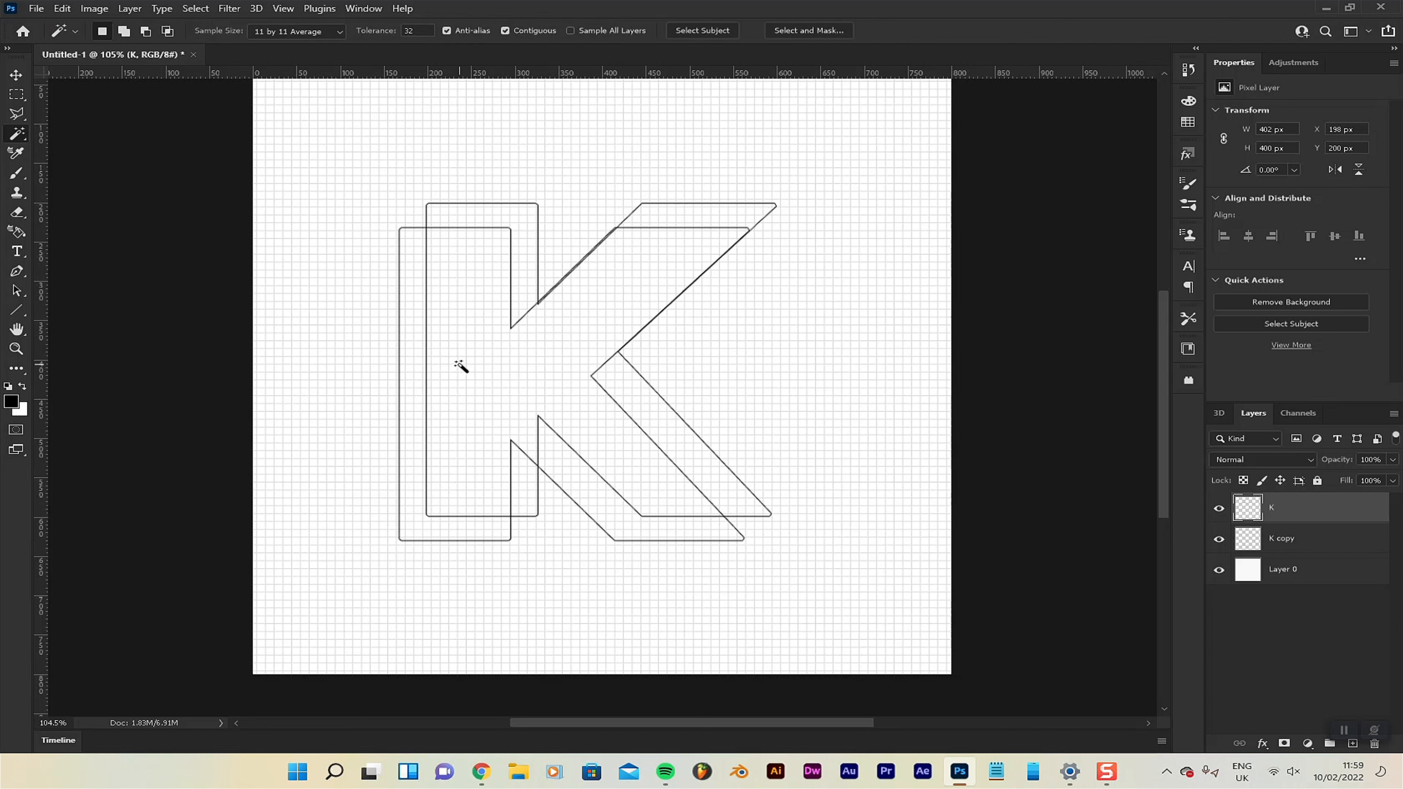
{"action": "left_click", "coordinate": [1217, 508]}
{"action": "left_click", "coordinate": [1218, 508]}
{"action": "left_click", "coordinate": [478, 357]}
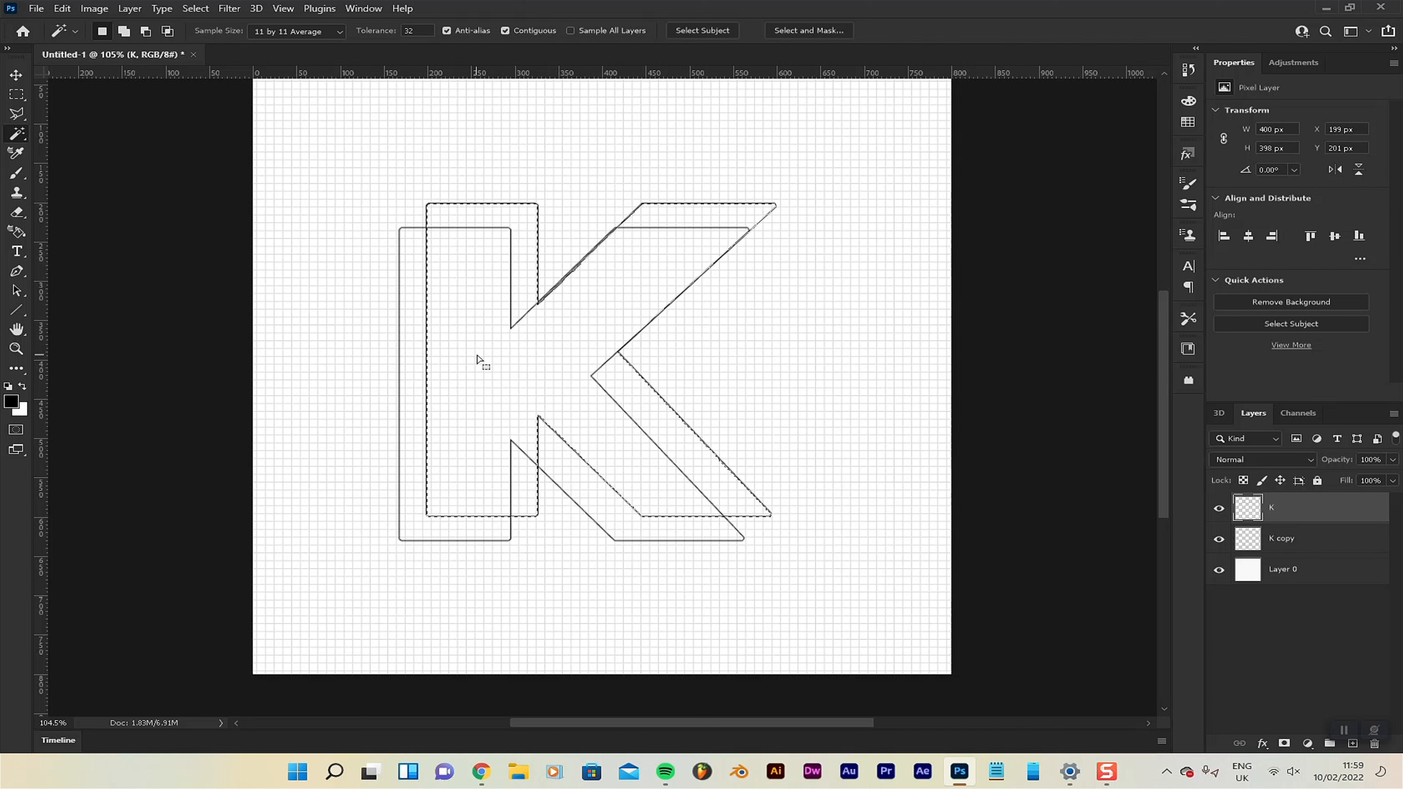
Cut the K copy lines inside the selection onto a new layer and place them at X 199 px, Y 231 px.
{"action": "left_click", "coordinate": [1302, 545]}
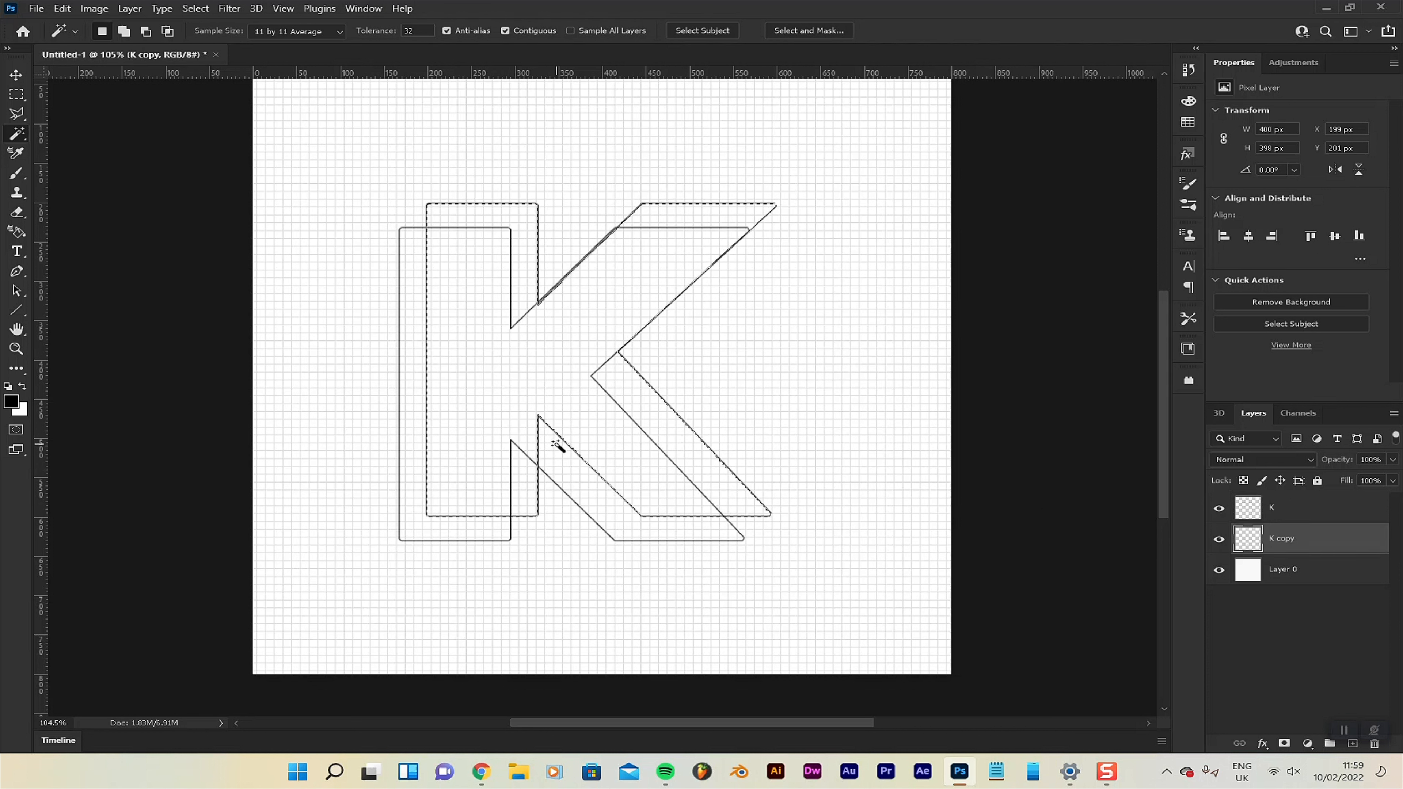
{"action": "key", "text": "v"}
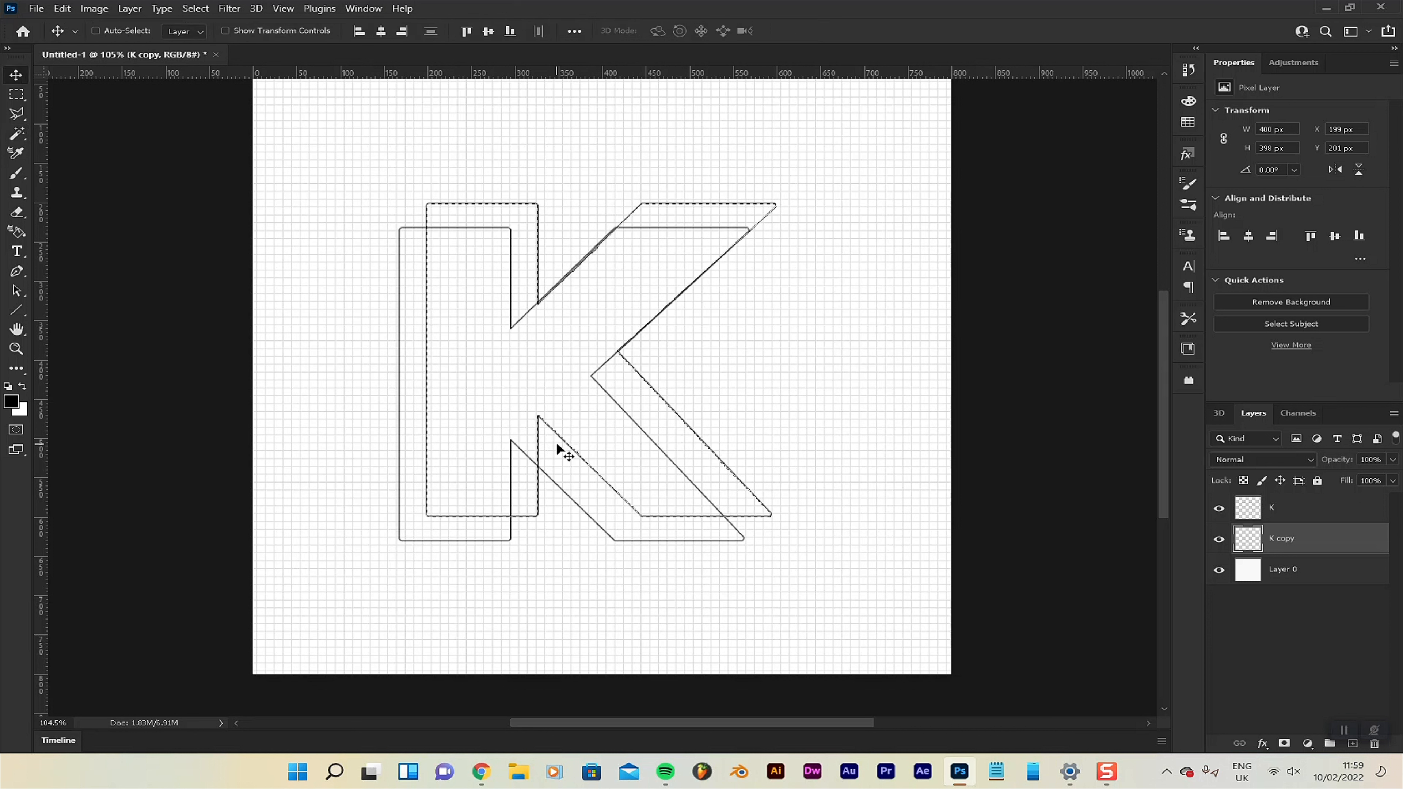
{"action": "key", "text": "ctrl"}
{"action": "key", "text": "ctrl+j"}
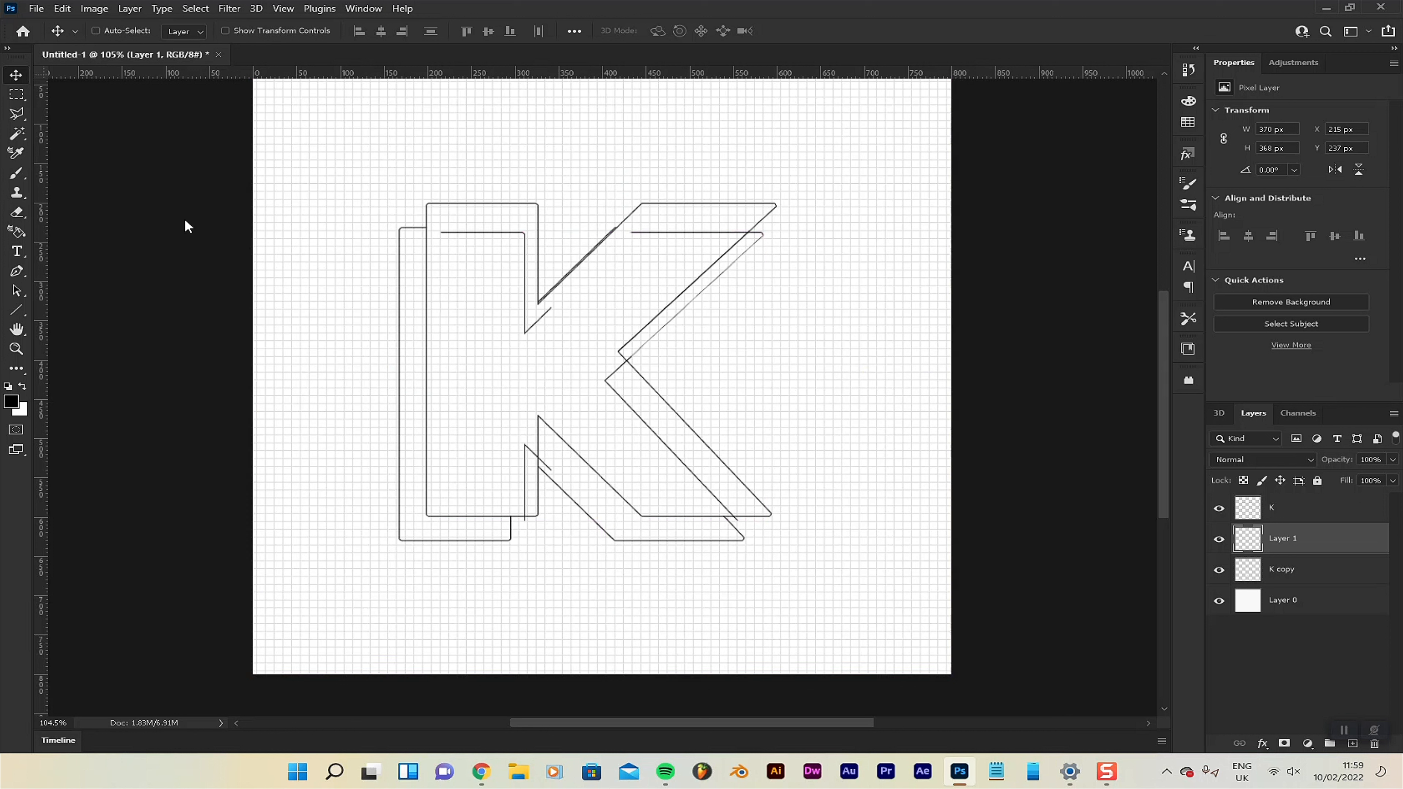
{"action": "left_click_drag", "start_coordinate": [637, 380], "coordinate": [626, 438]}
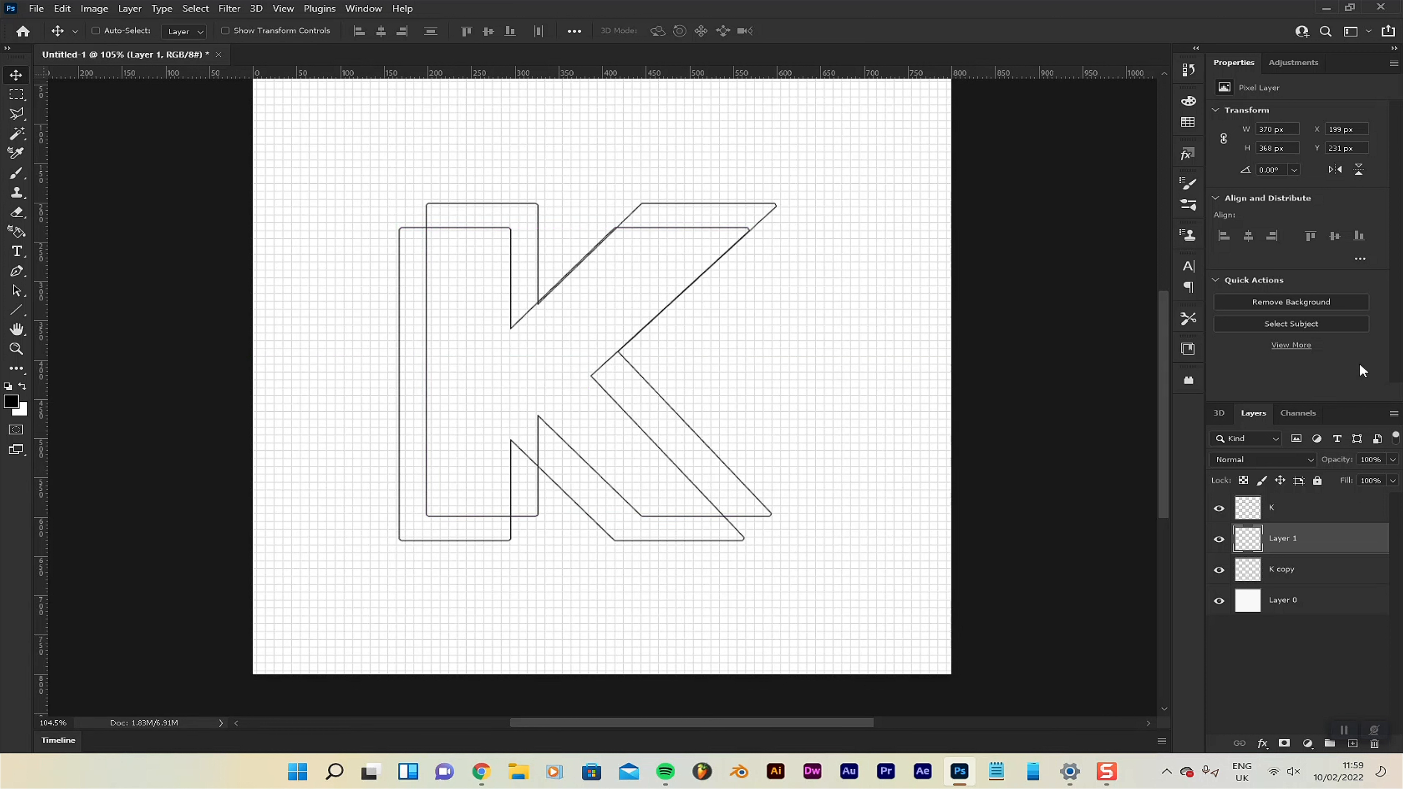
Toggle the K layer and Layer 1 on and off to examine which outline segments each one contributes.
{"action": "left_click", "coordinate": [1220, 509]}
{"action": "left_click", "coordinate": [1220, 508]}
{"action": "left_click", "coordinate": [1220, 508]}
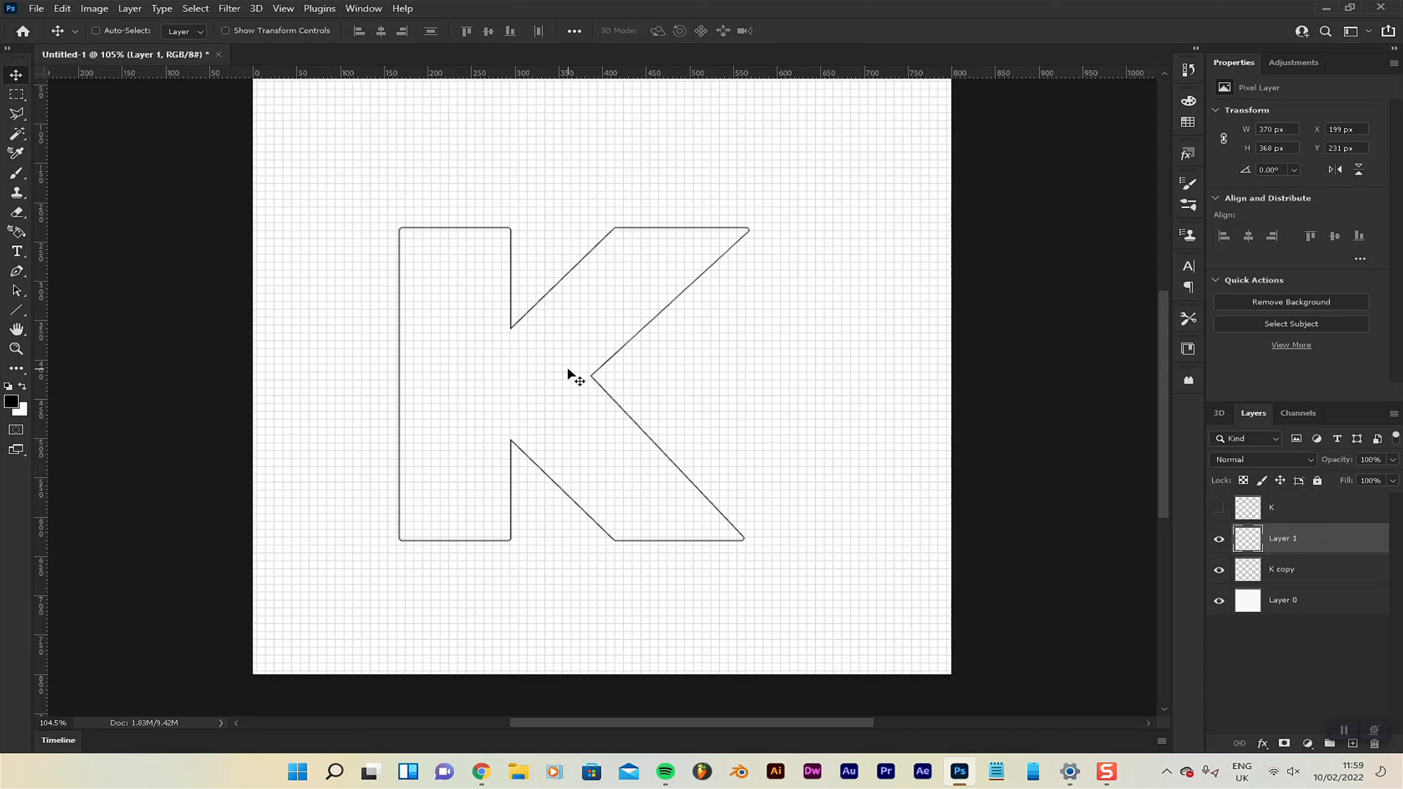
{"action": "mouse_move", "coordinate": [582, 370]}
{"action": "left_mouse_down"}
{"action": "mouse_move", "coordinate": [581, 384]}
{"action": "mouse_move", "coordinate": [580, 370]}
{"action": "left_mouse_up"}
{"action": "left_click", "coordinate": [1220, 509]}
{"action": "left_click", "coordinate": [1219, 540]}
{"action": "left_click", "coordinate": [1220, 541]}
{"action": "left_click", "coordinate": [1220, 509]}
{"action": "left_click_drag", "start_coordinate": [730, 355], "coordinate": [706, 374]}
{"action": "left_click", "coordinate": [804, 389]}
{"action": "mouse_move", "coordinate": [817, 430]}
{"action": "left_mouse_down"}
{"action": "mouse_move", "coordinate": [835, 429]}
{"action": "mouse_move", "coordinate": [820, 435]}
{"action": "left_mouse_up"}
{"action": "left_click", "coordinate": [1216, 508]}
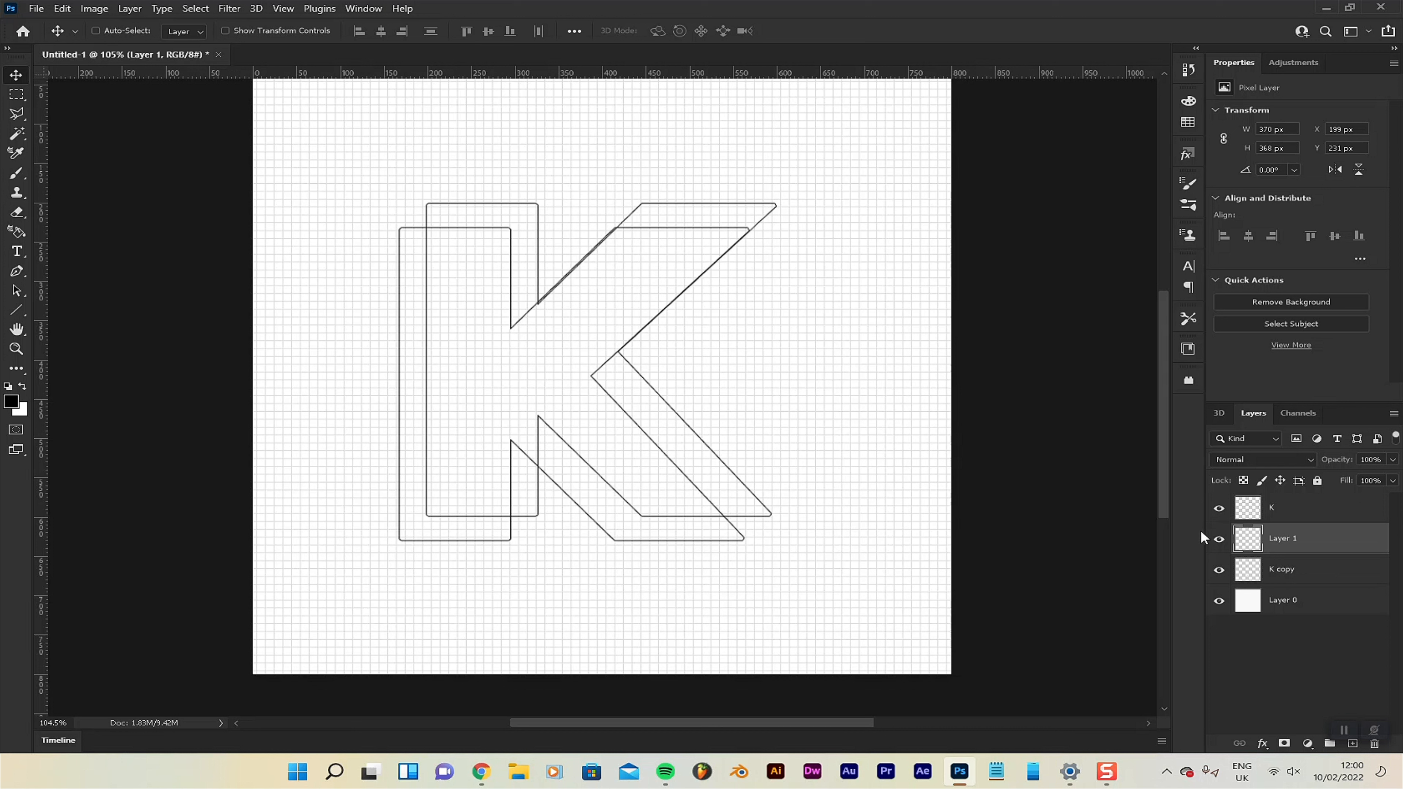
{"action": "left_click", "coordinate": [1220, 509]}
{"action": "left_click", "coordinate": [1220, 508]}
{"action": "left_click", "coordinate": [1220, 508]}
{"action": "left_click", "coordinate": [1219, 508]}
{"action": "left_click", "coordinate": [1215, 540]}
{"action": "left_click", "coordinate": [1214, 540]}
Set the opacity of Layer 1 to 25% to fade the hidden lines of the rear K.
{"action": "left_click", "coordinate": [1377, 455]}
{"action": "type", "text": "25"}
{"action": "left_click", "coordinate": [1251, 537]}
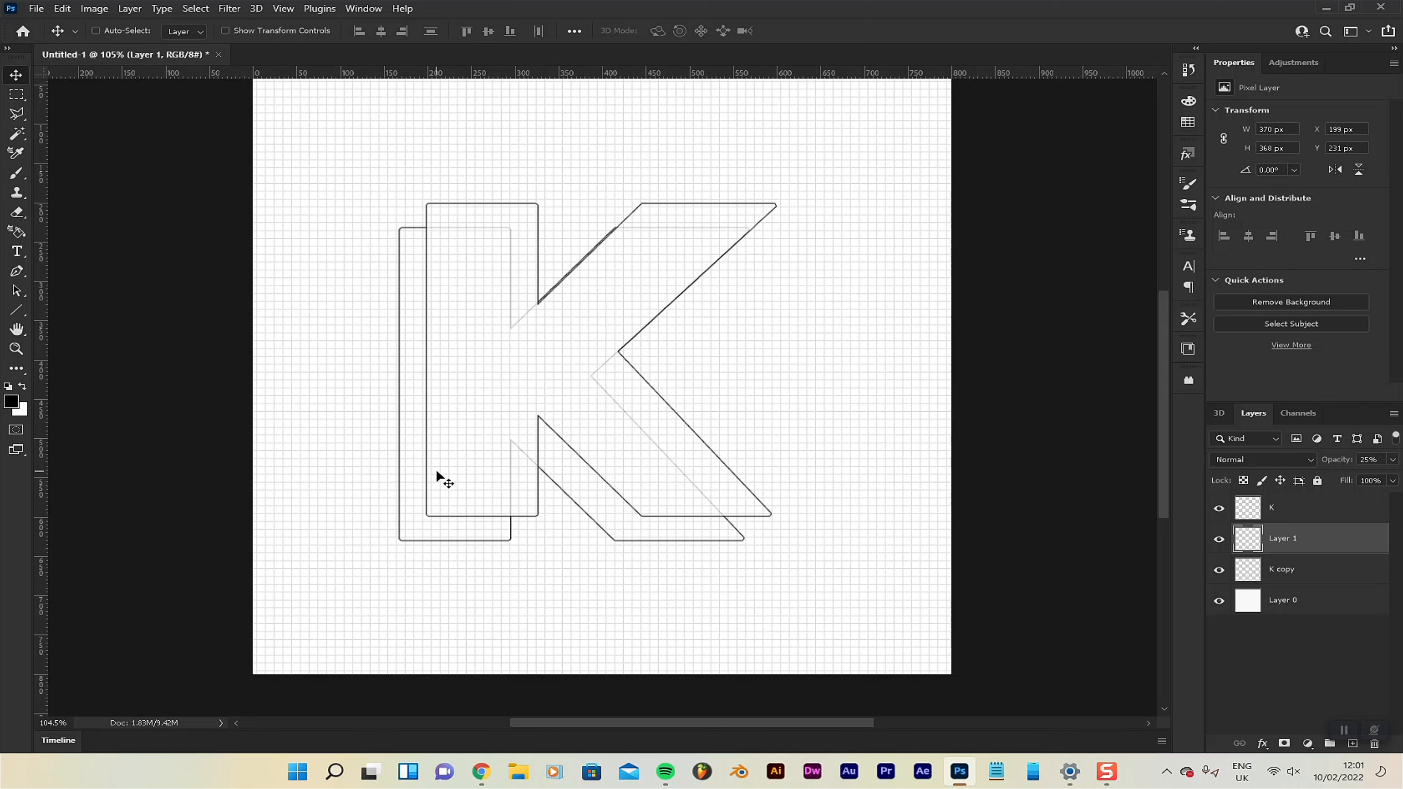
Set up the Brush tool with a 1 px hard round tip and black as the foreground colour.
{"action": "left_click", "coordinate": [1304, 513]}
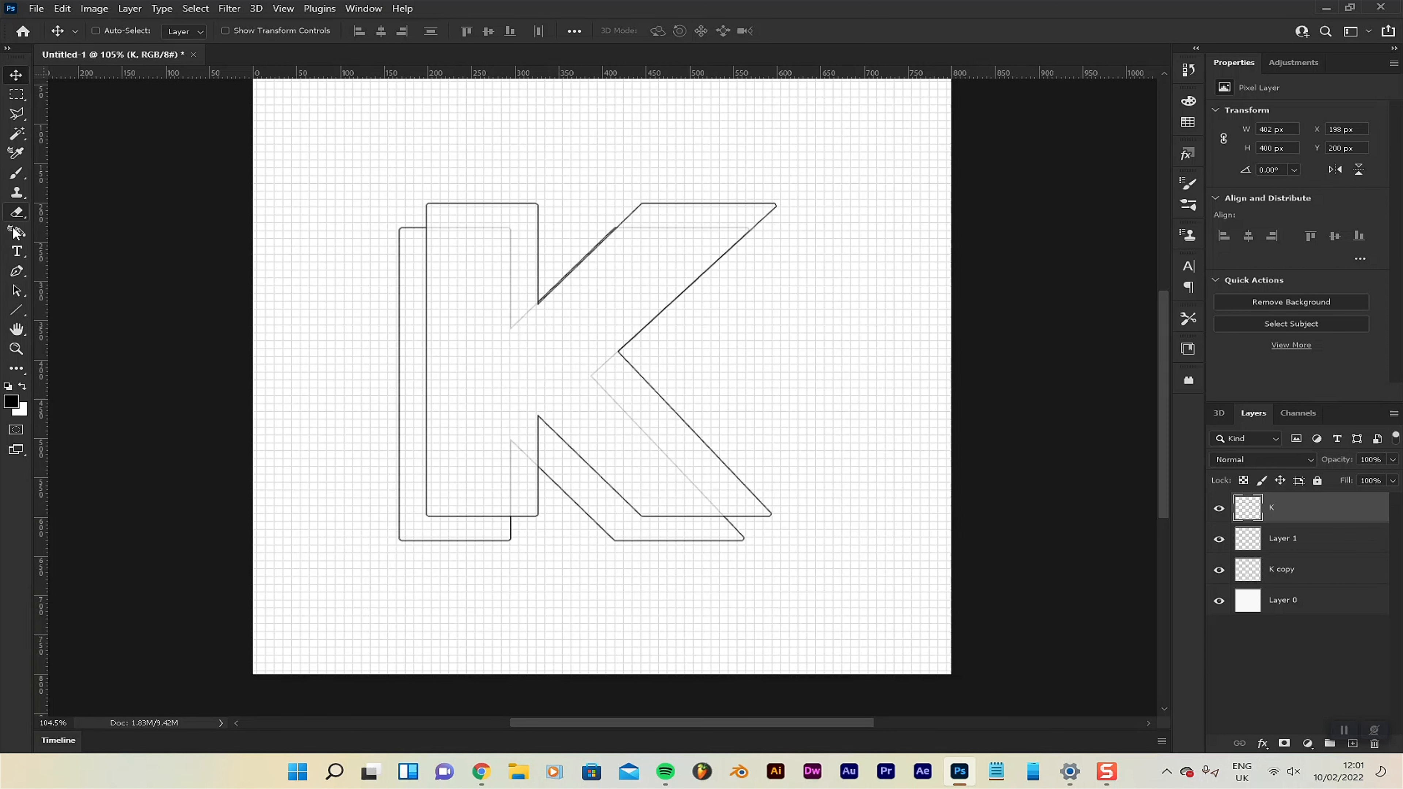
{"action": "left_click", "coordinate": [16, 177]}
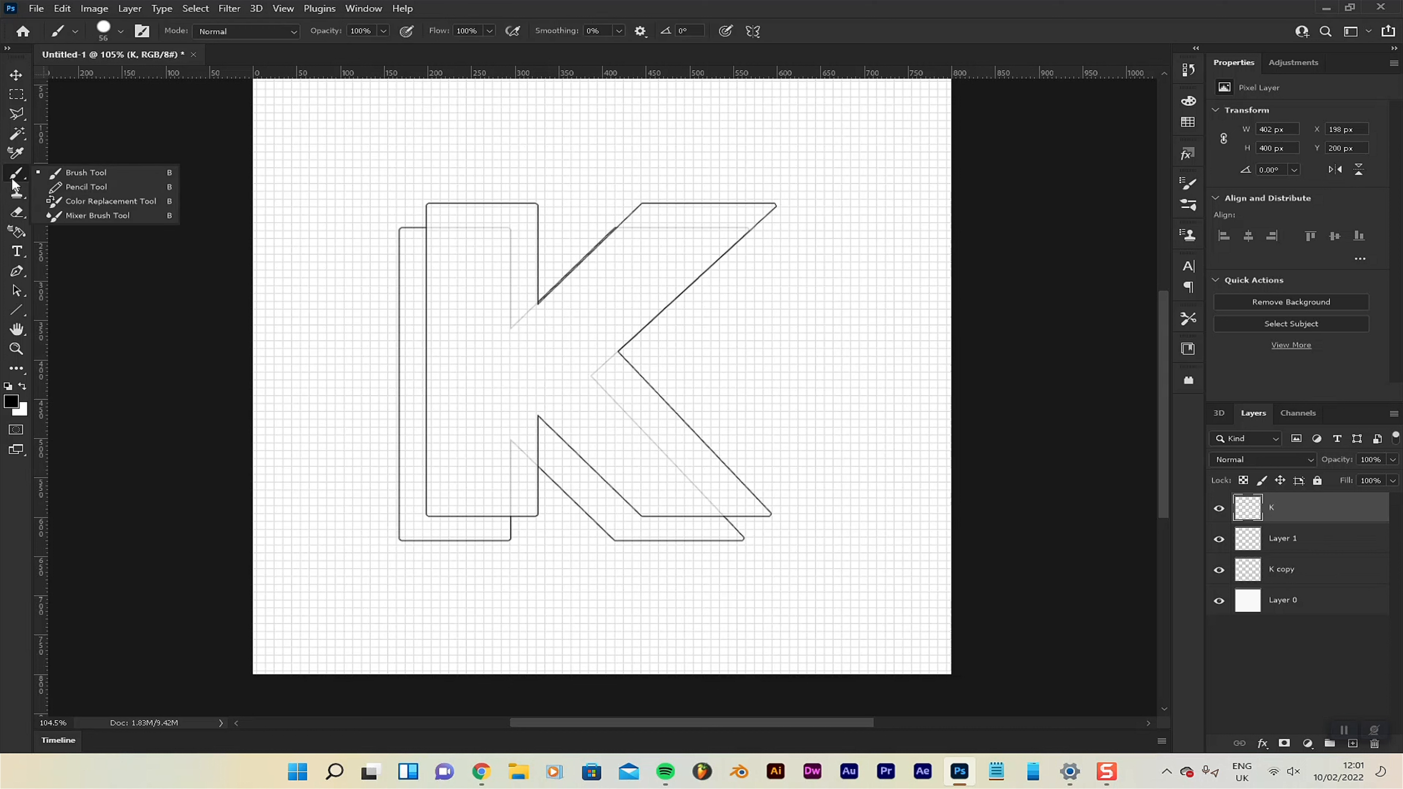
{"action": "left_click", "coordinate": [18, 177]}
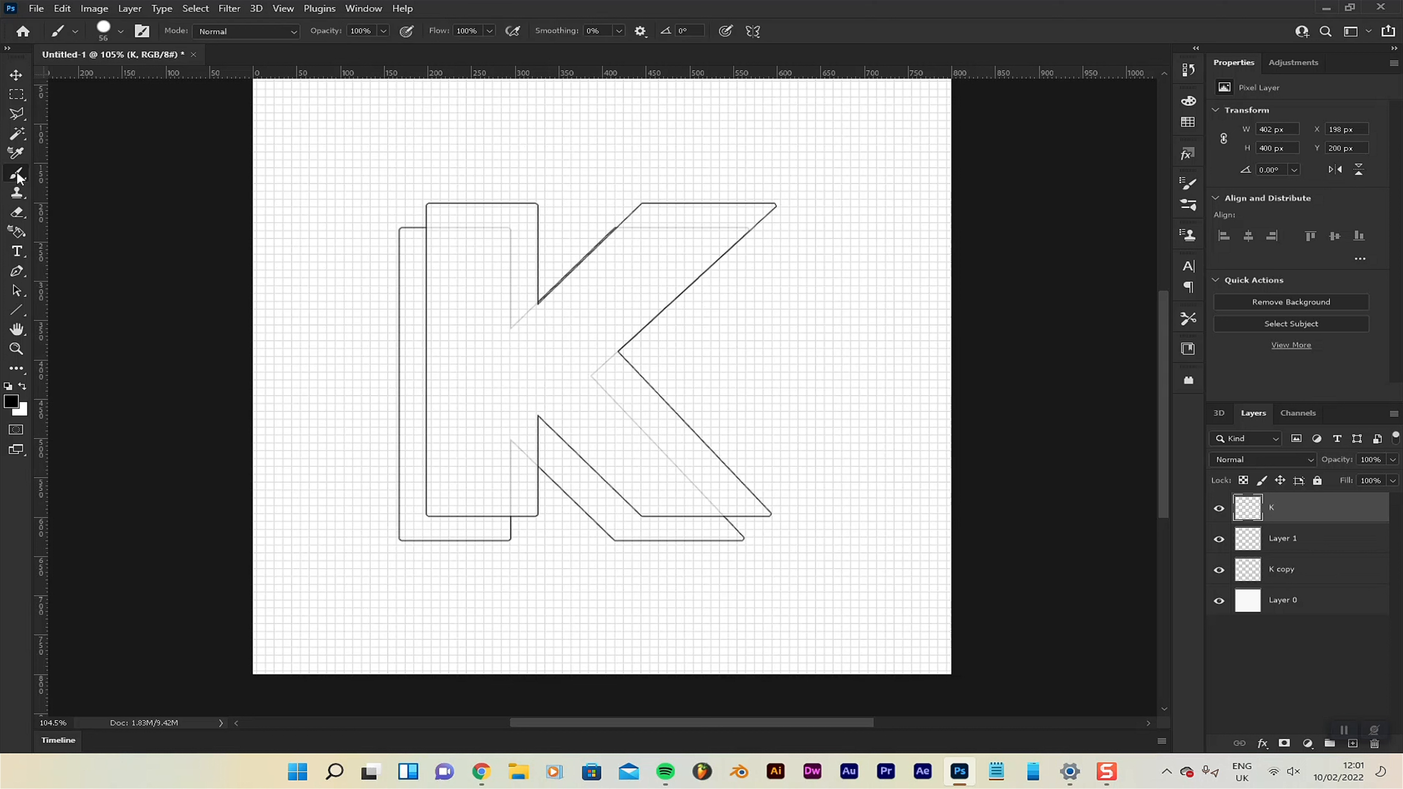
{"action": "left_click", "coordinate": [119, 33]}
{"action": "left_click", "coordinate": [170, 58]}
{"action": "type", "text": "1"}
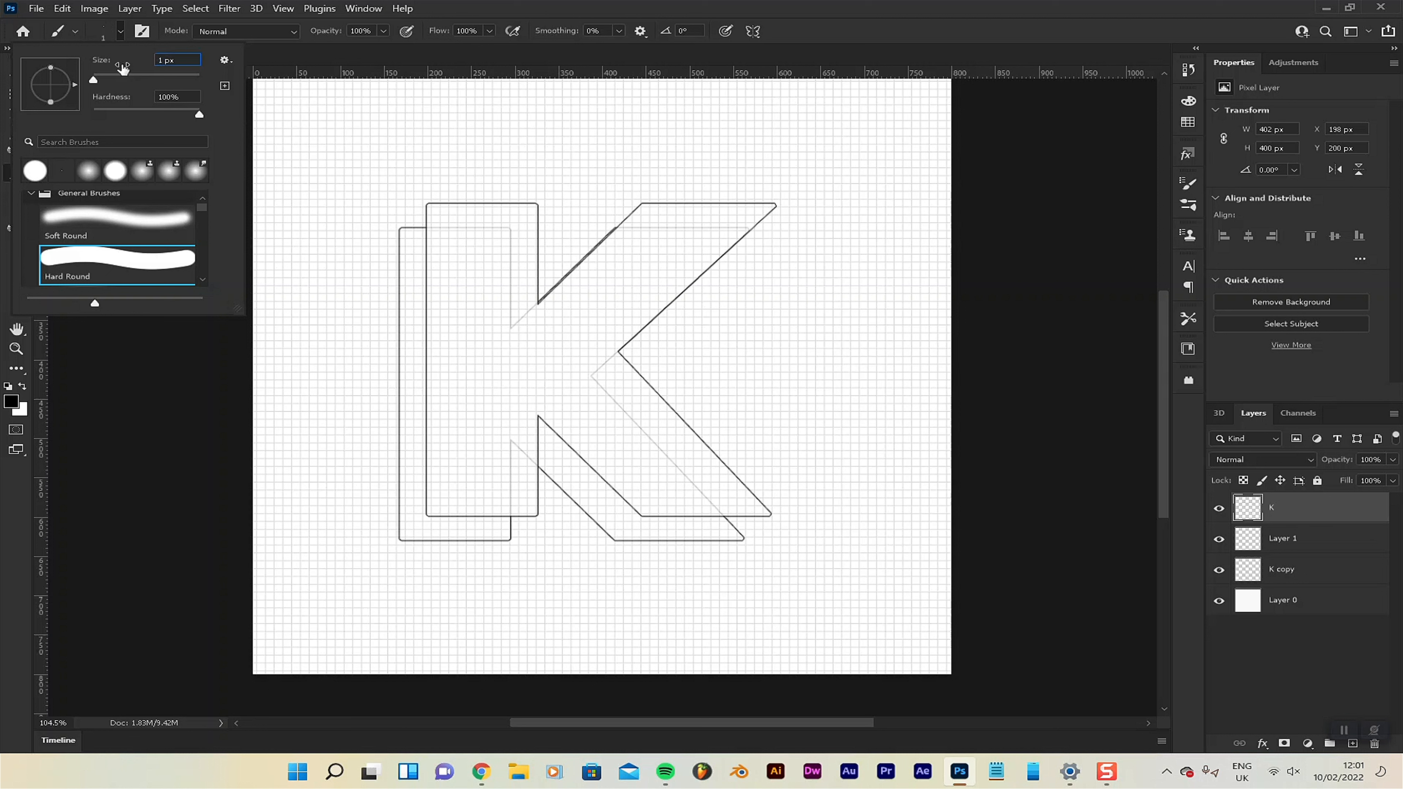
{"action": "key", "text": "Tab"}
{"action": "key", "text": "Return"}
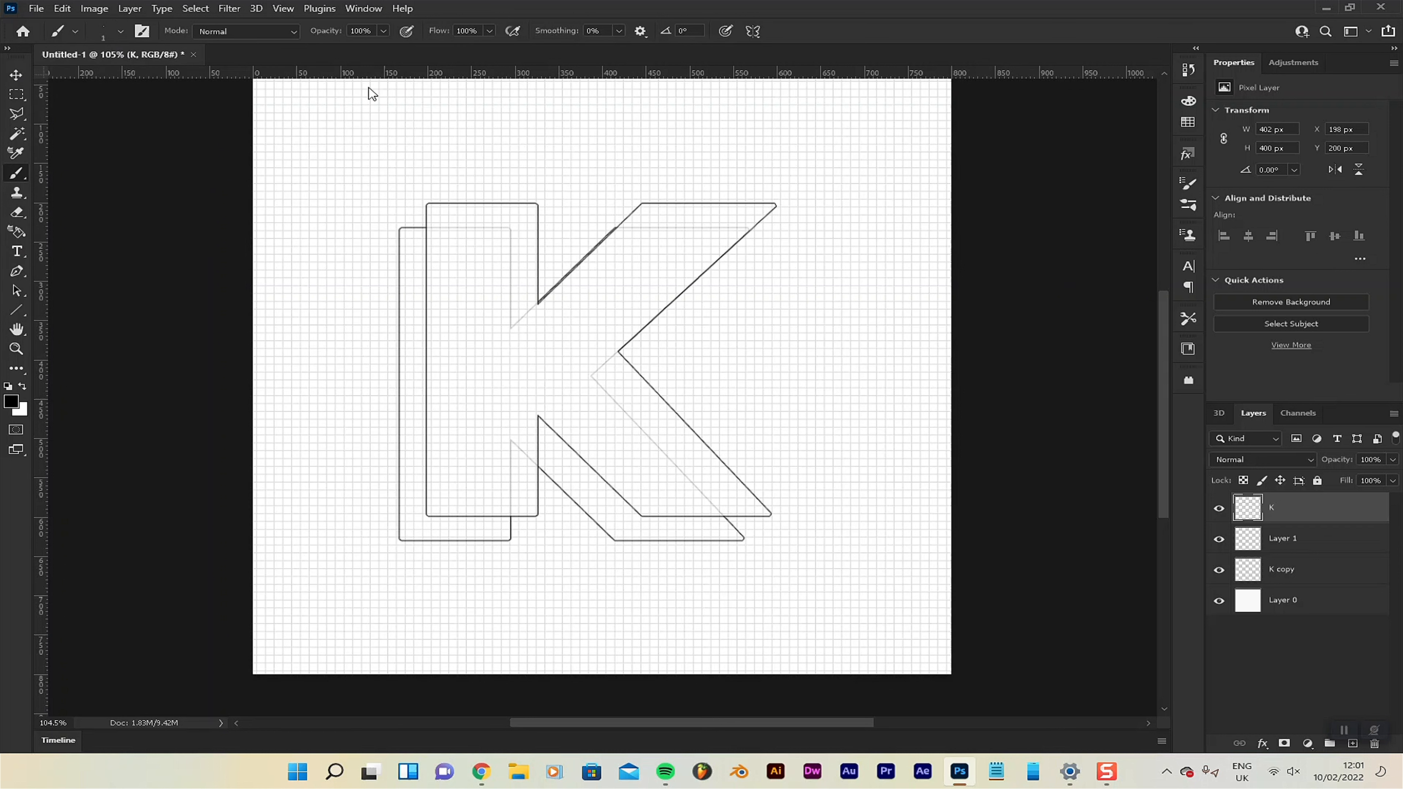
{"action": "left_click", "coordinate": [11, 402]}
{"action": "left_click", "coordinate": [1340, 486]}
Add a new layer above the K layer for the lines connecting the two outlines' corners.
{"action": "scroll", "coordinate": [395, 211], "scroll_direction": "up", "scroll_amount": 10}
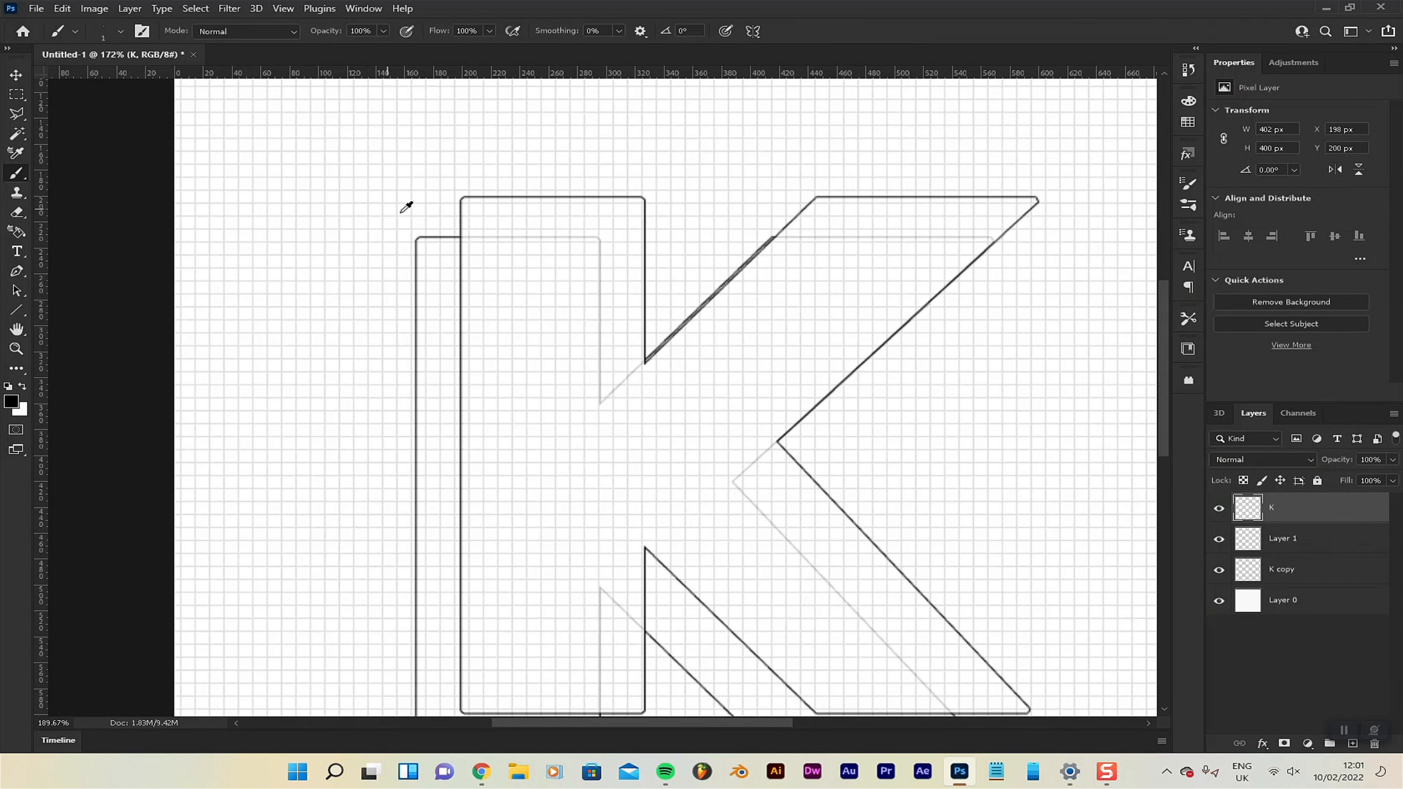
{"action": "scroll", "coordinate": [480, 200], "scroll_direction": "up", "scroll_amount": 6}
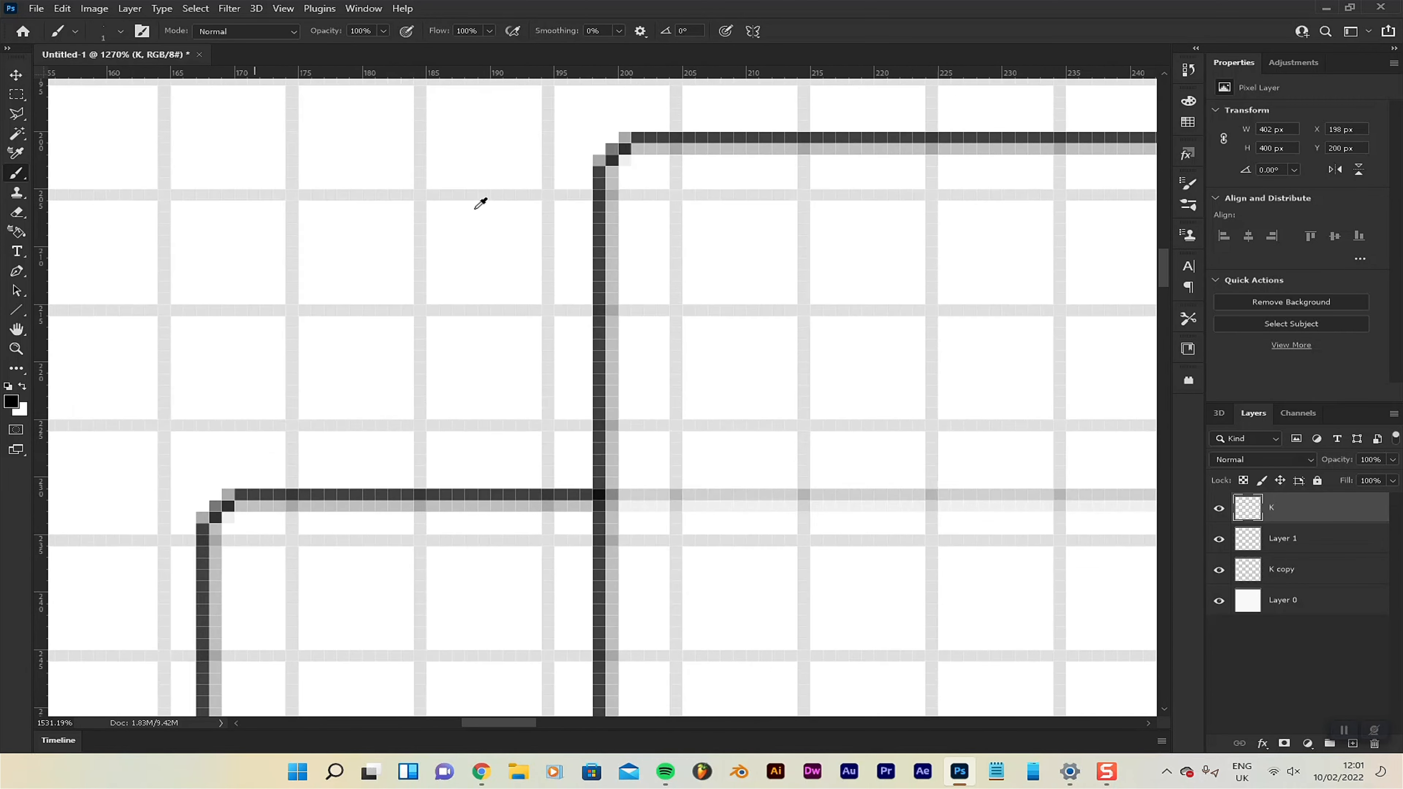
{"action": "scroll", "coordinate": [479, 200], "scroll_direction": "down", "scroll_amount": 2}
{"action": "scroll", "coordinate": [477, 202], "scroll_direction": "down", "scroll_amount": 2}
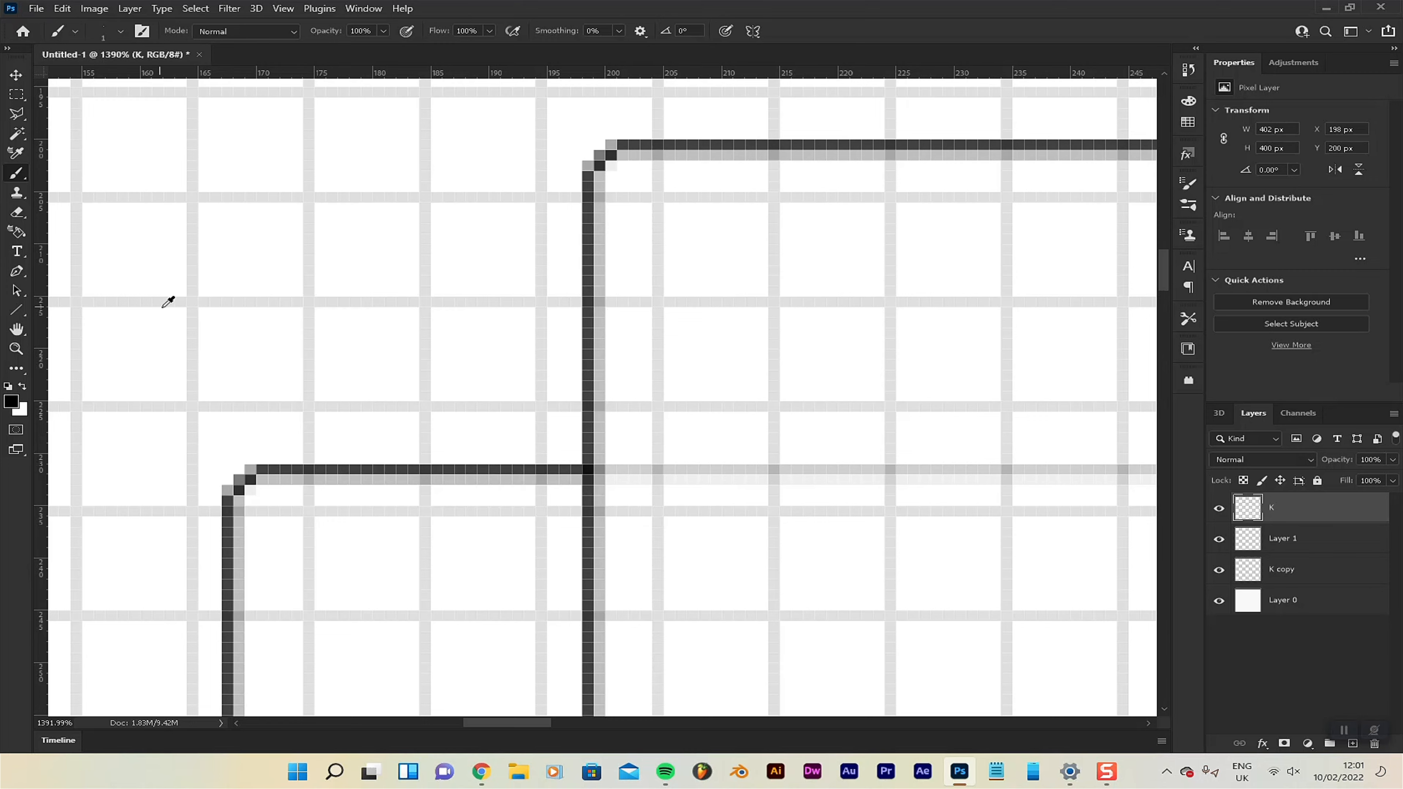
{"action": "scroll", "coordinate": [169, 298], "scroll_direction": "down", "scroll_amount": 2}
{"action": "scroll", "coordinate": [173, 294], "scroll_direction": "down", "scroll_amount": 4}
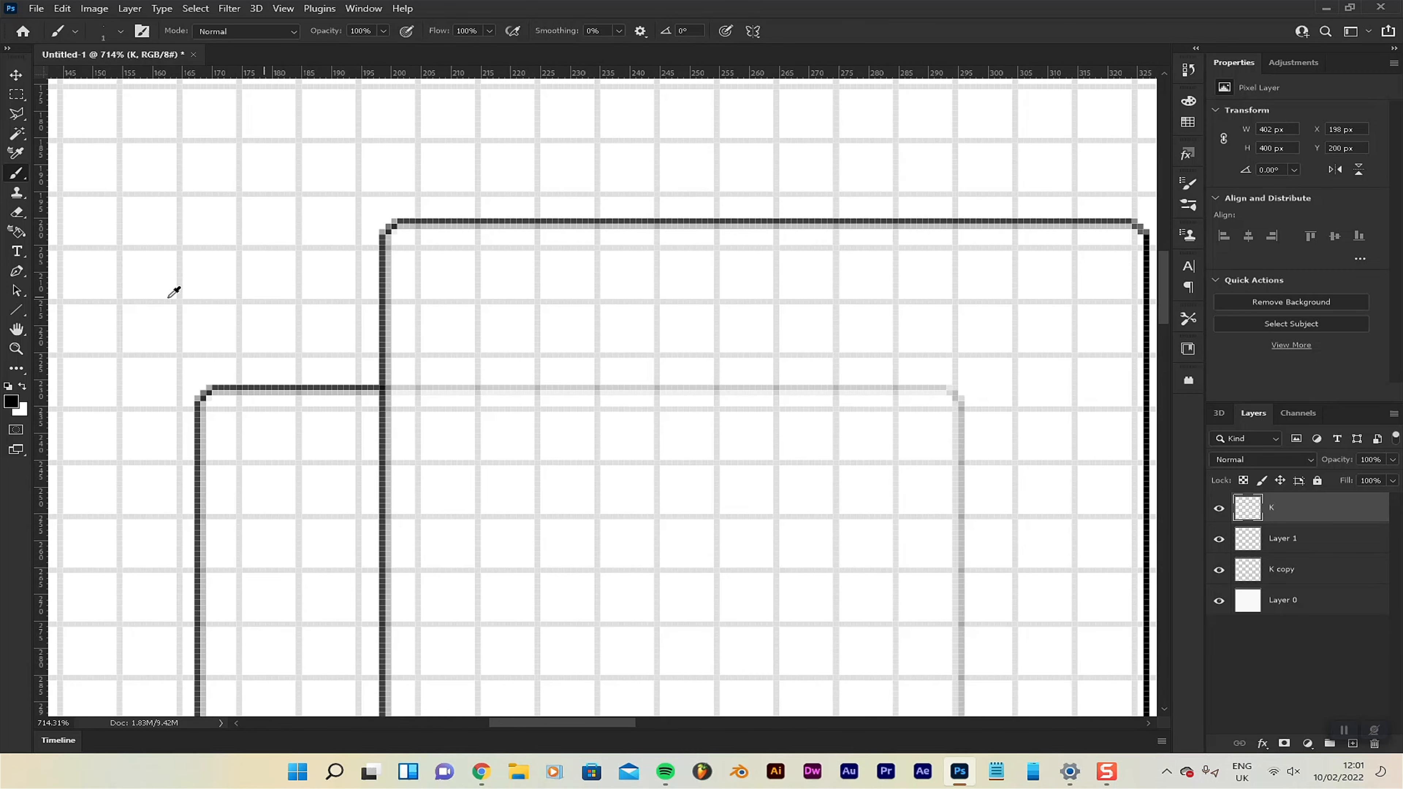
{"action": "scroll", "coordinate": [180, 337], "scroll_direction": "down", "scroll_amount": 3}
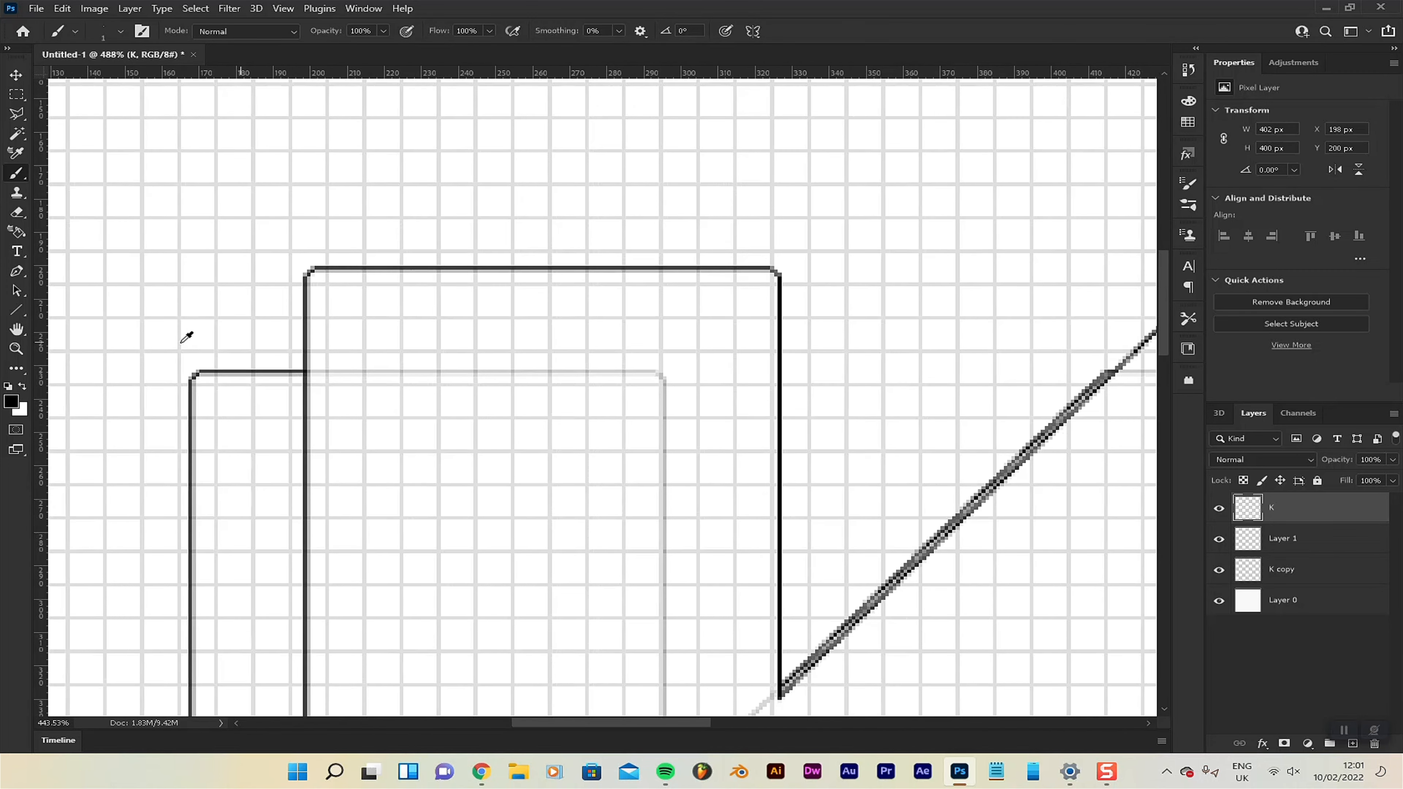
{"action": "scroll", "coordinate": [185, 337], "scroll_direction": "up", "scroll_amount": 2}
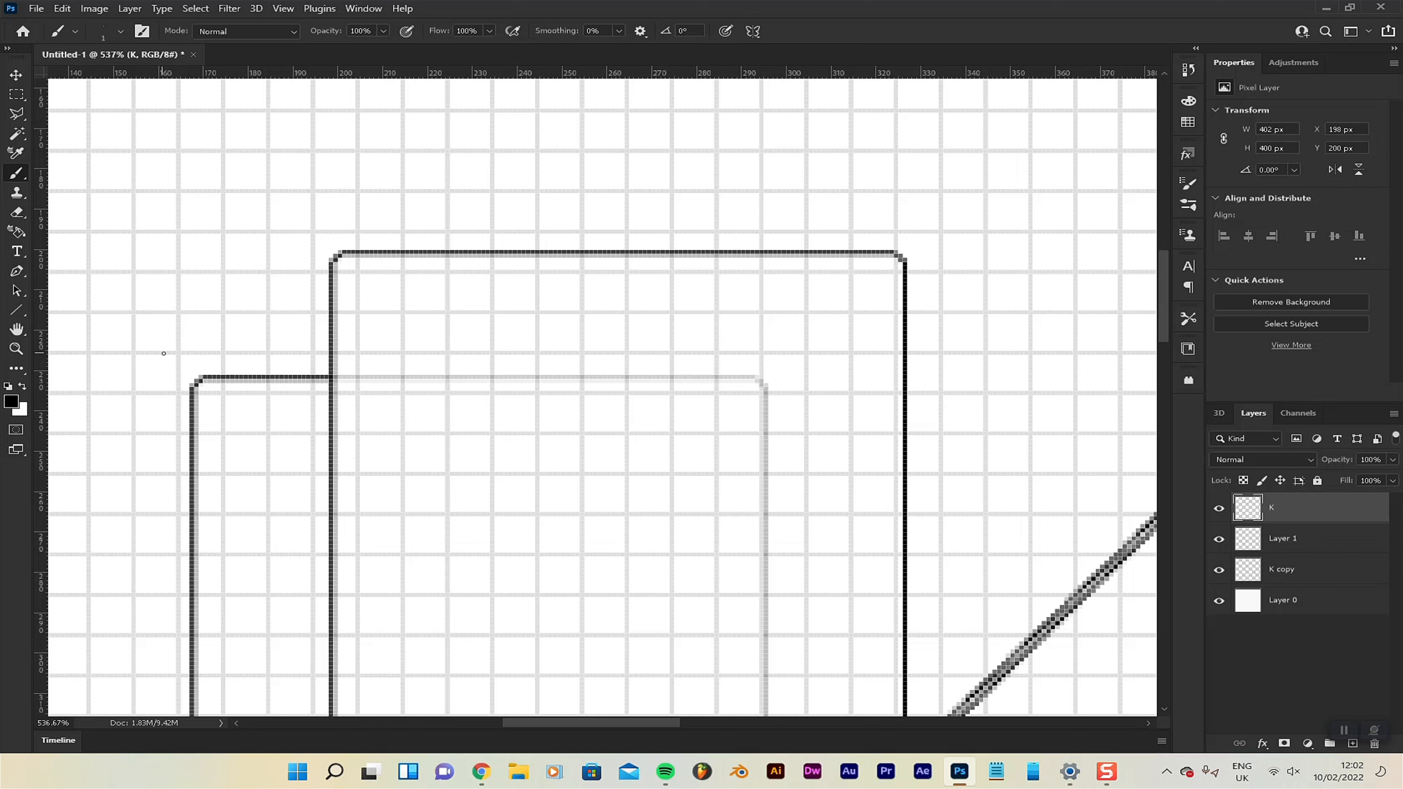
{"action": "scroll", "coordinate": [140, 339], "scroll_direction": "up", "scroll_amount": 10}
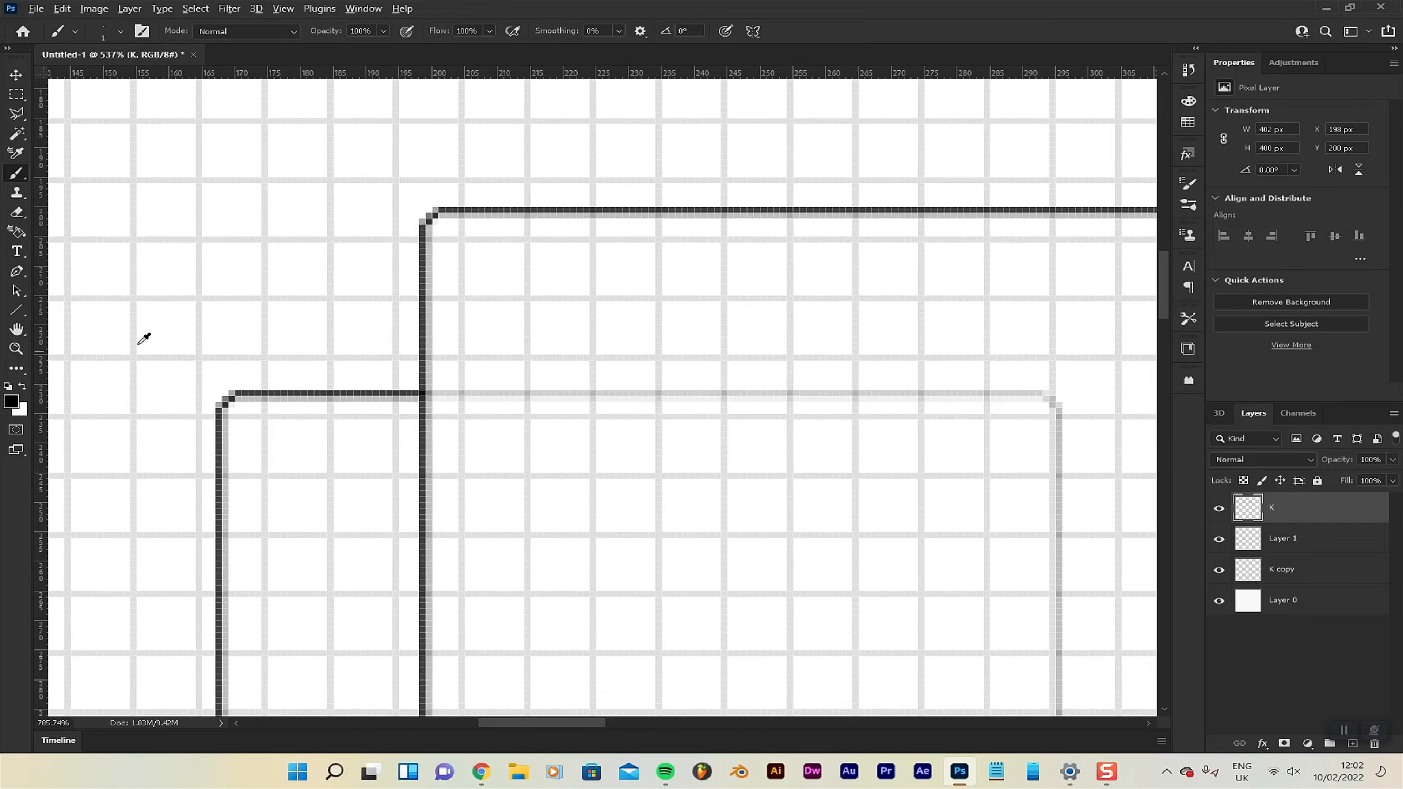
{"action": "scroll", "coordinate": [392, 364], "scroll_direction": "up", "scroll_amount": 3}
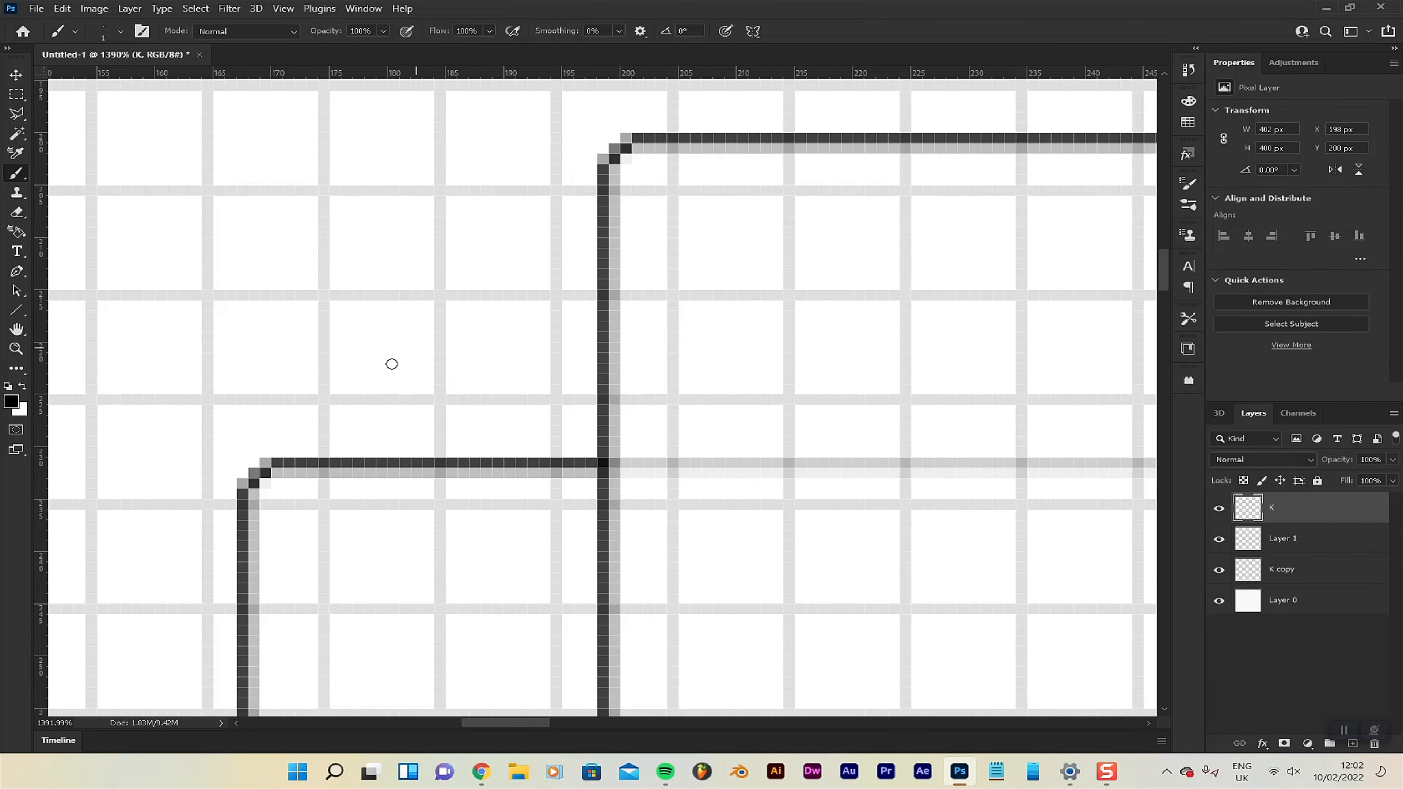
{"action": "scroll", "coordinate": [276, 379], "scroll_direction": "up", "scroll_amount": 2}
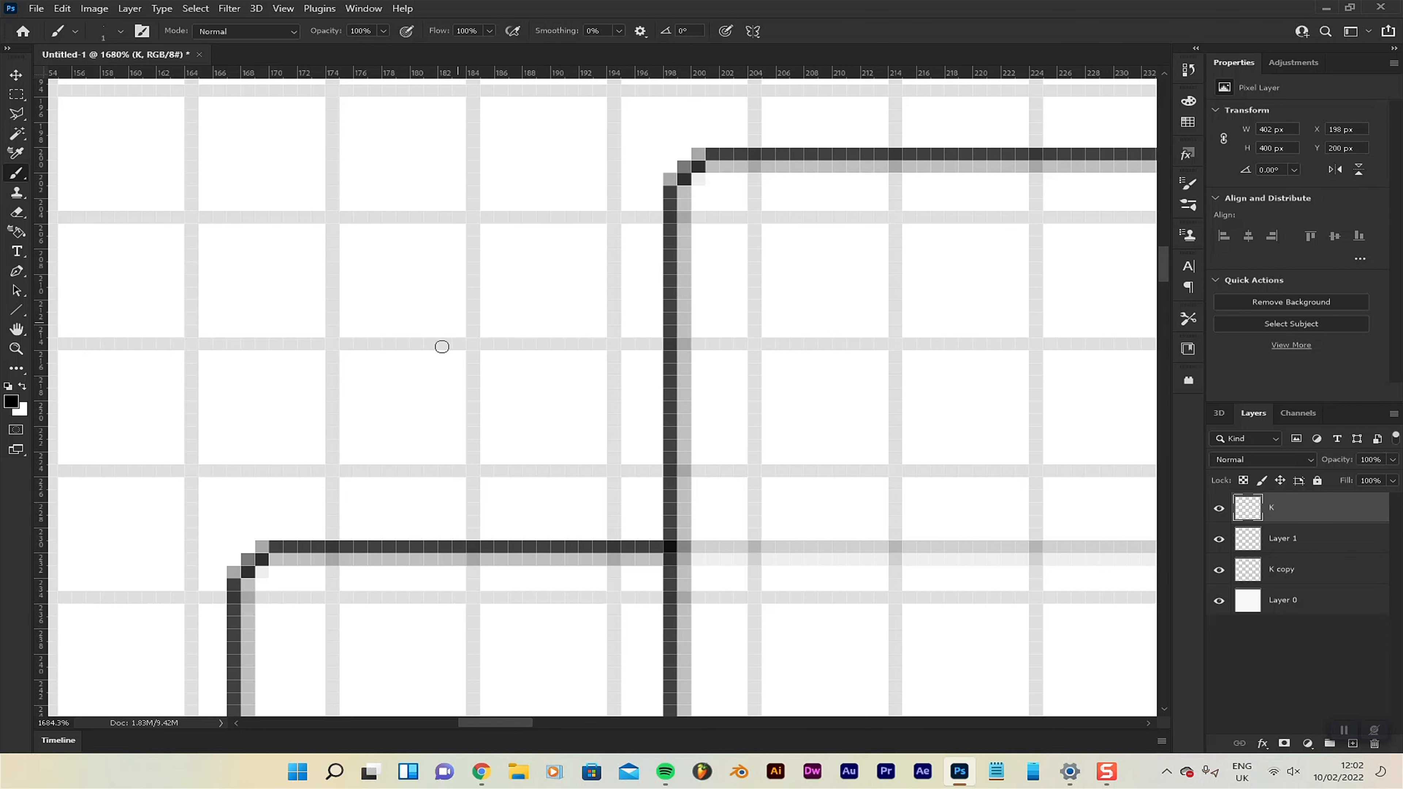
{"action": "scroll", "coordinate": [692, 194], "scroll_direction": "up", "scroll_amount": 1}
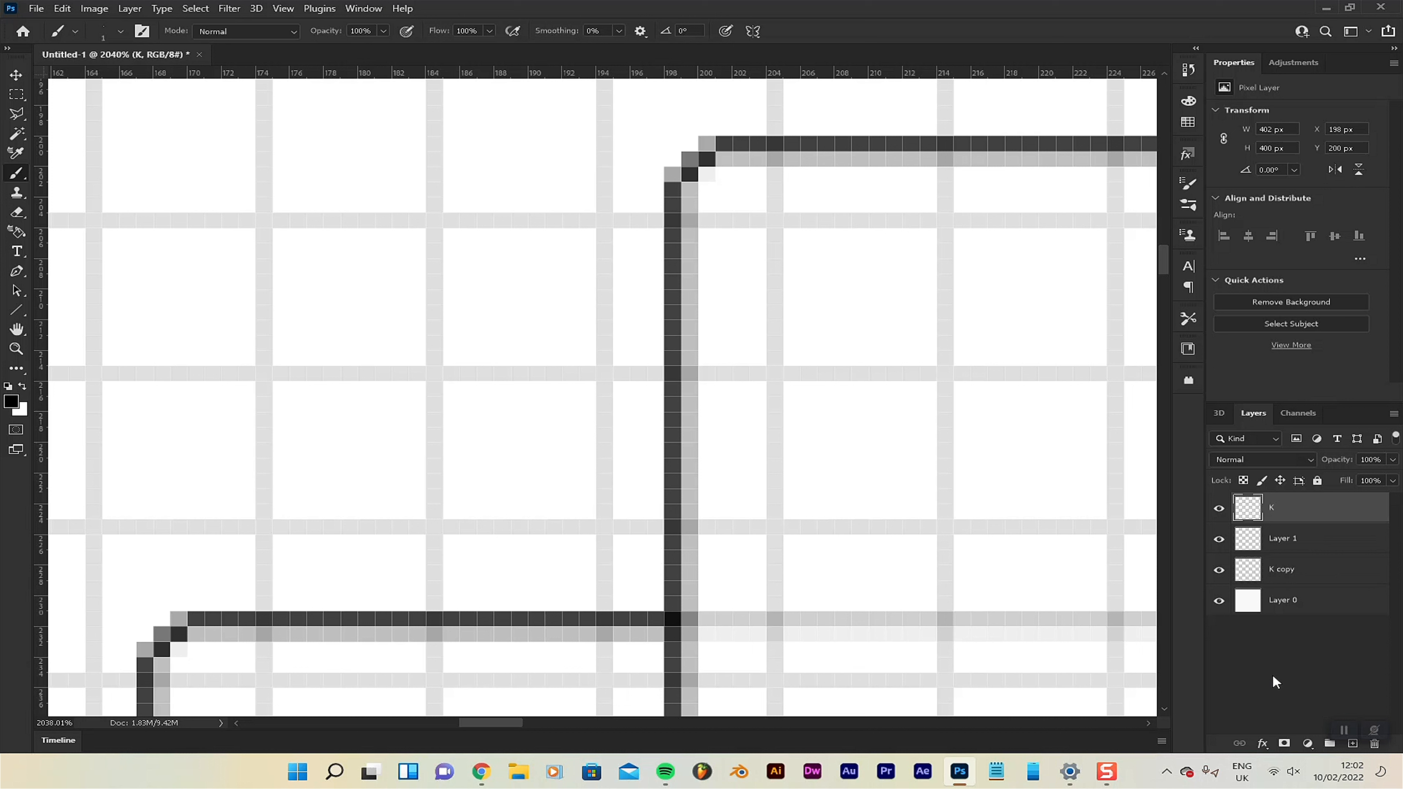
{"action": "left_click", "coordinate": [1353, 744]}
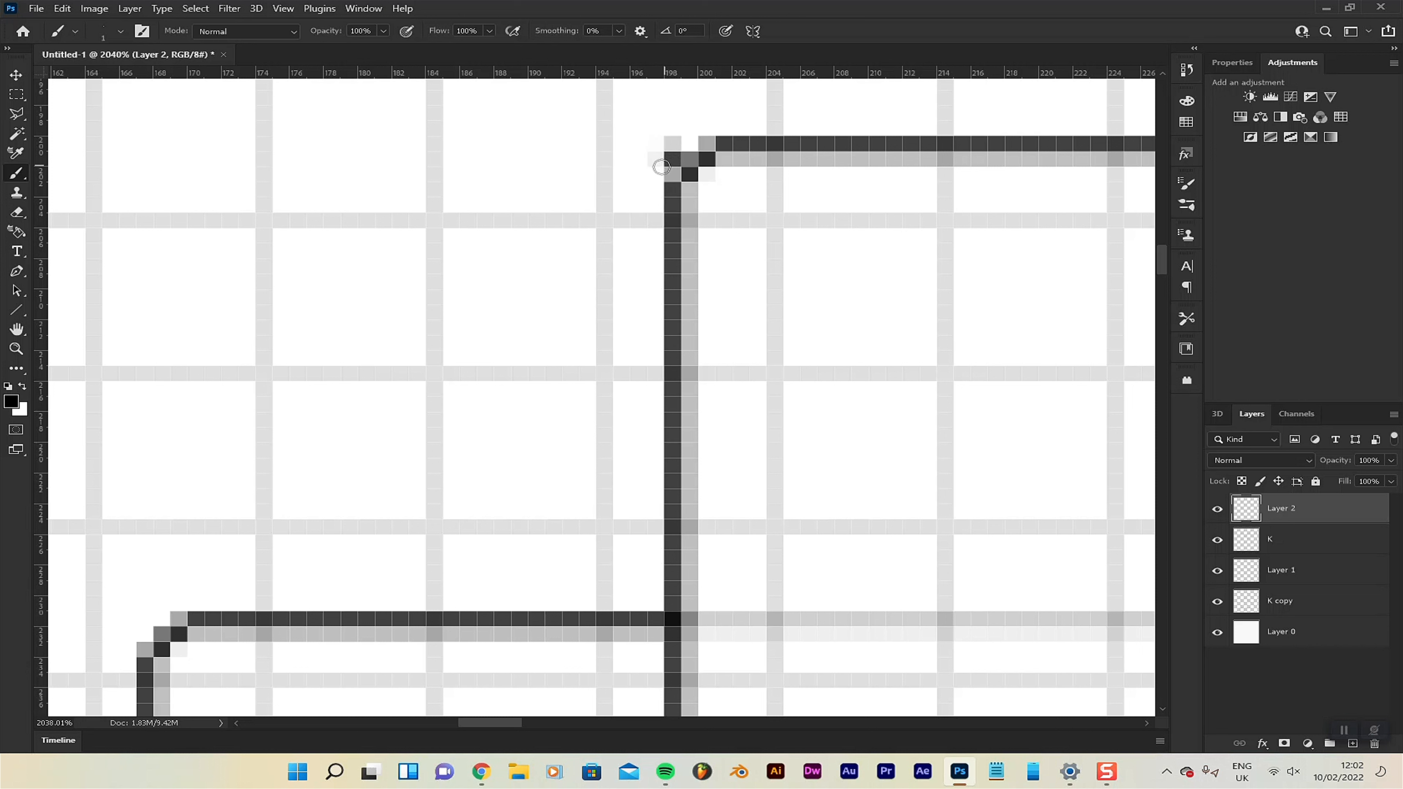
Paint a 1 px black stepped diagonal, pixel by pixel, connecting the upper-left stem corners of the front and rear K outlines.
{"action": "left_click", "coordinate": [689, 159]}
{"action": "left_click", "coordinate": [670, 174]}
{"action": "left_click", "coordinate": [656, 189]}
{"action": "left_click", "coordinate": [638, 189]}
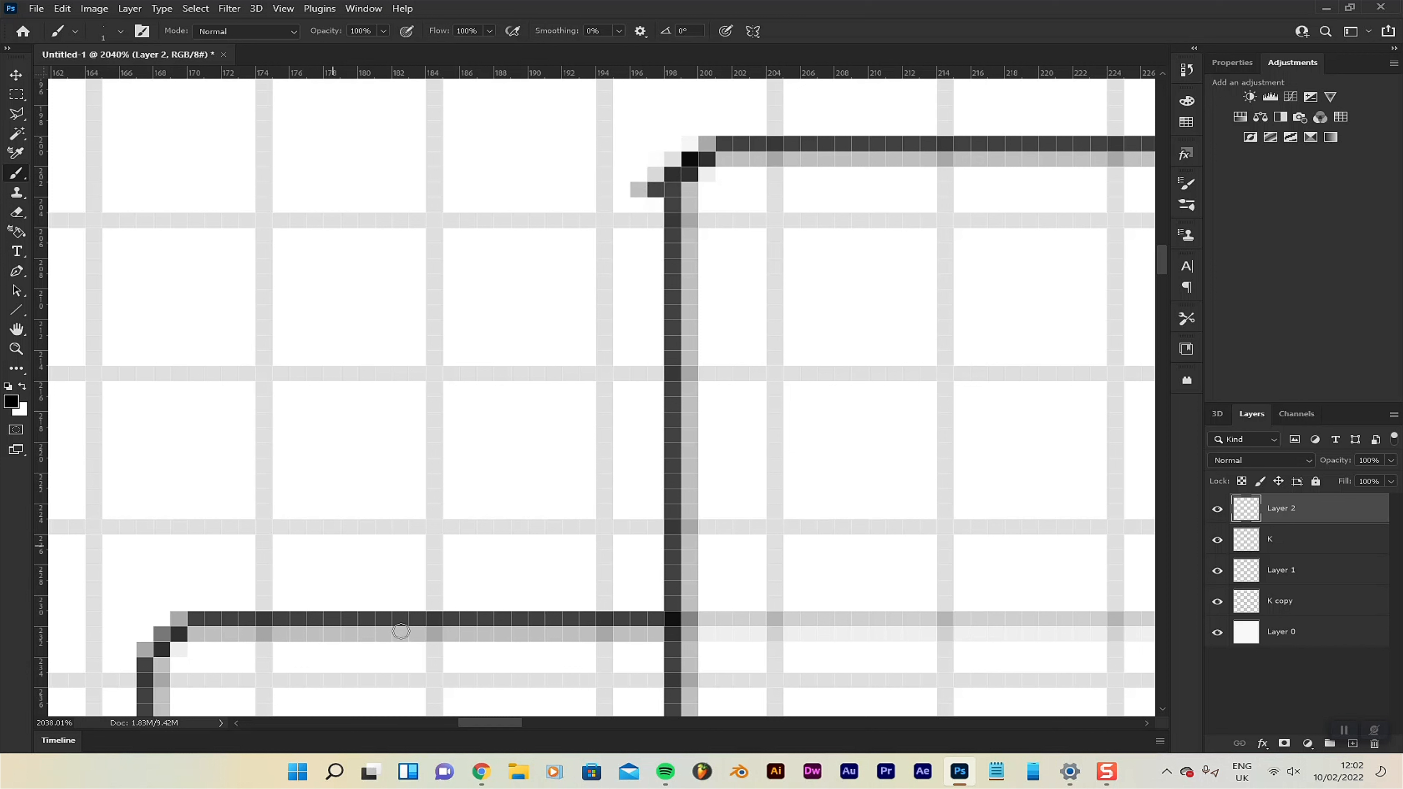
{"action": "left_click", "coordinate": [637, 206]}
{"action": "left_click", "coordinate": [622, 220]}
{"action": "left_click", "coordinate": [604, 235]}
{"action": "left_click", "coordinate": [588, 250]}
{"action": "right_click", "coordinate": [568, 267]}
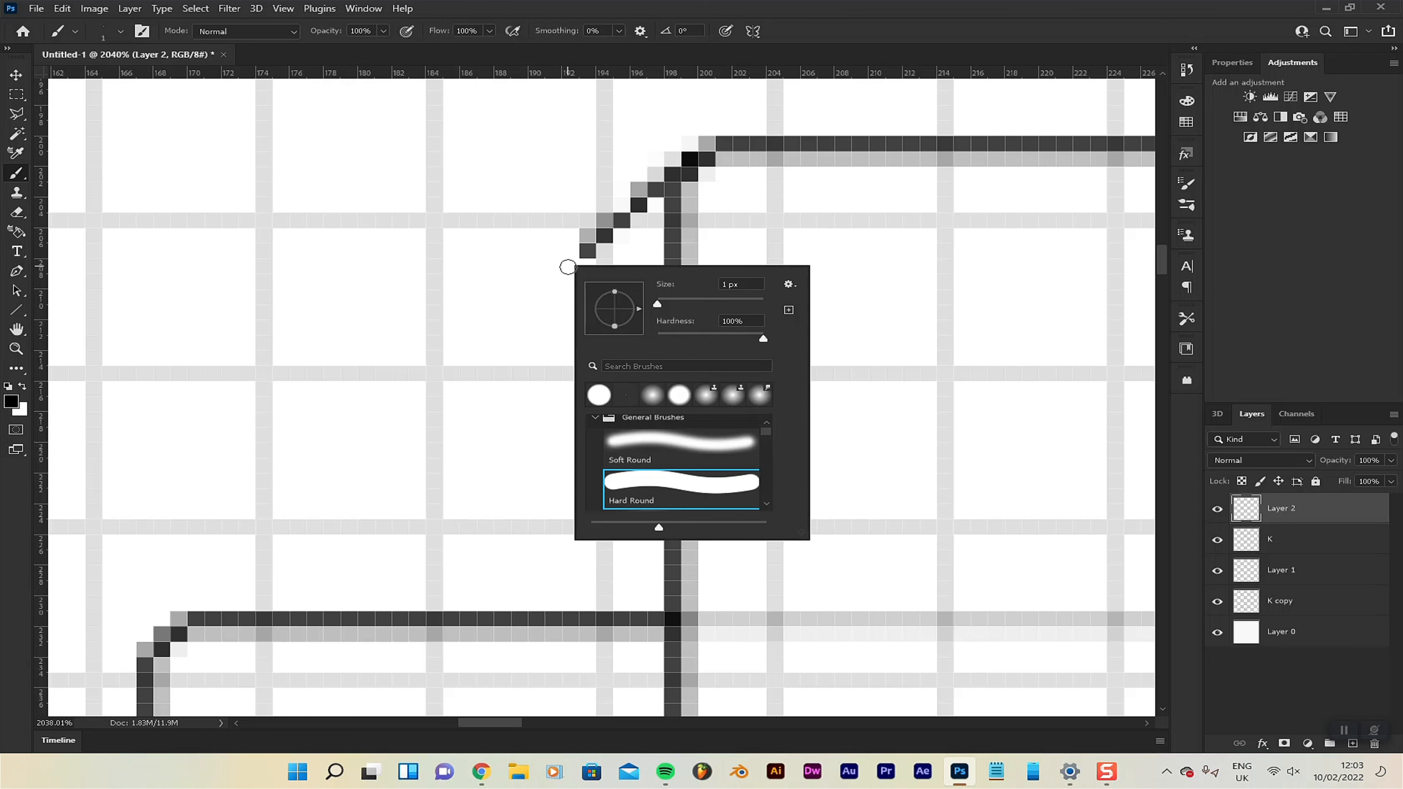
{"action": "left_click", "coordinate": [933, 5]}
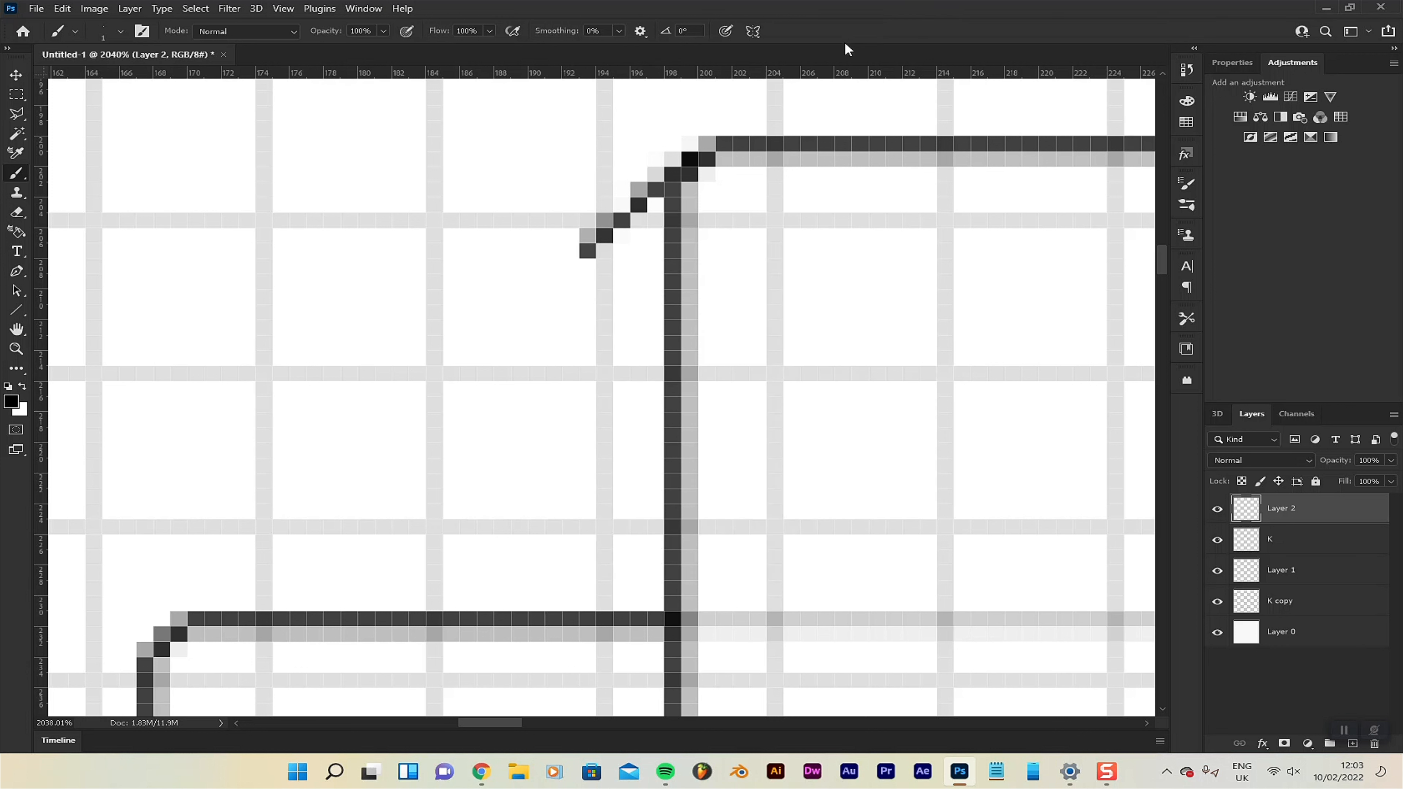
{"action": "left_click", "coordinate": [572, 267]}
{"action": "left_click", "coordinate": [548, 281]}
{"action": "left_click", "coordinate": [532, 297]}
{"action": "left_click", "coordinate": [517, 309]}
{"action": "left_click", "coordinate": [500, 326]}
{"action": "left_click", "coordinate": [485, 344]}
{"action": "left_click", "coordinate": [469, 358]}
{"action": "left_click", "coordinate": [451, 373]}
{"action": "left_click", "coordinate": [434, 390]}
{"action": "left_click", "coordinate": [417, 405]}
{"action": "left_click", "coordinate": [400, 419]}
{"action": "left_click", "coordinate": [383, 435]}
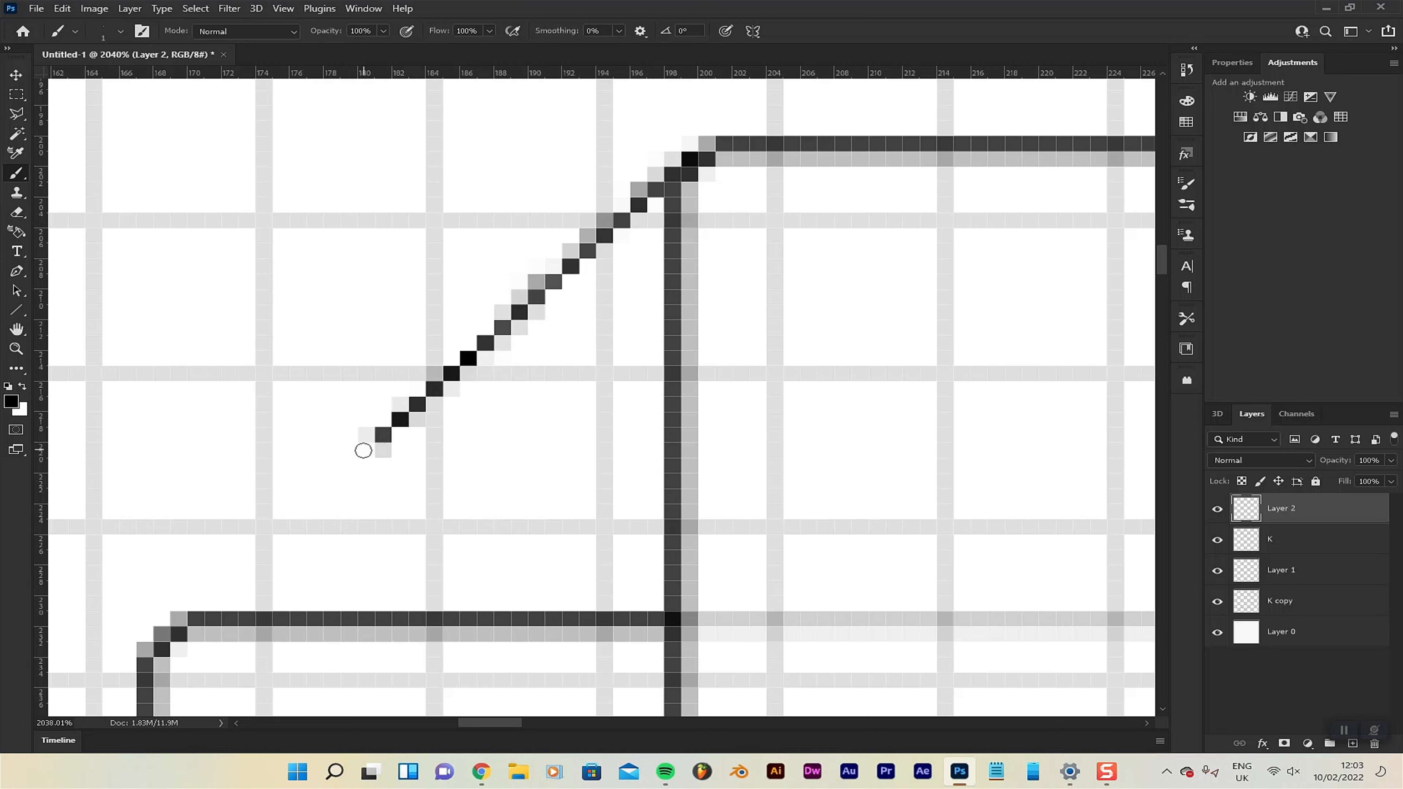
{"action": "left_click", "coordinate": [366, 451]}
{"action": "left_click", "coordinate": [349, 466]}
{"action": "left_click", "coordinate": [332, 481]}
{"action": "left_click", "coordinate": [315, 496]}
{"action": "left_click", "coordinate": [298, 512]}
{"action": "left_click", "coordinate": [281, 527]}
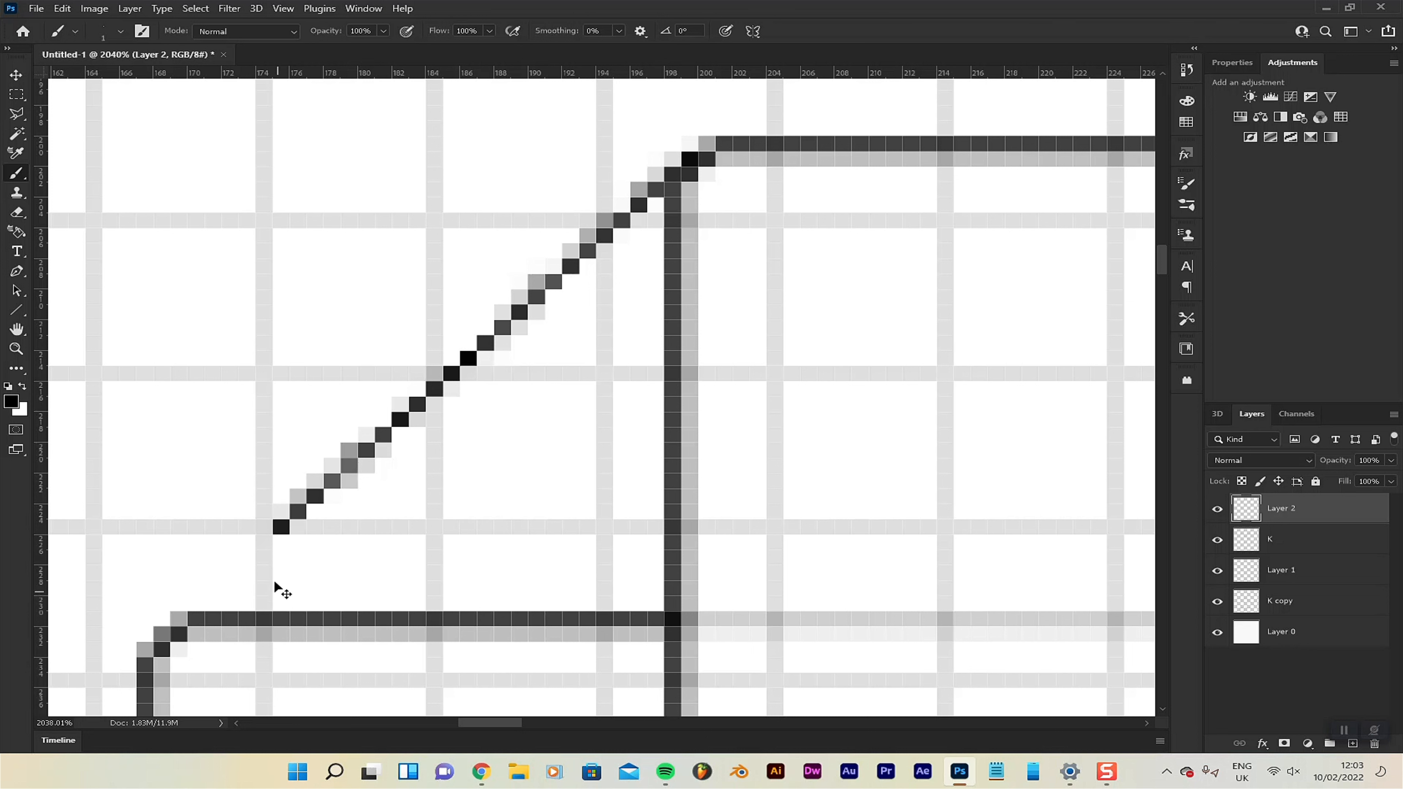
{"action": "left_click", "coordinate": [263, 542]}
{"action": "left_click", "coordinate": [246, 557]}
{"action": "left_click", "coordinate": [230, 573]}
{"action": "left_click", "coordinate": [213, 588]}
{"action": "left_click", "coordinate": [197, 604]}
{"action": "left_click", "coordinate": [179, 620]}
{"action": "left_click", "coordinate": [162, 634]}
{"action": "key", "text": "v"}
{"action": "scroll", "coordinate": [373, 491], "scroll_direction": "down", "scroll_amount": 3}
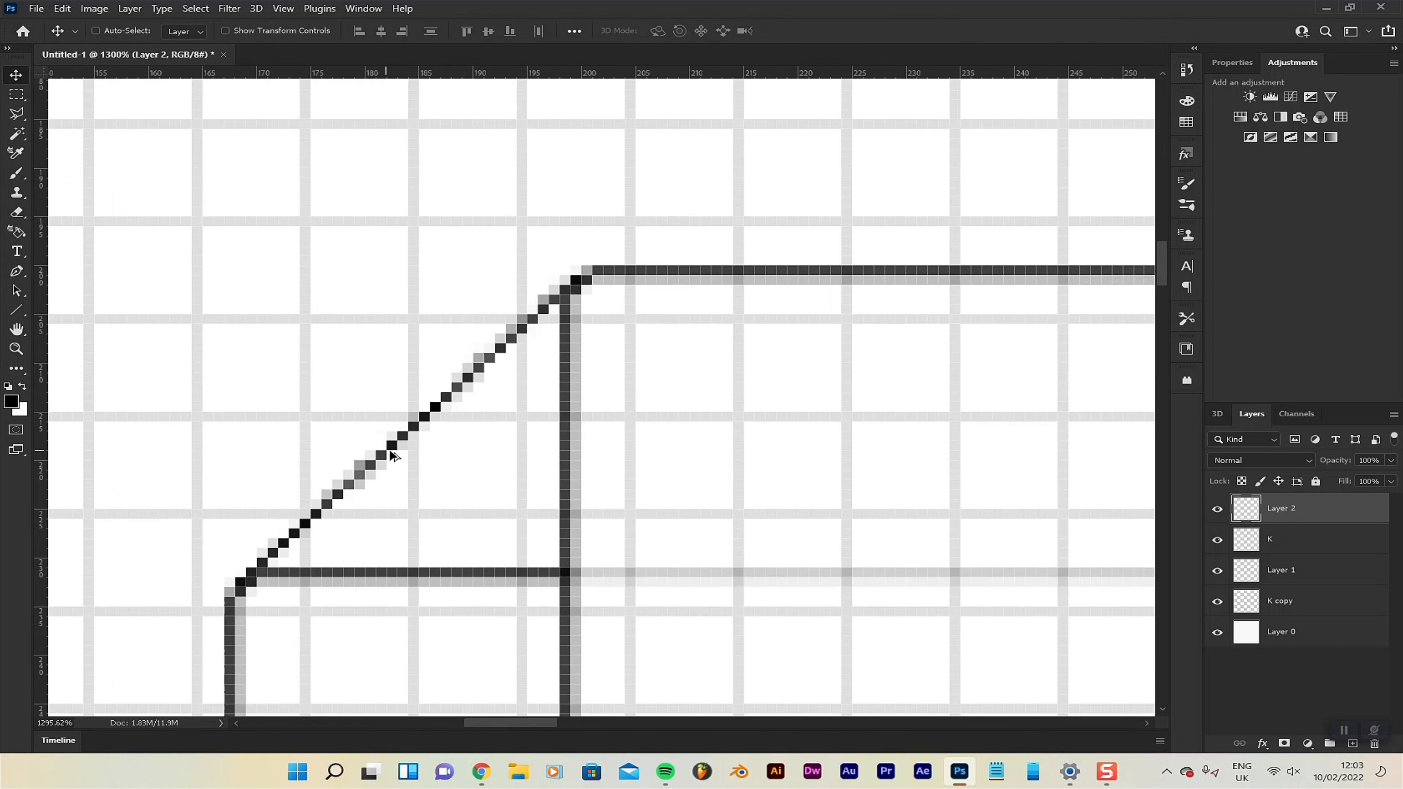
{"action": "scroll", "coordinate": [394, 455], "scroll_direction": "down", "scroll_amount": 5}
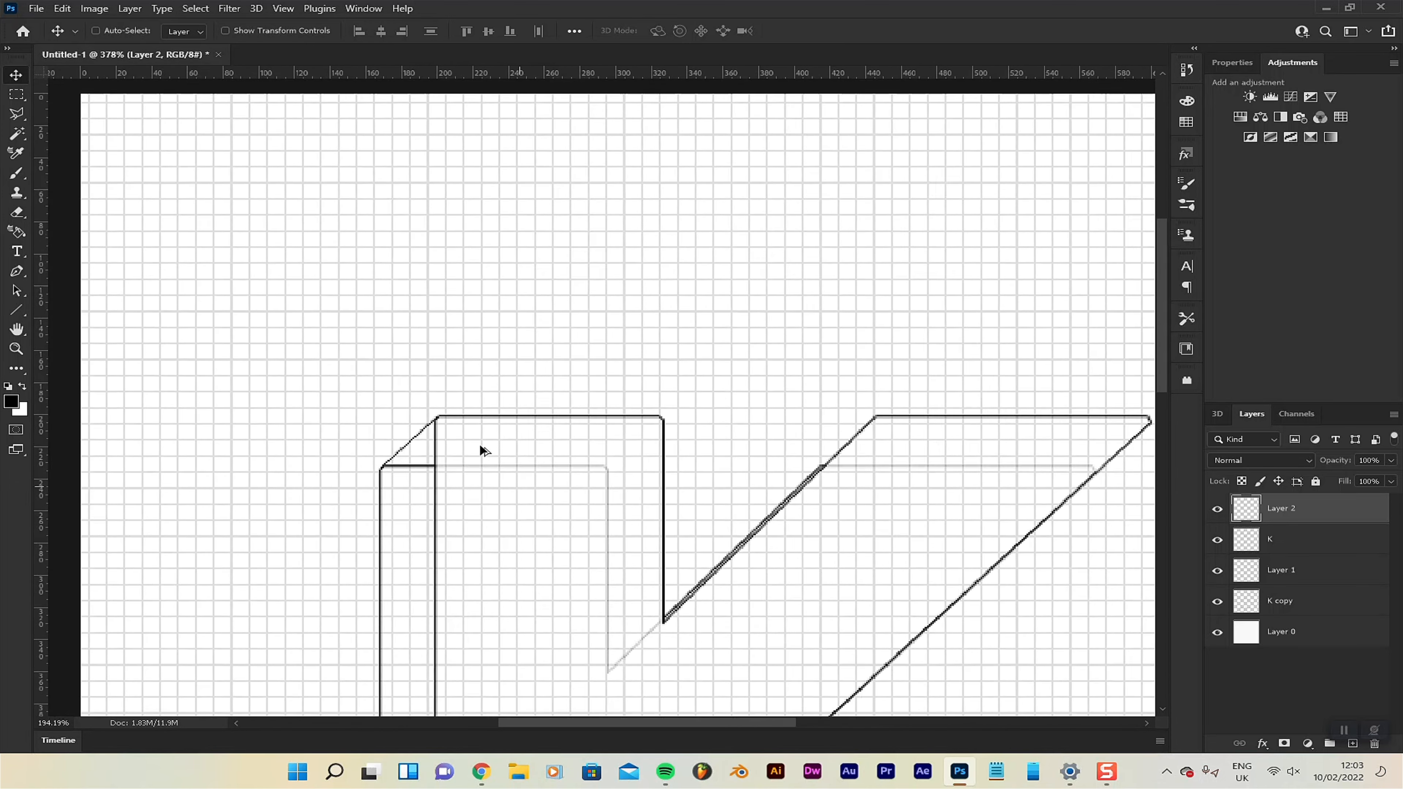
{"action": "scroll", "coordinate": [482, 451], "scroll_direction": "down", "scroll_amount": 1}
{"action": "scroll", "coordinate": [480, 464], "scroll_direction": "down", "scroll_amount": 3}
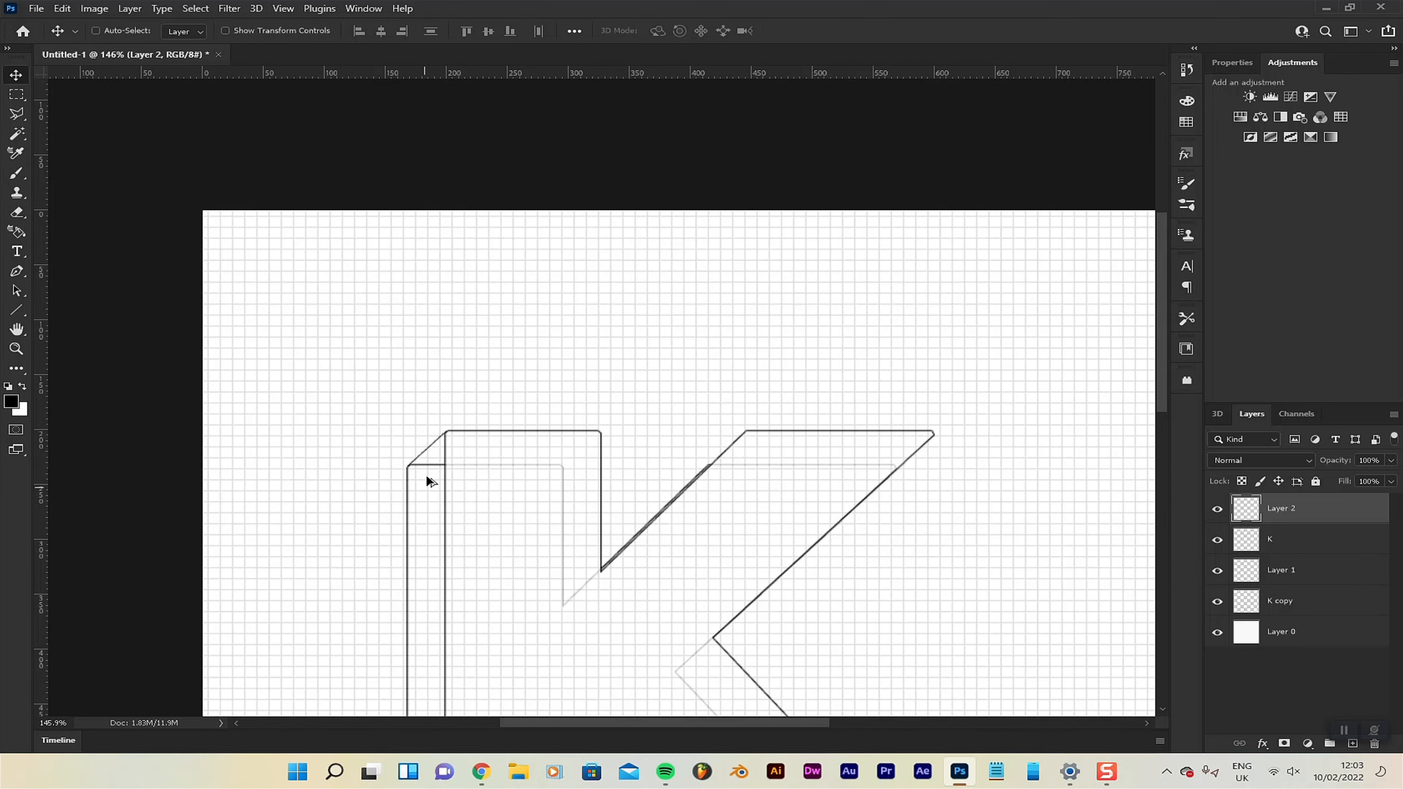
Cut the rear K's top-edge segment left of the front stem from the K copy layer and paste it onto its own layer, aligned in place.
{"action": "scroll", "coordinate": [362, 476], "scroll_direction": "up", "scroll_amount": 4}
{"action": "scroll", "coordinate": [409, 479], "scroll_direction": "up", "scroll_amount": 4}
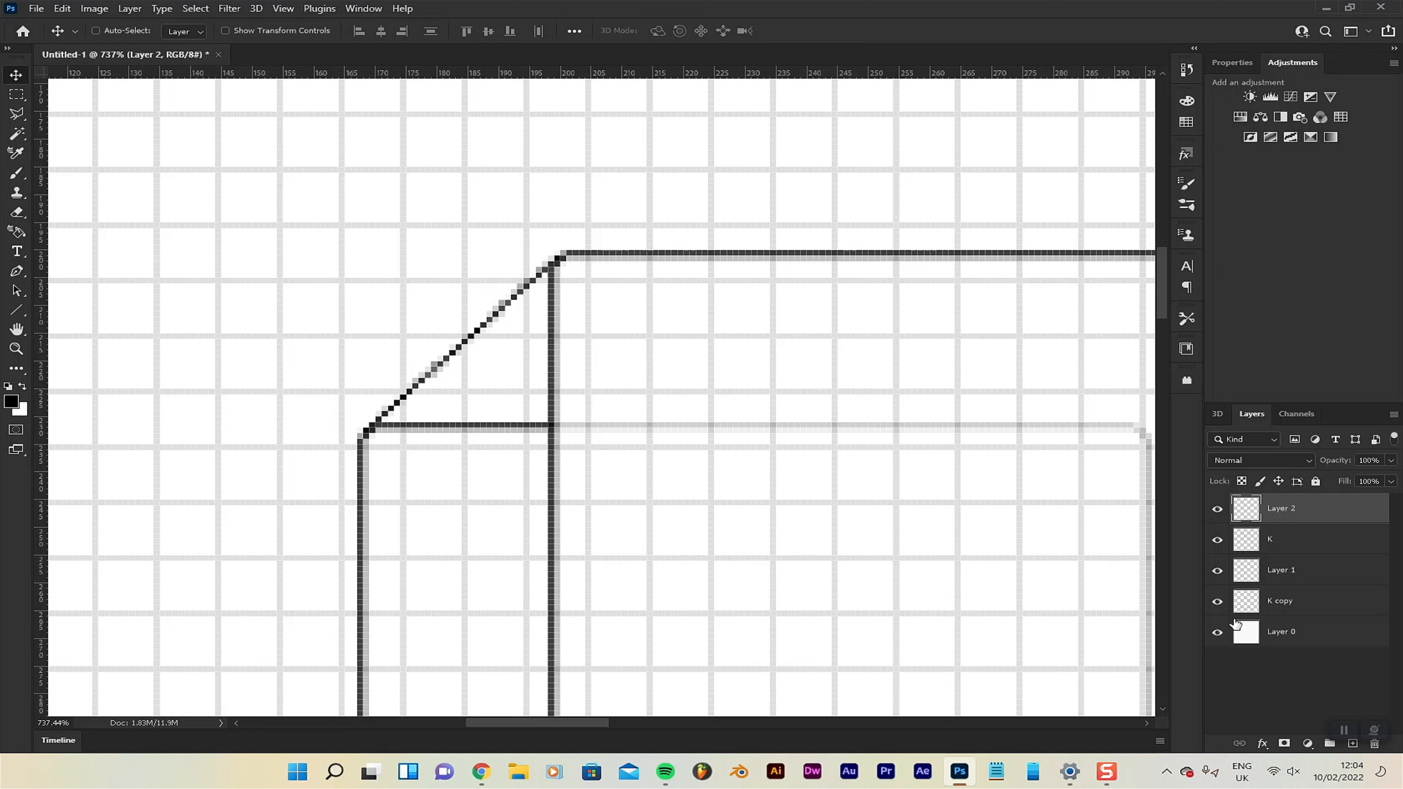
{"action": "left_click", "coordinate": [1219, 602]}
{"action": "left_click", "coordinate": [1220, 603]}
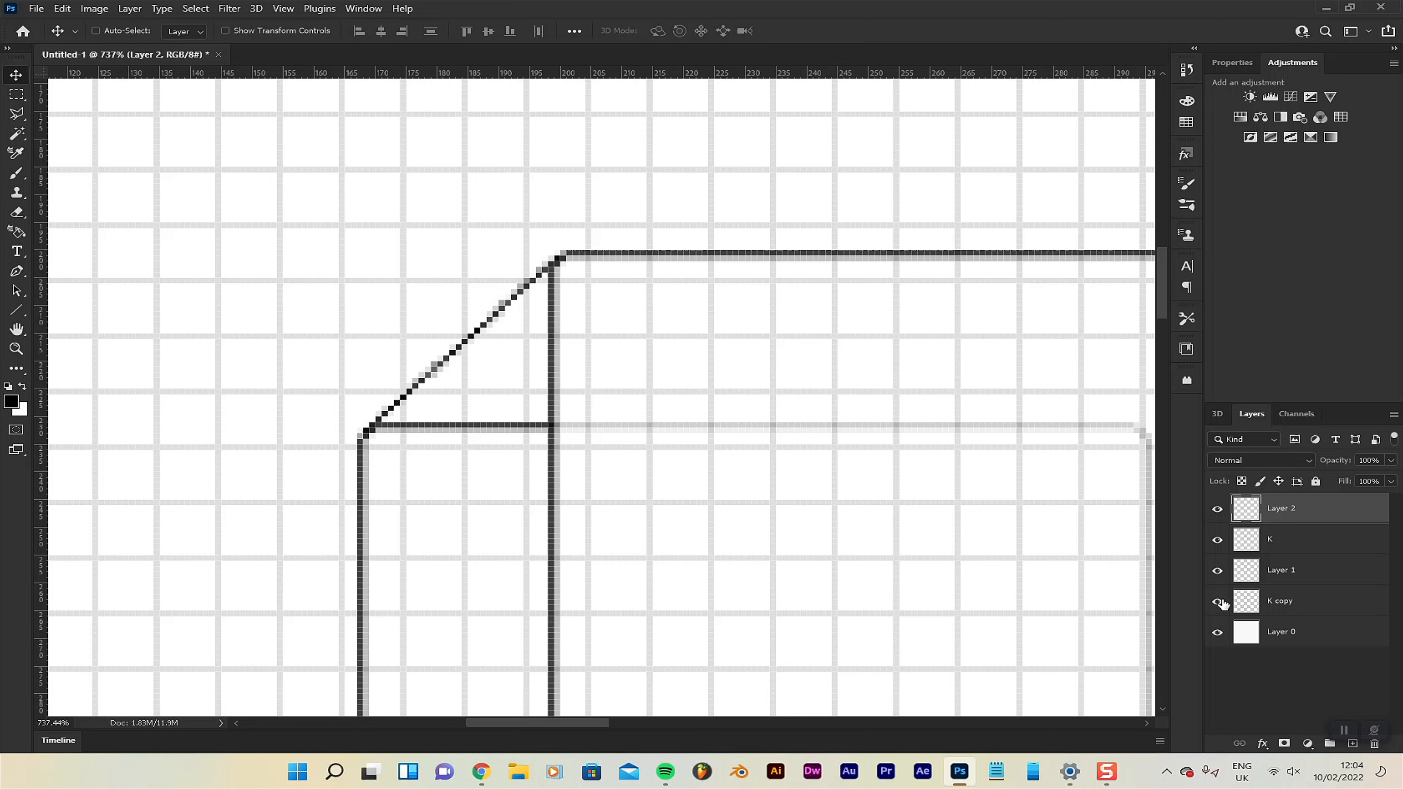
{"action": "left_click", "coordinate": [1331, 610]}
{"action": "scroll", "coordinate": [557, 470], "scroll_direction": "up", "scroll_amount": 8}
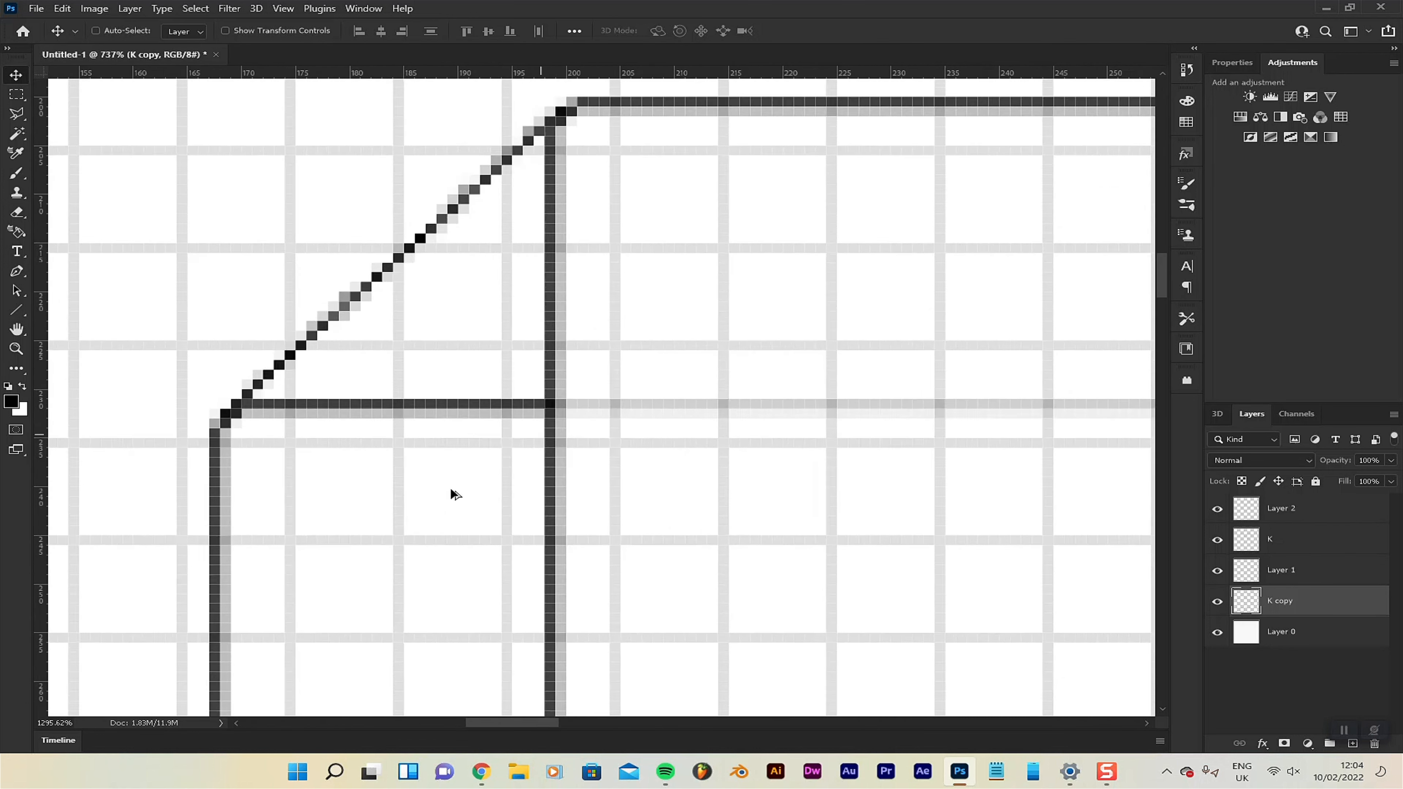
{"action": "scroll", "coordinate": [662, 464], "scroll_direction": "up", "scroll_amount": 3}
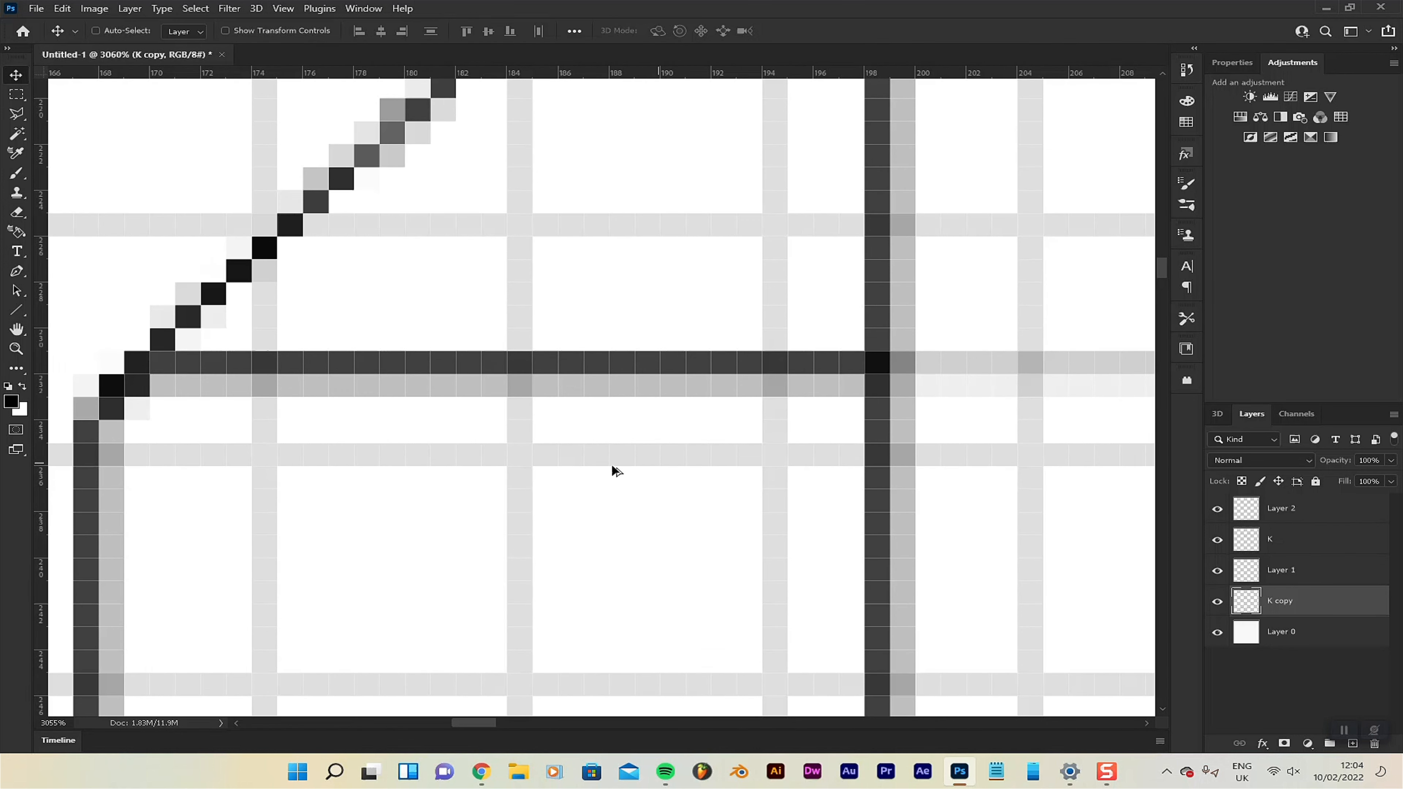
{"action": "scroll", "coordinate": [351, 478], "scroll_direction": "up", "scroll_amount": 1}
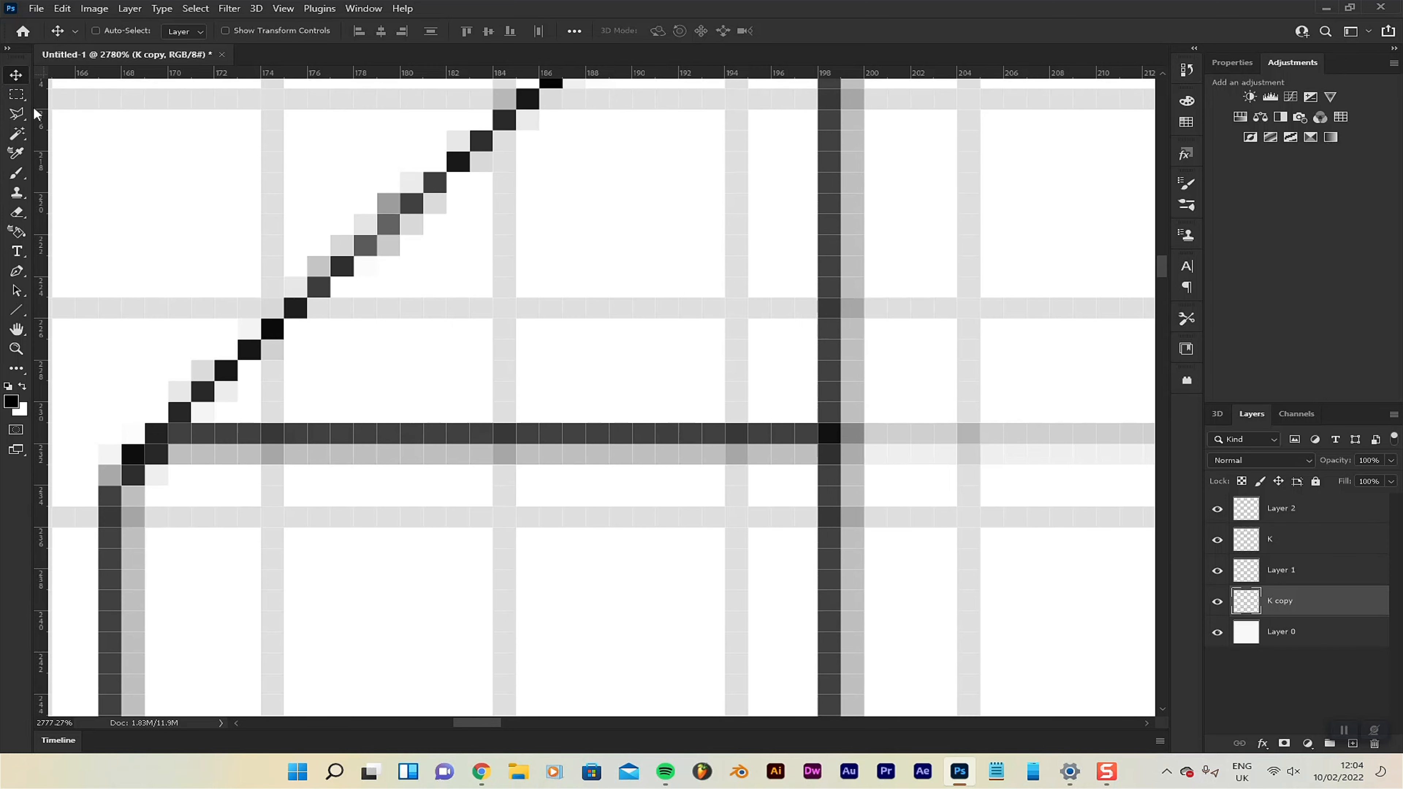
{"action": "left_click", "coordinate": [16, 95]}
{"action": "left_click_drag", "start_coordinate": [815, 409], "coordinate": [172, 493]}
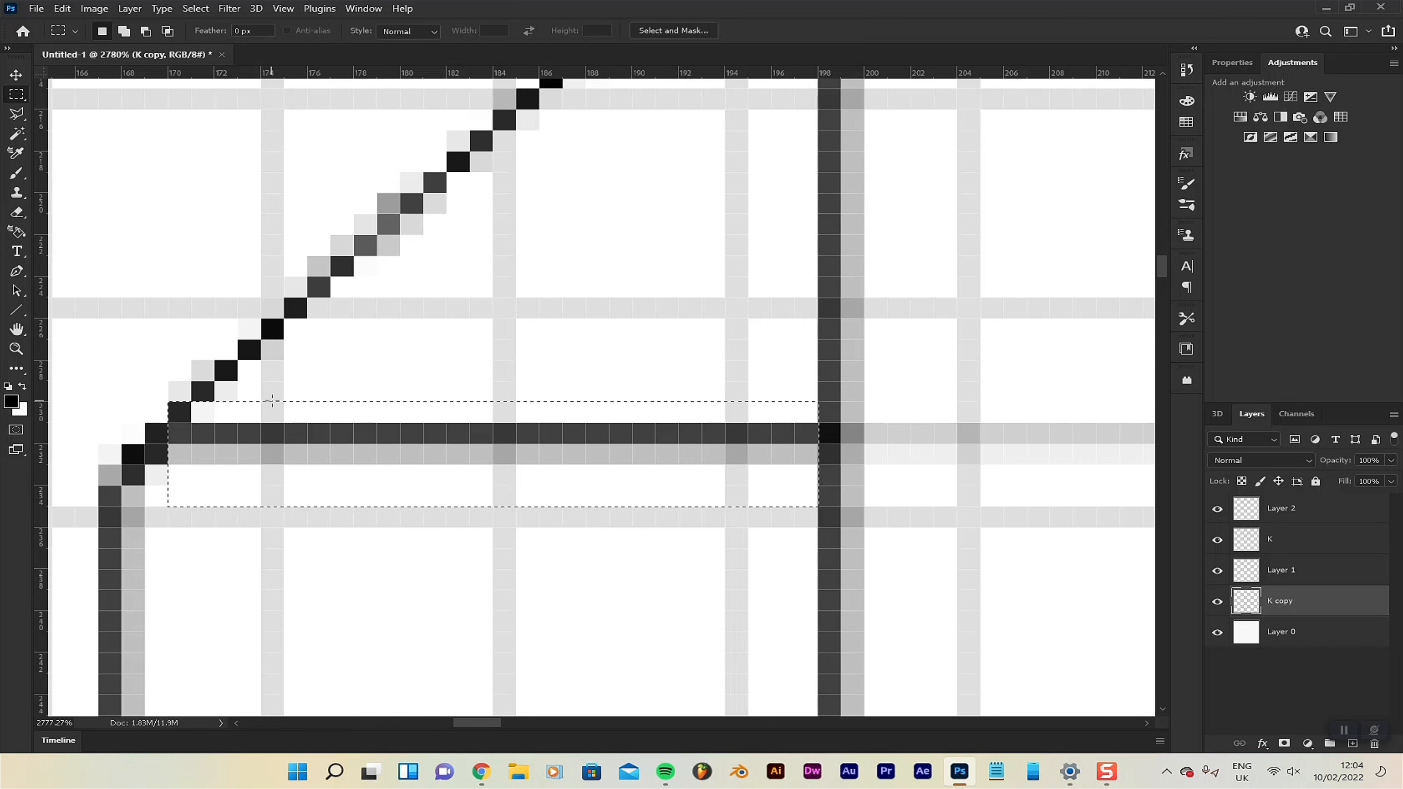
{"action": "key", "text": "ctrl+d"}
{"action": "key", "text": "ctrl+x"}
{"action": "key", "text": "ctrl+v"}
{"action": "key", "text": "v"}
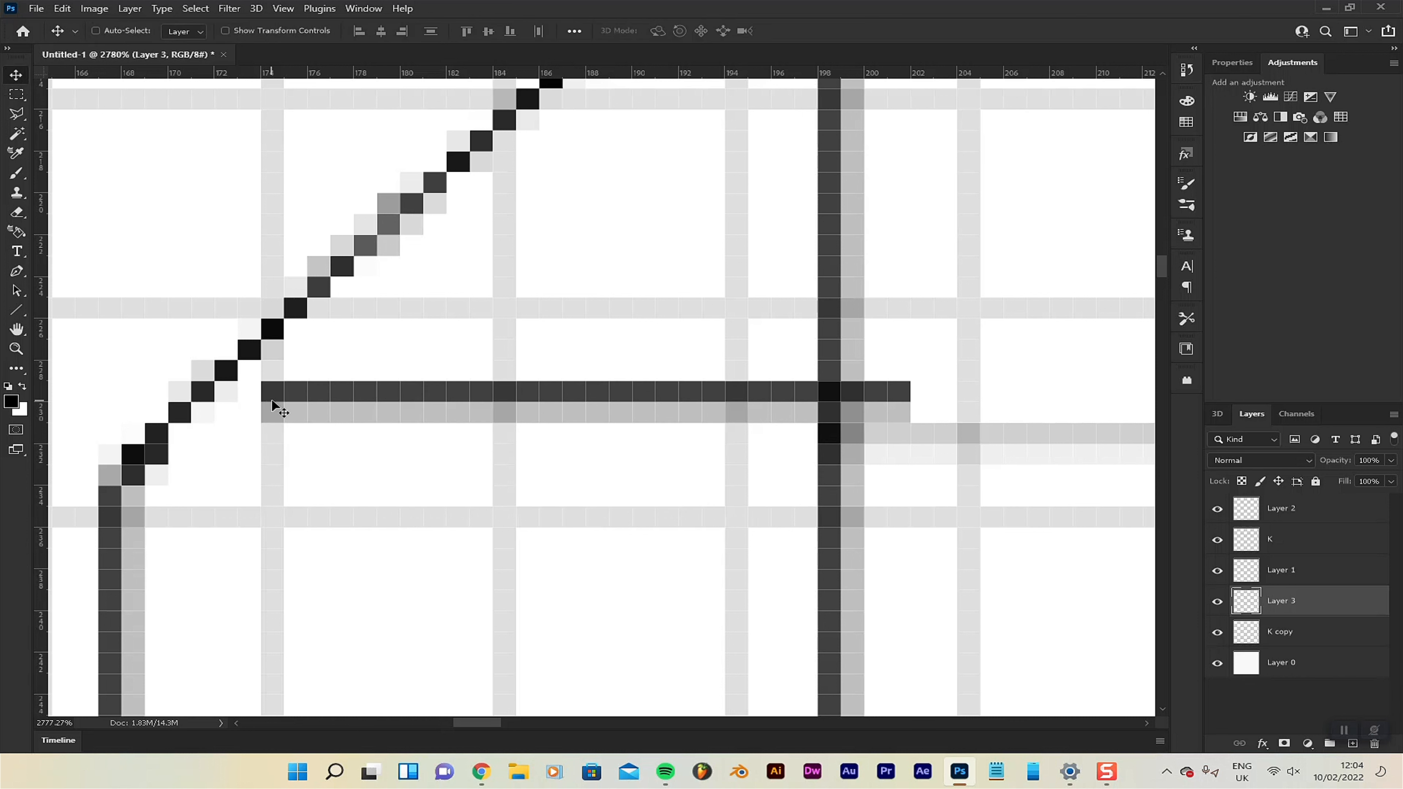
{"action": "left_click_drag", "start_coordinate": [574, 391], "coordinate": [463, 427]}
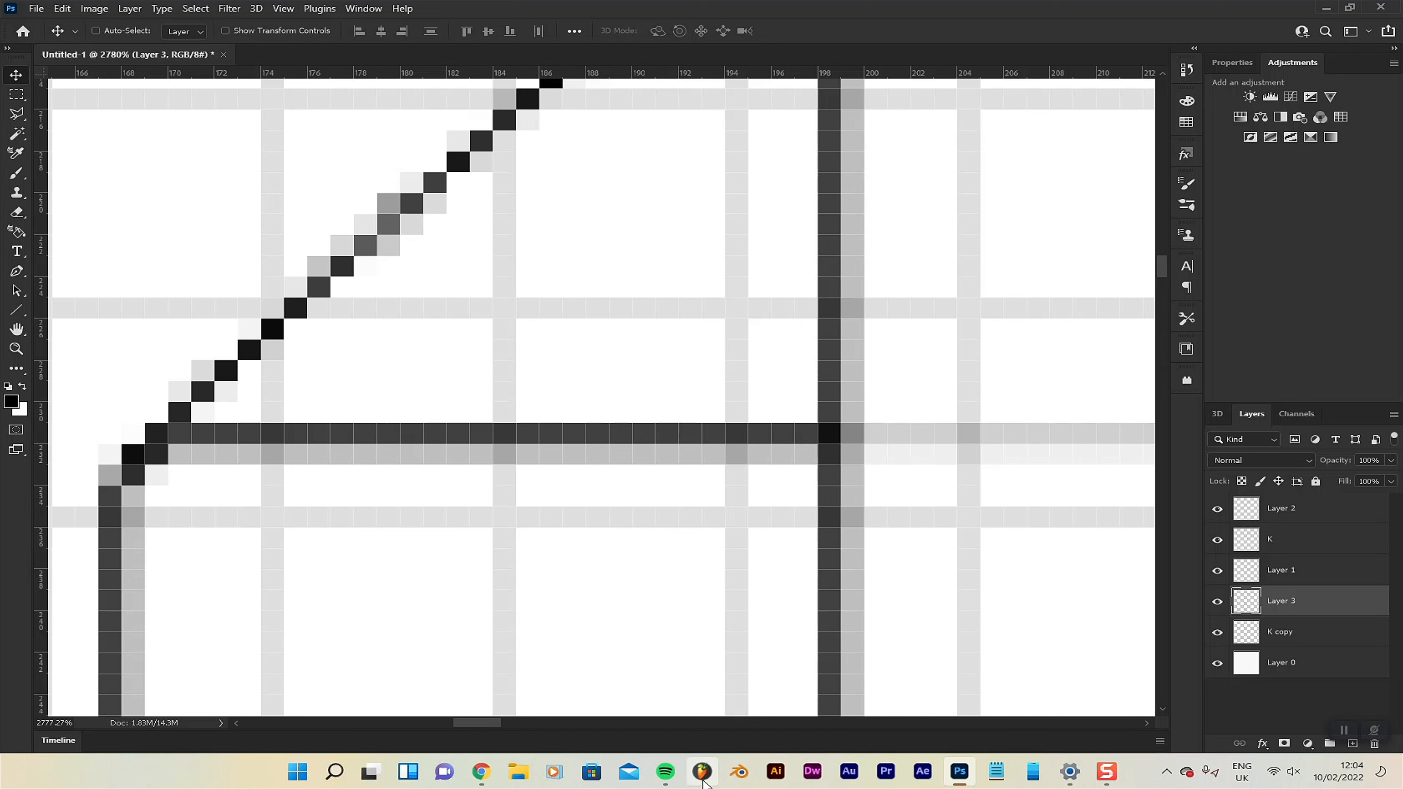
Undo and redo the cutting, pasting and repositioning of the top-edge segment.
{"action": "key", "text": "ctrl+z"}
{"action": "key", "text": "ctrl+z"}
{"action": "key", "text": "ctrl+z"}
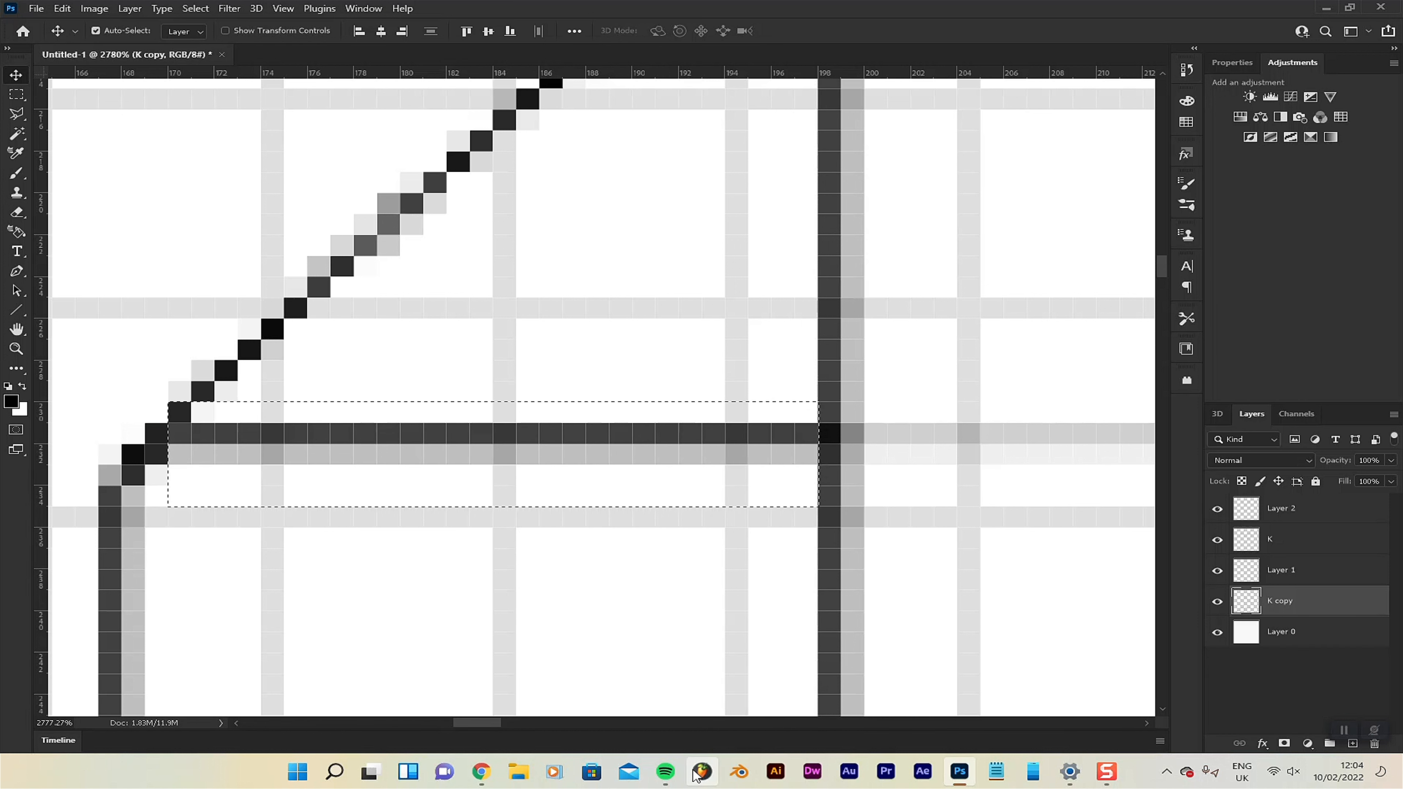
{"action": "key", "text": "ctrl+shift+z"}
{"action": "key", "text": "ctrl+shift+z"}
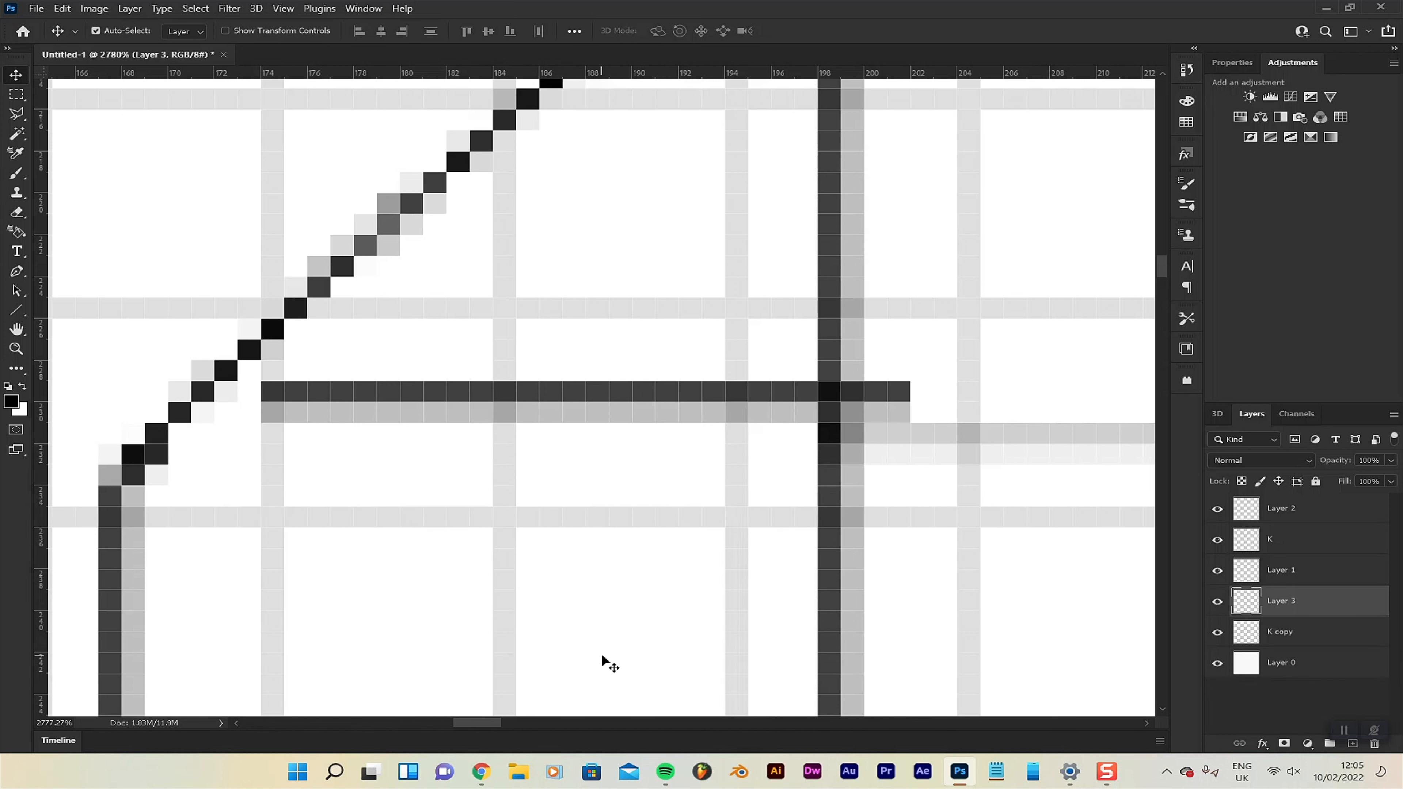
{"action": "key", "text": "ctrl+shift+z"}
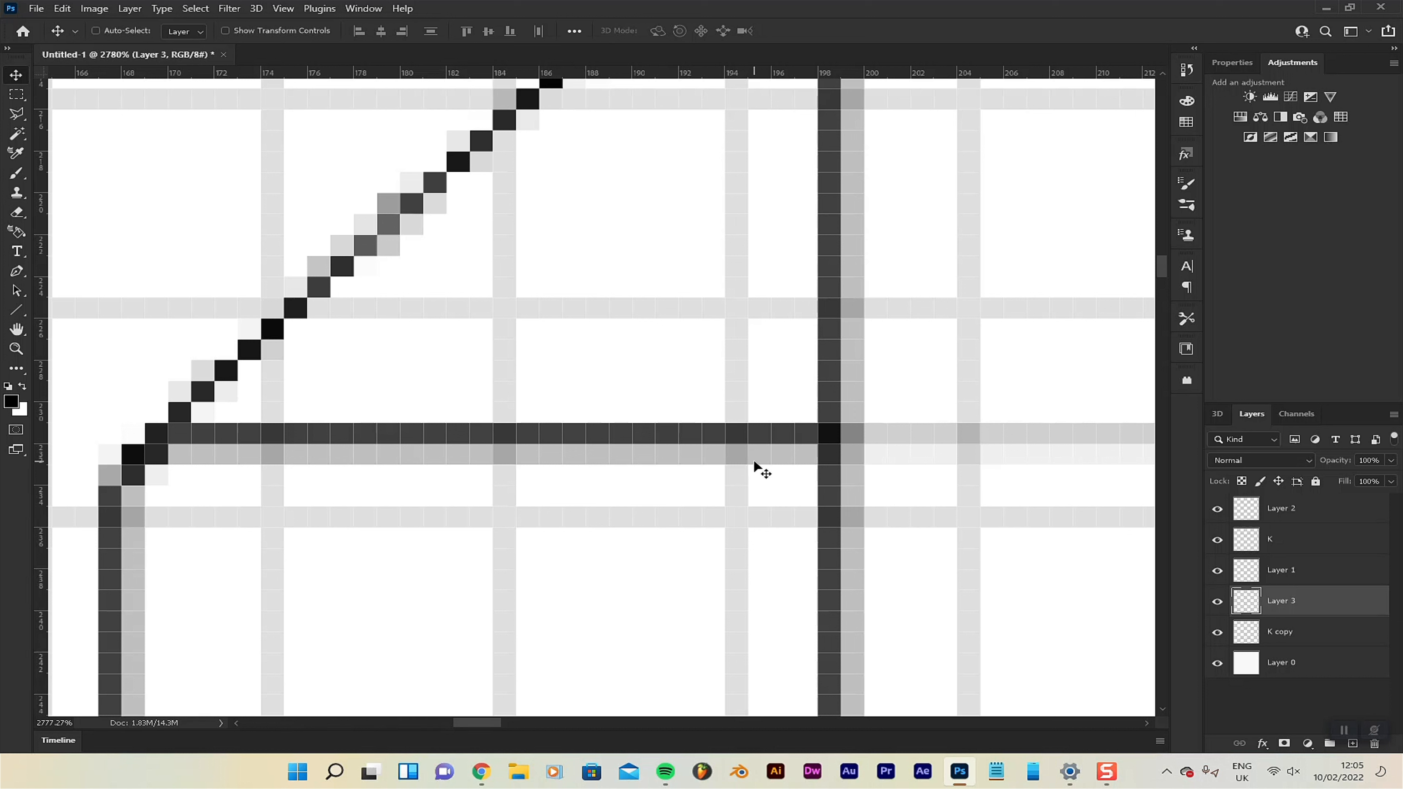
Set the opacity of the layer holding the cut top-edge segment to 25%.
{"action": "type", "text": "25"}
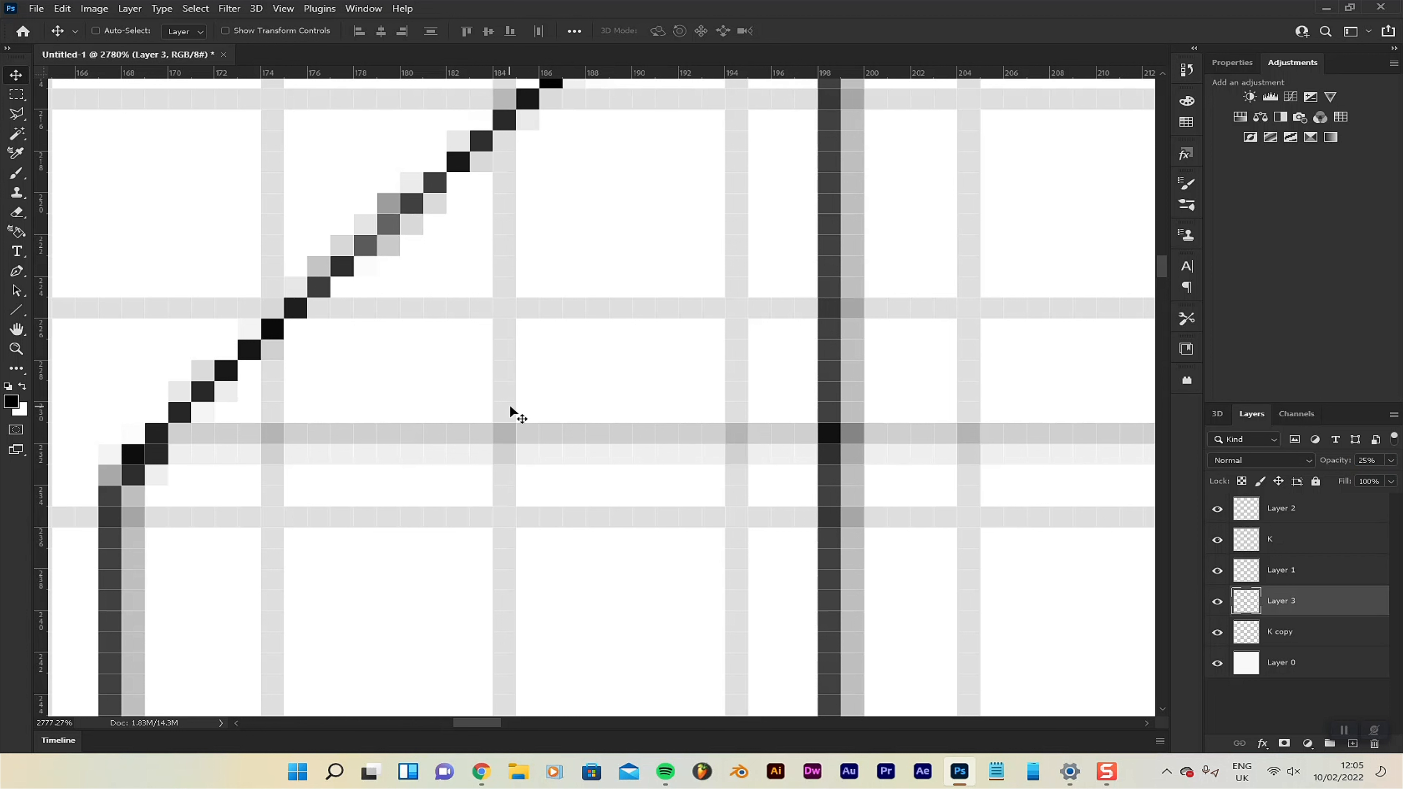
{"action": "scroll", "coordinate": [520, 420], "scroll_direction": "down", "scroll_amount": 10}
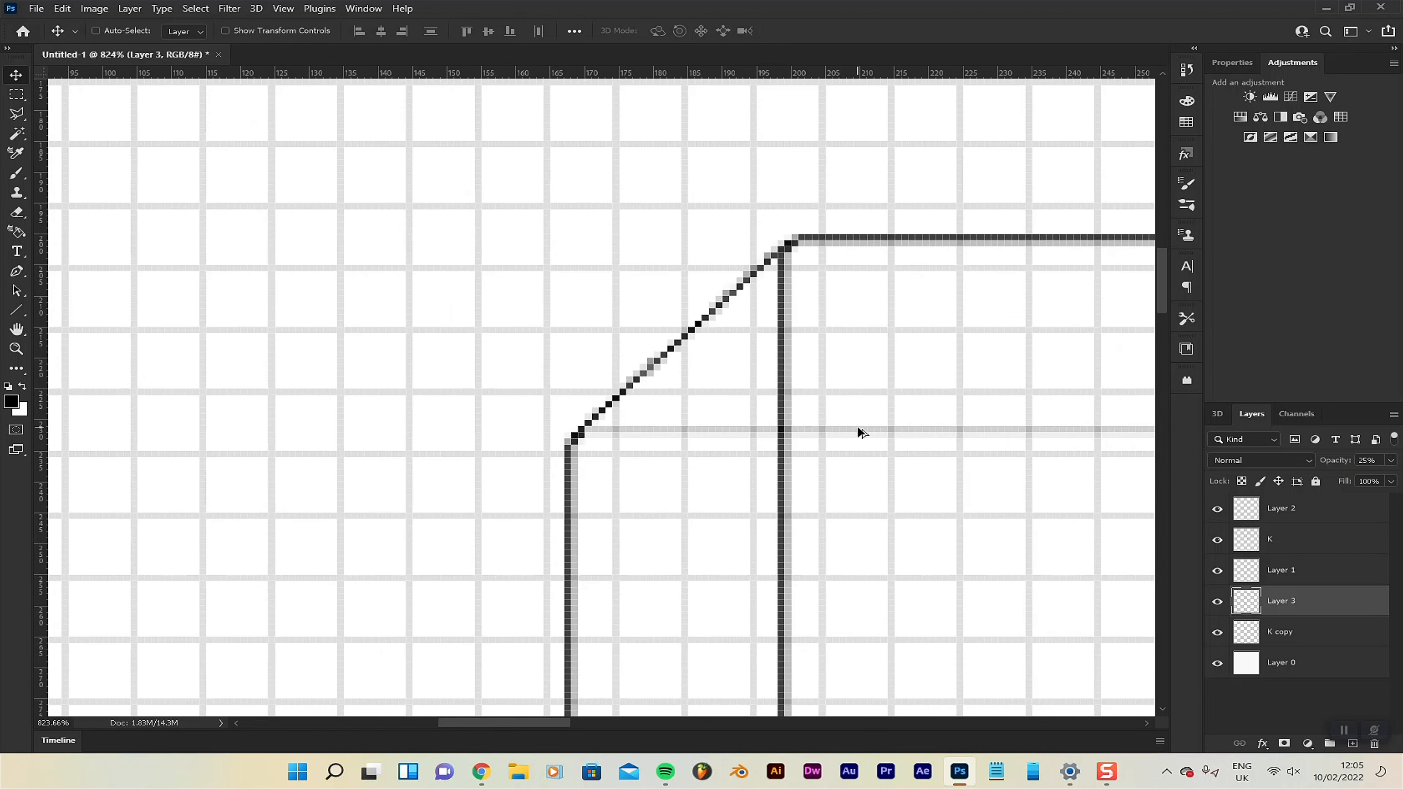
{"action": "scroll", "coordinate": [899, 447], "scroll_direction": "down", "scroll_amount": 12}
Select Layer 2 and move the Layers panel up into the Properties and Adjustments group.
{"action": "key", "text": "space"}
{"action": "mouse_move", "coordinate": [945, 459]}
{"action": "left_mouse_down"}
{"action": "mouse_move", "coordinate": [601, 417]}
{"action": "mouse_move", "coordinate": [495, 348]}
{"action": "left_mouse_up"}
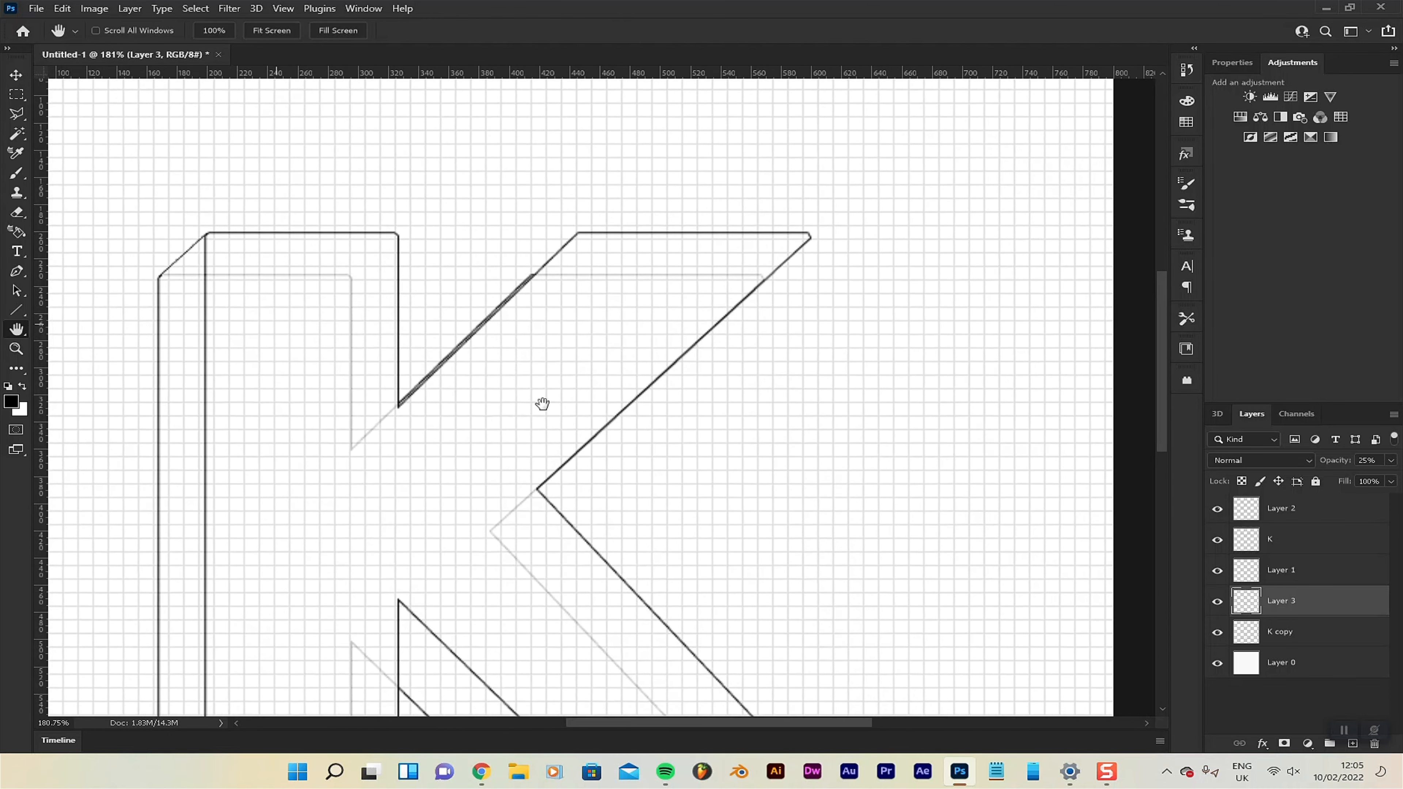
{"action": "left_click_drag", "start_coordinate": [542, 401], "coordinate": [457, 375]}
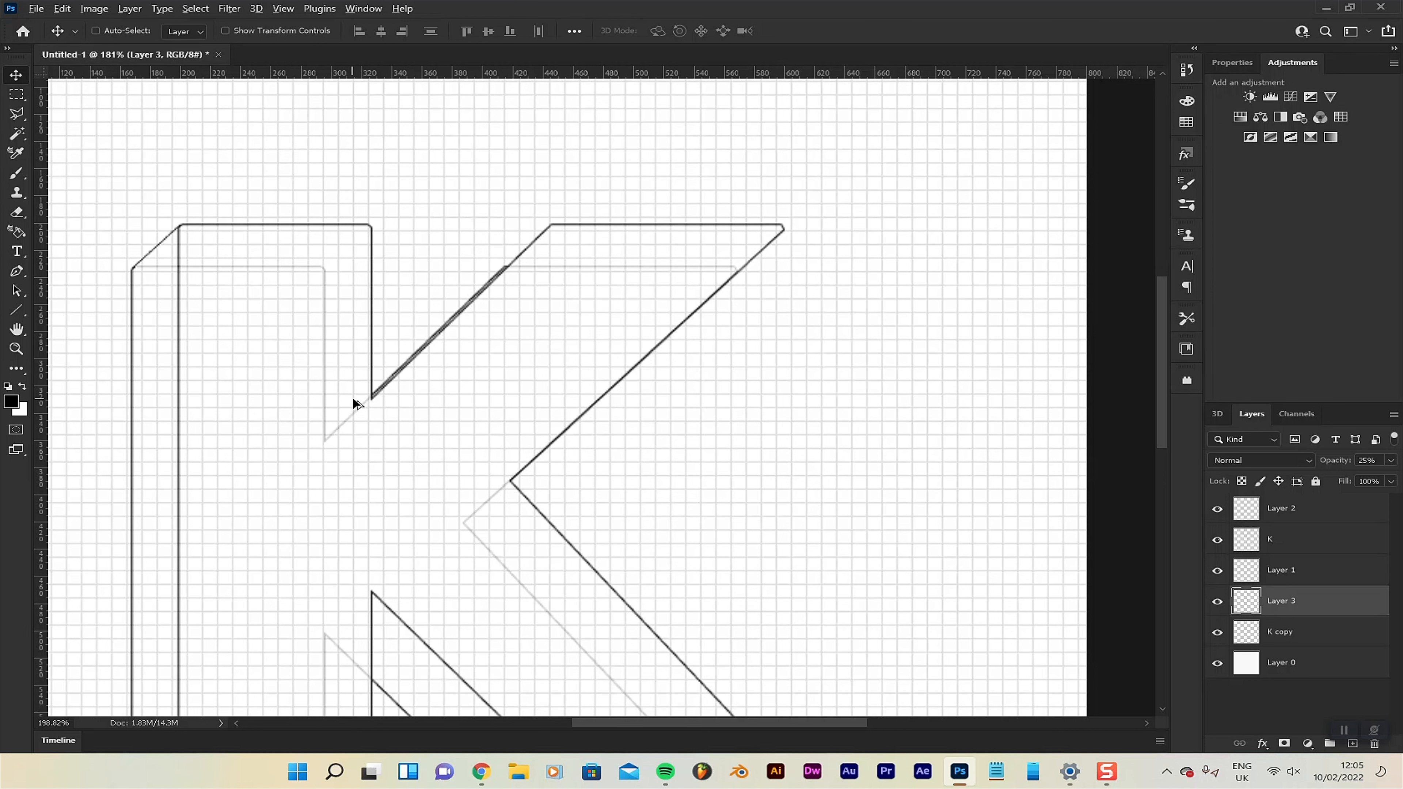
{"action": "scroll", "coordinate": [353, 402], "scroll_direction": "up", "scroll_amount": 2}
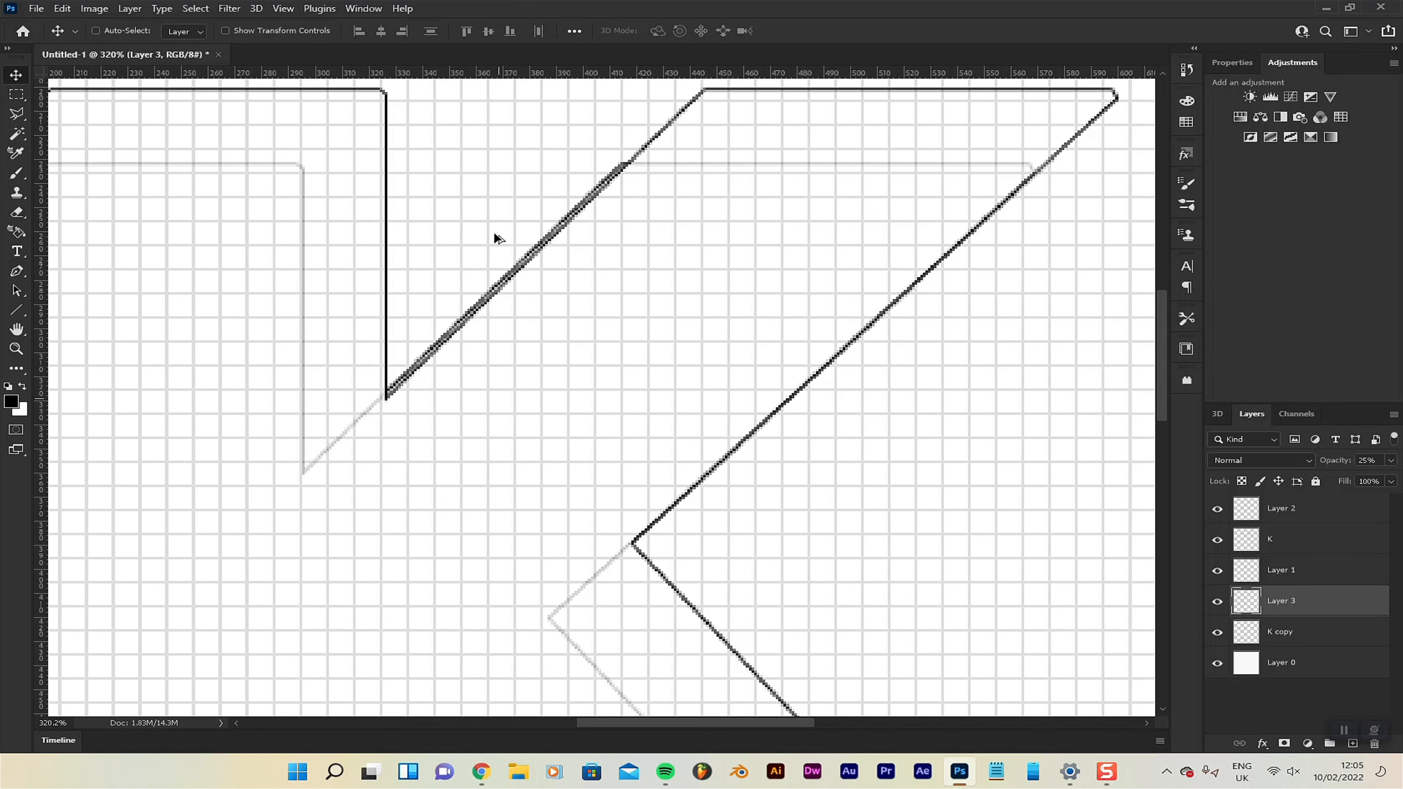
{"action": "scroll", "coordinate": [836, 317], "scroll_direction": "down", "scroll_amount": 5}
{"action": "scroll", "coordinate": [88, 188], "scroll_direction": "up", "scroll_amount": 6}
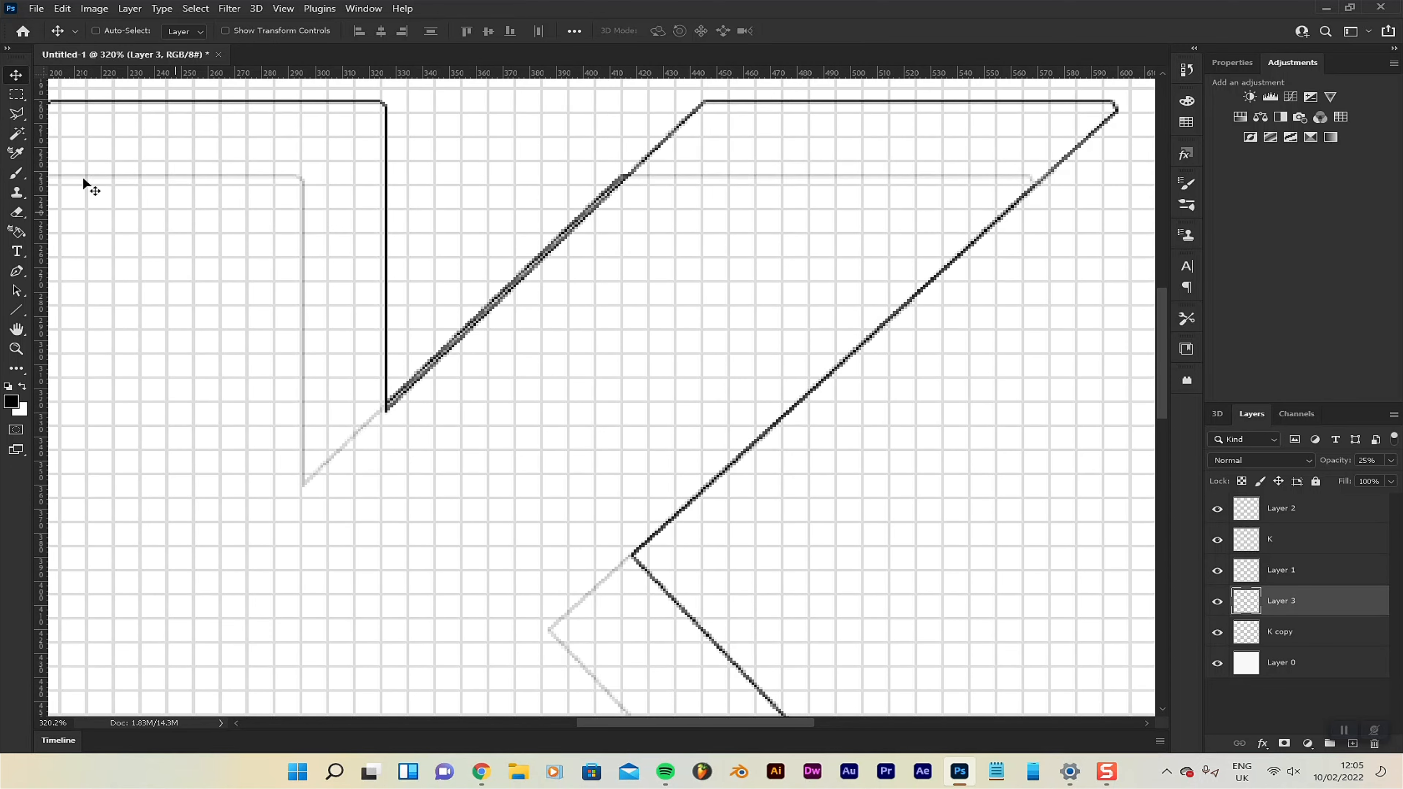
{"action": "scroll", "coordinate": [382, 401], "scroll_direction": "up", "scroll_amount": 5}
{"action": "scroll", "coordinate": [409, 438], "scroll_direction": "up", "scroll_amount": 6}
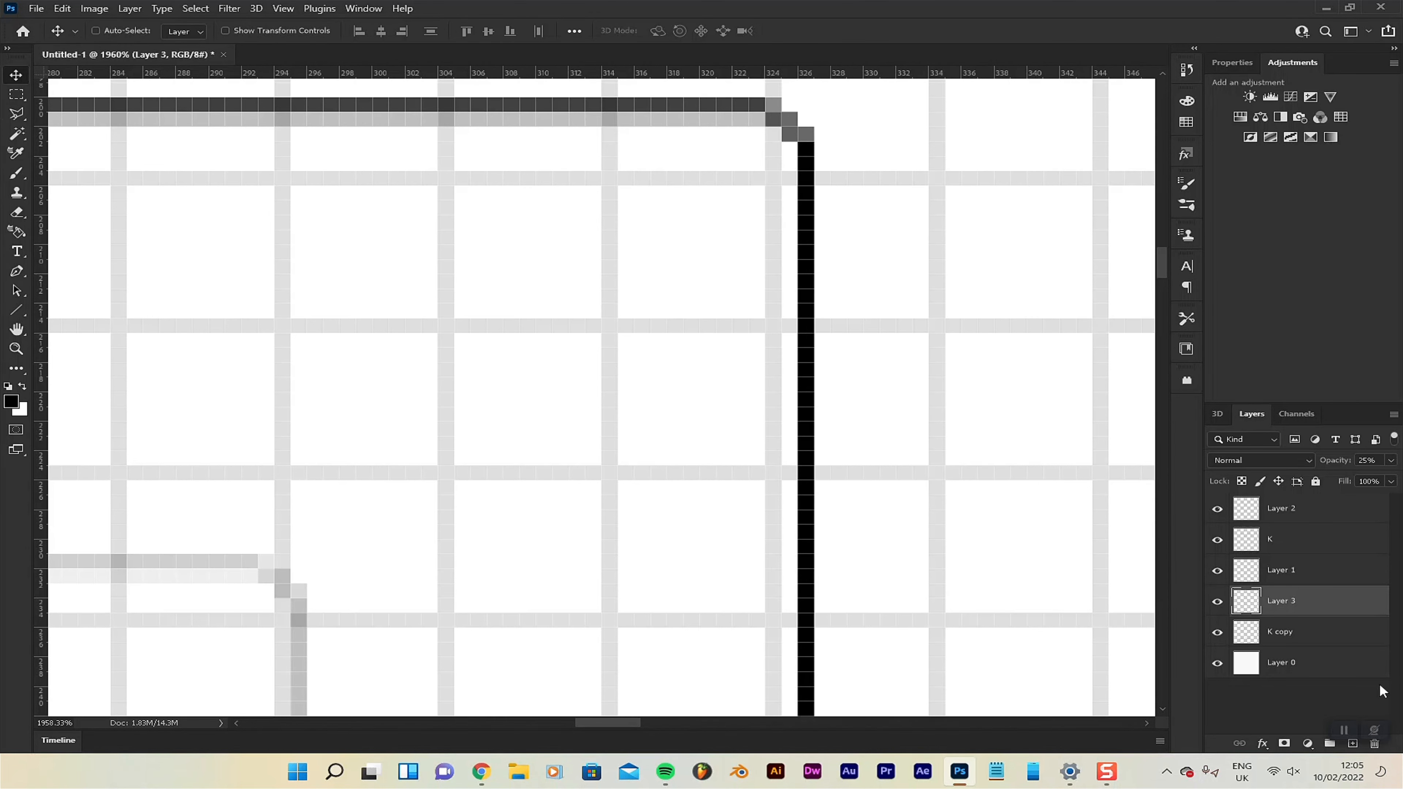
{"action": "left_click", "coordinate": [1326, 510]}
{"action": "left_click_drag", "start_coordinate": [1252, 414], "coordinate": [1276, 56]}
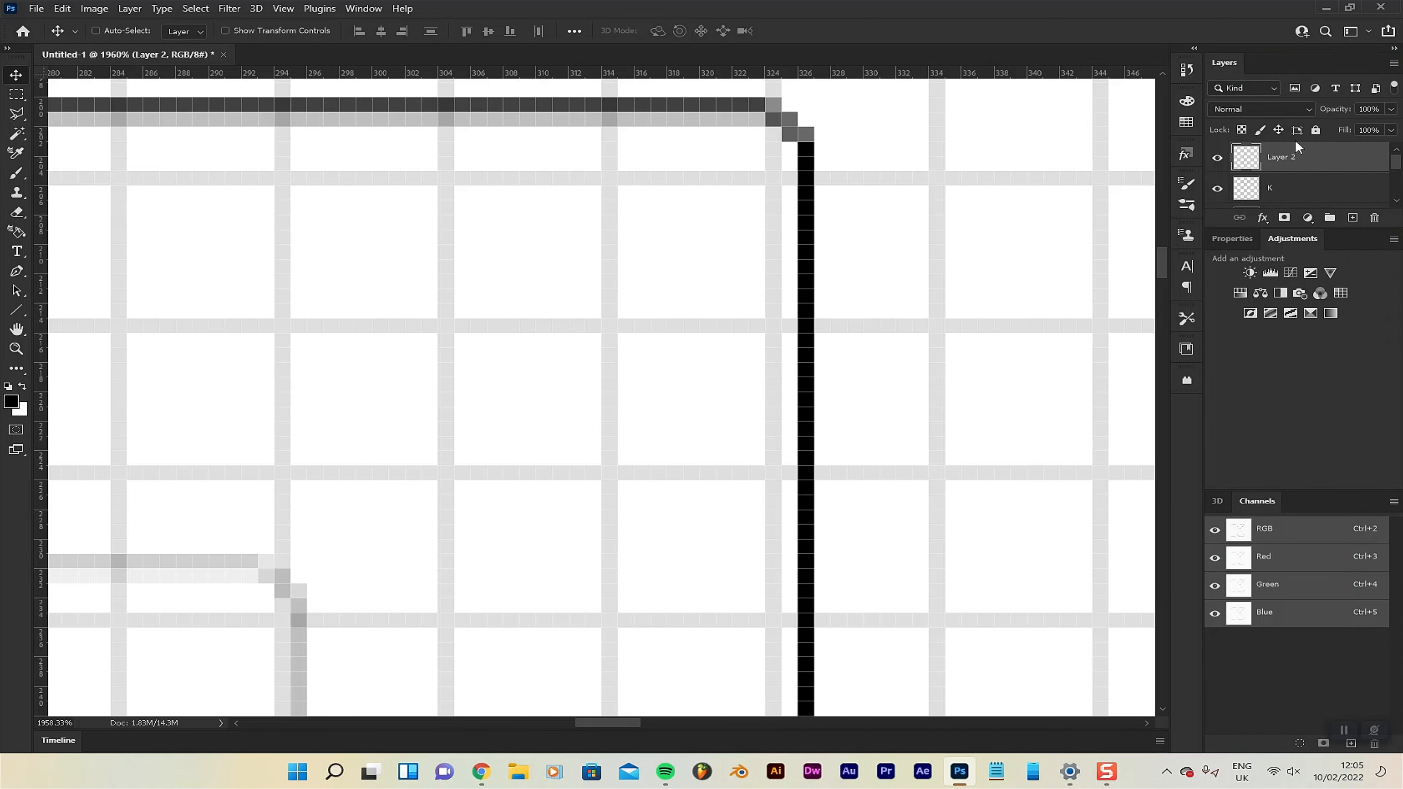
Add a new layer and paint the diagonal line connecting the upper-right stem corners of the two K outlines.
{"action": "left_click", "coordinate": [1353, 393]}
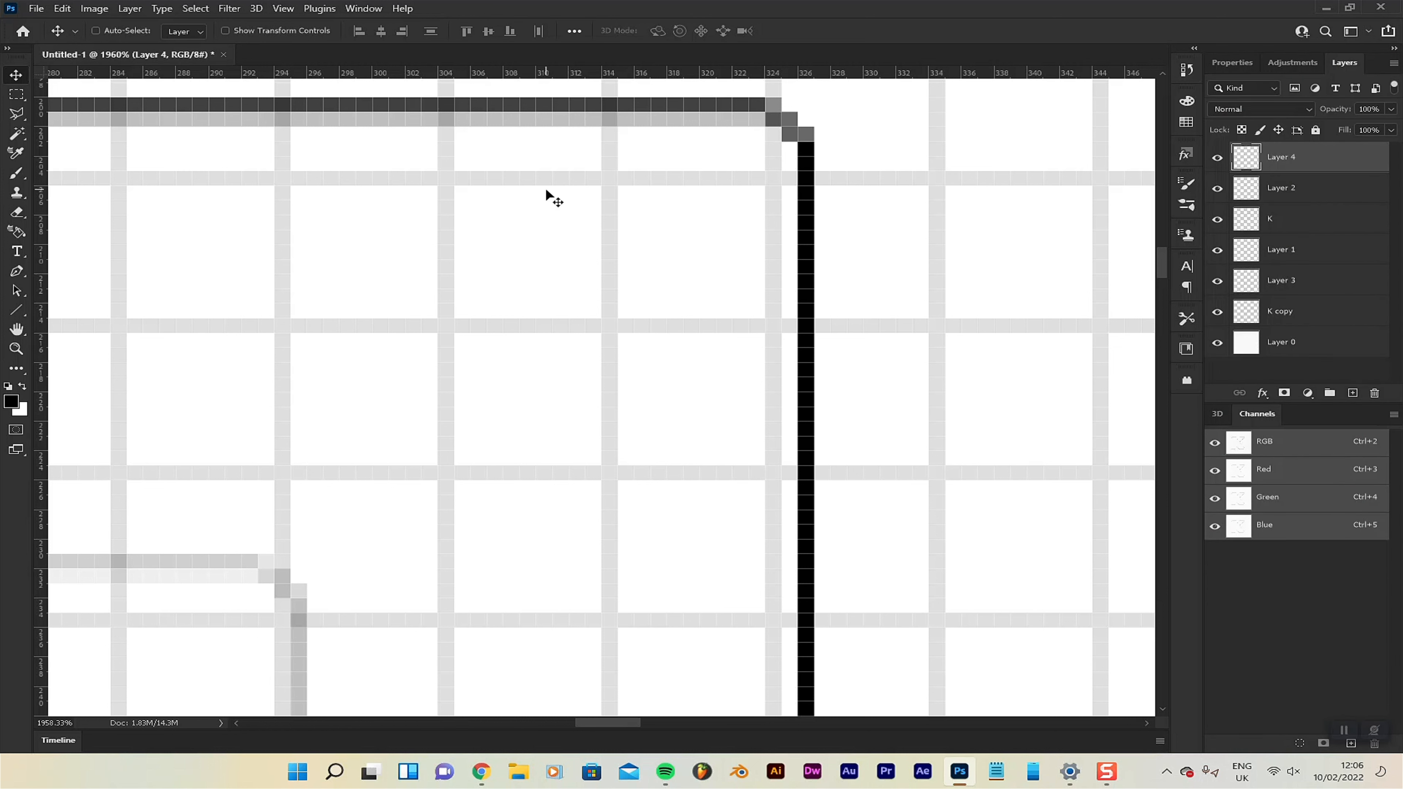
{"action": "key", "text": "b"}
{"action": "scroll", "coordinate": [779, 123], "scroll_direction": "up", "scroll_amount": 1}
{"action": "left_click_drag", "start_coordinate": [792, 117], "coordinate": [176, 667]}
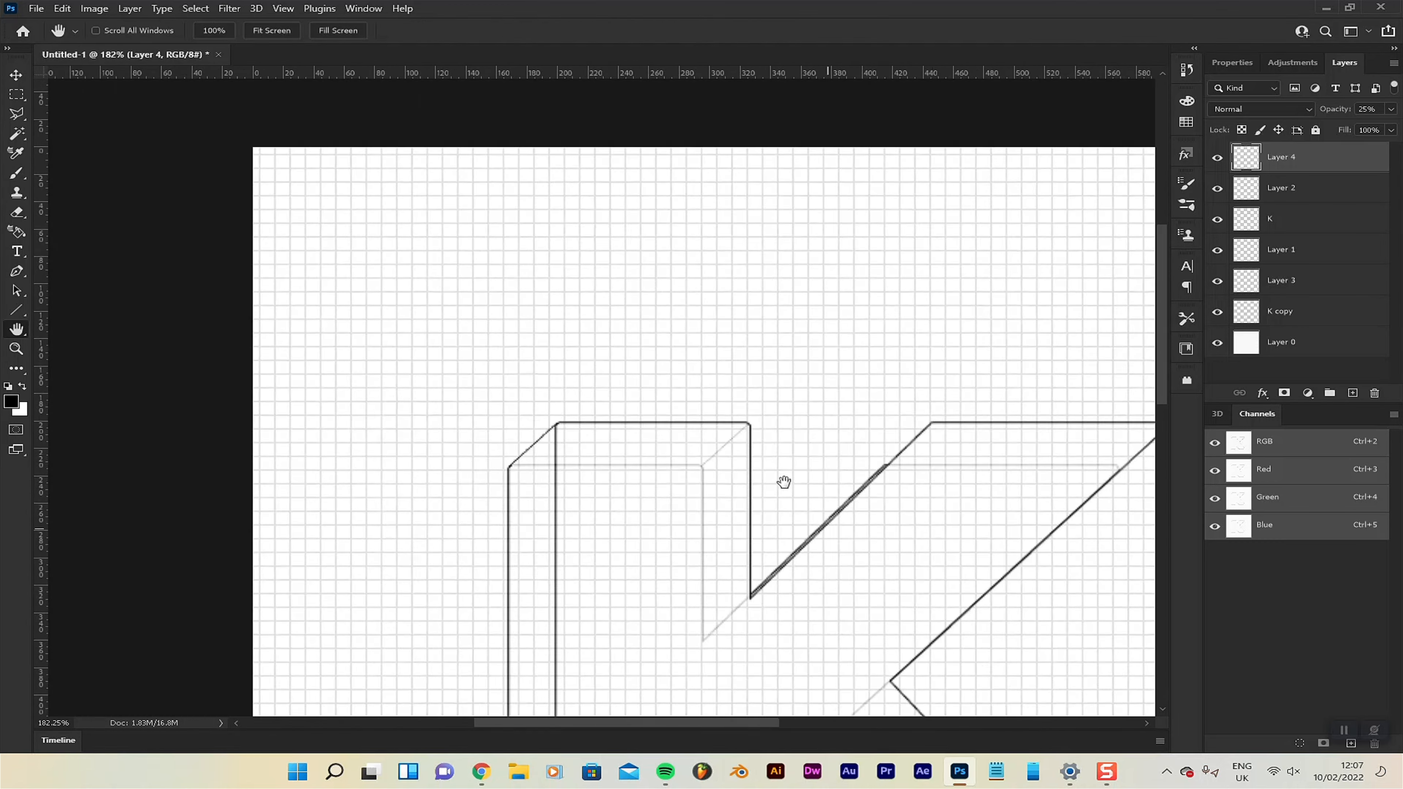
{"action": "left_click_drag", "start_coordinate": [784, 482], "coordinate": [677, 166]}
{"action": "scroll", "coordinate": [624, 244], "scroll_direction": "up", "scroll_amount": 14}
Add a new layer and, with the 1 px hard round brush, paint the line connecting the upper-left corners of the K's upper arm.
{"action": "left_click", "coordinate": [1353, 392]}
{"action": "left_click", "coordinate": [16, 172]}
{"action": "mouse_move", "coordinate": [670, 295]}
{"action": "left_mouse_down"}
{"action": "mouse_move", "coordinate": [376, 564]}
{"action": "mouse_move", "coordinate": [221, 680]}
{"action": "mouse_move", "coordinate": [487, 338]}
{"action": "mouse_move", "coordinate": [313, 486]}
{"action": "left_mouse_up"}
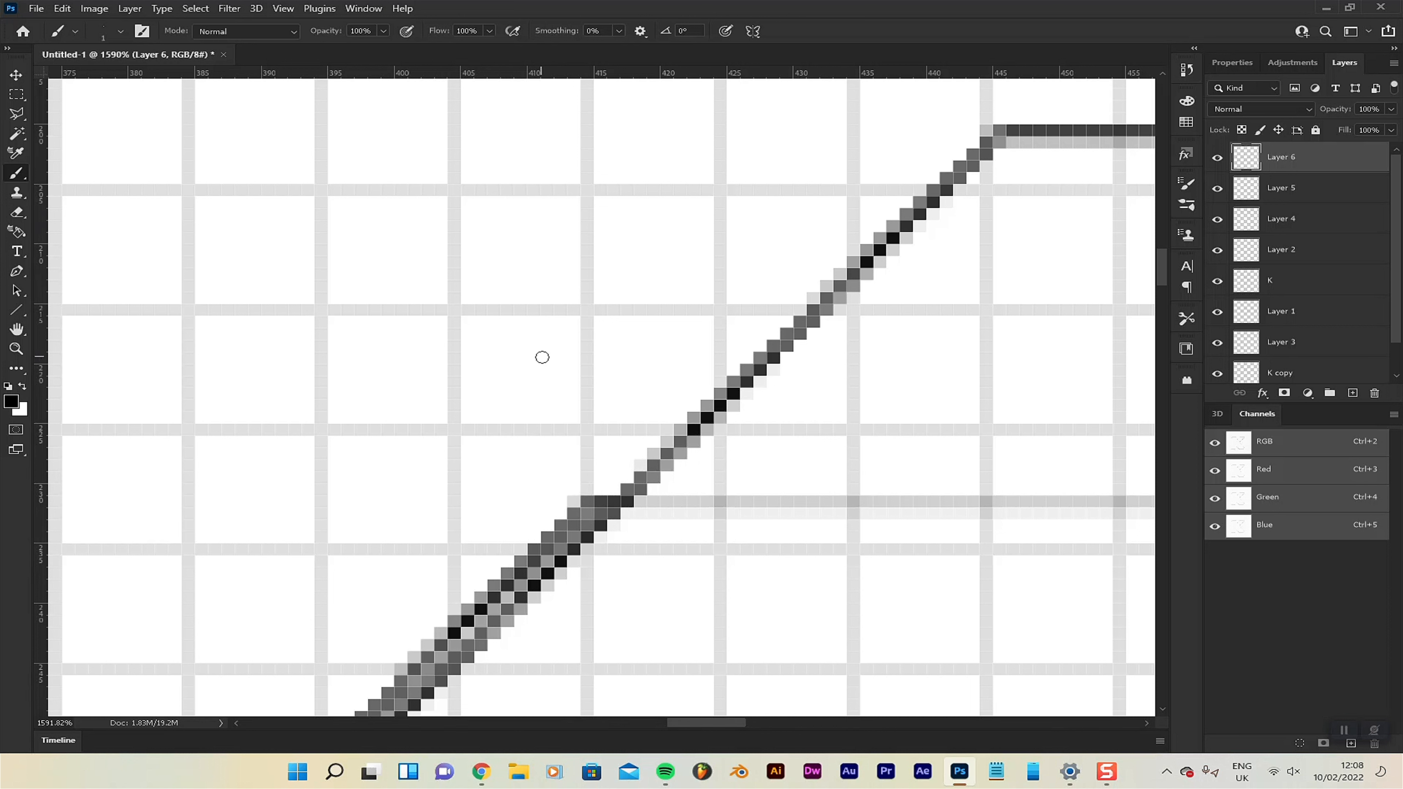
{"action": "right_click", "coordinate": [542, 357]}
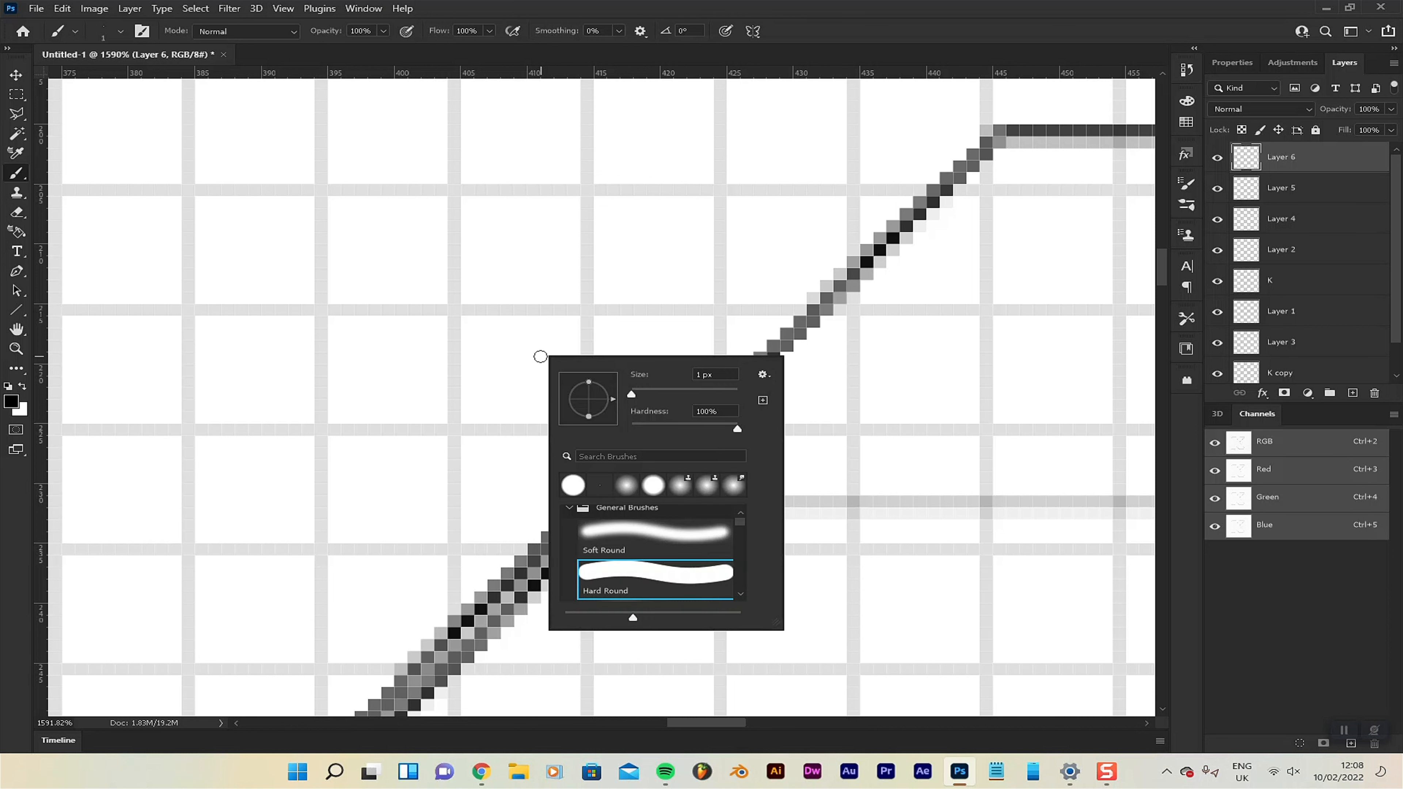
{"action": "key", "text": "Escape"}
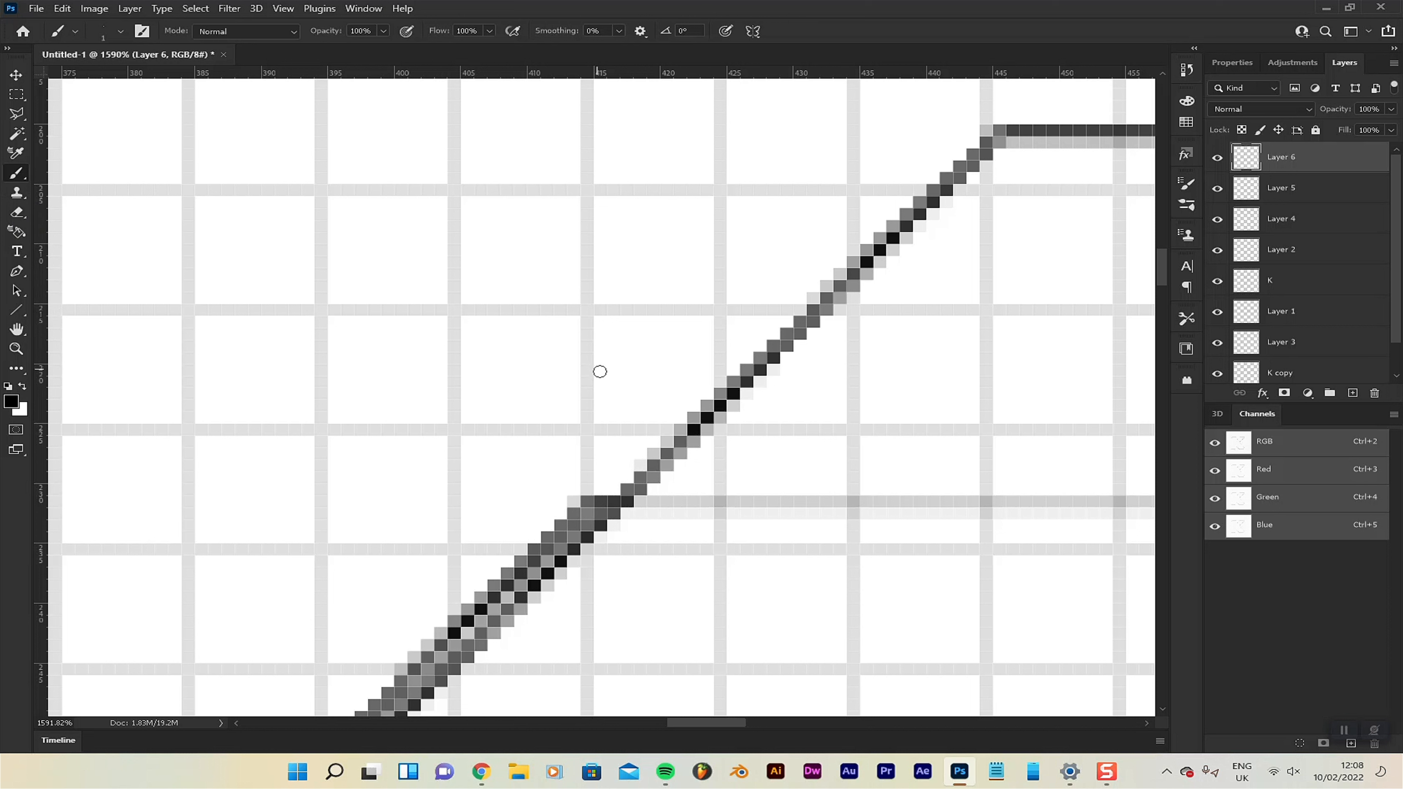
{"action": "left_click", "coordinate": [586, 500]}
{"action": "scroll", "coordinate": [630, 495], "scroll_direction": "up", "scroll_amount": 6}
{"action": "left_click_drag", "start_coordinate": [602, 467], "coordinate": [790, 294]}
{"action": "mouse_move", "coordinate": [862, 270]}
{"action": "left_mouse_down"}
{"action": "mouse_move", "coordinate": [861, 357]}
{"action": "mouse_move", "coordinate": [636, 504]}
{"action": "left_mouse_up"}
{"action": "mouse_move", "coordinate": [587, 508]}
{"action": "left_mouse_down"}
{"action": "mouse_move", "coordinate": [967, 175]}
{"action": "mouse_move", "coordinate": [647, 446]}
{"action": "left_mouse_up"}
{"action": "key", "text": "g"}
{"action": "key", "text": "b"}
{"action": "mouse_move", "coordinate": [641, 442]}
{"action": "left_mouse_down"}
{"action": "mouse_move", "coordinate": [721, 378]}
{"action": "mouse_move", "coordinate": [519, 353]}
{"action": "left_mouse_up"}
{"action": "left_click_drag", "start_coordinate": [1034, 314], "coordinate": [674, 382]}
{"action": "mouse_move", "coordinate": [673, 381]}
{"action": "left_mouse_down"}
{"action": "mouse_move", "coordinate": [880, 407]}
{"action": "mouse_move", "coordinate": [612, 382]}
{"action": "mouse_move", "coordinate": [414, 536]}
{"action": "left_mouse_up"}
Add a new layer, paint the line connecting the upper-right corners of the K's upper arm, and set the layer's opacity to 25%.
{"action": "left_click", "coordinate": [1353, 393]}
{"action": "scroll", "coordinate": [614, 354], "scroll_direction": "up", "scroll_amount": 2}
{"action": "mouse_move", "coordinate": [420, 536]}
{"action": "left_mouse_down"}
{"action": "mouse_move", "coordinate": [735, 242]}
{"action": "mouse_move", "coordinate": [825, 189]}
{"action": "left_mouse_up"}
{"action": "left_click_drag", "start_coordinate": [825, 188], "coordinate": [612, 467]}
{"action": "left_click_drag", "start_coordinate": [611, 449], "coordinate": [939, 145]}
{"action": "scroll", "coordinate": [694, 561], "scroll_direction": "down", "scroll_amount": 8}
{"action": "key", "text": "v"}
{"action": "key", "text": "2"}
{"action": "key", "text": "5"}
{"action": "scroll", "coordinate": [685, 534], "scroll_direction": "down", "scroll_amount": 5}
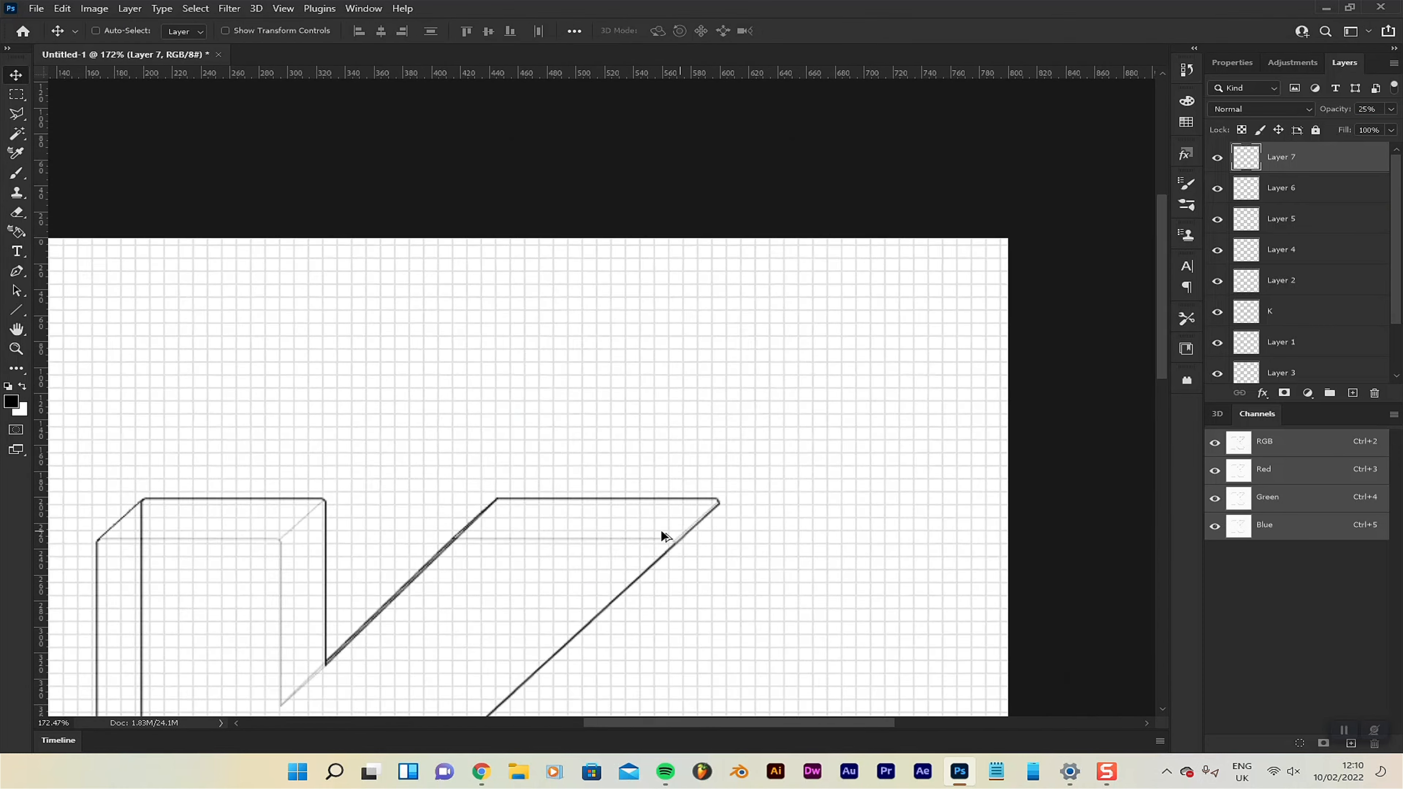
Adjust the faded connecting line with Free Transform and delete the unneeded content.
{"action": "scroll", "coordinate": [686, 538], "scroll_direction": "up", "scroll_amount": 10}
{"action": "key", "text": "ctrl+t"}
{"action": "left_click_drag", "start_coordinate": [480, 601], "coordinate": [448, 576]}
{"action": "left_click_drag", "start_coordinate": [925, 382], "coordinate": [925, 371]}
{"action": "key", "text": "Return"}
{"action": "key", "text": "Delete"}
Add a new layer, paint the next hidden diagonal between matching corners of the two outlines, and set its opacity to 25%.
{"action": "left_click", "coordinate": [1353, 393]}
{"action": "key", "text": "b"}
{"action": "left_click", "coordinate": [514, 554]}
{"action": "scroll", "coordinate": [666, 500], "scroll_direction": "up", "scroll_amount": 3}
{"action": "left_click_drag", "start_coordinate": [482, 554], "coordinate": [688, 355]}
{"action": "scroll", "coordinate": [688, 356], "scroll_direction": "up", "scroll_amount": 2}
{"action": "left_click_drag", "start_coordinate": [697, 456], "coordinate": [1028, 168]}
{"action": "scroll", "coordinate": [948, 489], "scroll_direction": "down", "scroll_amount": 12}
{"action": "key", "text": "v"}
{"action": "scroll", "coordinate": [912, 432], "scroll_direction": "down", "scroll_amount": 5}
{"action": "key", "text": "2"}
{"action": "key", "text": "5"}
Add another layer, brush in one more hidden corner connecting line, and fade that layer to 25% opacity.
{"action": "left_click", "coordinate": [1353, 393]}
{"action": "key", "text": "b"}
{"action": "scroll", "coordinate": [556, 475], "scroll_direction": "up", "scroll_amount": 12}
{"action": "left_click_drag", "start_coordinate": [352, 594], "coordinate": [770, 218]}
{"action": "key", "text": "v"}
{"action": "scroll", "coordinate": [736, 320], "scroll_direction": "down", "scroll_amount": 10}
{"action": "key", "text": "2"}
{"action": "key", "text": "5"}
Add a new layer and paint the diagonal line connecting the lower-right stem corners of the two outlines.
{"action": "left_click", "coordinate": [1352, 393]}
{"action": "scroll", "coordinate": [702, 702], "scroll_direction": "up", "scroll_amount": 8}
{"action": "key", "text": "b"}
{"action": "left_click_drag", "start_coordinate": [860, 321], "coordinate": [509, 634]}
{"action": "scroll", "coordinate": [804, 524], "scroll_direction": "down", "scroll_amount": 2}
{"action": "key", "text": "v"}
{"action": "scroll", "coordinate": [1228, 338], "scroll_direction": "down", "scroll_amount": 4}
Separate the rear stem's vertical edge segment above its lower-right corner from the K copy layer onto a new layer at 25% opacity.
{"action": "left_click", "coordinate": [1281, 337]}
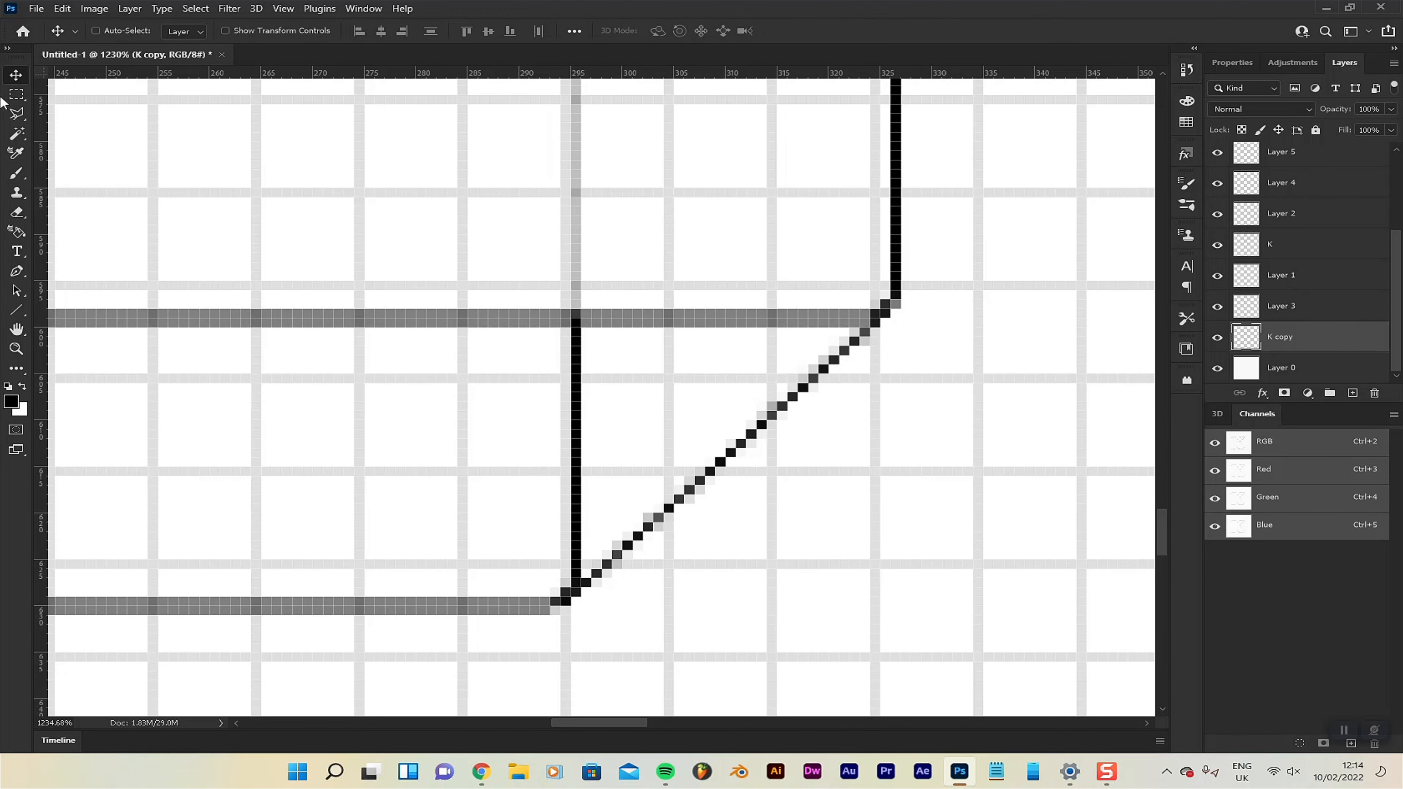
{"action": "left_click", "coordinate": [16, 95]}
{"action": "scroll", "coordinate": [565, 552], "scroll_direction": "up", "scroll_amount": 4}
{"action": "left_click", "coordinate": [1217, 338]}
{"action": "left_click", "coordinate": [1217, 339]}
{"action": "left_click_drag", "start_coordinate": [552, 222], "coordinate": [785, 603]}
{"action": "key", "text": "Delete"}
{"action": "left_click", "coordinate": [1353, 393]}
Add a new layer and paint the diagonal connecting the lower-left corners of the K's leg.
{"action": "scroll", "coordinate": [903, 267], "scroll_direction": "down", "scroll_amount": 4}
{"action": "left_click_drag", "start_coordinate": [902, 267], "coordinate": [454, 489]}
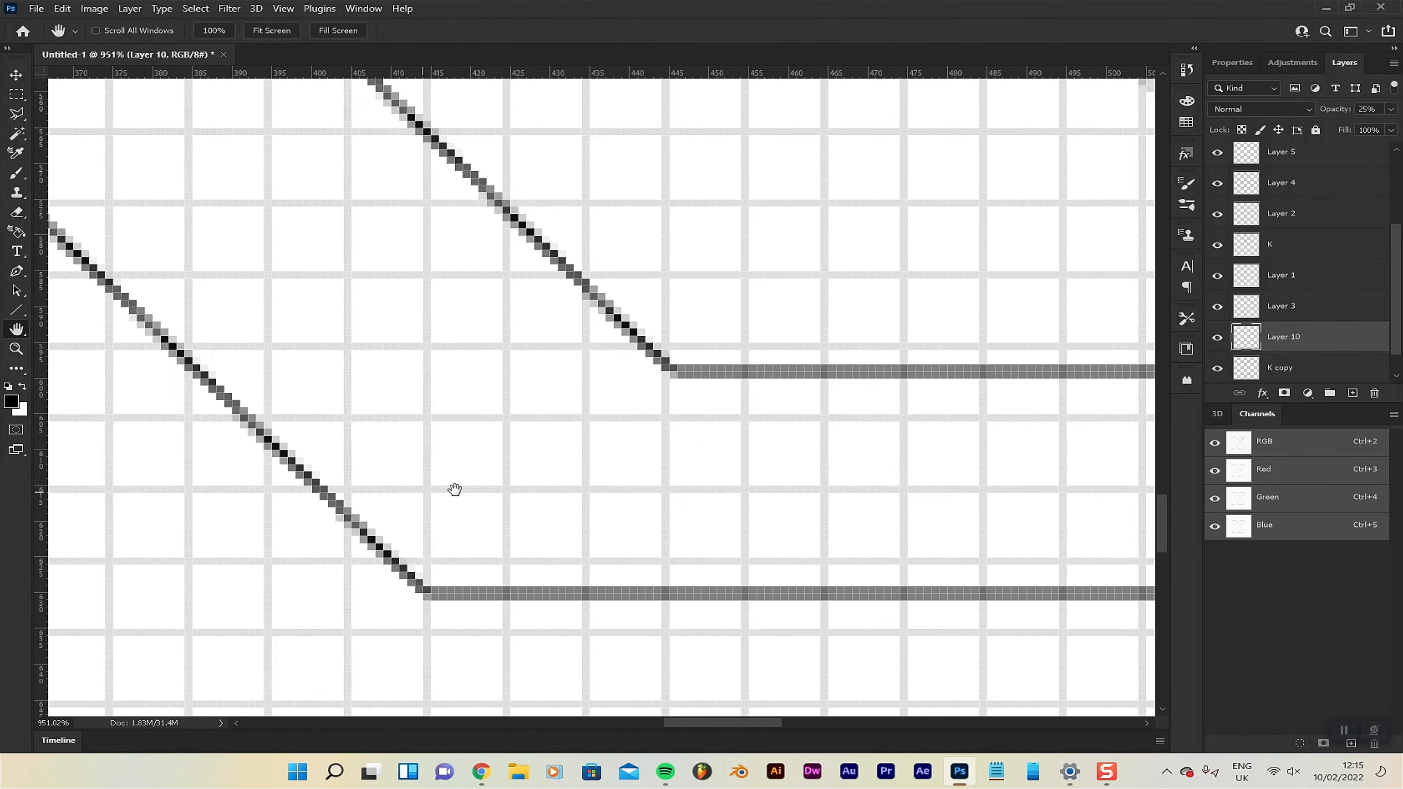
{"action": "left_click", "coordinate": [1353, 393]}
{"action": "key", "text": "b"}
{"action": "scroll", "coordinate": [402, 602], "scroll_direction": "up", "scroll_amount": 1}
{"action": "left_click_drag", "start_coordinate": [929, 160], "coordinate": [455, 585]}
{"action": "scroll", "coordinate": [625, 544], "scroll_direction": "down", "scroll_amount": 4}
Add a new layer and paint the diagonal connecting the lower-right corners of the K's leg.
{"action": "left_click_drag", "start_coordinate": [1083, 544], "coordinate": [739, 545]}
{"action": "scroll", "coordinate": [739, 545], "scroll_direction": "up", "scroll_amount": 3}
{"action": "left_click", "coordinate": [1352, 393]}
{"action": "scroll", "coordinate": [670, 618], "scroll_direction": "up", "scroll_amount": 1}
{"action": "mouse_move", "coordinate": [990, 222]}
{"action": "left_mouse_down"}
{"action": "mouse_move", "coordinate": [967, 254]}
{"action": "mouse_move", "coordinate": [980, 248]}
{"action": "mouse_move", "coordinate": [780, 404]}
{"action": "mouse_move", "coordinate": [543, 630]}
{"action": "left_mouse_up"}
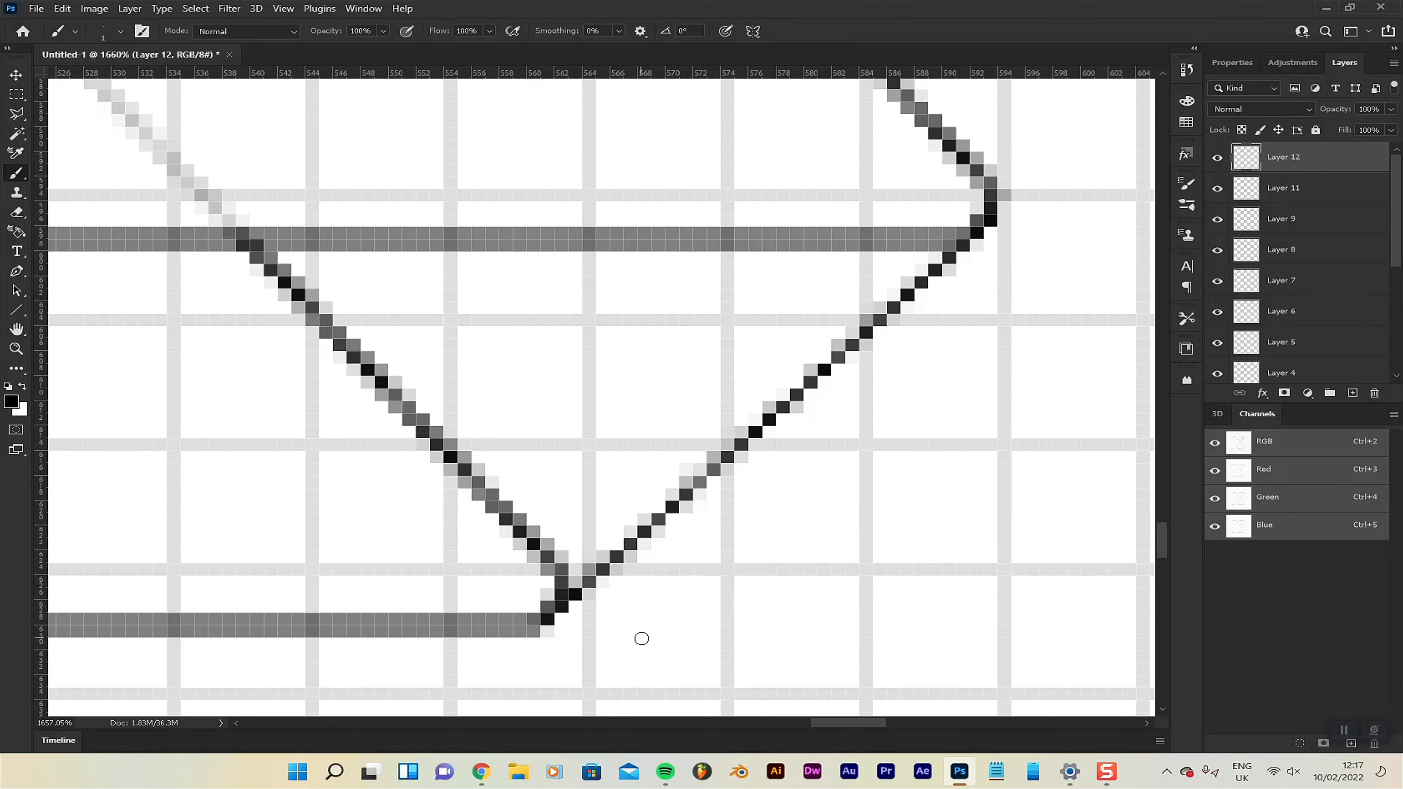
Separate the rear leg's right edge segment beside its lower-right corner from the K copy layer onto a new layer at 25% opacity.
{"action": "scroll", "coordinate": [690, 515], "scroll_direction": "down", "scroll_amount": 4}
{"action": "key", "text": "v"}
{"action": "scroll", "coordinate": [1365, 279], "scroll_direction": "down", "scroll_amount": 5}
{"action": "left_click", "coordinate": [1326, 337]}
{"action": "key", "text": "m"}
{"action": "scroll", "coordinate": [554, 503], "scroll_direction": "up", "scroll_amount": 4}
{"action": "scroll", "coordinate": [1039, 494], "scroll_direction": "up", "scroll_amount": 1}
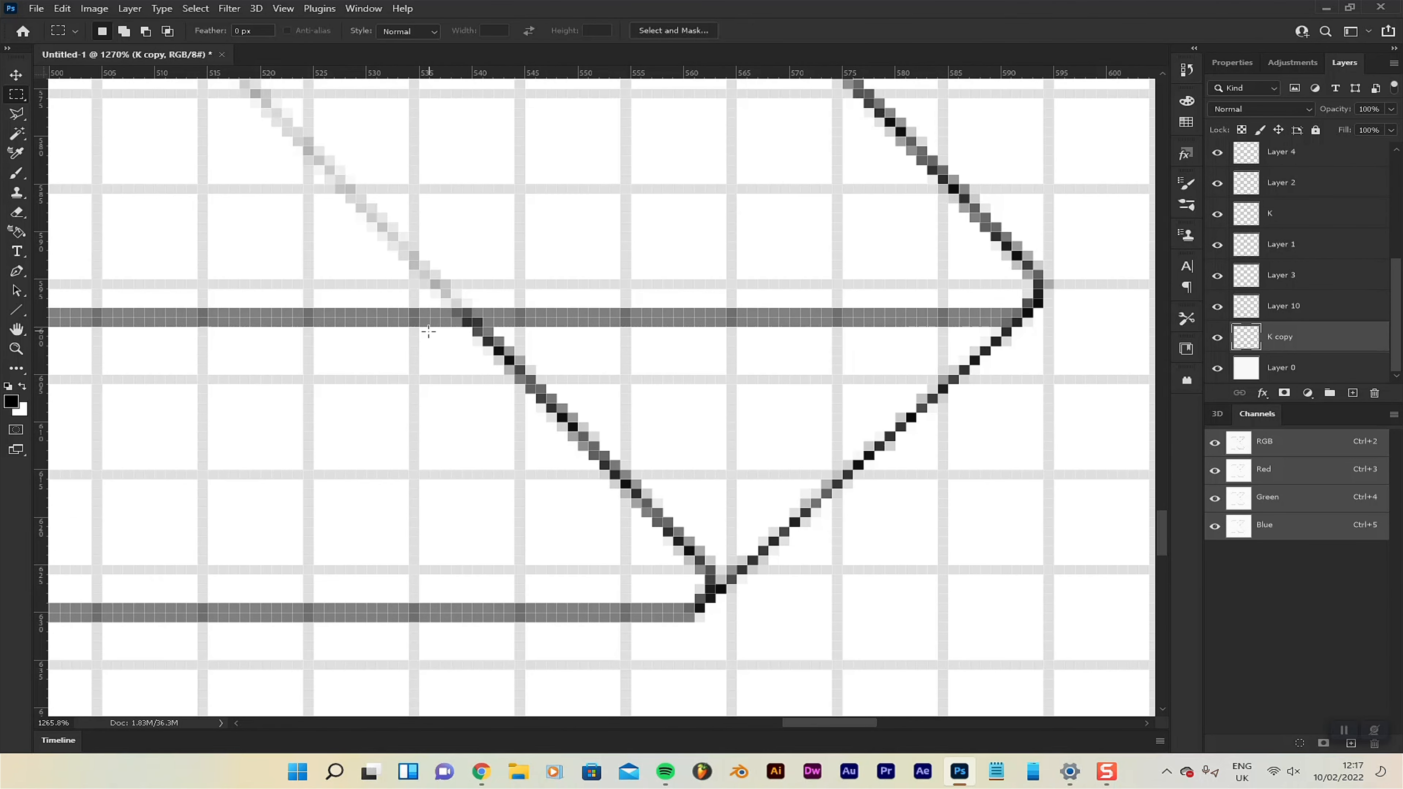
{"action": "right_click", "coordinate": [16, 100]}
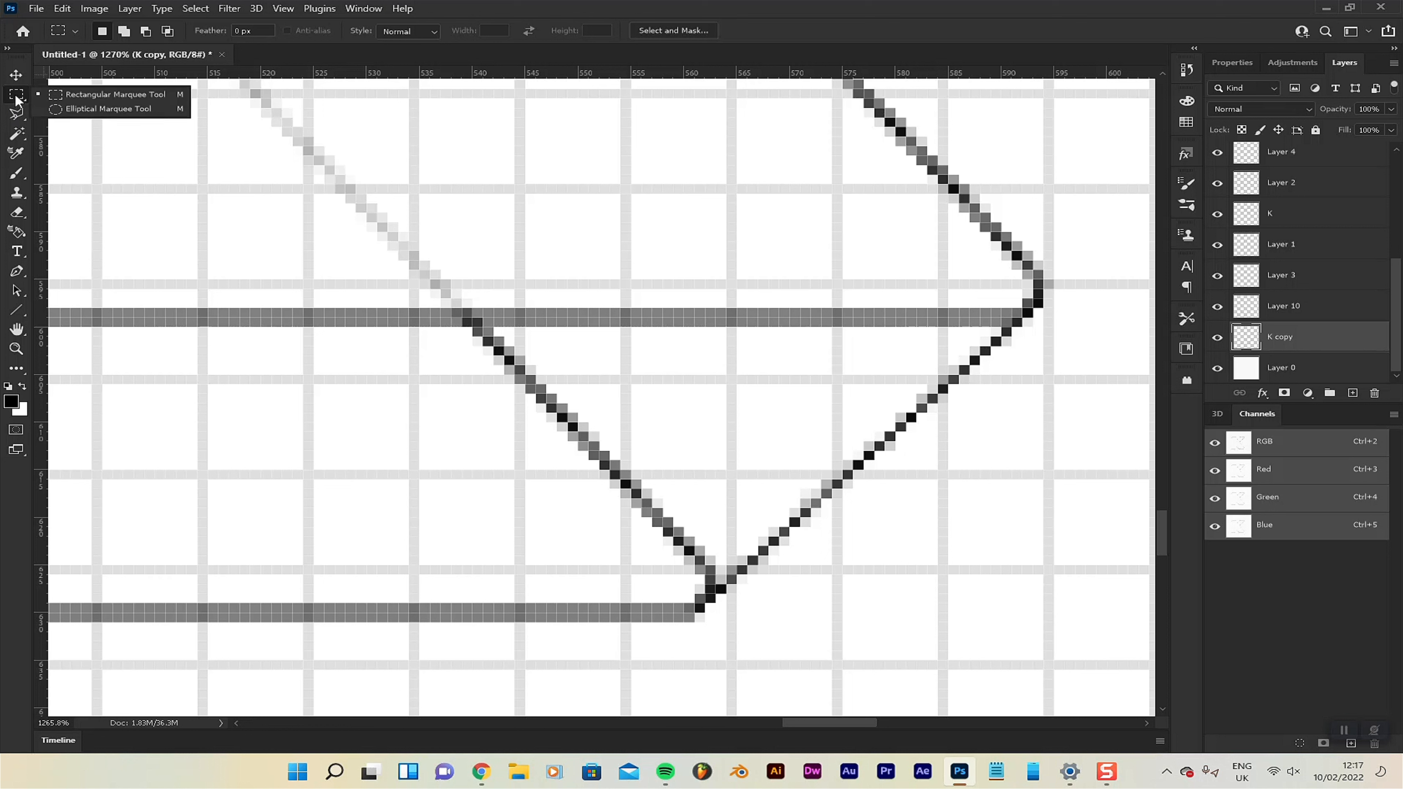
{"action": "left_click", "coordinate": [18, 97]}
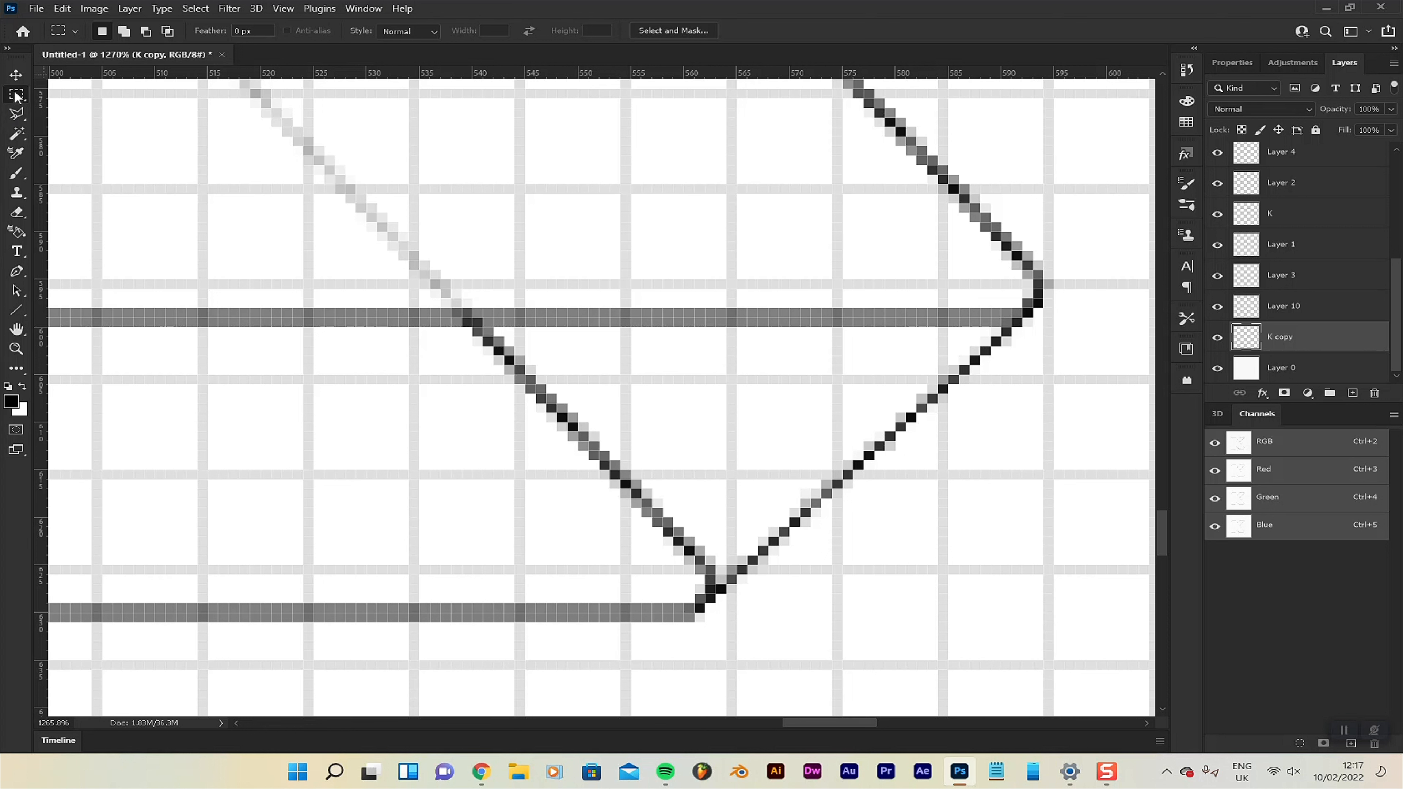
{"action": "left_click_drag", "start_coordinate": [382, 338], "coordinate": [733, 462]}
{"action": "left_click_drag", "start_coordinate": [420, 327], "coordinate": [724, 584]}
{"action": "key", "text": "ctrl+shift+j"}
{"action": "key", "text": "v"}
{"action": "key", "text": "2"}
{"action": "key", "text": "5"}
{"action": "key", "text": "ctrl+0"}
Add a new layer above Layer 12 and paint the diagonal connecting the lower-left stem corners of the two outlines.
{"action": "left_click", "coordinate": [1317, 150]}
{"action": "key", "text": "ctrl+shift+alt+n"}
{"action": "key", "text": "b"}
{"action": "mouse_move", "coordinate": [431, 528]}
{"action": "left_mouse_down"}
{"action": "mouse_move", "coordinate": [629, 364]}
{"action": "mouse_move", "coordinate": [754, 237]}
{"action": "left_mouse_up"}
{"action": "left_click_drag", "start_coordinate": [754, 237], "coordinate": [794, 203]}
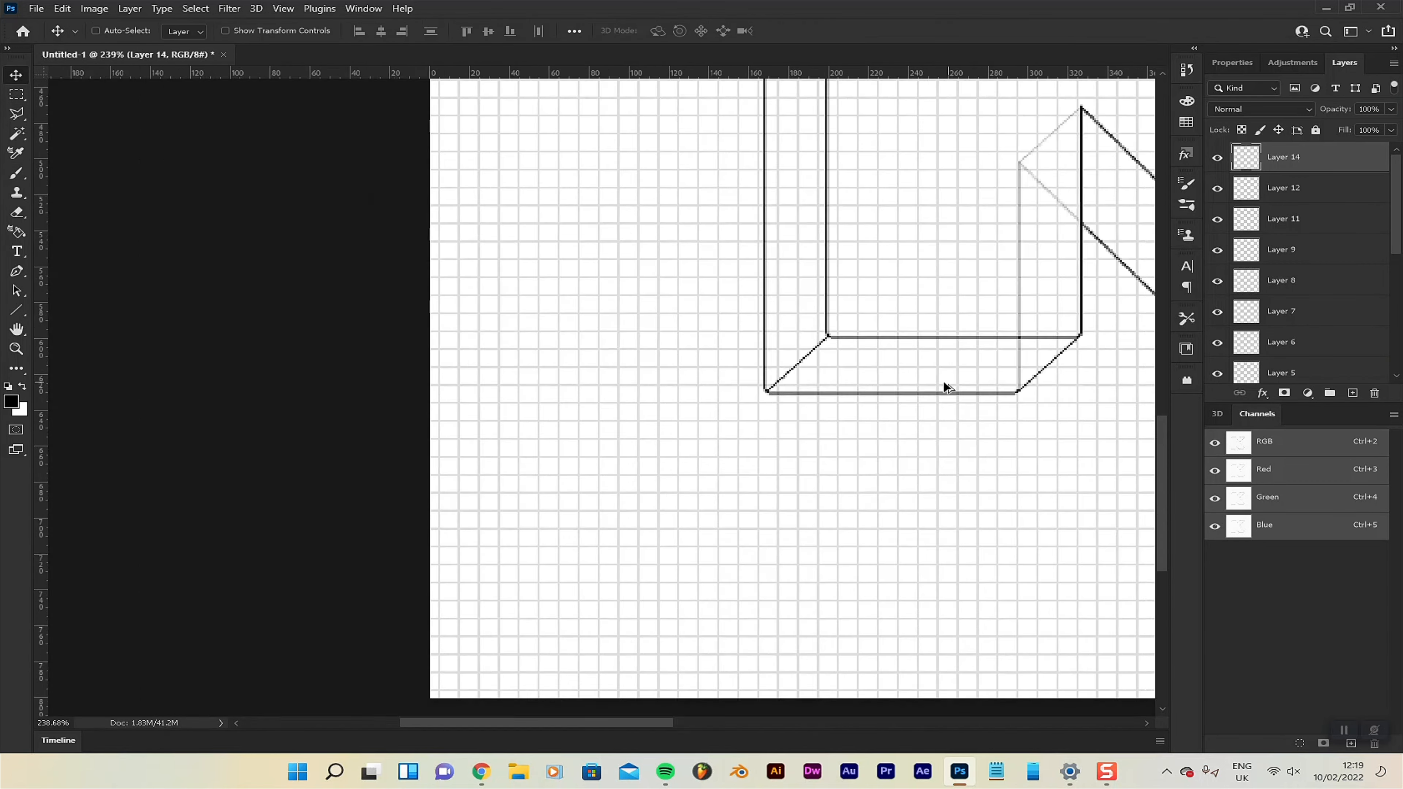
{"action": "left_click_drag", "start_coordinate": [946, 388], "coordinate": [579, 433]}
{"action": "scroll", "coordinate": [579, 433], "scroll_direction": "down", "scroll_amount": 5}
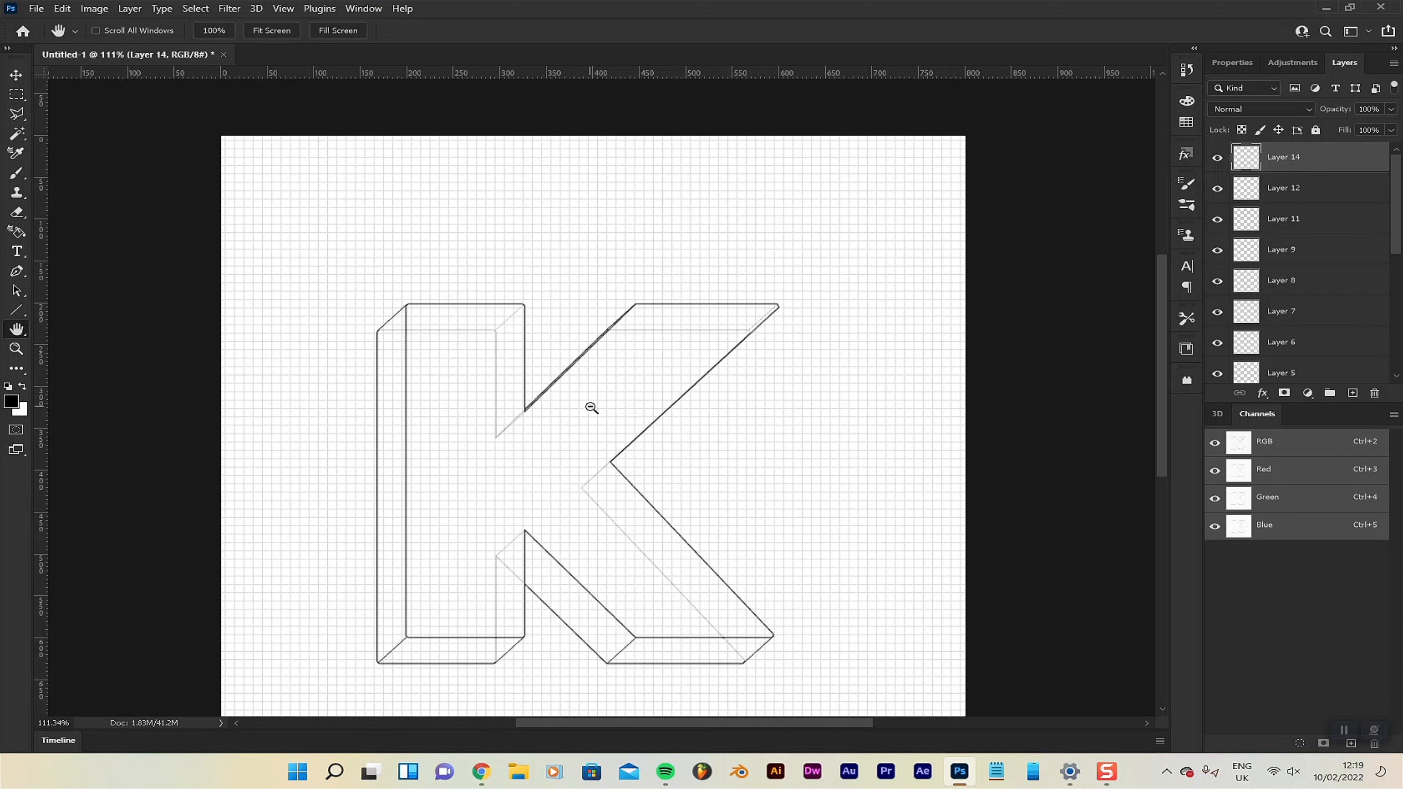
Duplicate all the K line layers from Layer 14 down to K copy and merge the duplicates into one layer.
{"action": "key", "text": "v"}
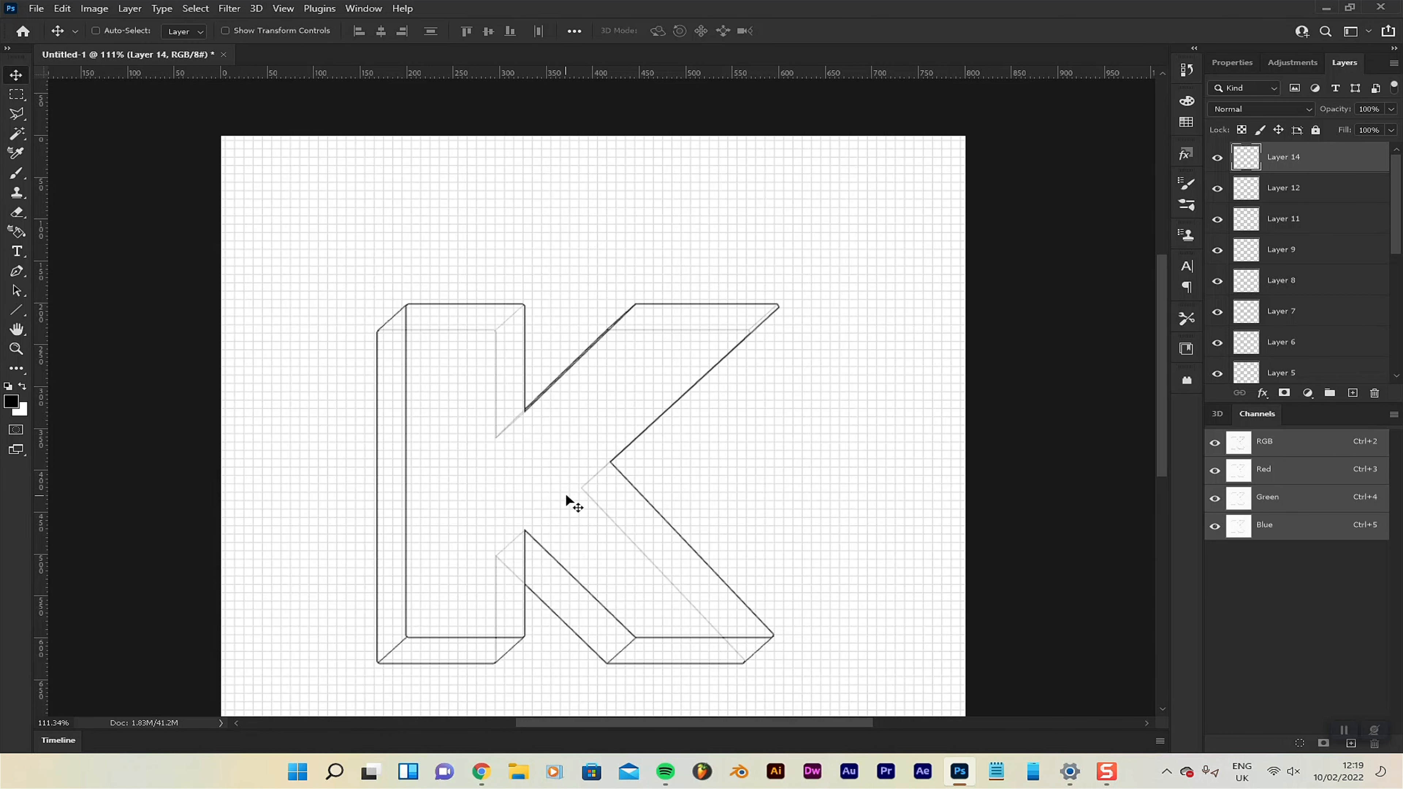
{"action": "key", "text": "ctrl"}
{"action": "scroll", "coordinate": [585, 492], "scroll_direction": "down", "scroll_amount": 1}
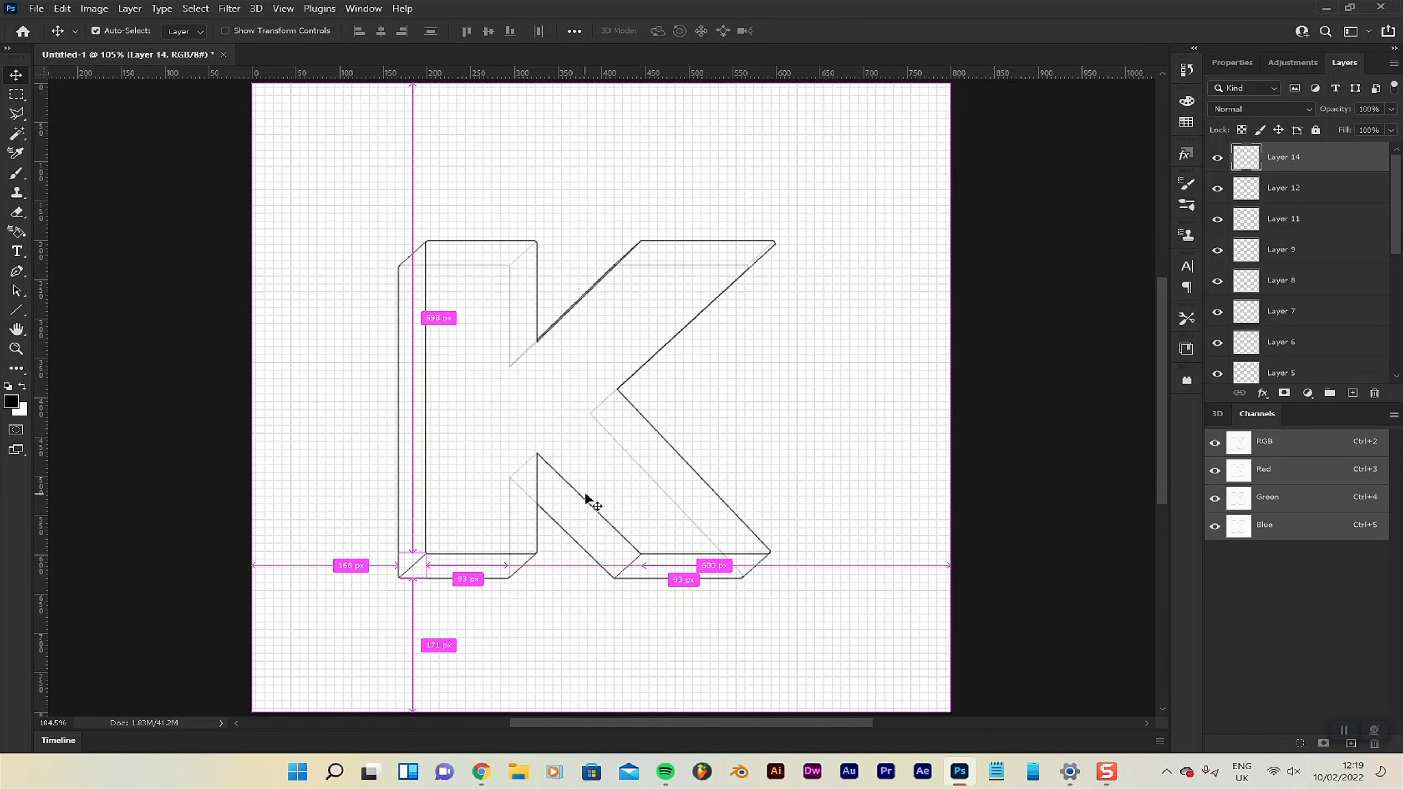
{"action": "scroll", "coordinate": [1366, 177], "scroll_direction": "down", "scroll_amount": 5}
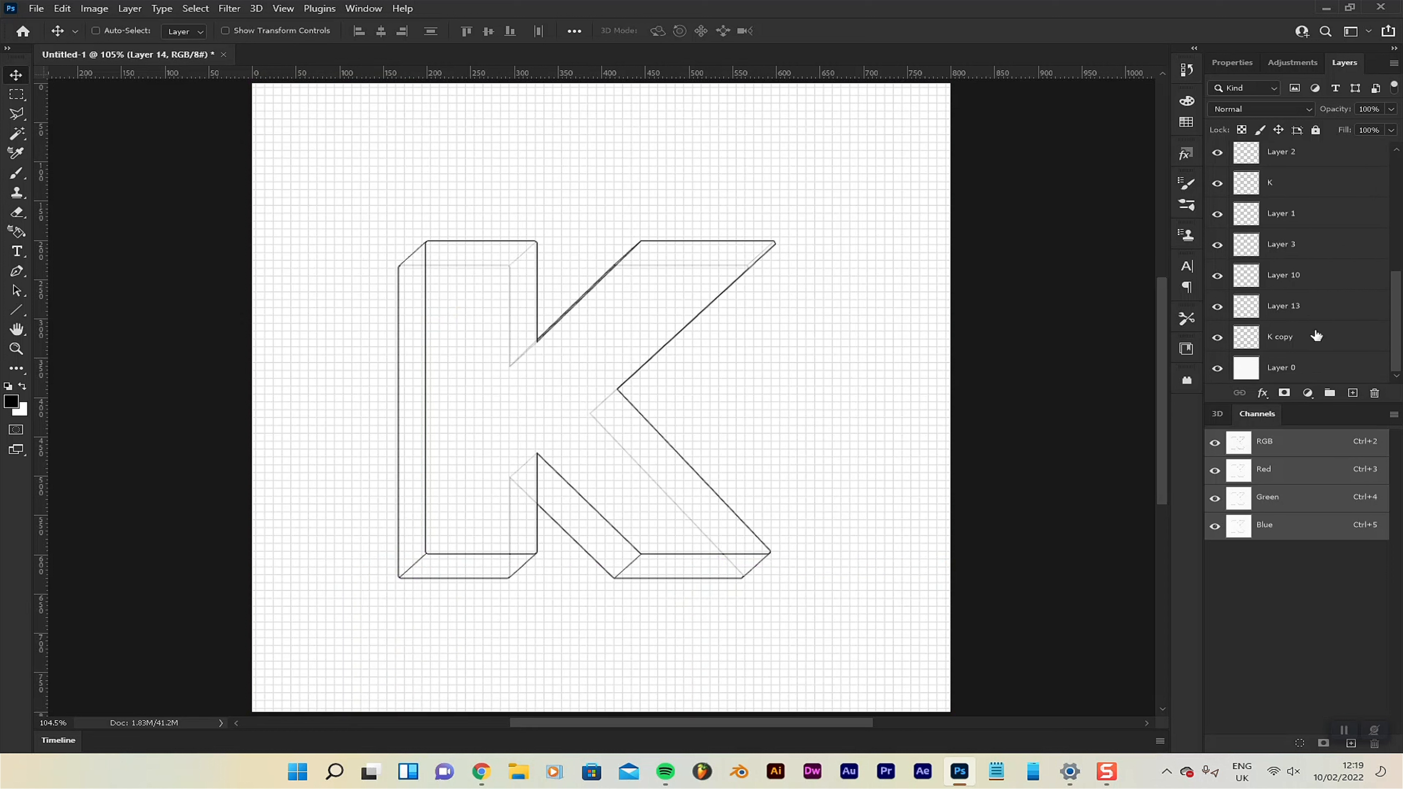
{"action": "left_click", "coordinate": [1313, 339], "text": "shift"}
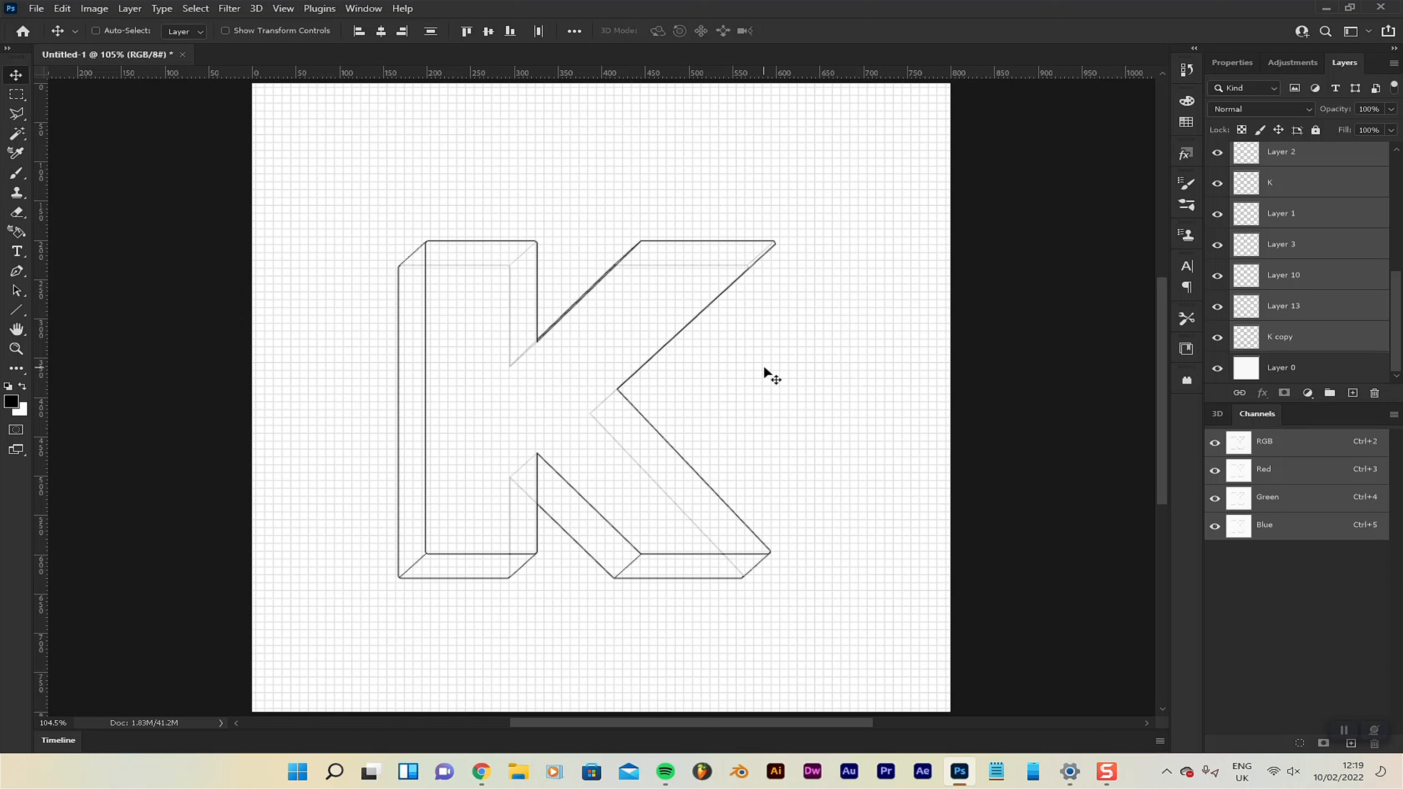
{"action": "key", "text": "ctrl"}
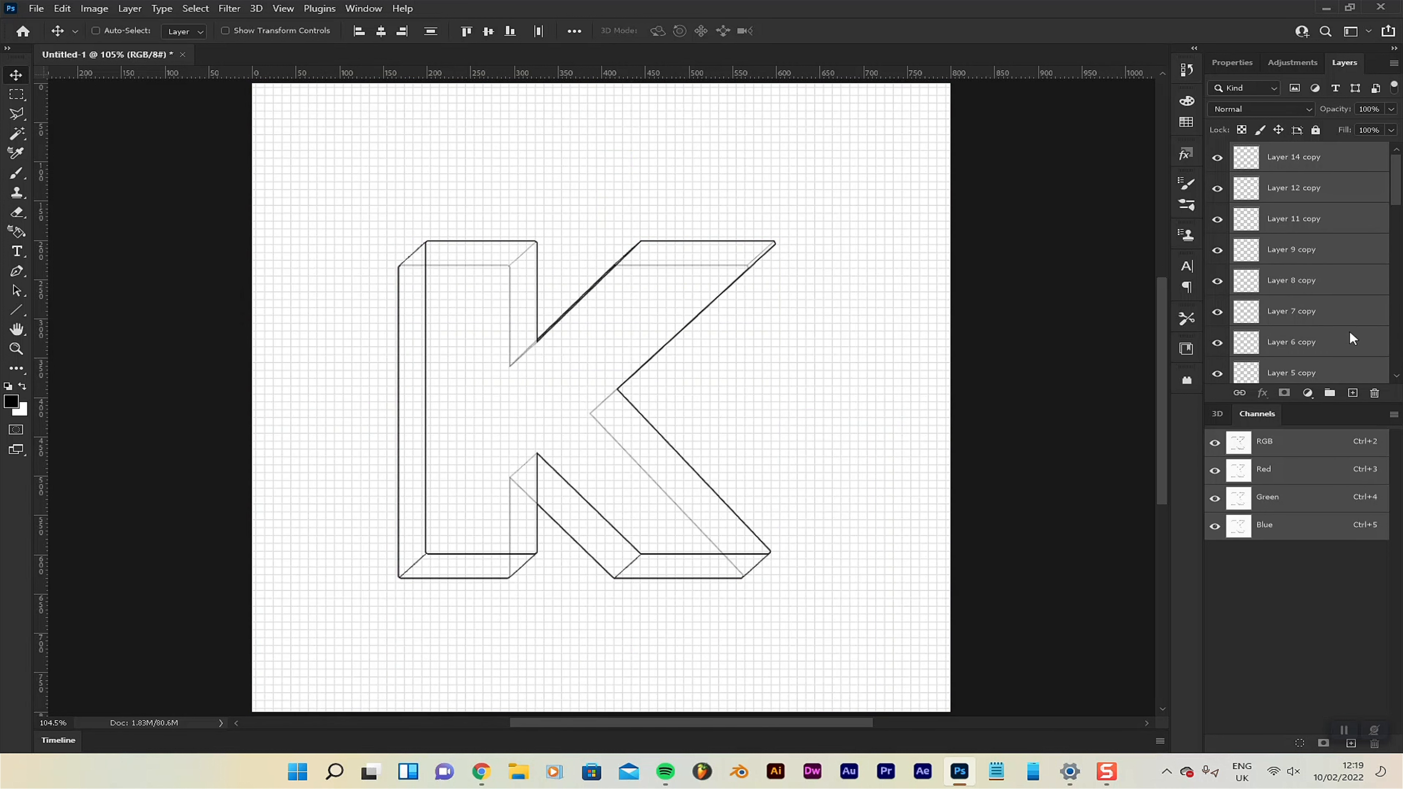
{"action": "scroll", "coordinate": [1320, 295], "scroll_direction": "down", "scroll_amount": 4}
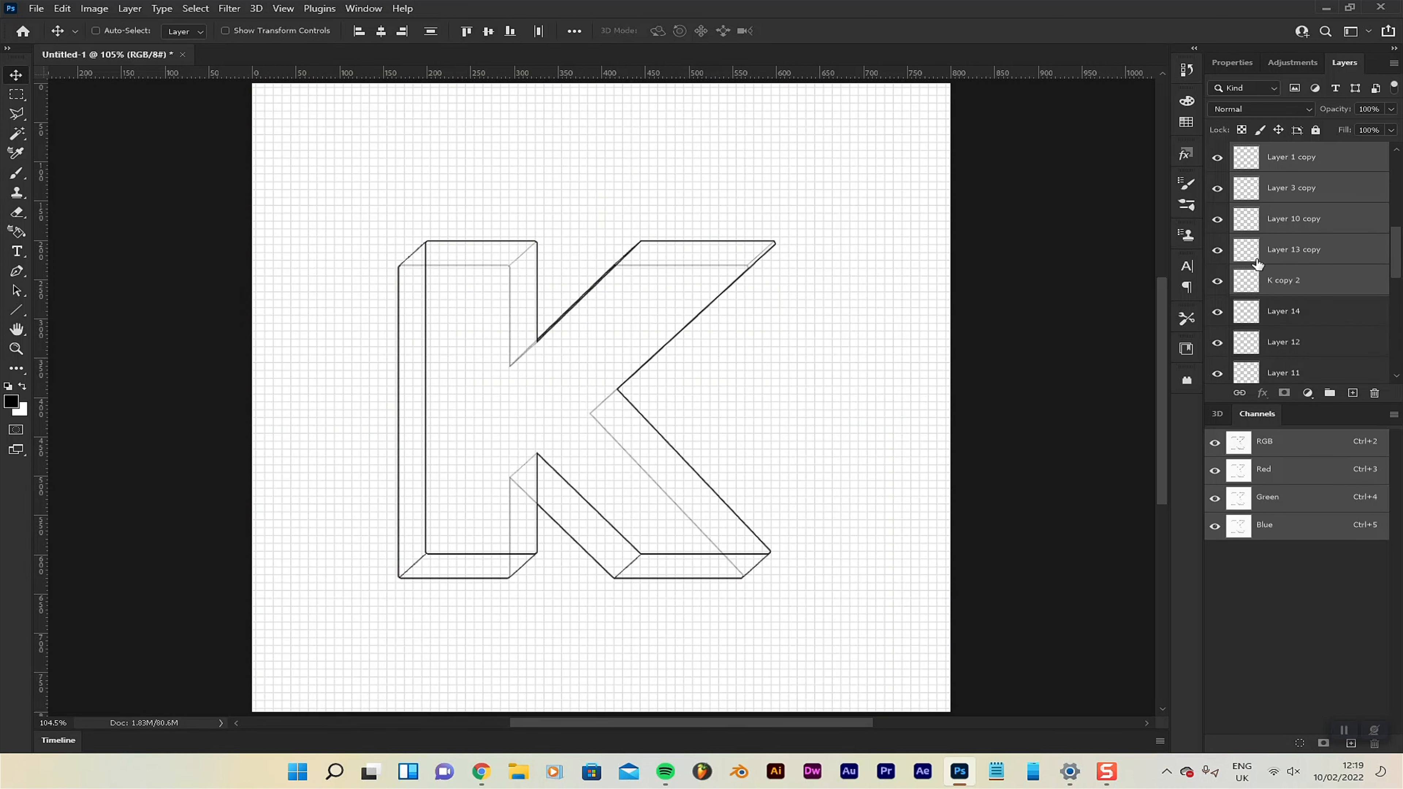
{"action": "key", "text": "ctrl+e"}
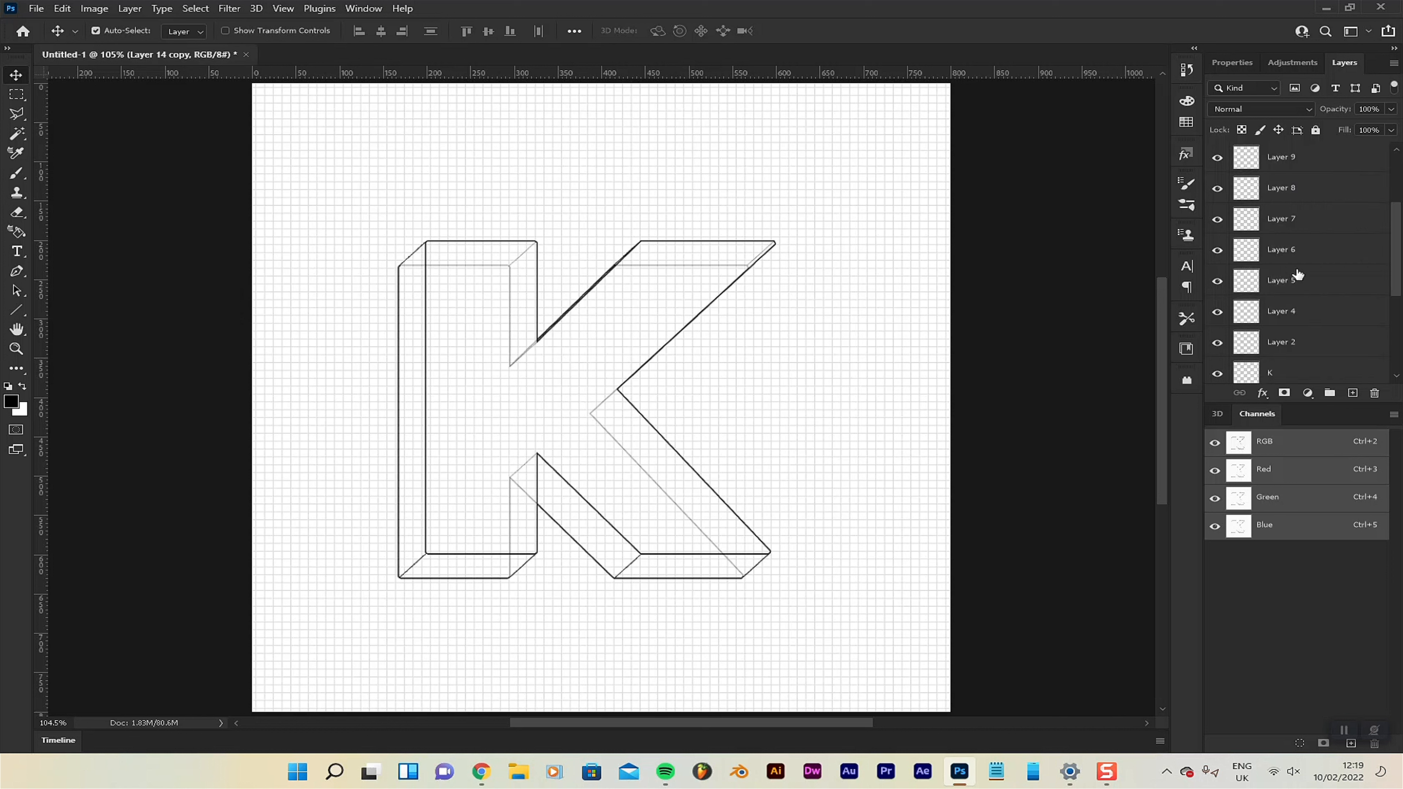
Group the original line layers from Layer 14 down to K copy and hide the group.
{"action": "scroll", "coordinate": [1294, 247], "scroll_direction": "up", "scroll_amount": 2}
{"action": "left_click", "coordinate": [1310, 193]}
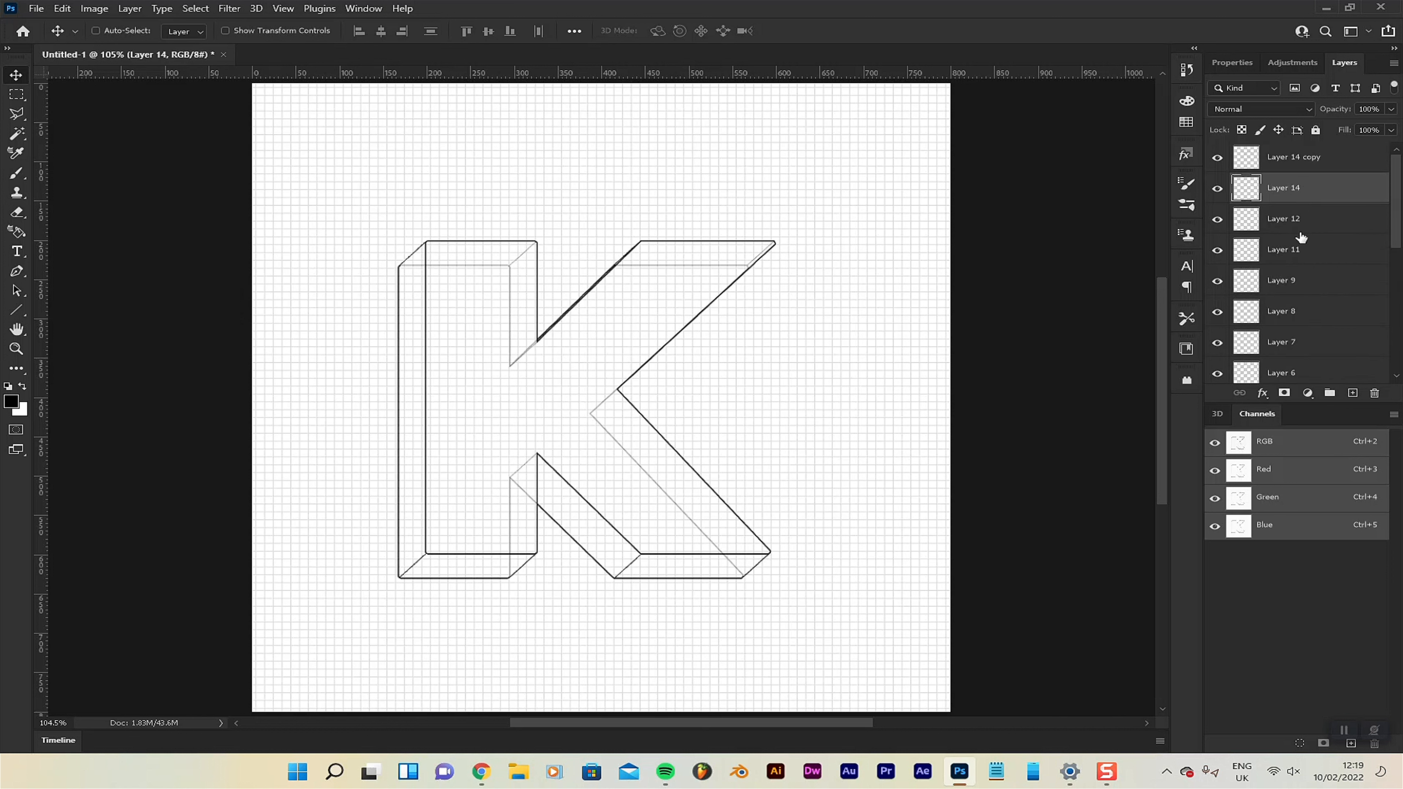
{"action": "scroll", "coordinate": [1305, 239], "scroll_direction": "down", "scroll_amount": 3}
{"action": "scroll", "coordinate": [1307, 243], "scroll_direction": "down", "scroll_amount": 3}
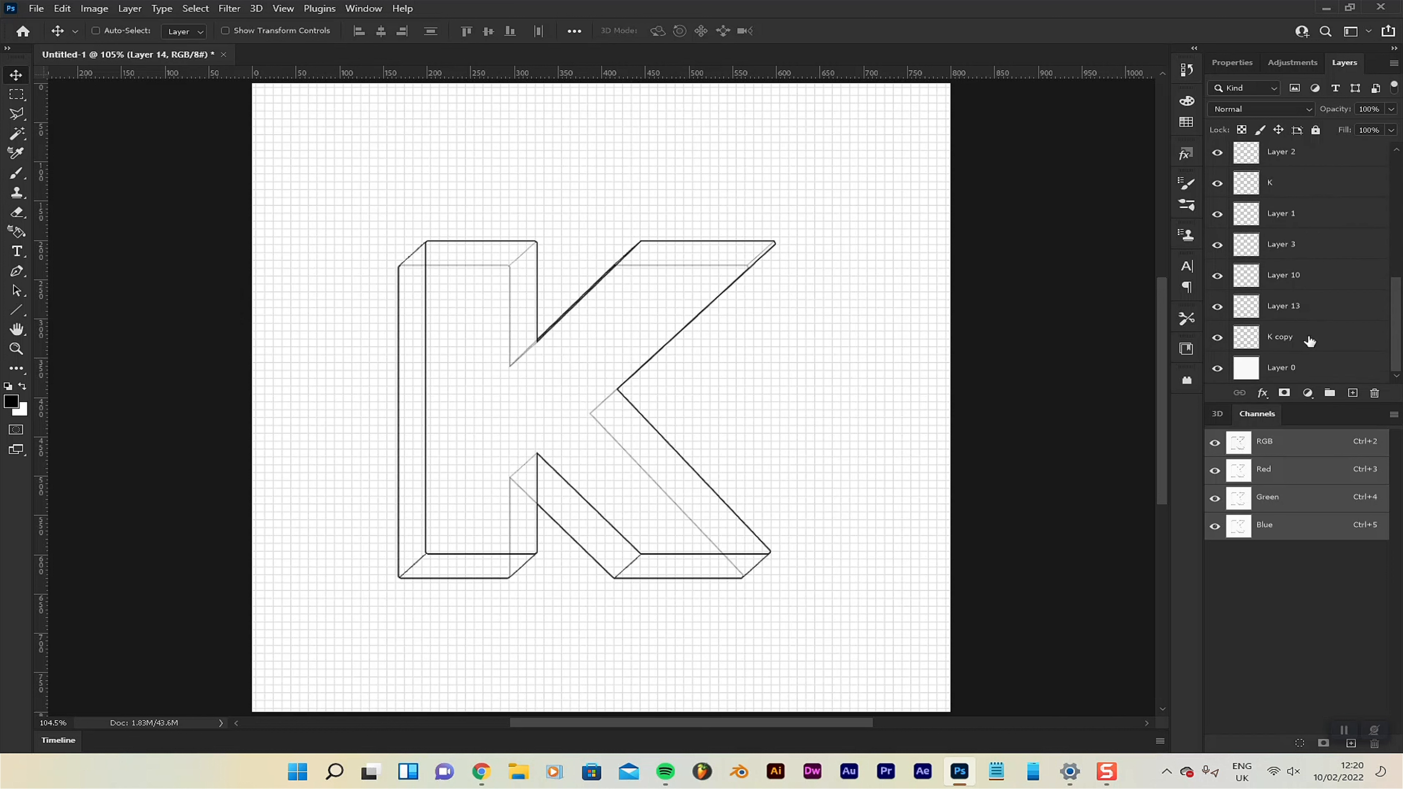
{"action": "left_click", "coordinate": [1309, 343], "text": "shift"}
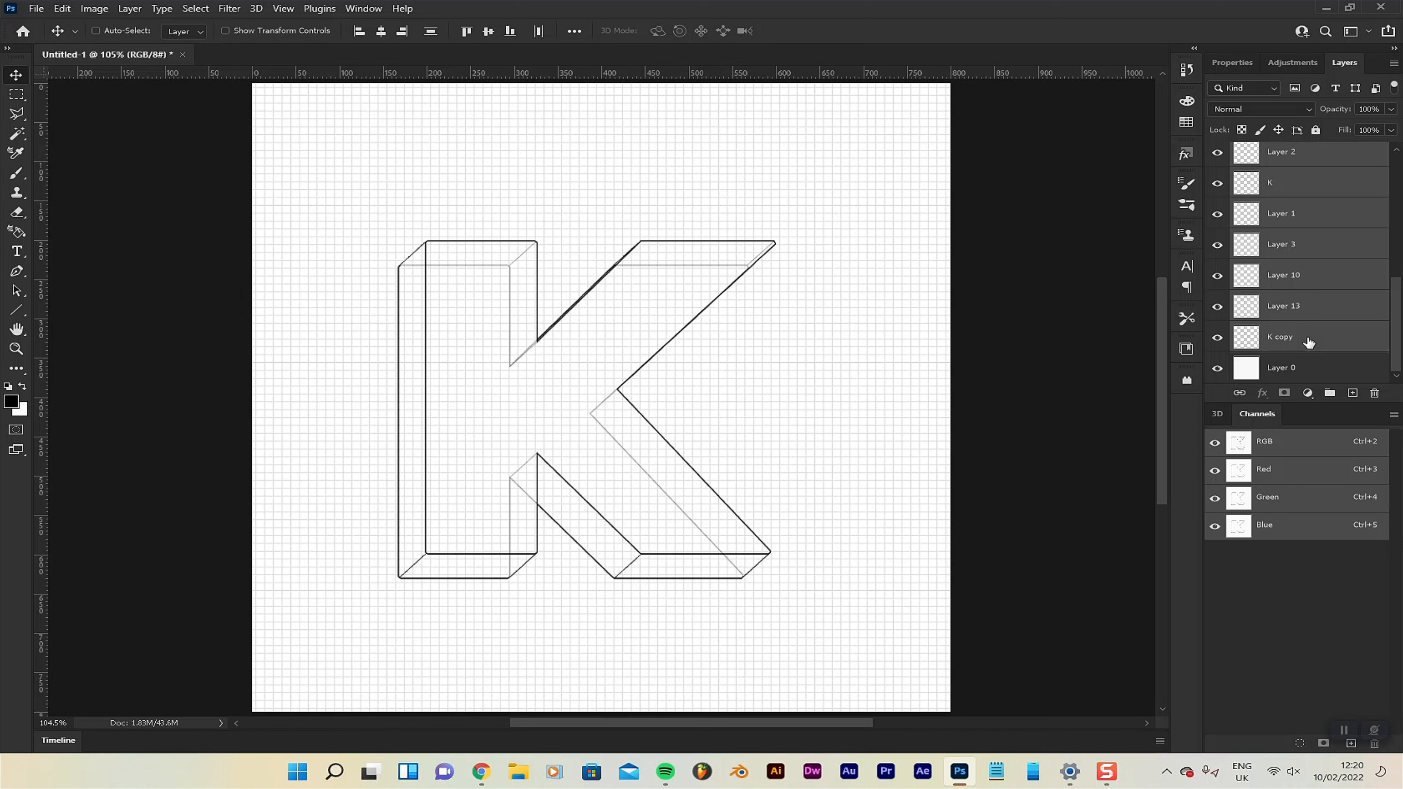
{"action": "left_click", "coordinate": [1331, 396]}
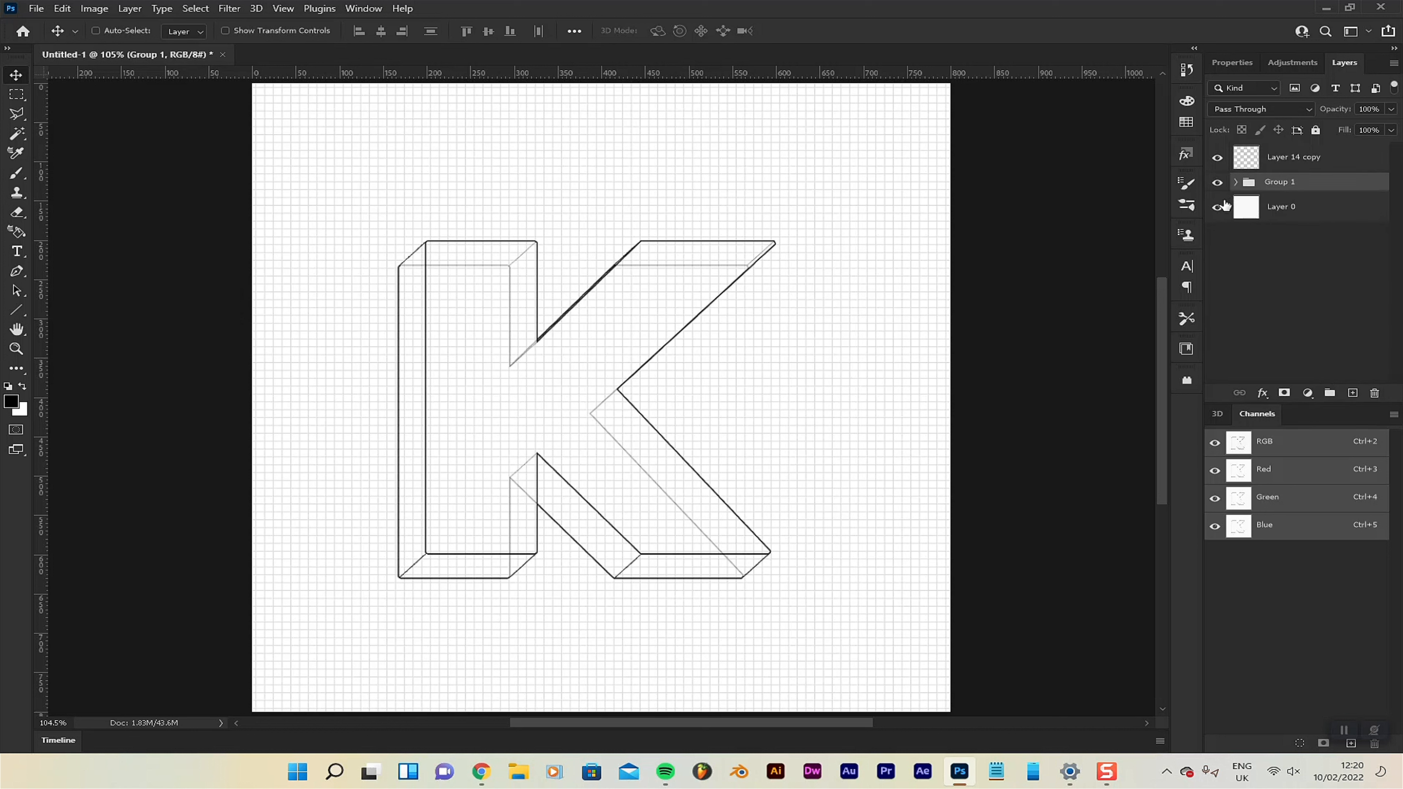
{"action": "left_click", "coordinate": [1219, 186]}
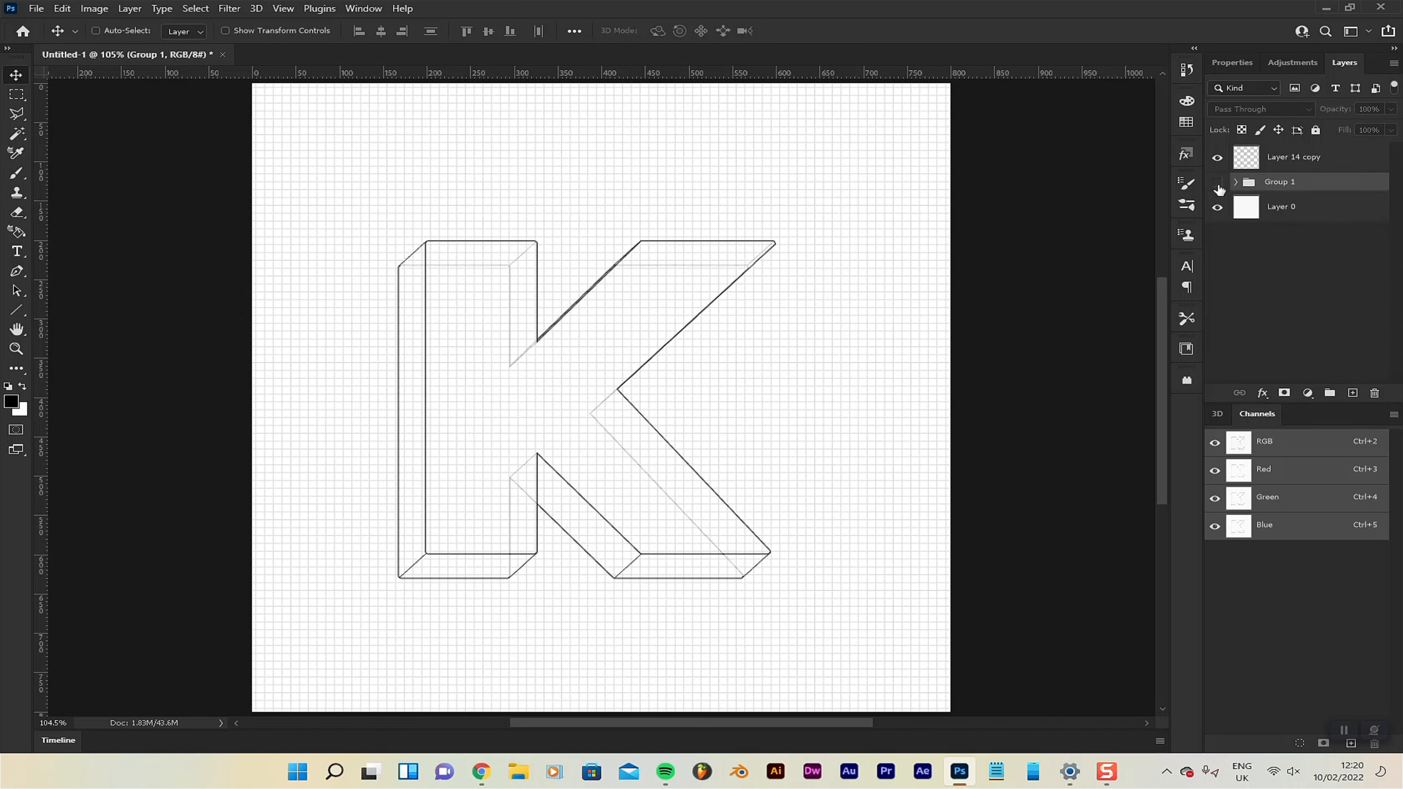
{"action": "left_click", "coordinate": [1237, 182]}
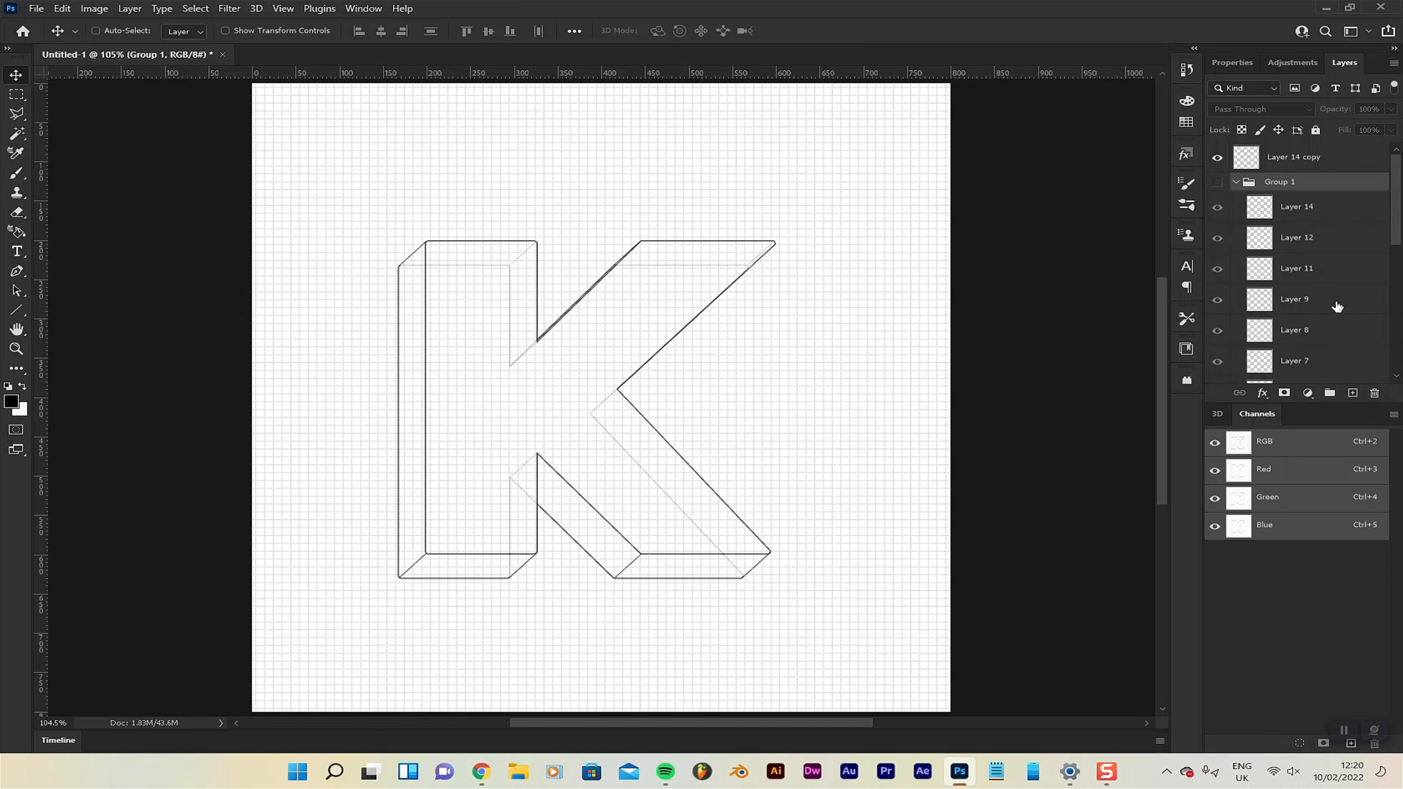
{"action": "left_click", "coordinate": [1236, 182]}
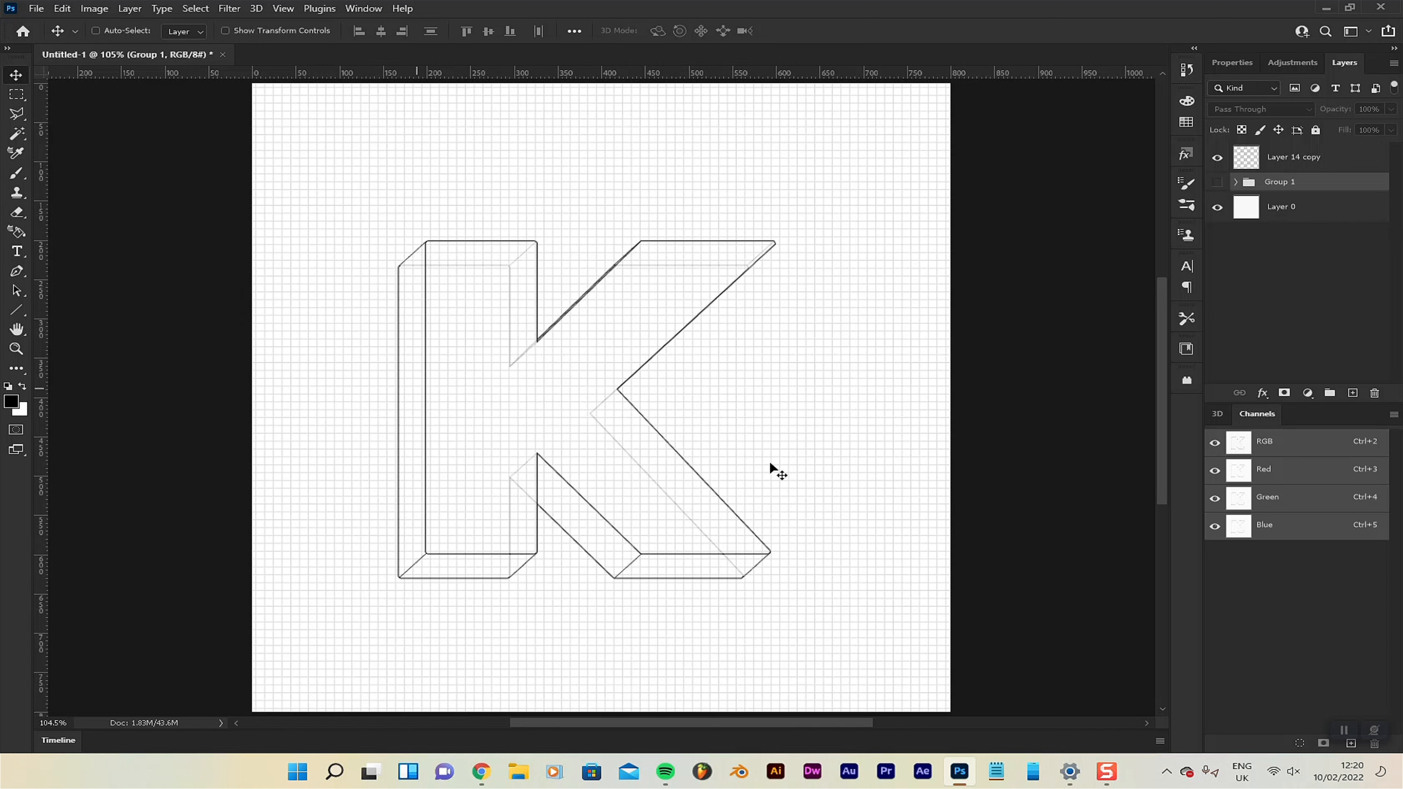
Centre the merged K layer horizontally and vertically on the canvas.
{"action": "left_click", "coordinate": [1289, 162]}
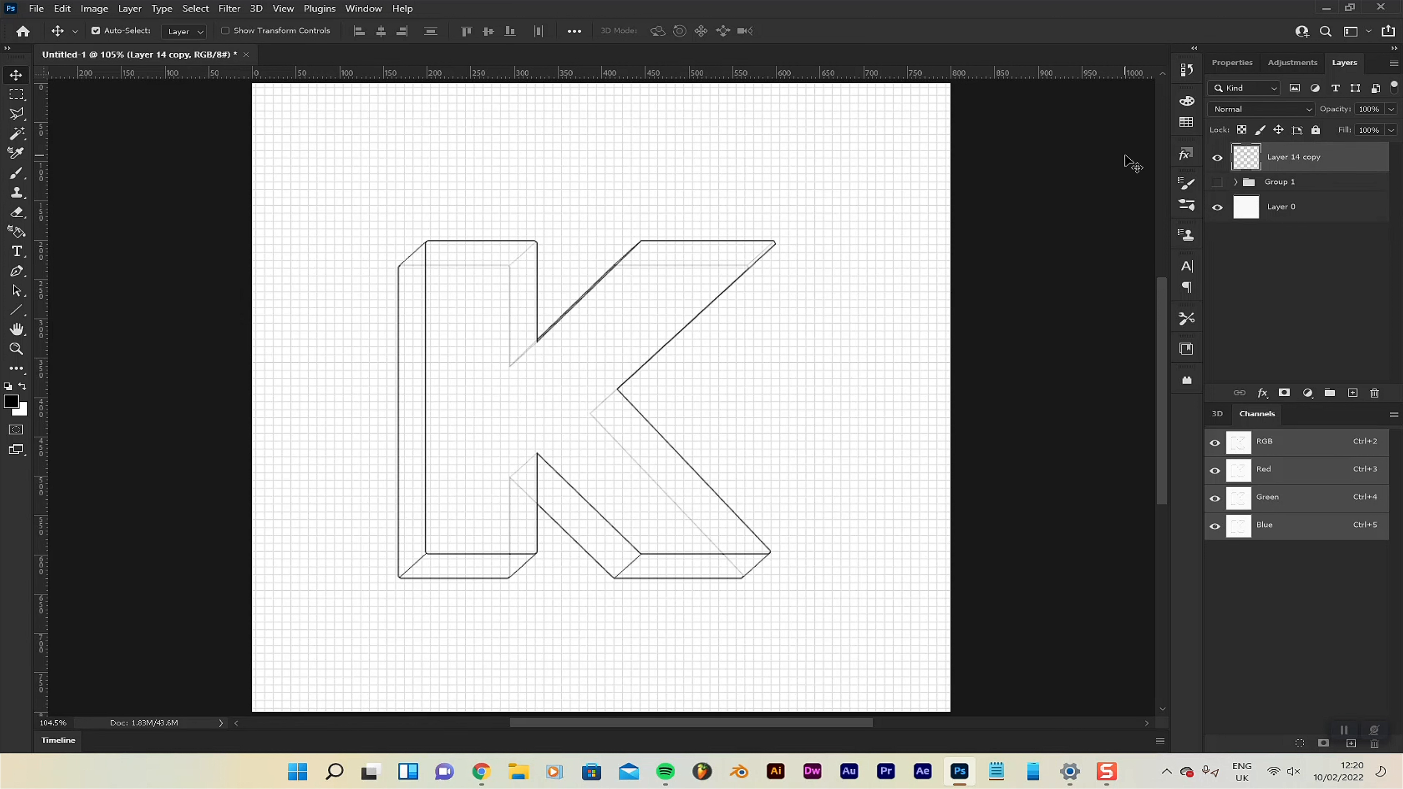
{"action": "key", "text": "ctrl+a"}
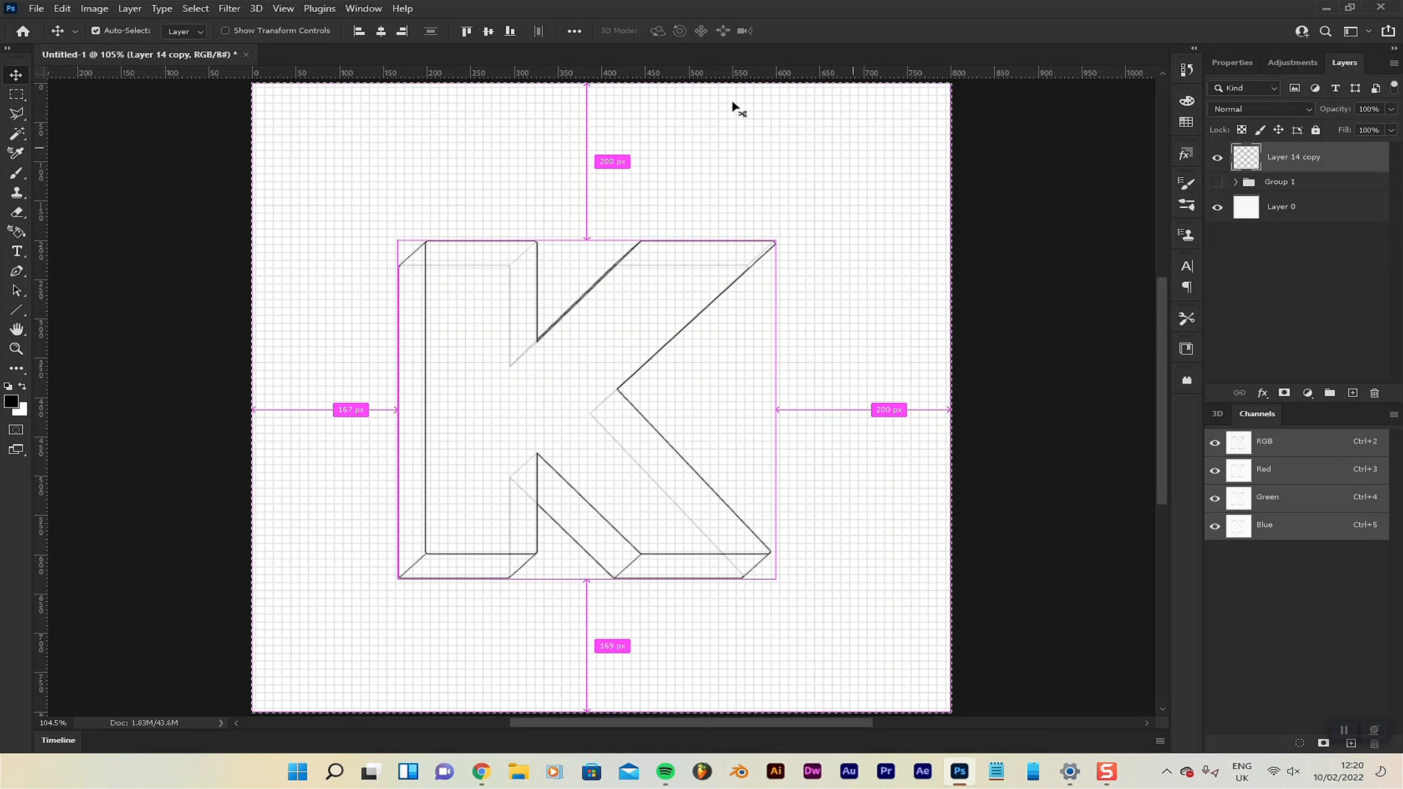
{"action": "left_click", "coordinate": [381, 31]}
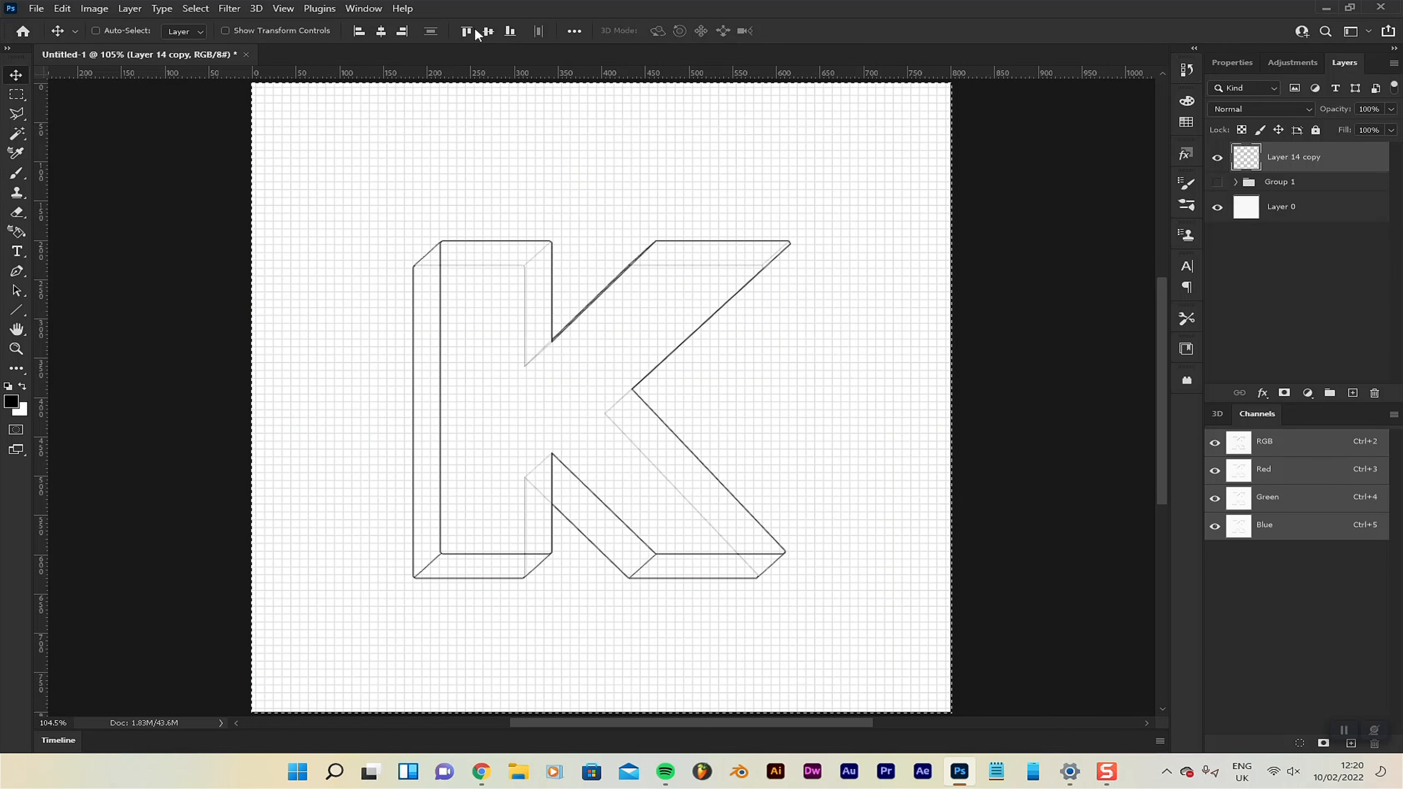
{"action": "left_click", "coordinate": [488, 31]}
{"action": "key", "text": "ctrl+d"}
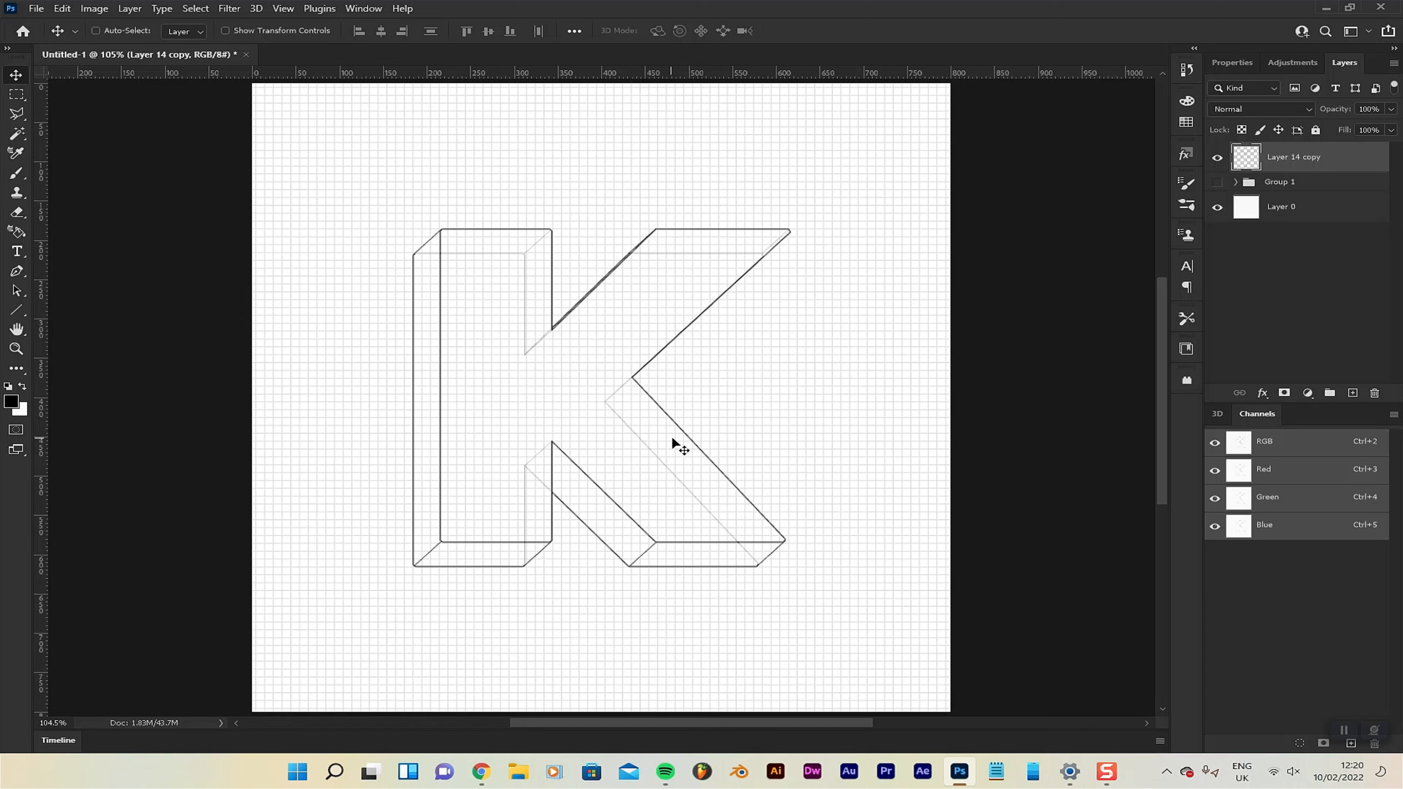
Add a new layer and draw five black 1 px straight leader lines, about 160 to 260 px long, outward from the K's stem, arm and leg.
{"action": "left_click", "coordinate": [1353, 393]}
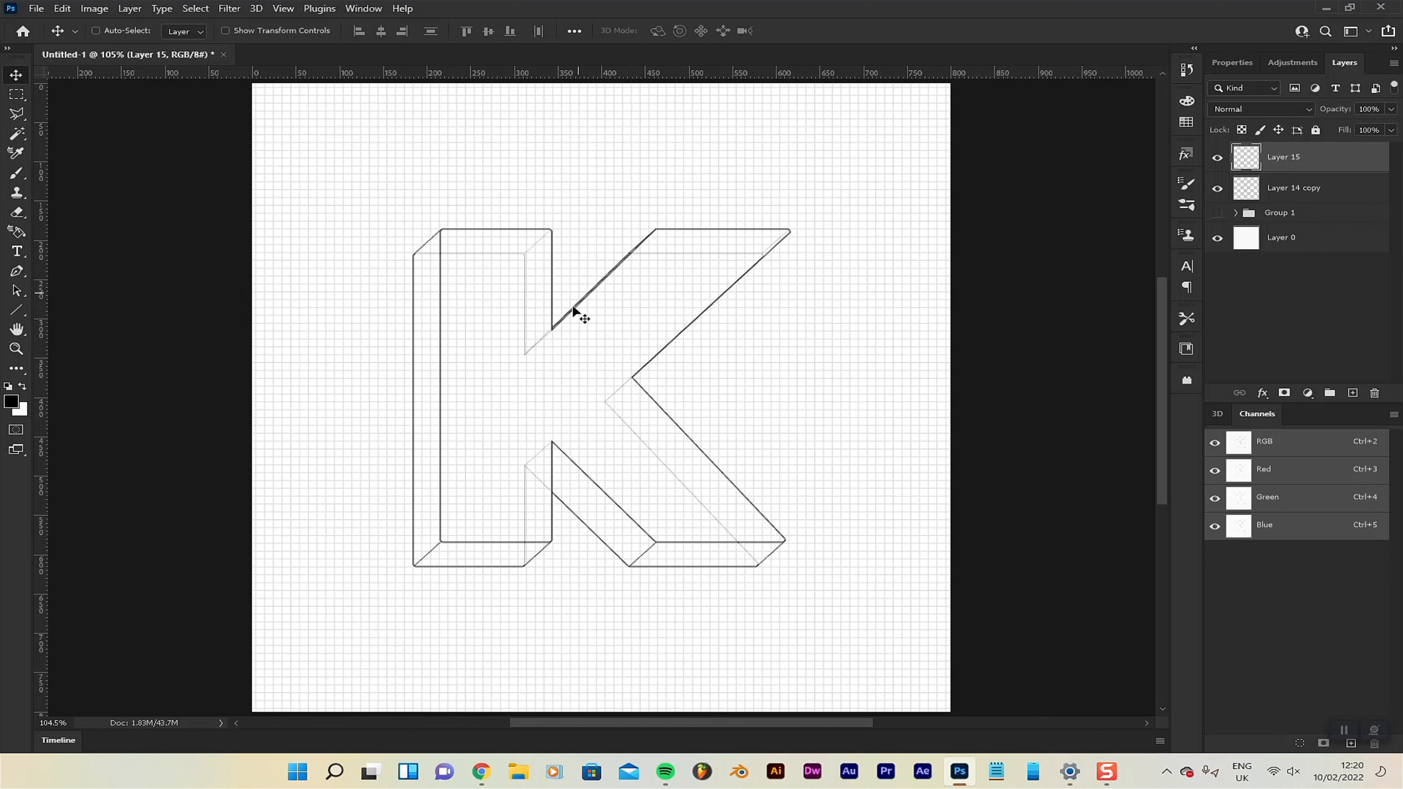
{"action": "left_click", "coordinate": [14, 314]}
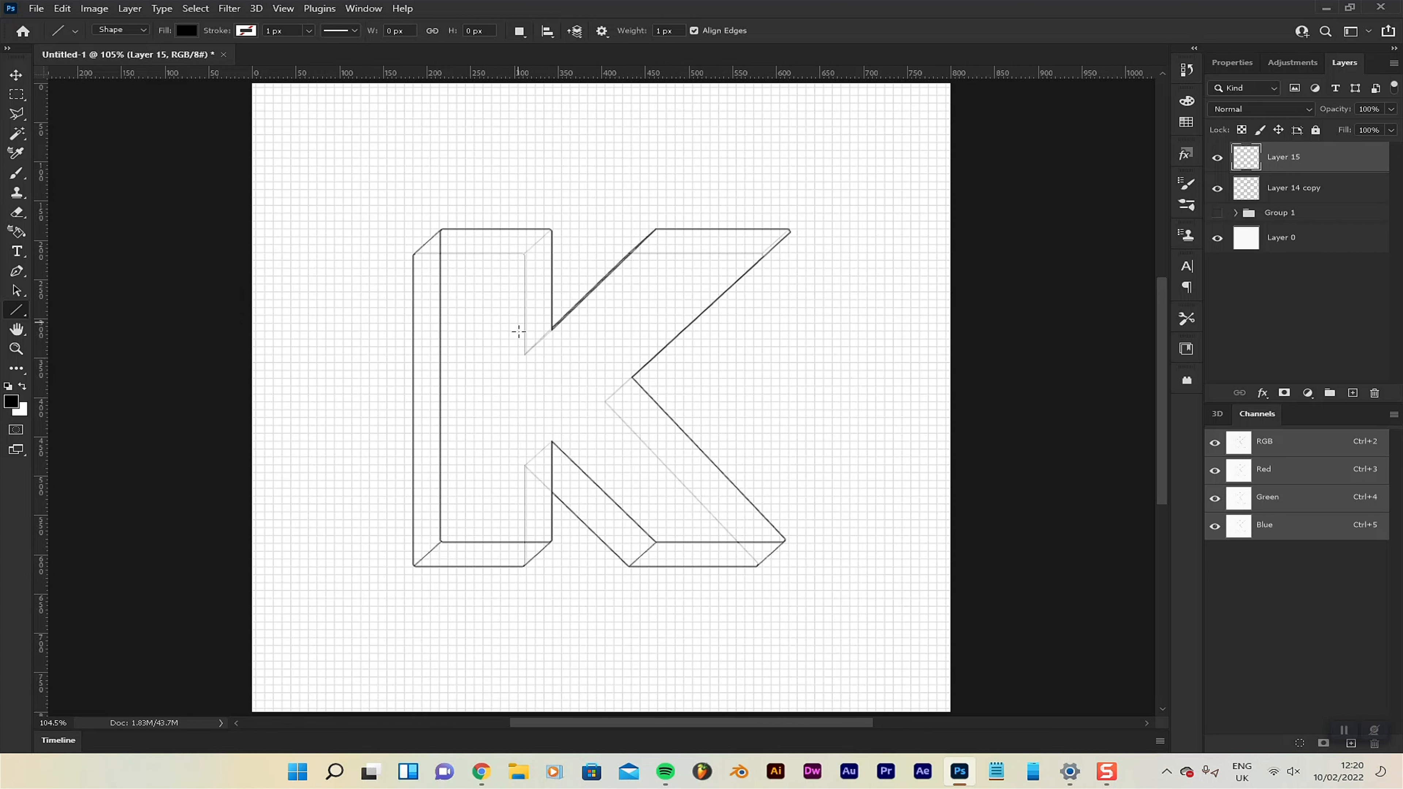
{"action": "left_click_drag", "start_coordinate": [522, 327], "coordinate": [382, 177]}
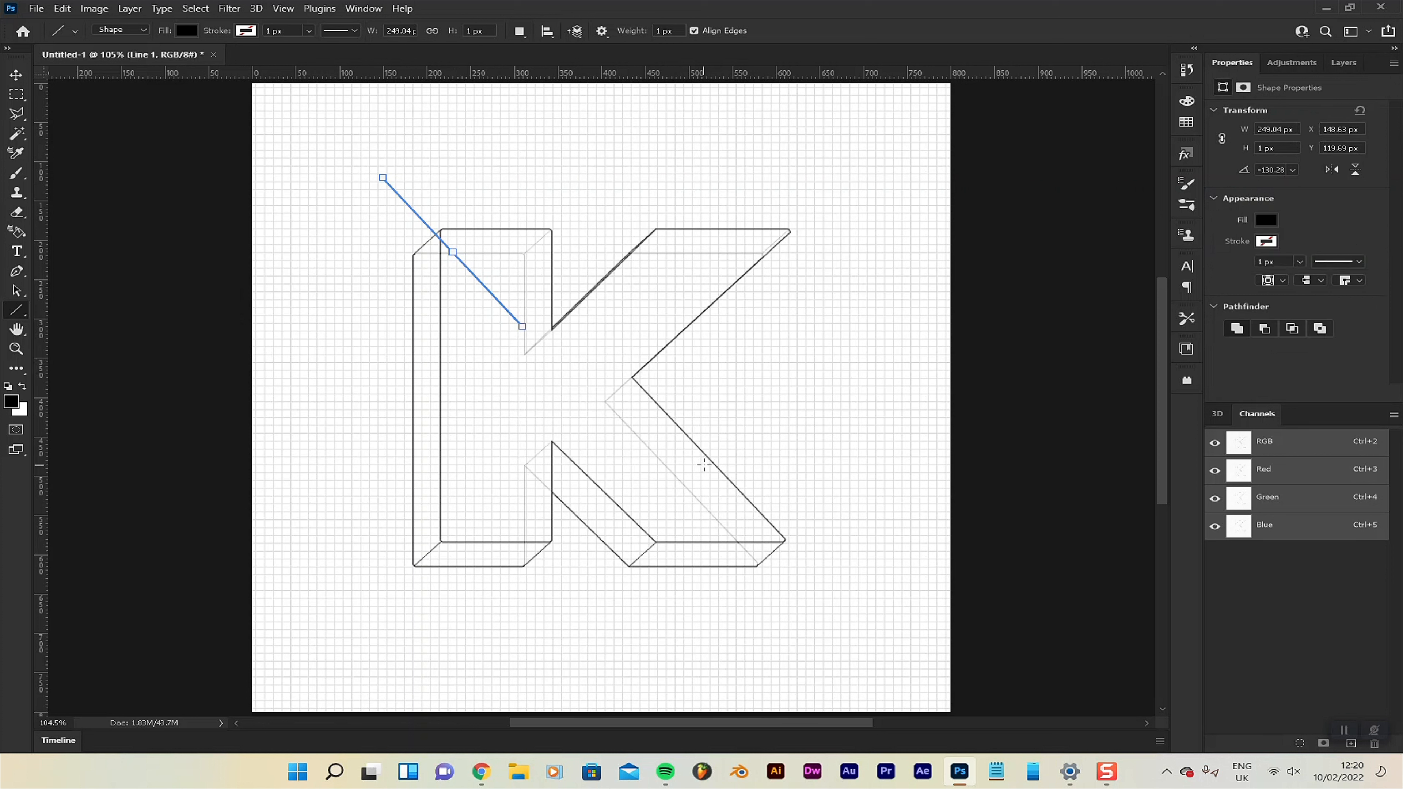
{"action": "left_click_drag", "start_coordinate": [540, 480], "coordinate": [348, 580]}
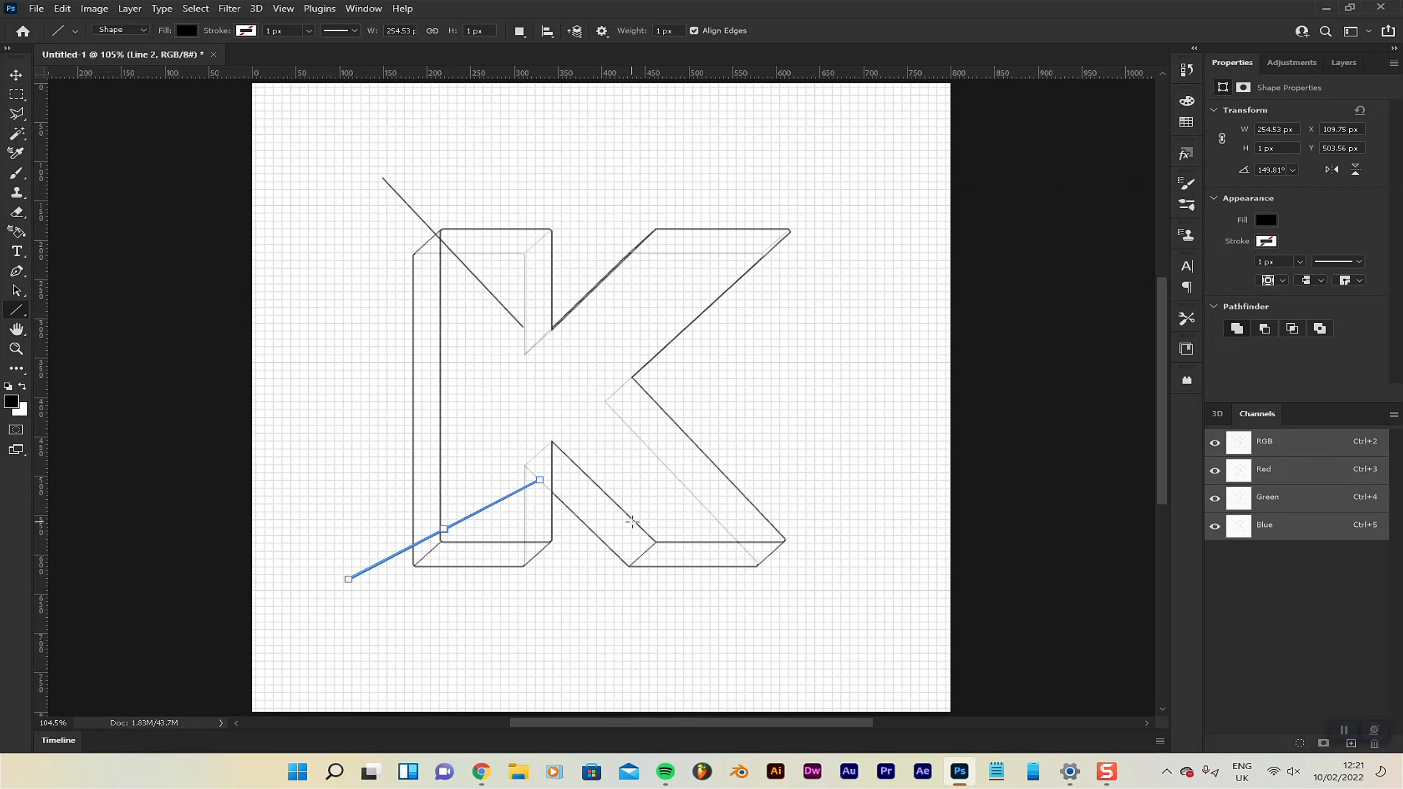
{"action": "left_click_drag", "start_coordinate": [677, 422], "coordinate": [854, 297]}
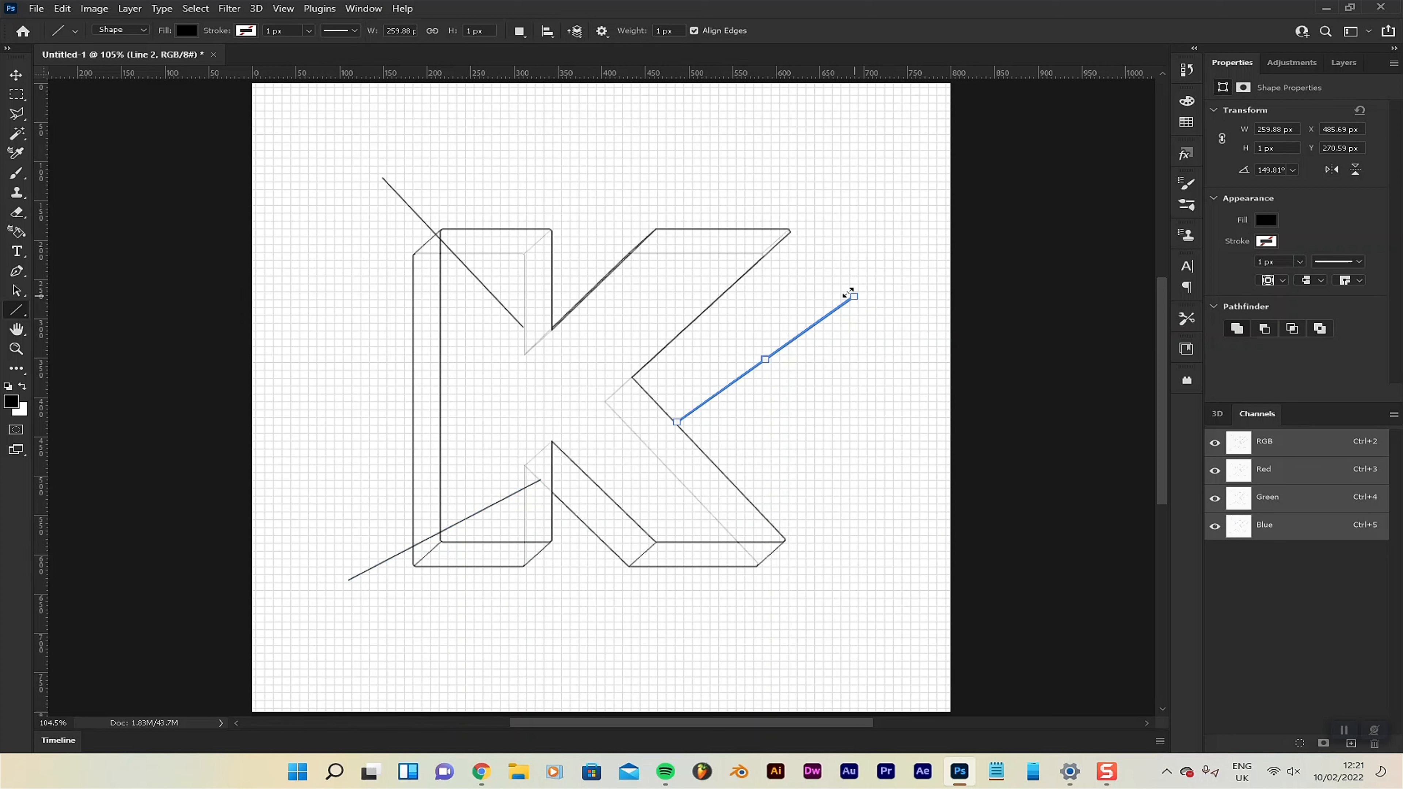
{"action": "mouse_move", "coordinate": [690, 250]}
{"action": "left_mouse_down"}
{"action": "mouse_move", "coordinate": [821, 156]}
{"action": "mouse_move", "coordinate": [724, 131]}
{"action": "left_mouse_up"}
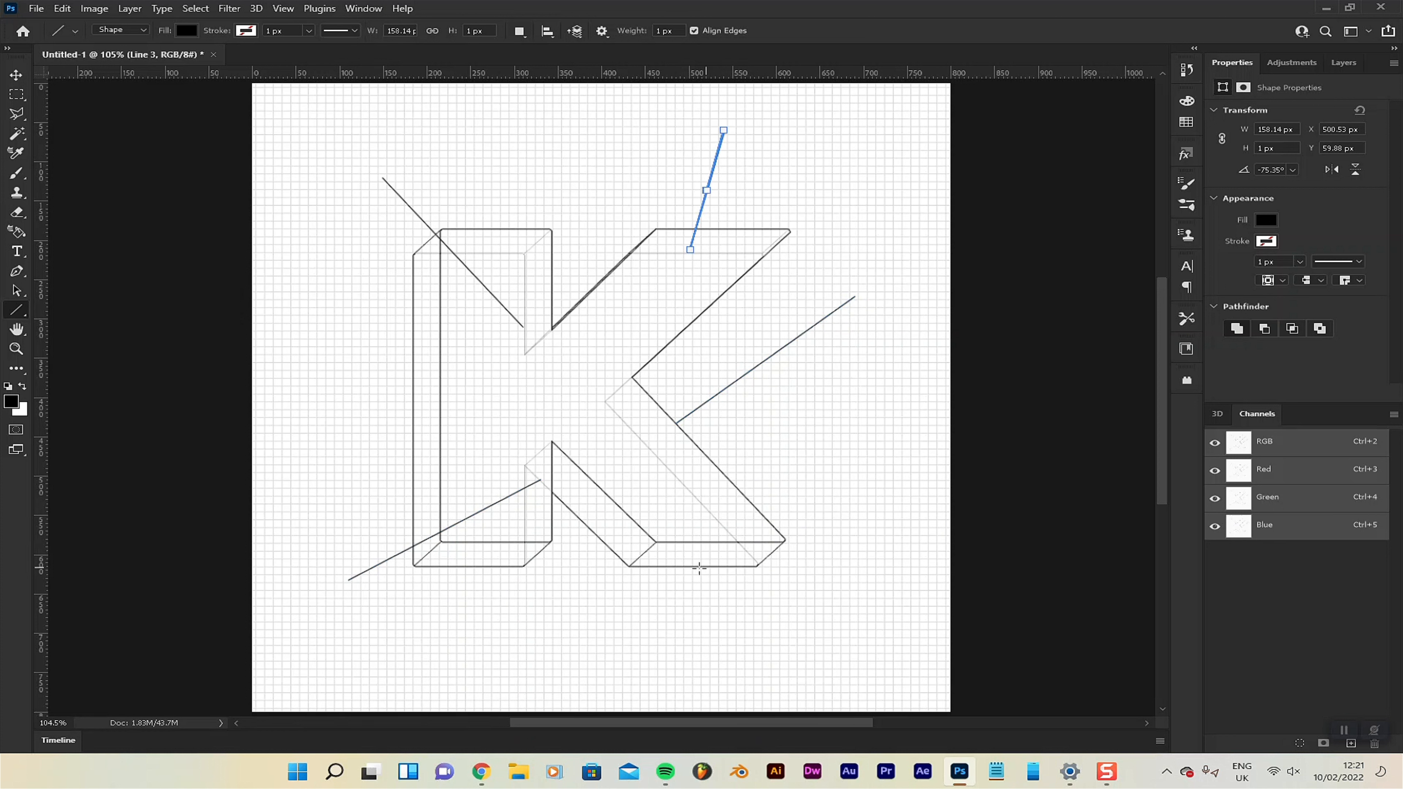
{"action": "left_click_drag", "start_coordinate": [648, 550], "coordinate": [730, 652]}
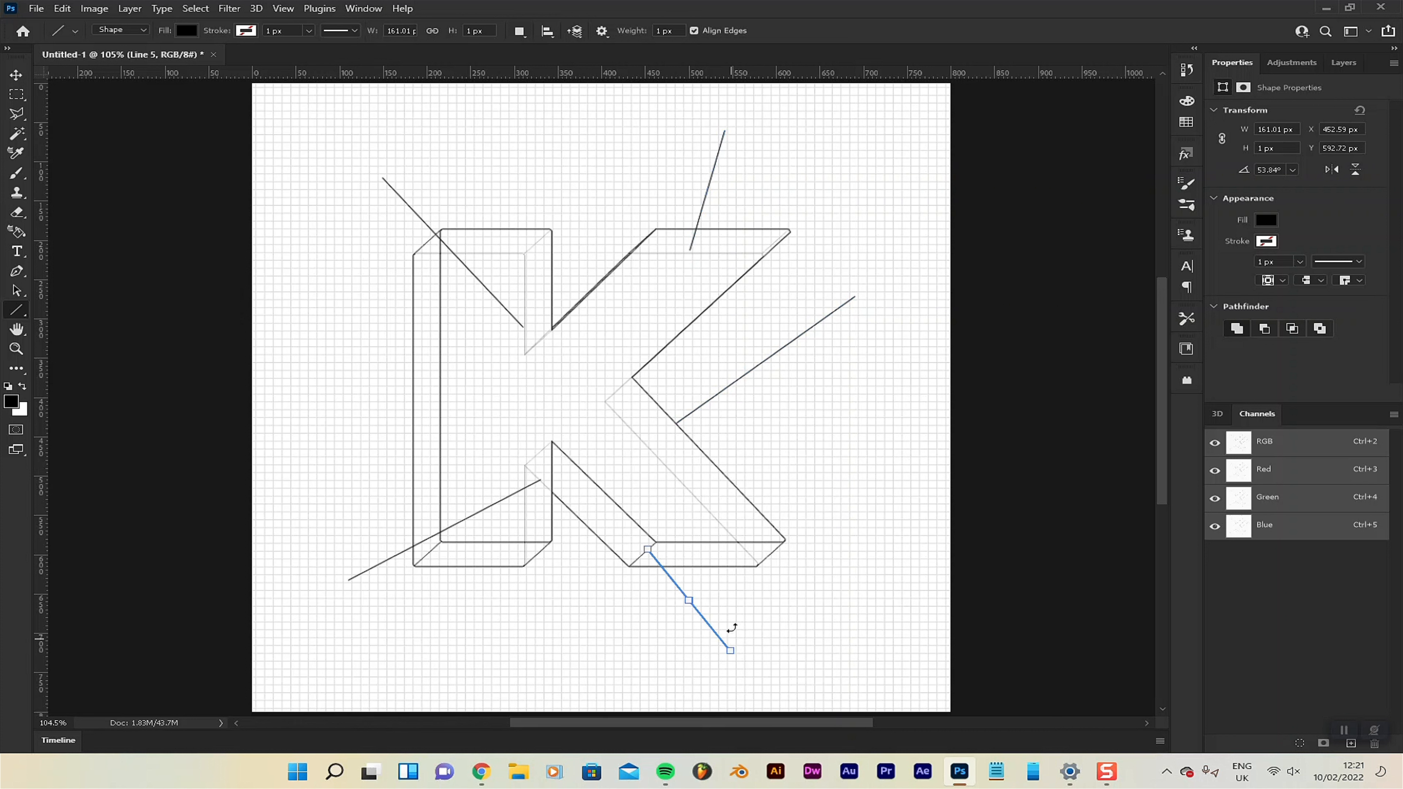
{"action": "key", "text": "v"}
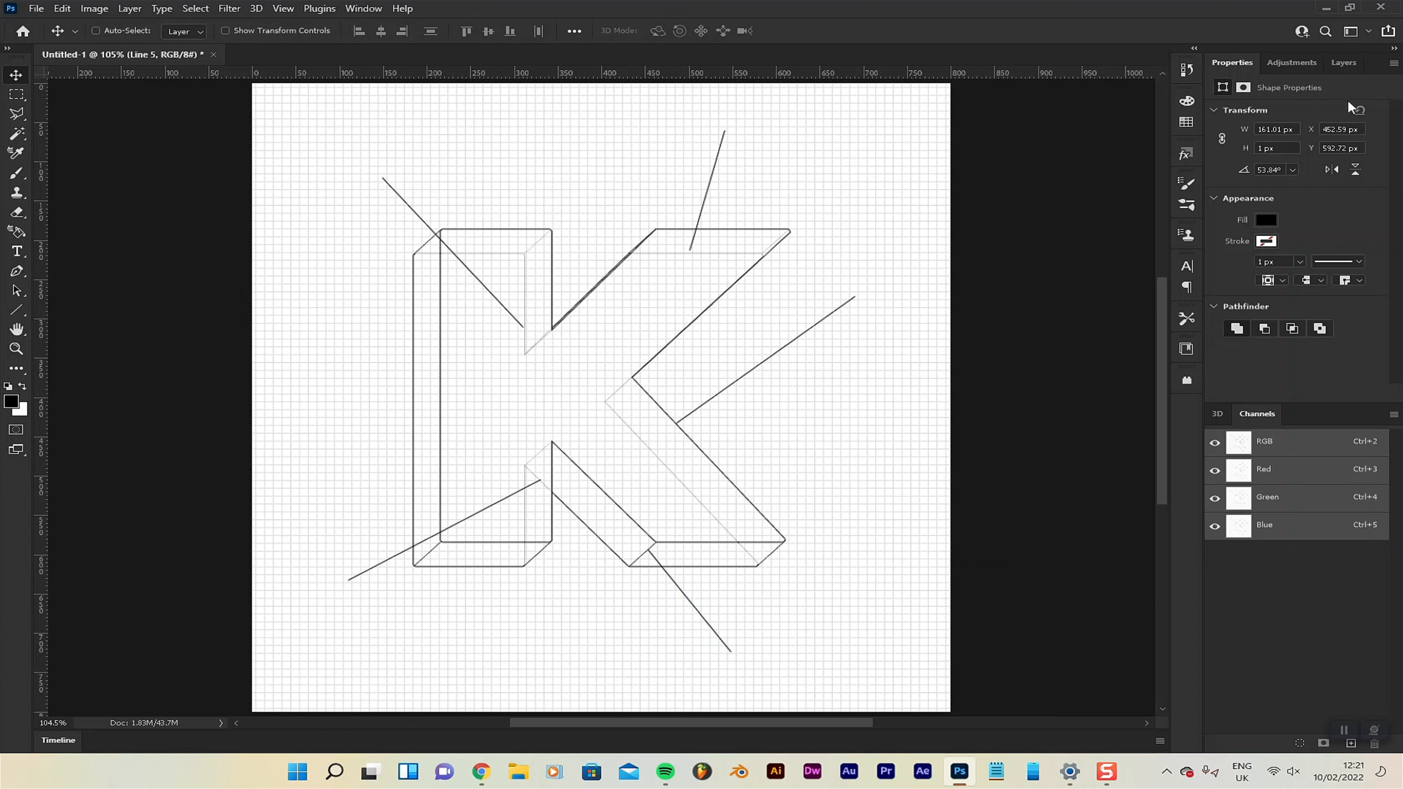
{"action": "left_click", "coordinate": [1287, 62]}
{"action": "left_click", "coordinate": [1343, 64]}
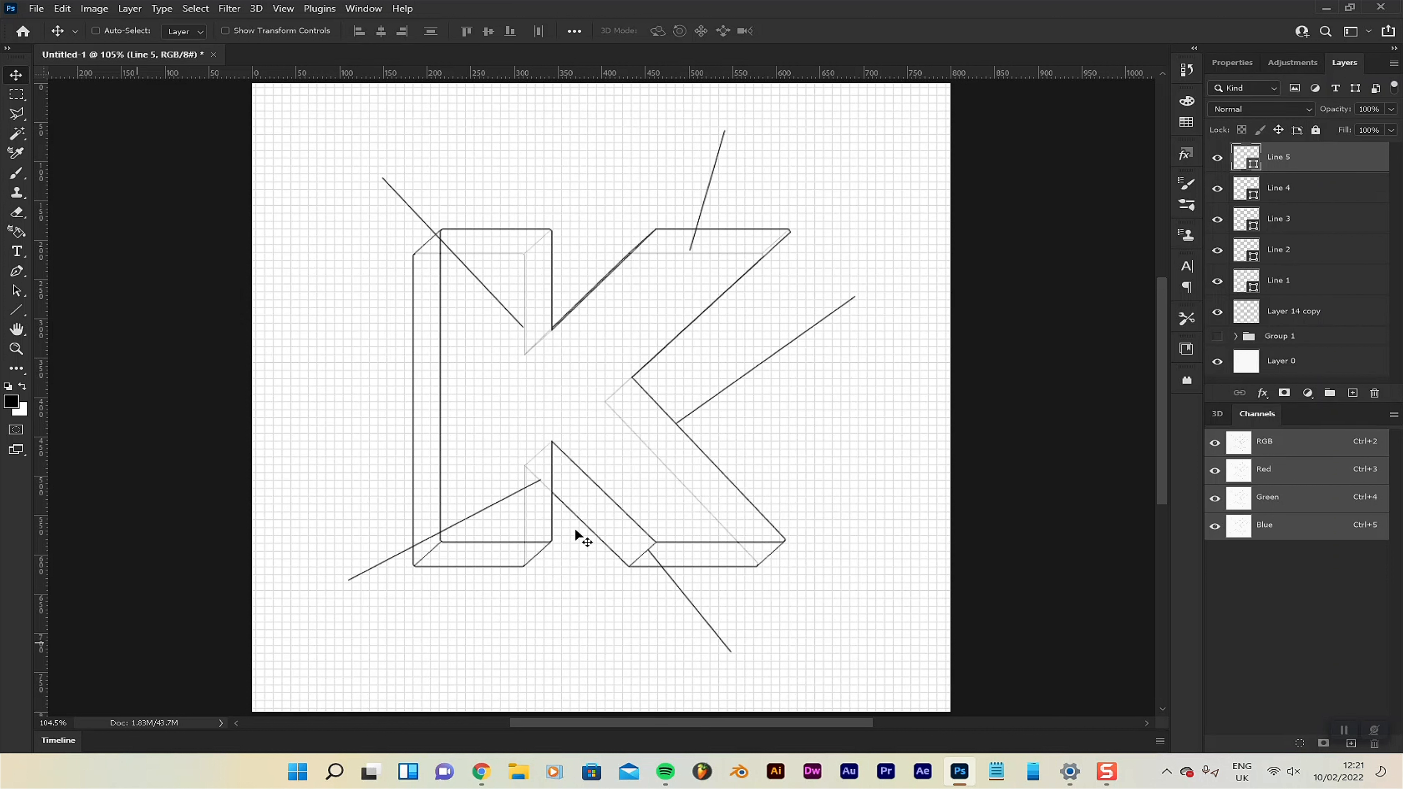
Set up the Type tool with the Gotham font in the Light style at 6 pt.
{"action": "left_click", "coordinate": [17, 252]}
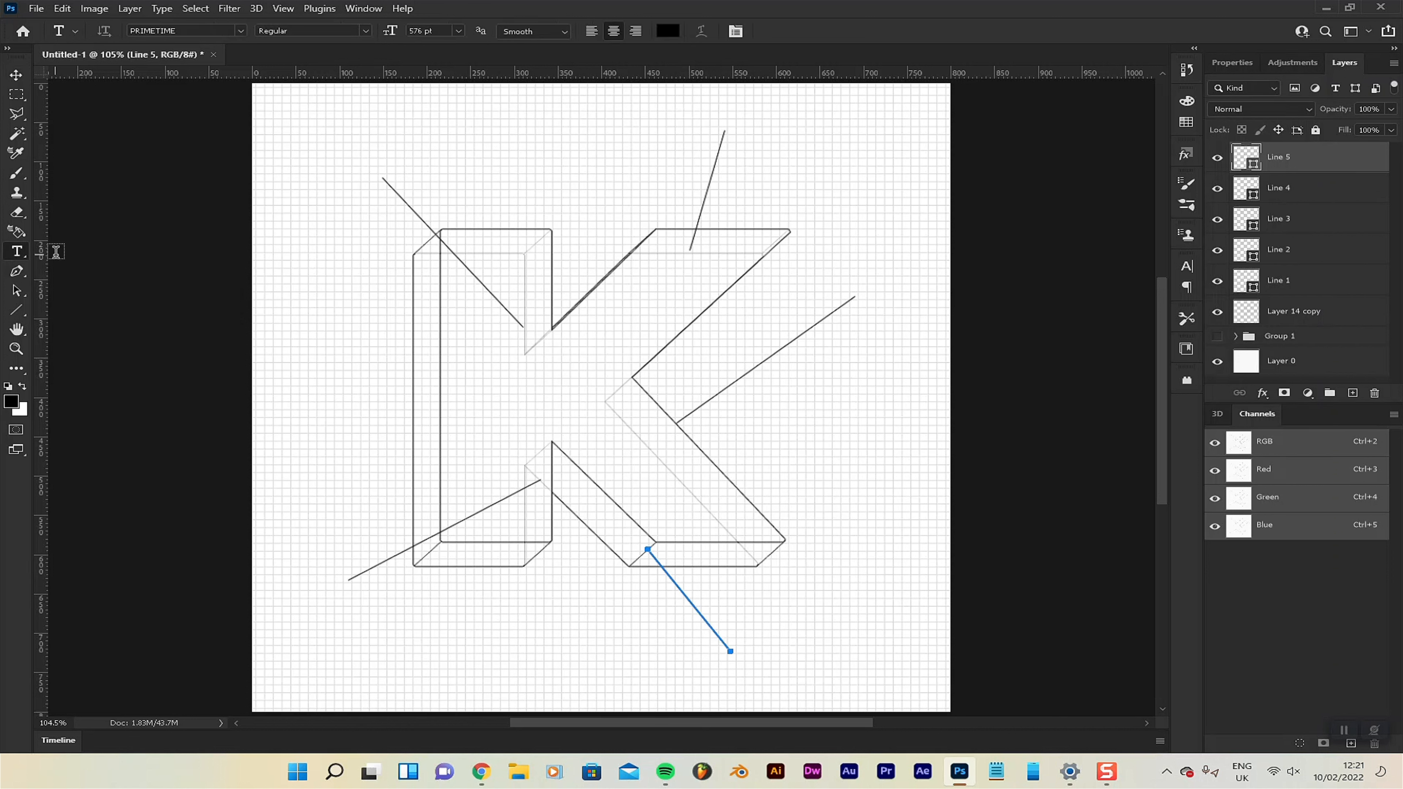
{"action": "left_click", "coordinate": [459, 31]}
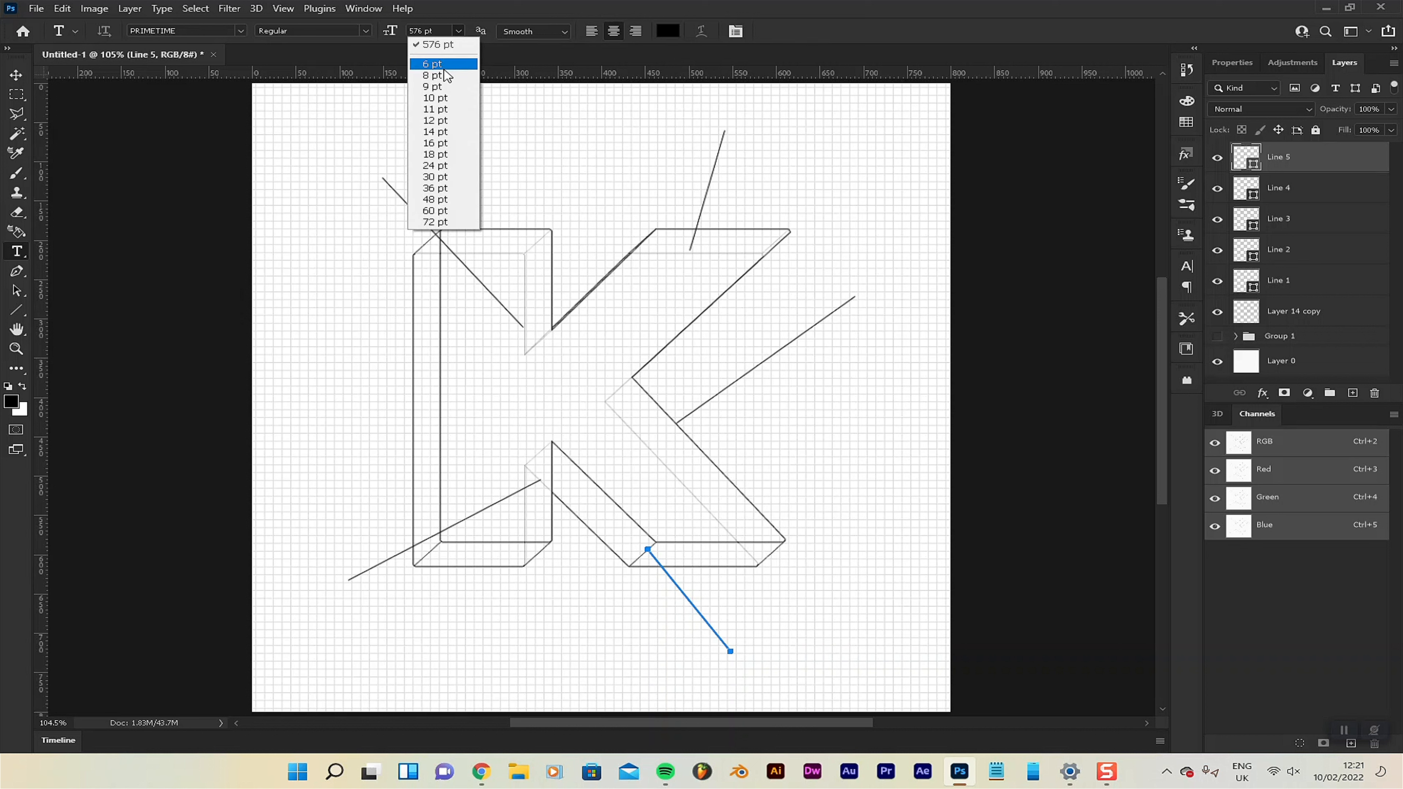
{"action": "left_click", "coordinate": [445, 65]}
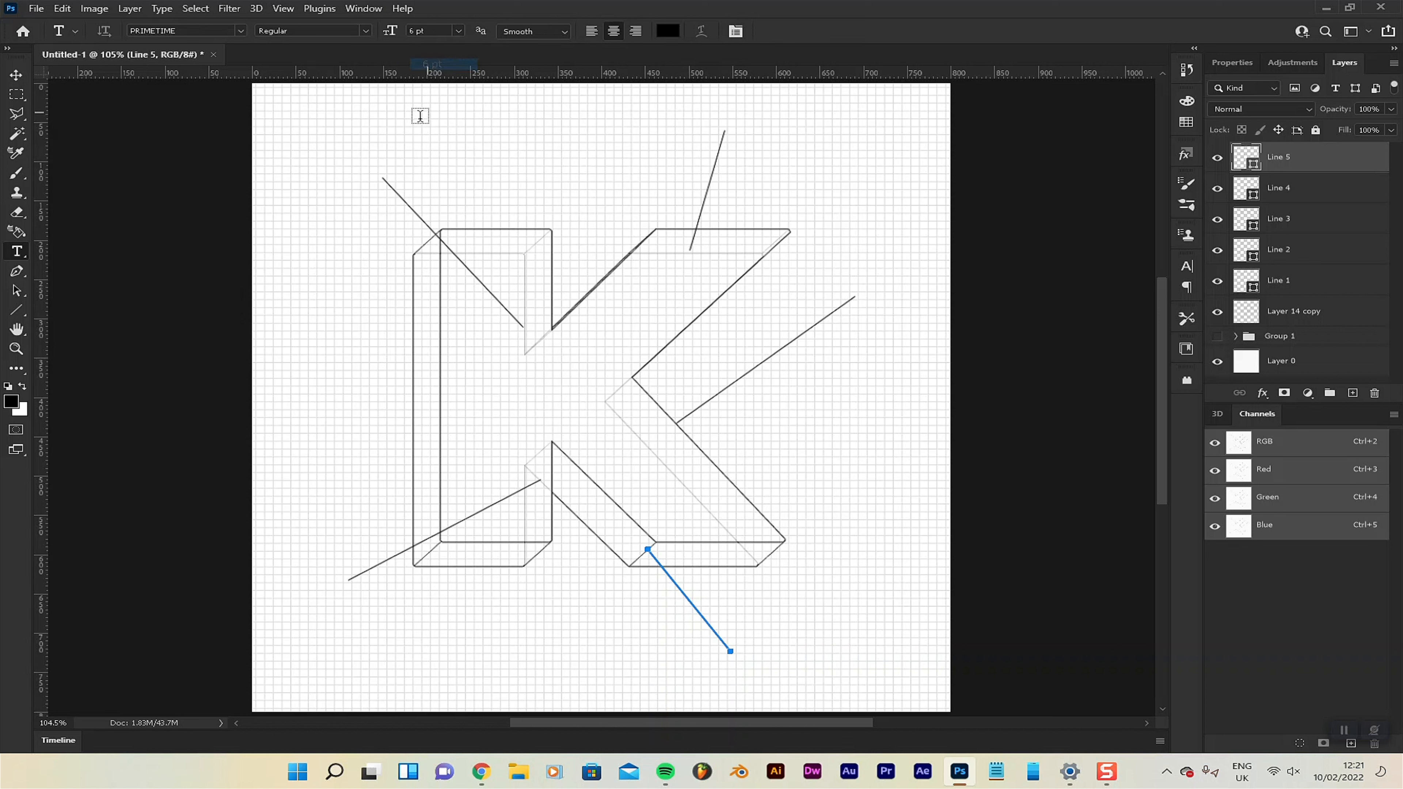
{"action": "left_click", "coordinate": [242, 31]}
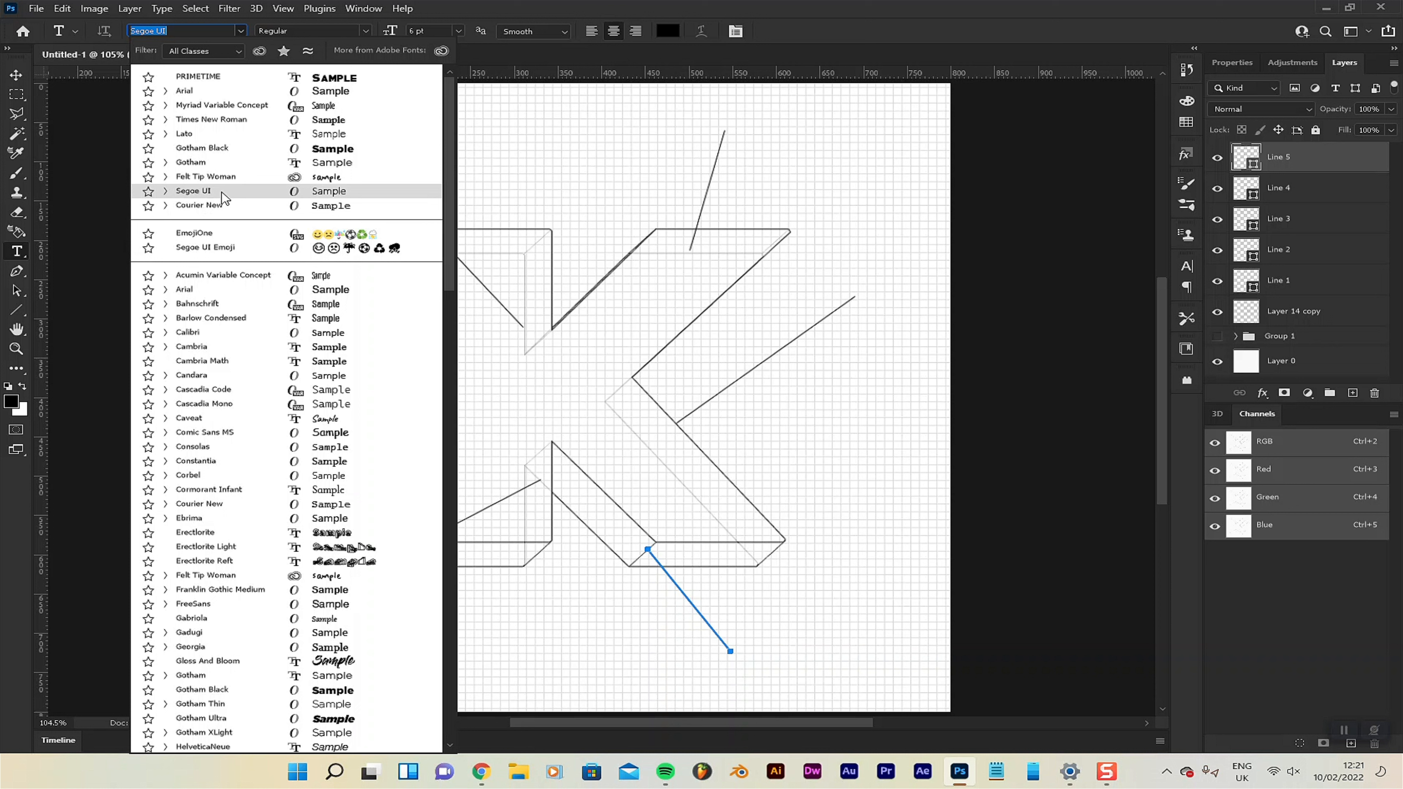
{"action": "left_click", "coordinate": [218, 167]}
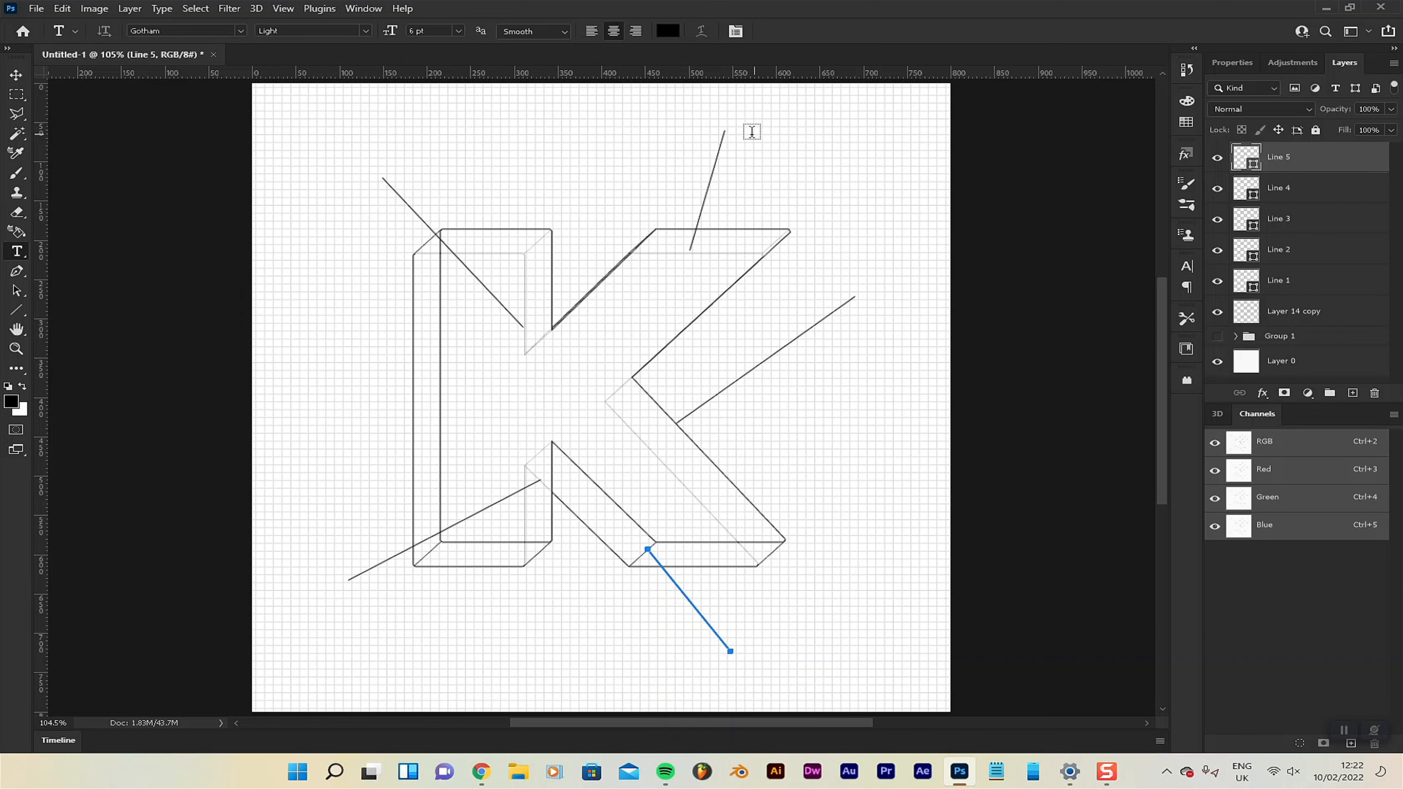
Add the label "photoshop" at the upper end of the leader line from the K's arm, shifted about 12 px right.
{"action": "scroll", "coordinate": [829, 119], "scroll_direction": "up", "scroll_amount": 3}
{"action": "scroll", "coordinate": [847, 119], "scroll_direction": "up", "scroll_amount": 6}
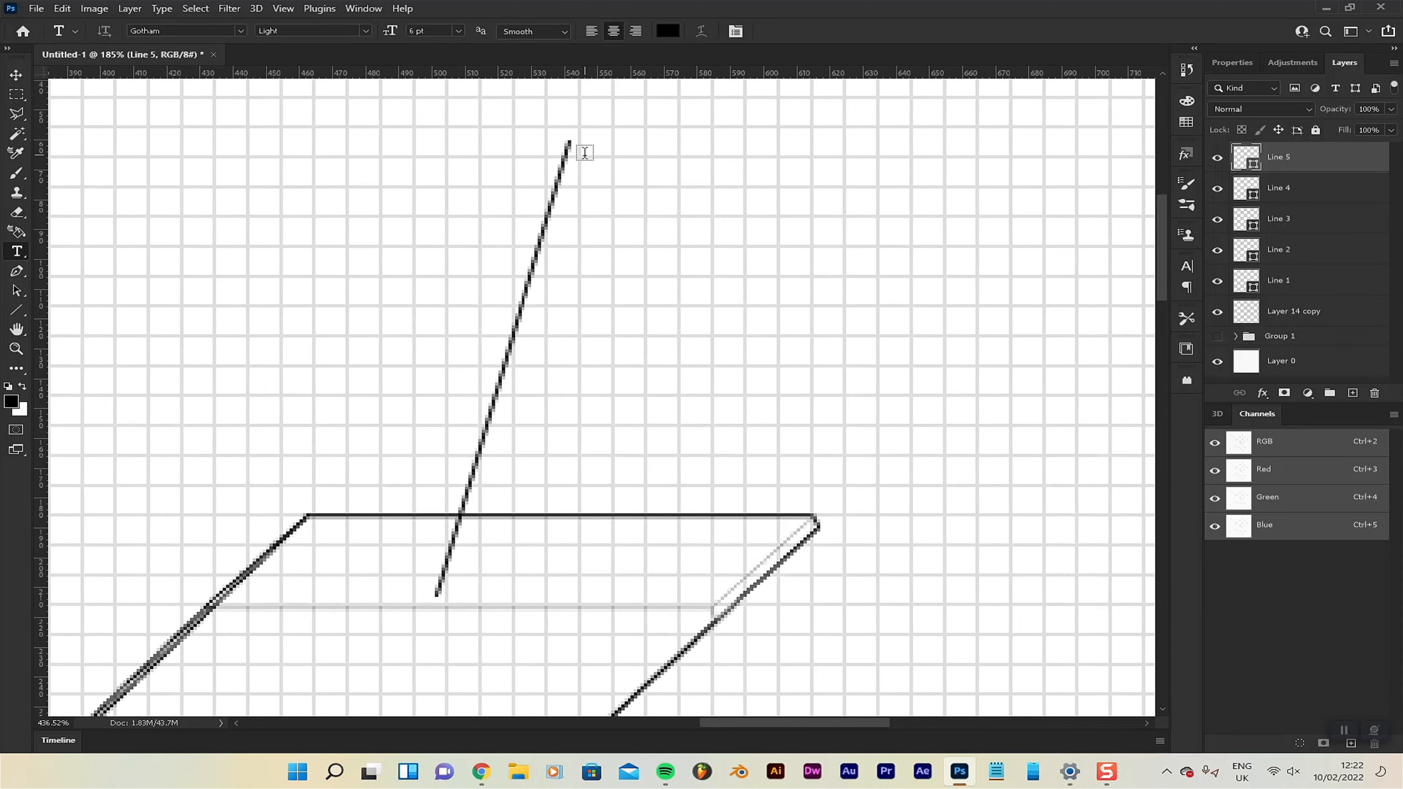
{"action": "scroll", "coordinate": [615, 201], "scroll_direction": "up", "scroll_amount": 1}
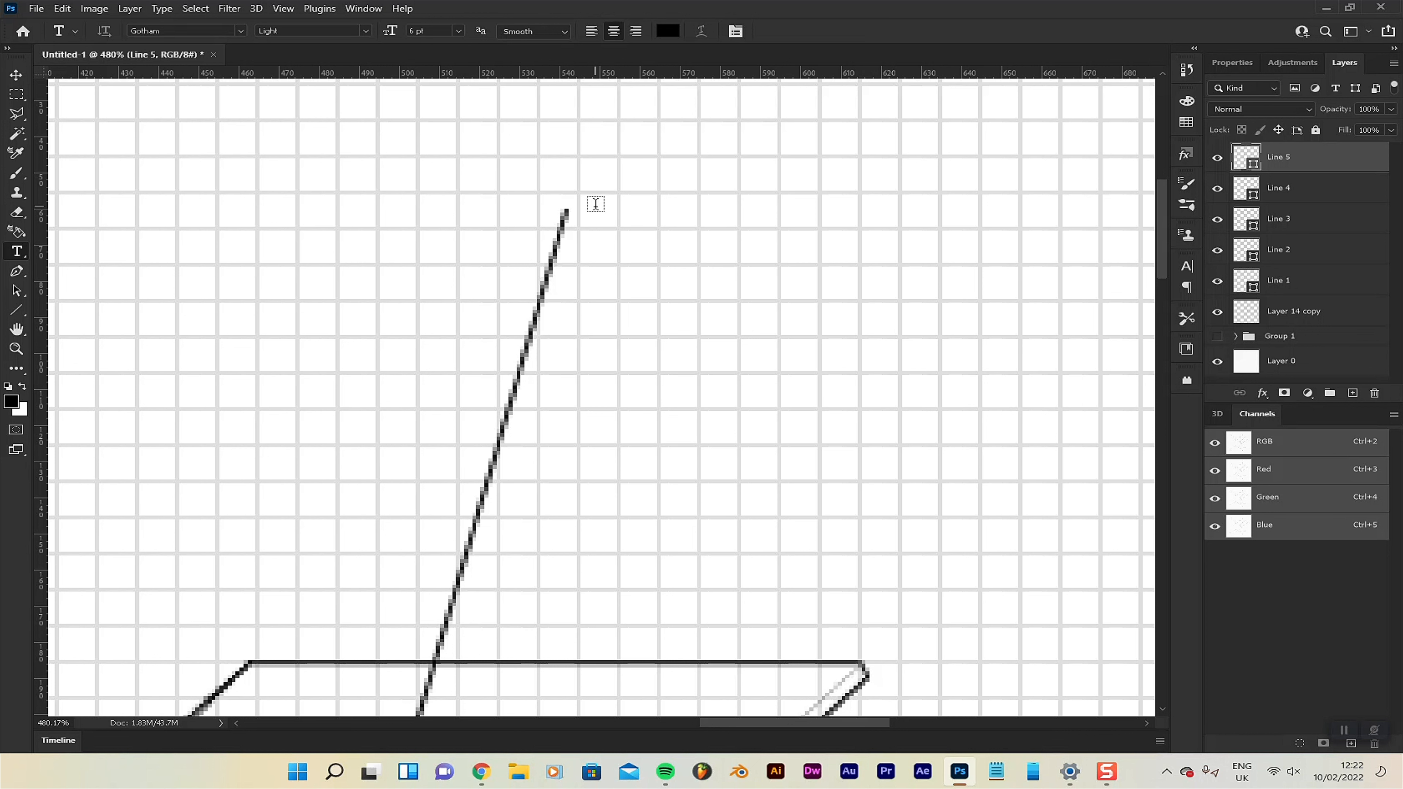
{"action": "scroll", "coordinate": [593, 202], "scroll_direction": "up", "scroll_amount": 2}
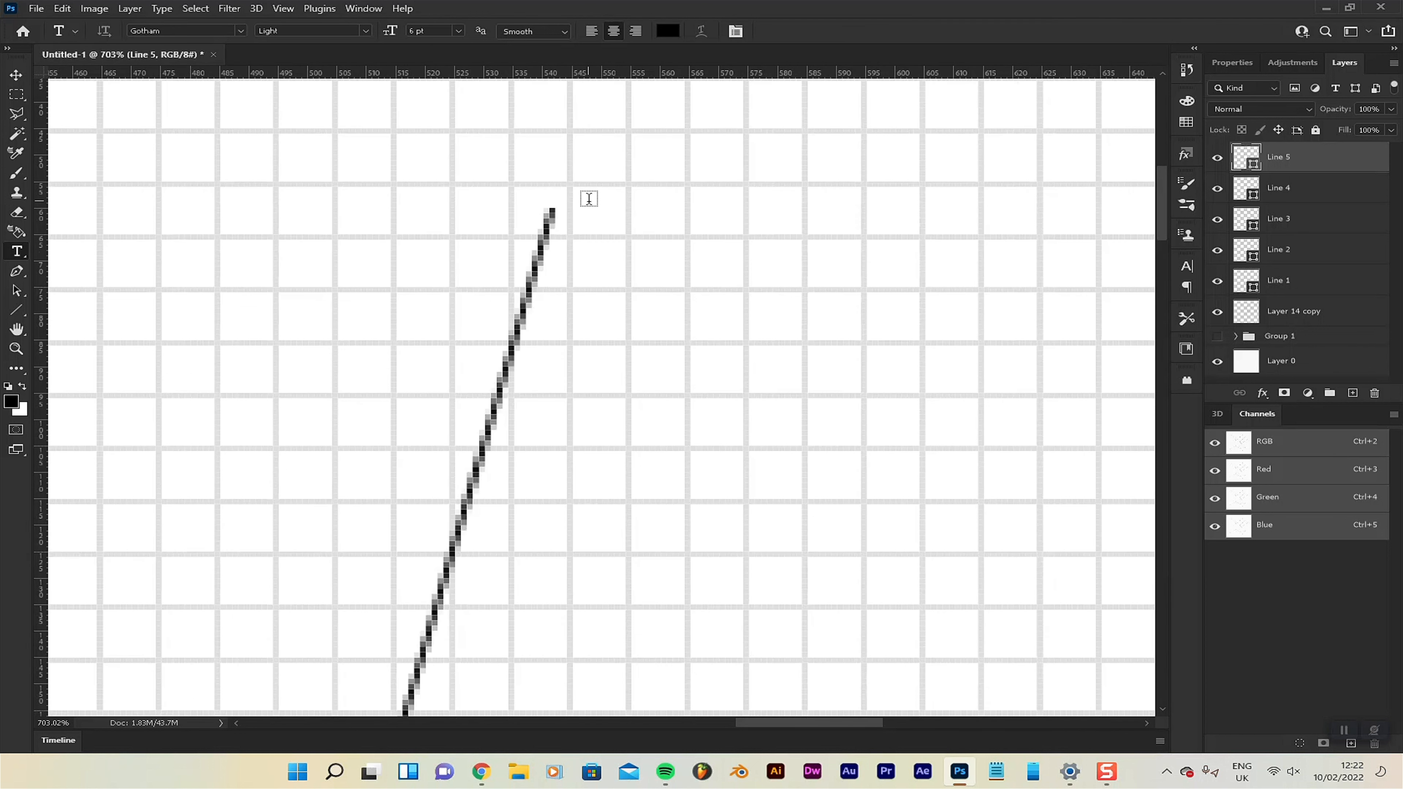
{"action": "left_click", "coordinate": [586, 191]}
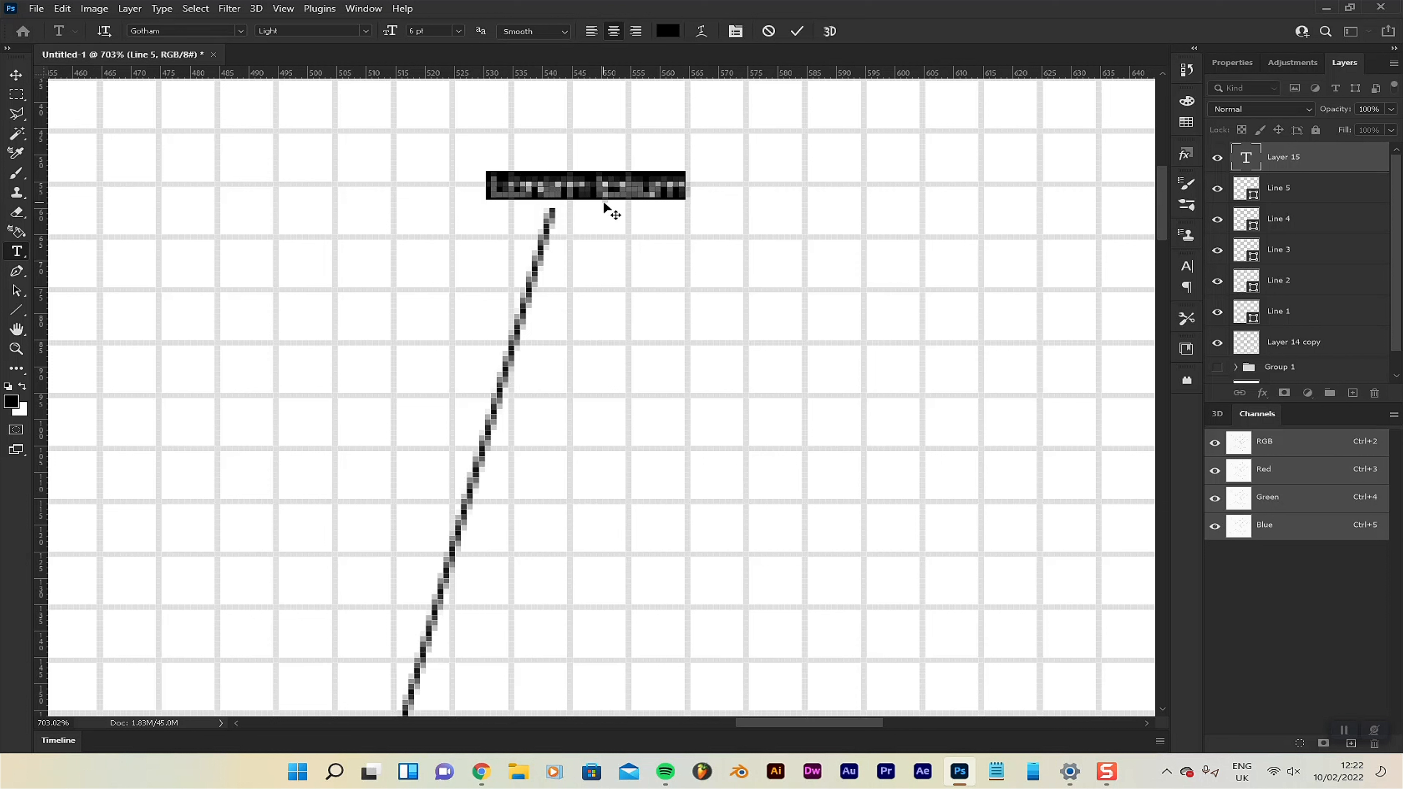
{"action": "type", "text": "photo"}
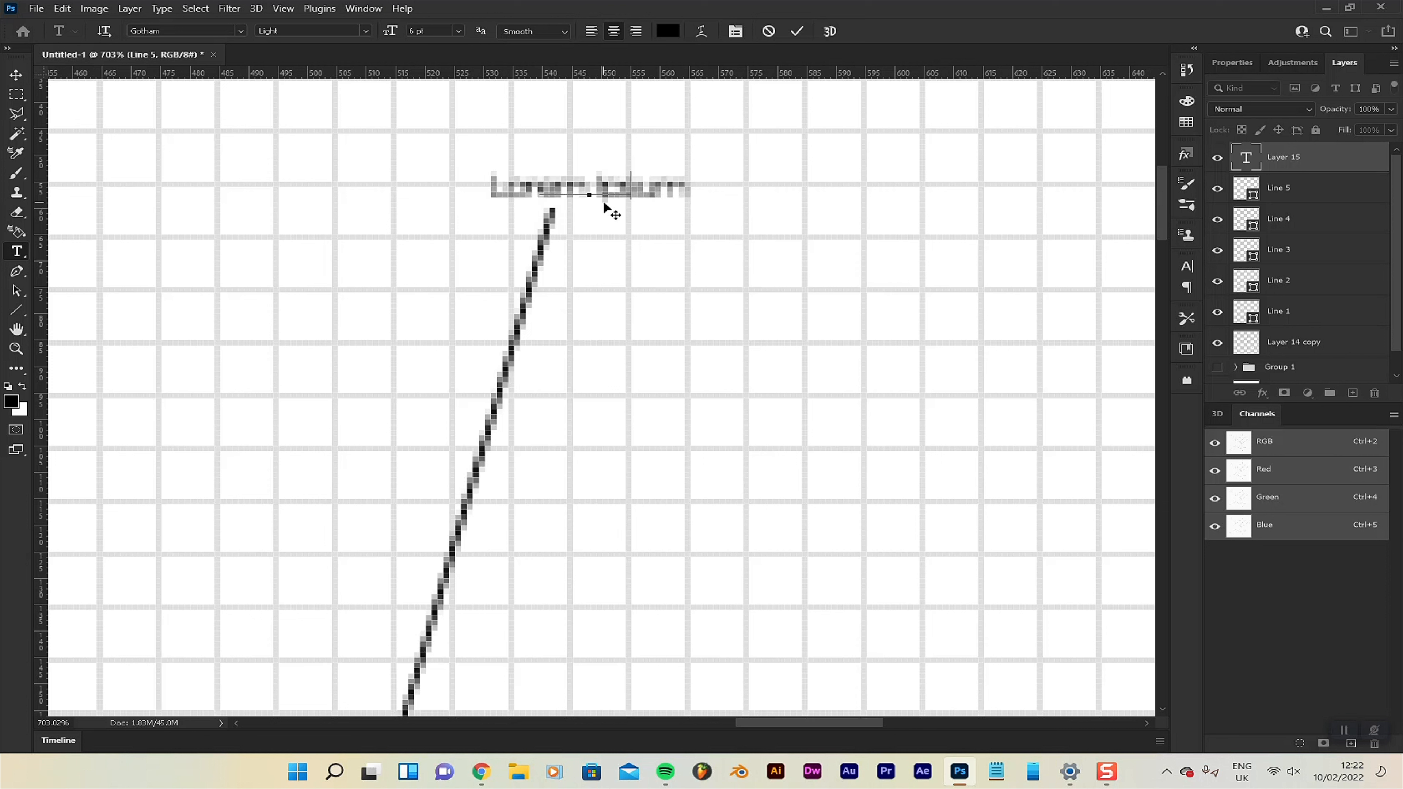
{"action": "type", "text": "shop"}
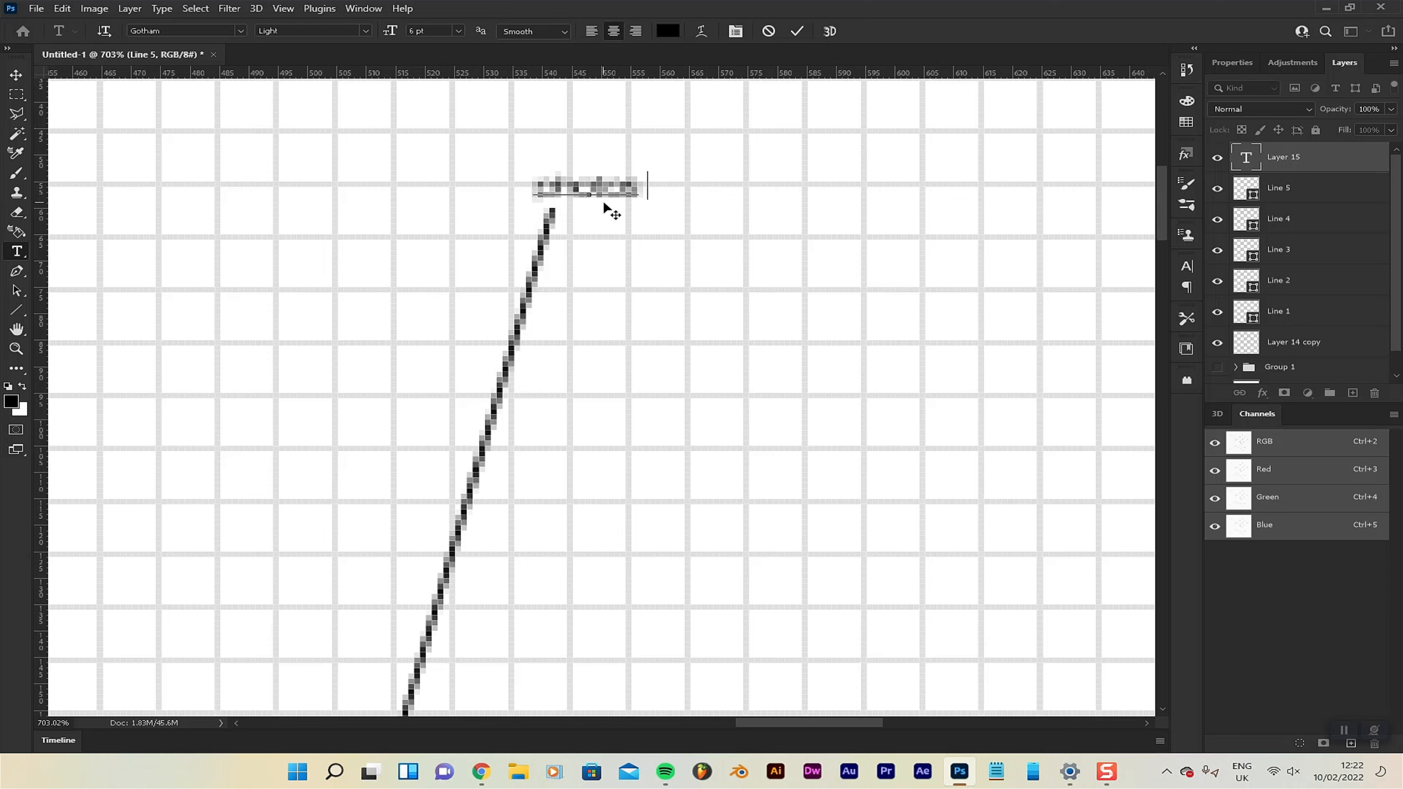
{"action": "left_click", "coordinate": [15, 75]}
{"action": "left_click_drag", "start_coordinate": [585, 201], "coordinate": [649, 207]}
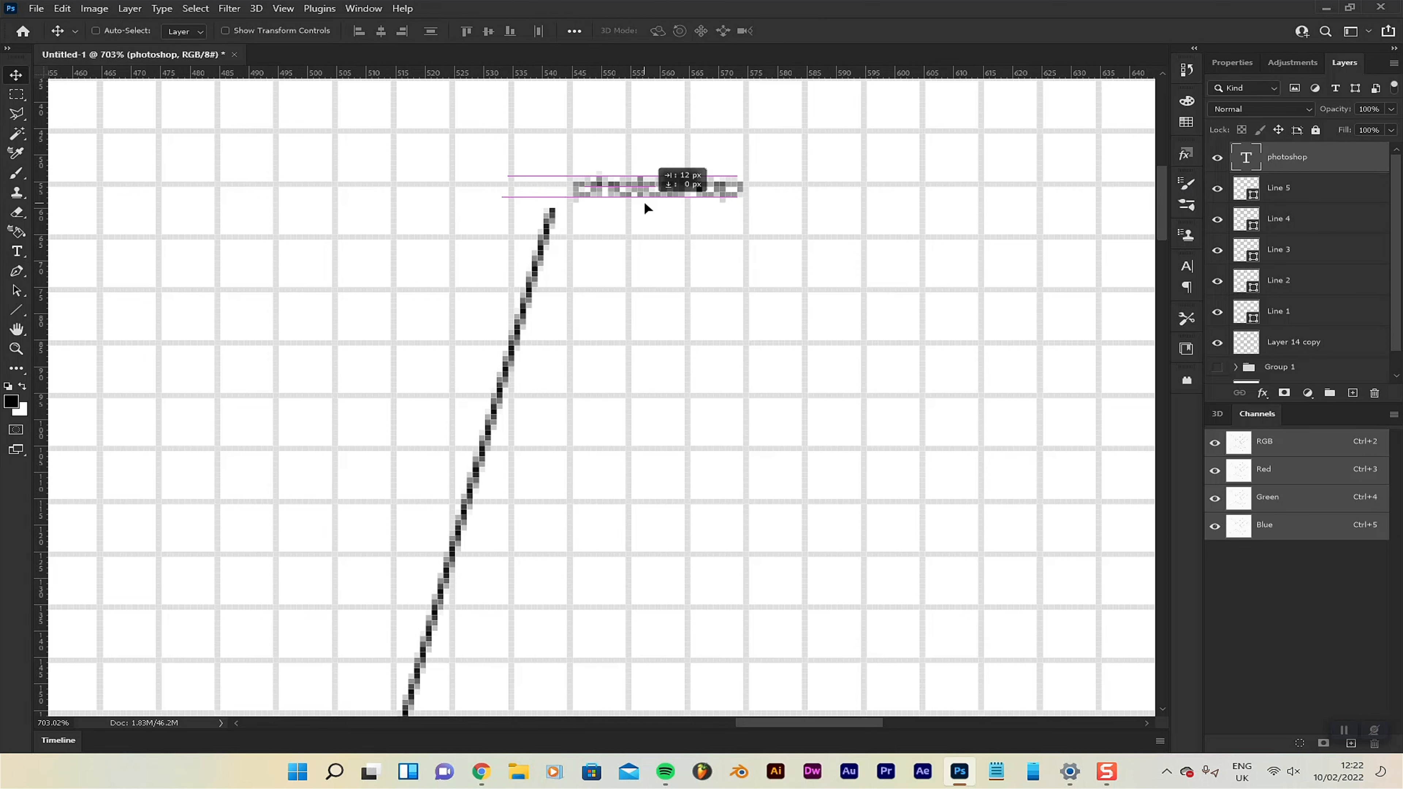
Add the label "after_effects_" and position it just beyond the outer end of the leader line right of the K.
{"action": "scroll", "coordinate": [826, 327], "scroll_direction": "down", "scroll_amount": 1}
{"action": "scroll", "coordinate": [834, 338], "scroll_direction": "down", "scroll_amount": 10}
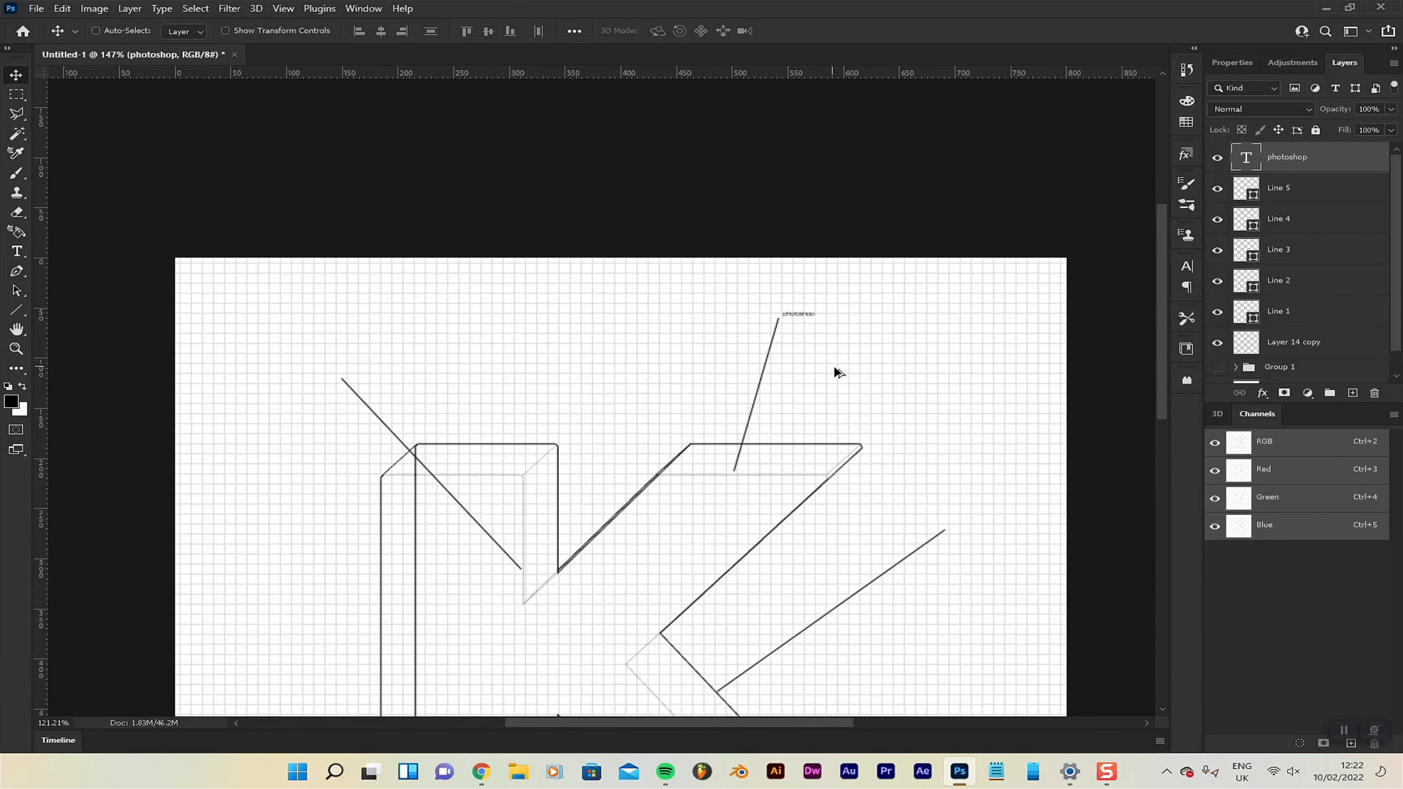
{"action": "scroll", "coordinate": [1062, 436], "scroll_direction": "up", "scroll_amount": 9}
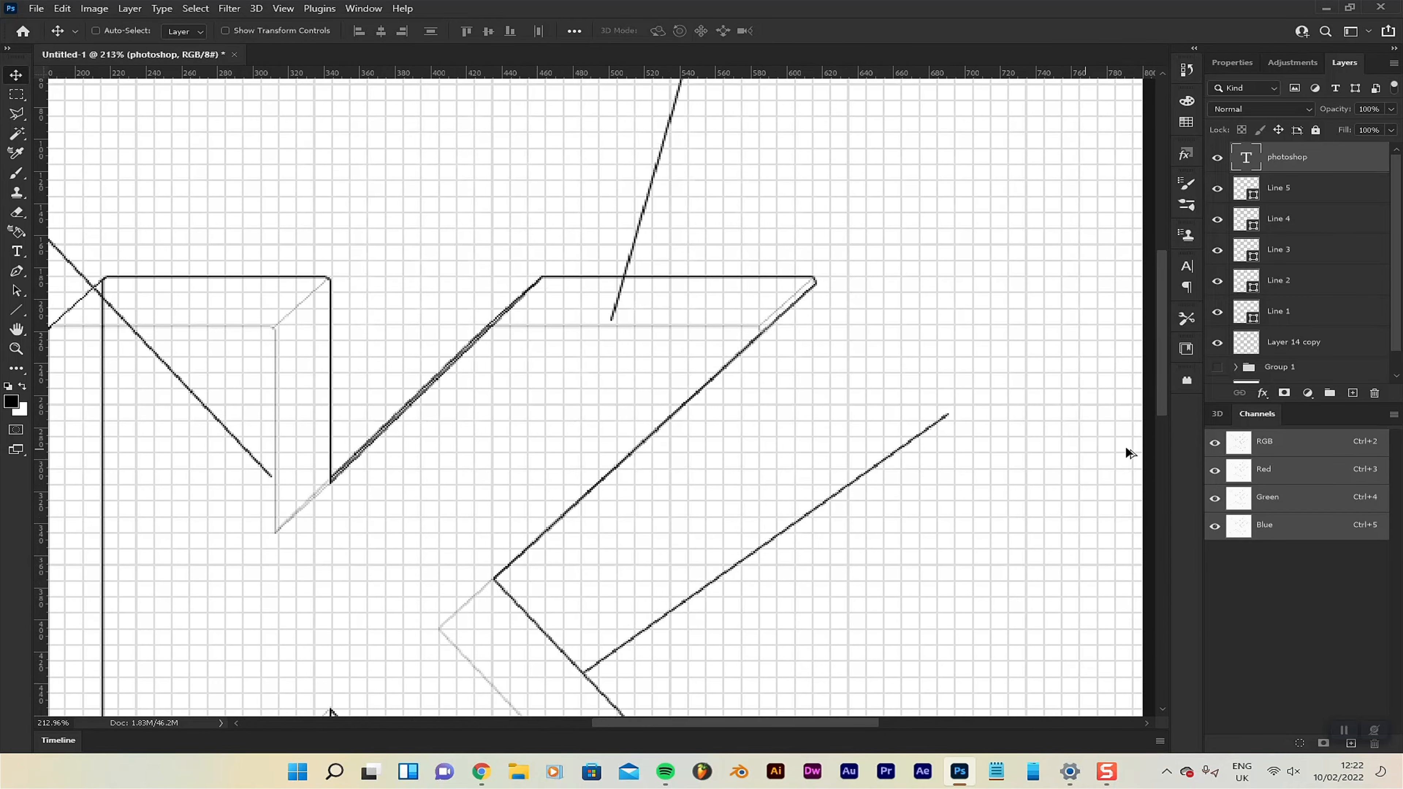
{"action": "scroll", "coordinate": [815, 357], "scroll_direction": "up", "scroll_amount": 2}
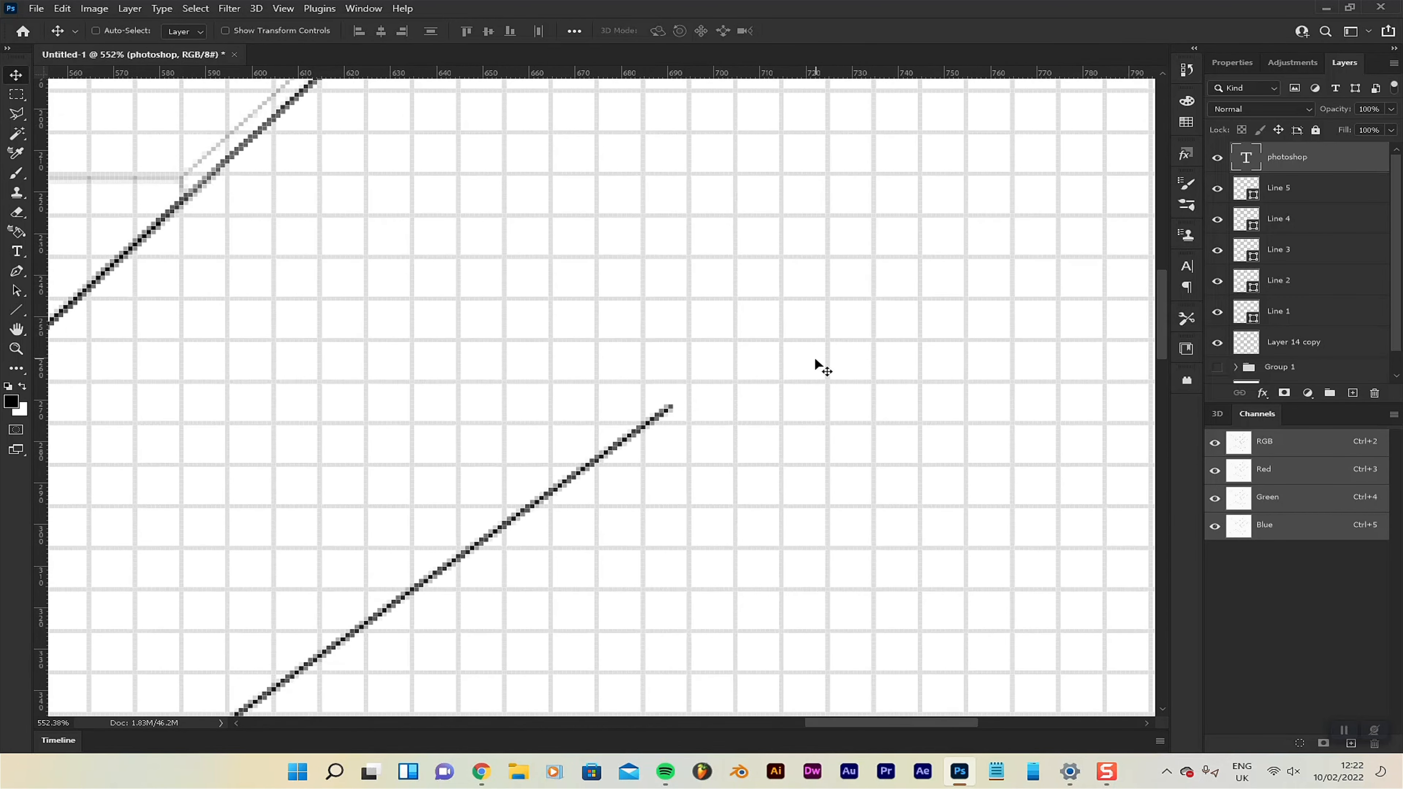
{"action": "scroll", "coordinate": [934, 498], "scroll_direction": "up", "scroll_amount": 1}
{"action": "key", "text": "t"}
{"action": "left_click", "coordinate": [656, 428]}
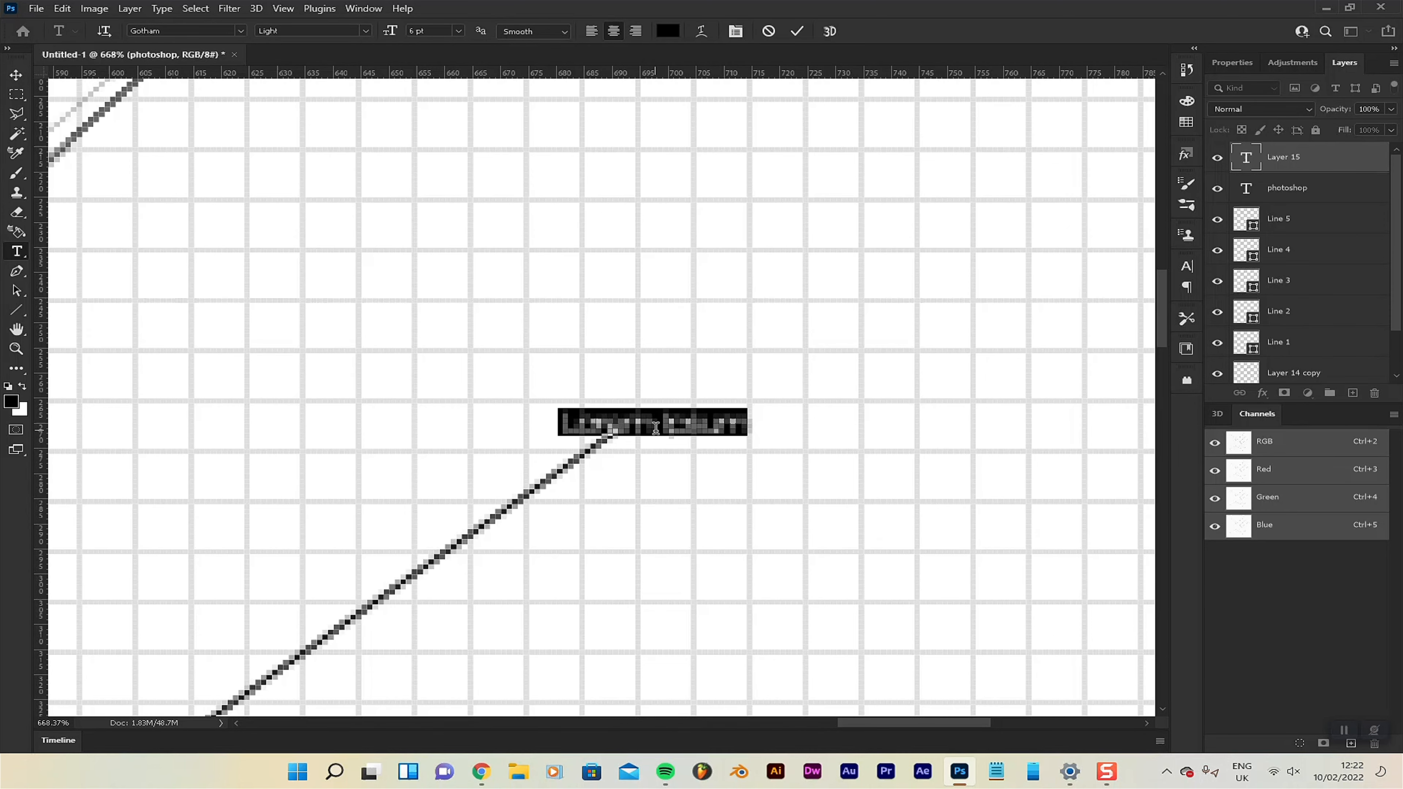
{"action": "type", "text": "after effects"}
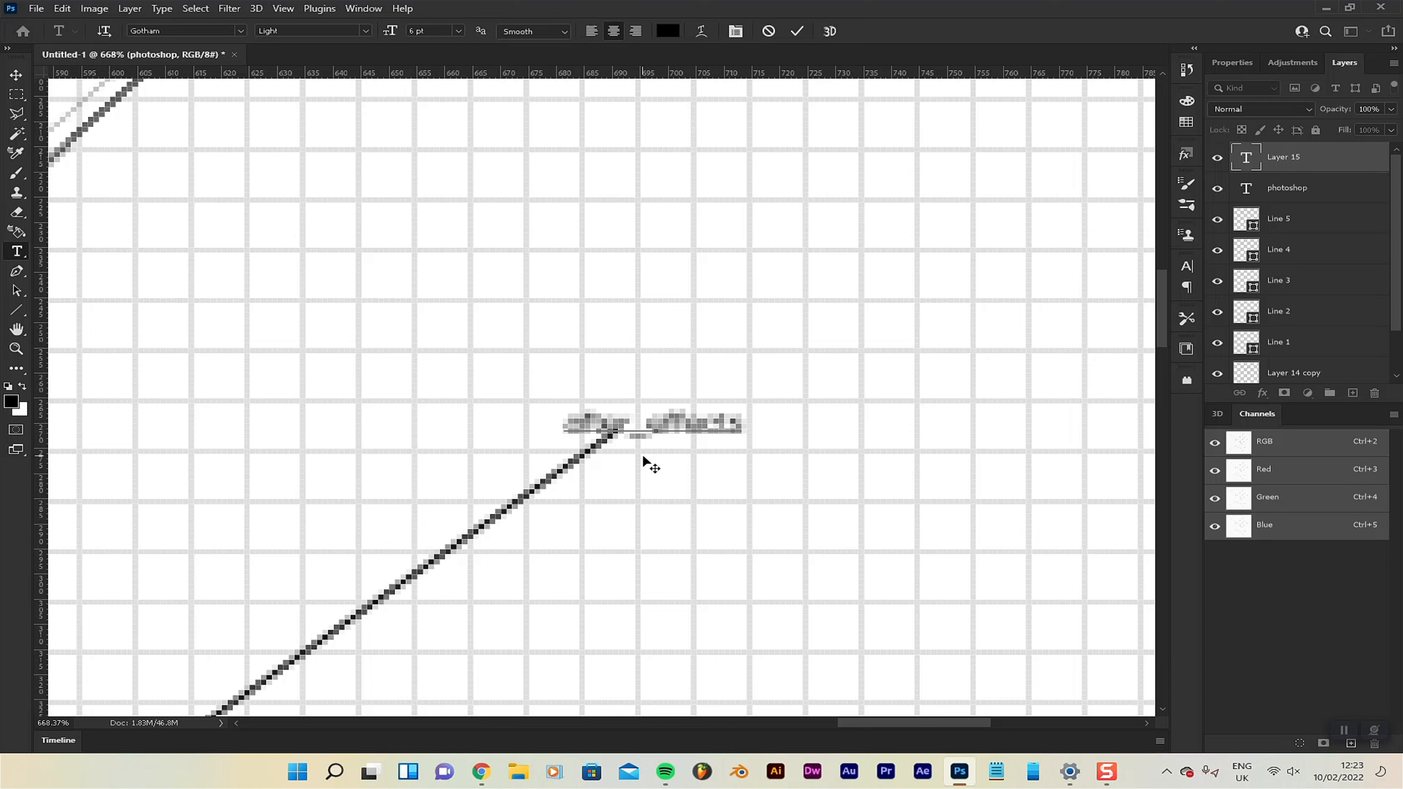
{"action": "type", "text": "_"}
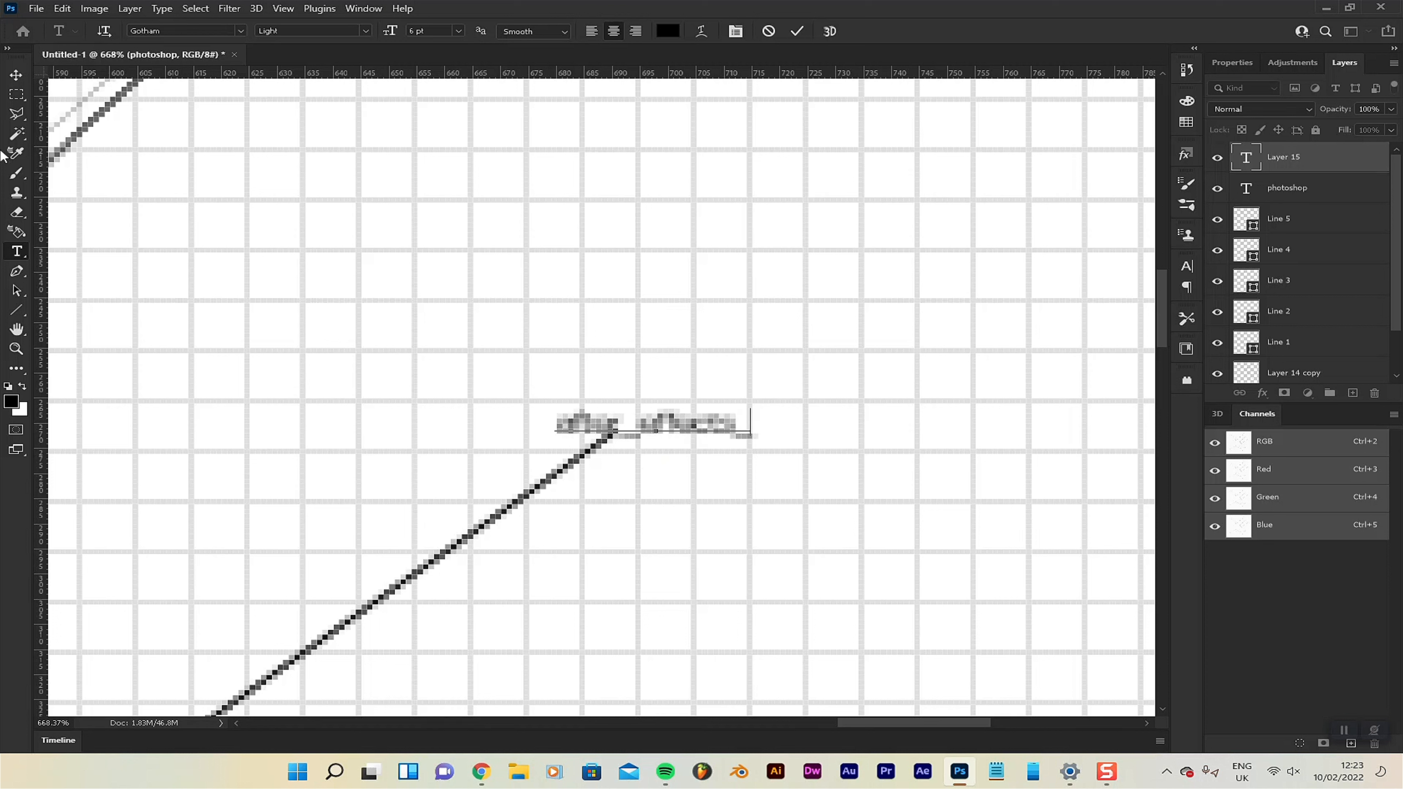
{"action": "left_click", "coordinate": [15, 75]}
{"action": "left_click_drag", "start_coordinate": [713, 422], "coordinate": [785, 419]}
Add the label "remiere_pro_" at the outer end of the leader line below the K's leg.
{"action": "scroll", "coordinate": [743, 486], "scroll_direction": "down", "scroll_amount": 10}
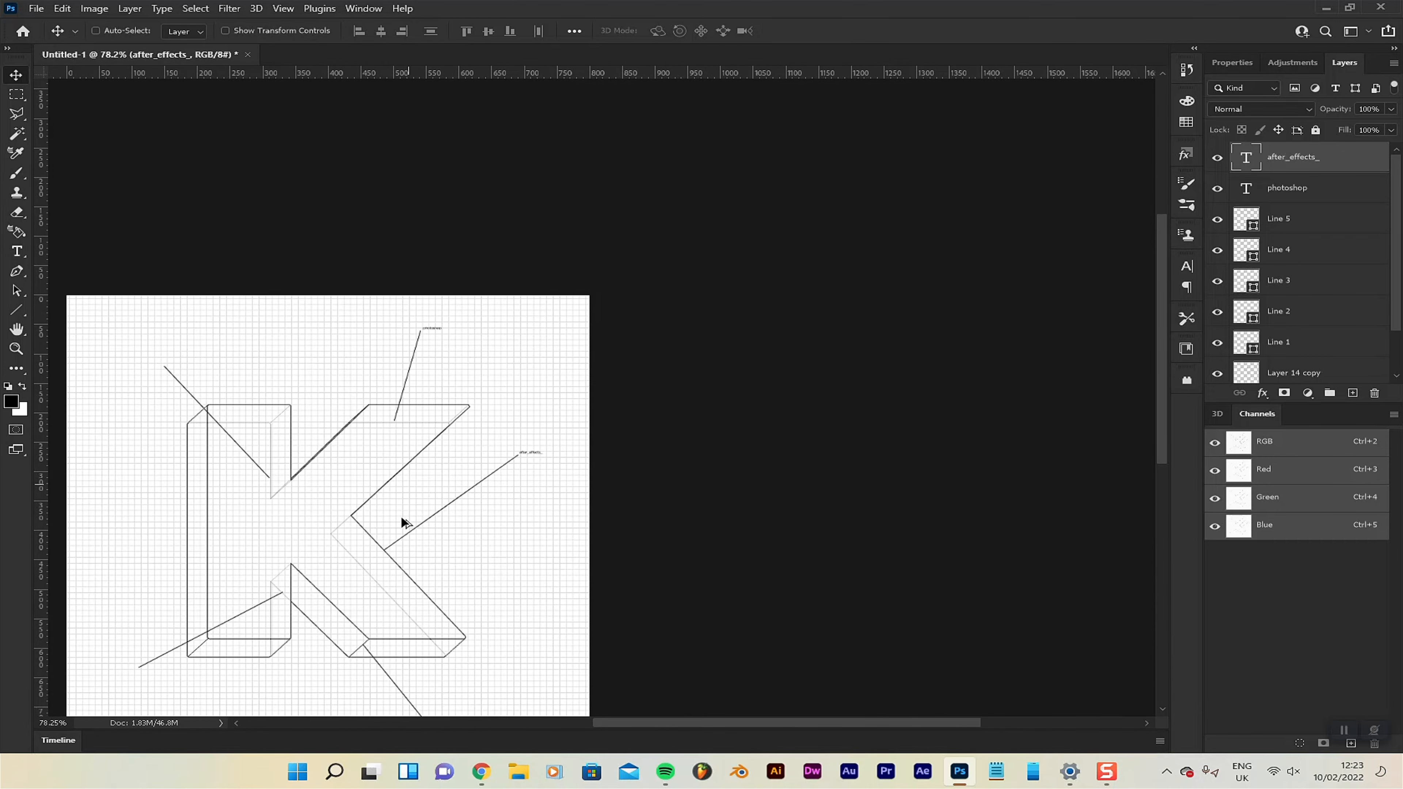
{"action": "scroll", "coordinate": [389, 606], "scroll_direction": "up", "scroll_amount": 1}
{"action": "key", "text": "space"}
{"action": "left_click_drag", "start_coordinate": [408, 591], "coordinate": [649, 270]}
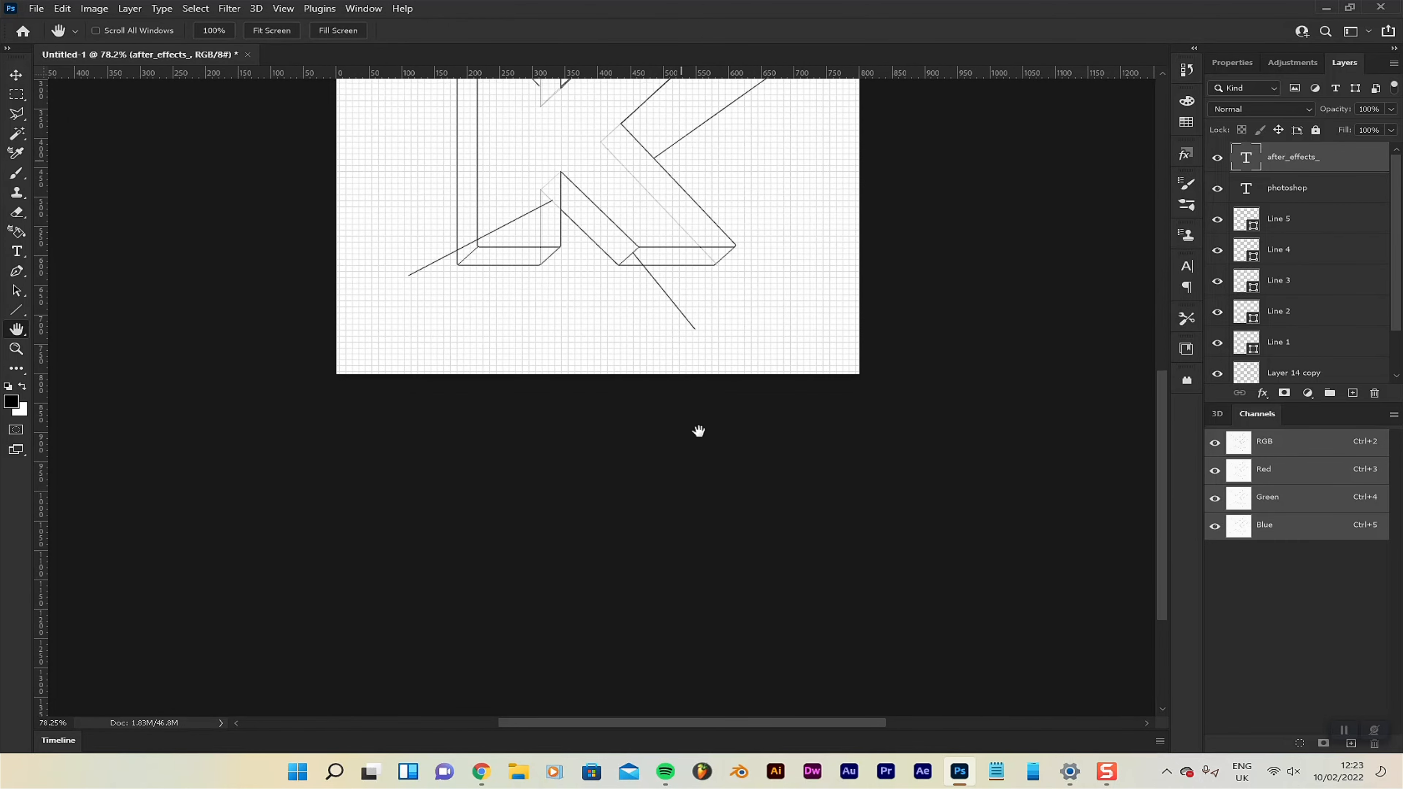
{"action": "scroll", "coordinate": [723, 288], "scroll_direction": "up", "scroll_amount": 2}
{"action": "left_click_drag", "start_coordinate": [733, 254], "coordinate": [700, 409]}
{"action": "scroll", "coordinate": [700, 409], "scroll_direction": "up", "scroll_amount": 5}
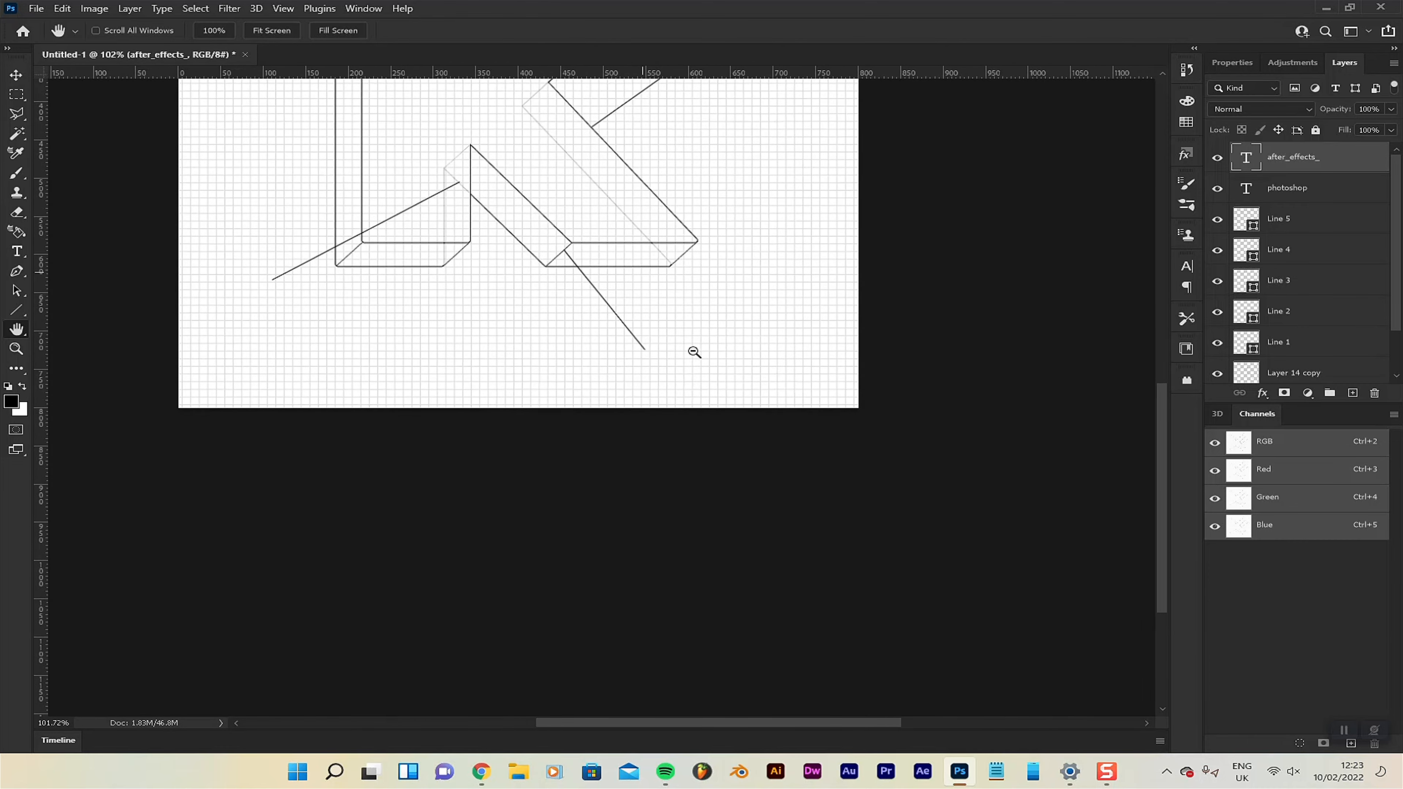
{"action": "left_click_drag", "start_coordinate": [711, 334], "coordinate": [686, 467]}
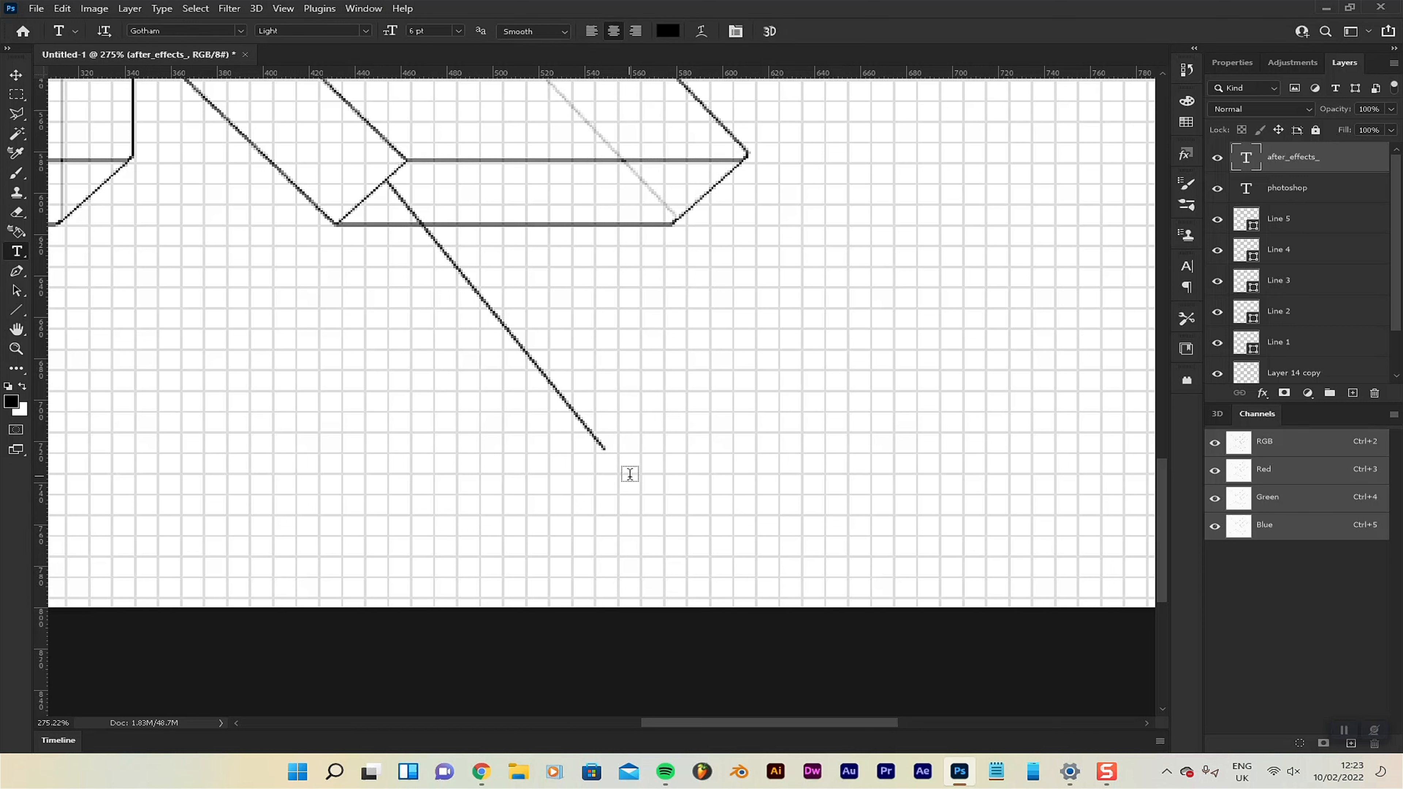
{"action": "left_click", "coordinate": [638, 451]}
{"action": "scroll", "coordinate": [636, 461], "scroll_direction": "up", "scroll_amount": 3}
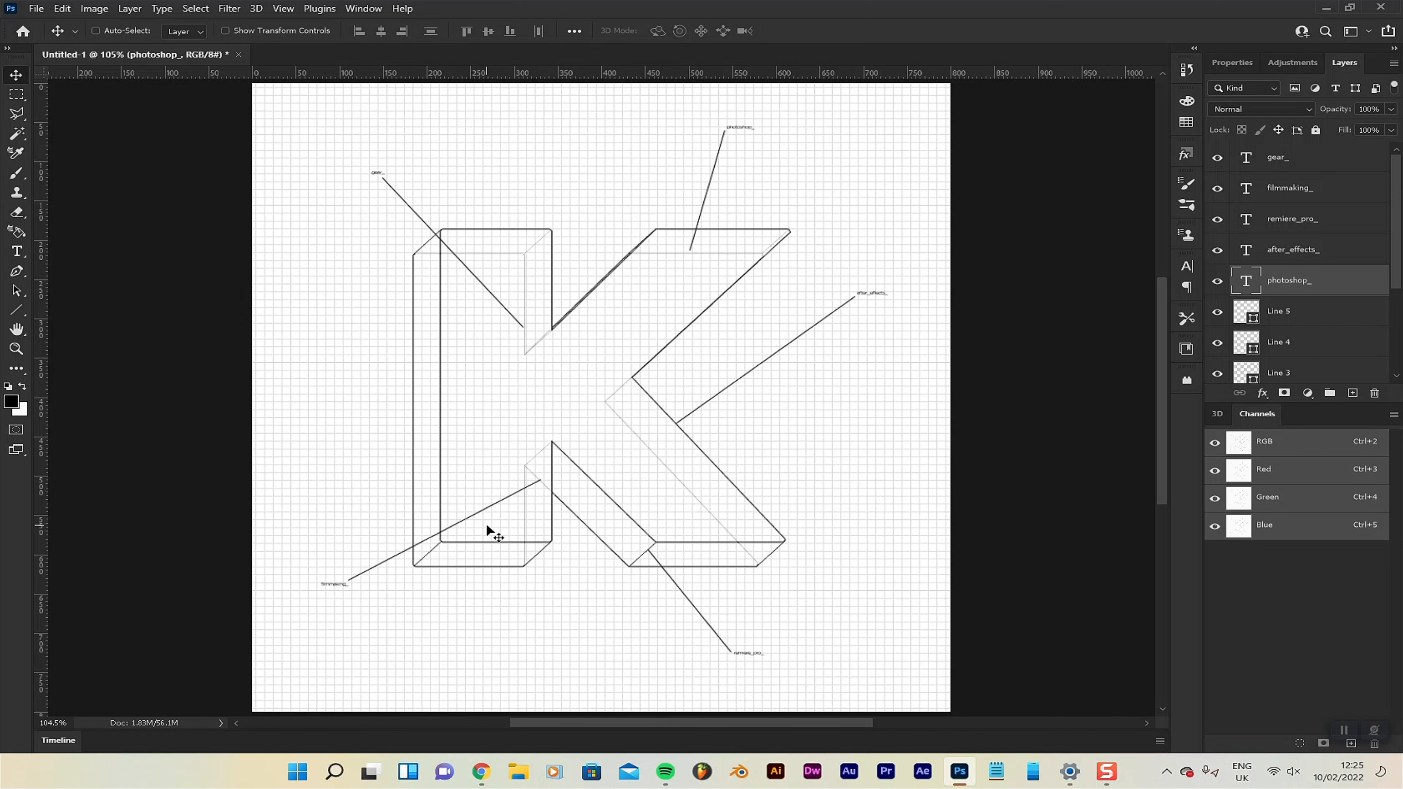
Start a Save for Web export of the artwork and set its file format to JPEG.
{"action": "key", "text": "ctrl"}
{"action": "key", "text": "ctrl+alt+shift+s"}
{"action": "left_click_drag", "start_coordinate": [973, 165], "coordinate": [642, 79]}
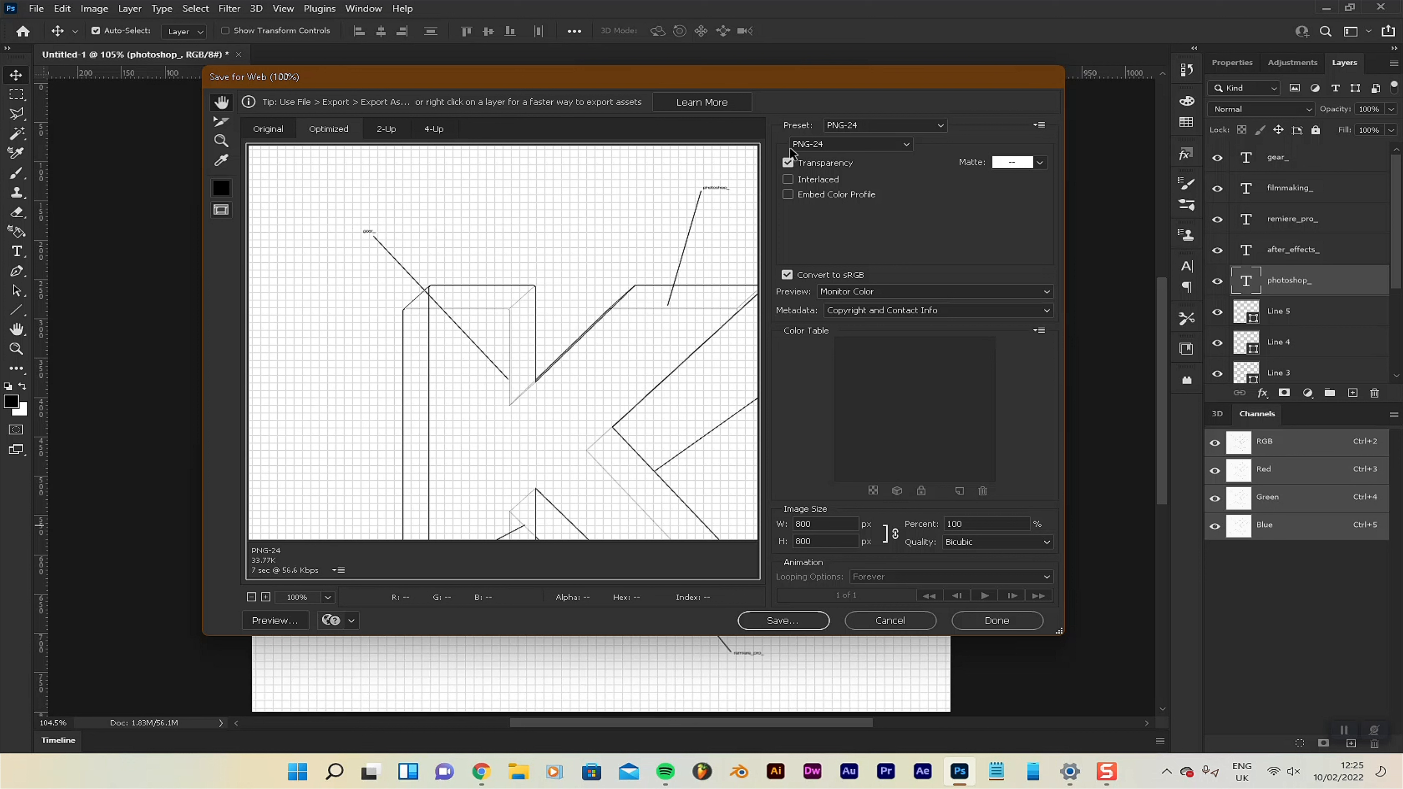
{"action": "left_click", "coordinate": [846, 125]}
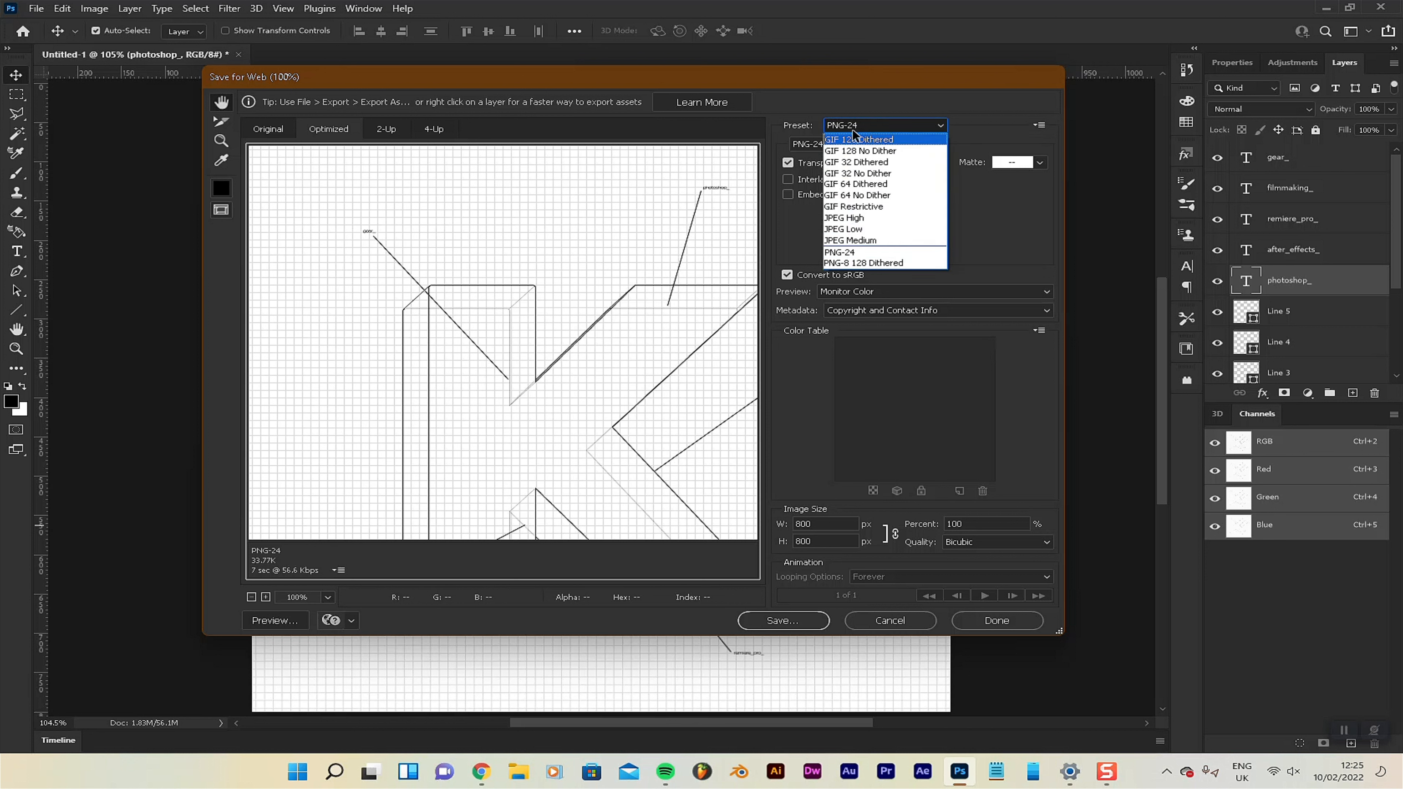
{"action": "left_click", "coordinate": [853, 135]}
{"action": "left_click", "coordinate": [850, 145]}
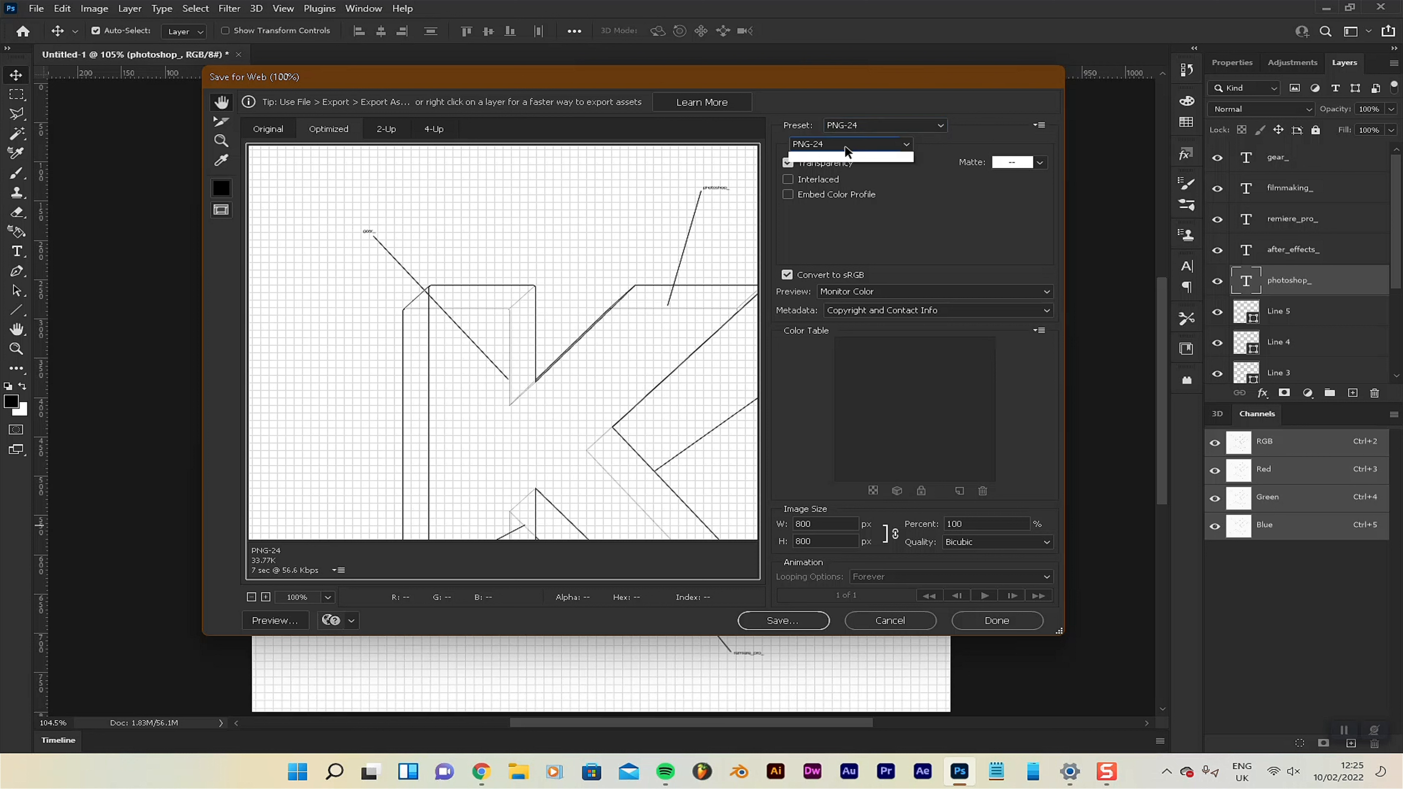
{"action": "left_click", "coordinate": [829, 167]}
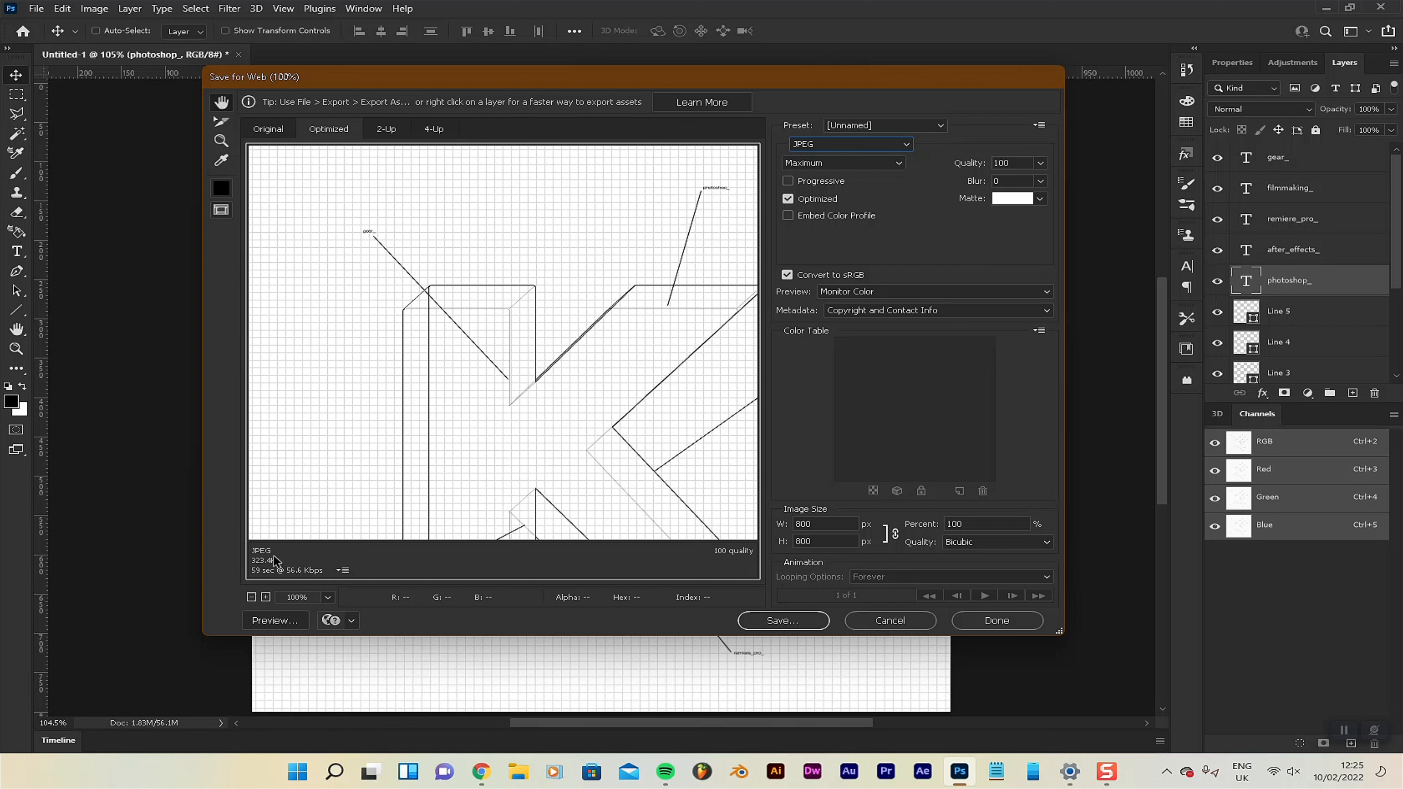
Try a JPEG quality of 57, and return the quality to 100.
{"action": "left_click", "coordinate": [1039, 164]}
{"action": "left_click_drag", "start_coordinate": [1037, 180], "coordinate": [1005, 181]}
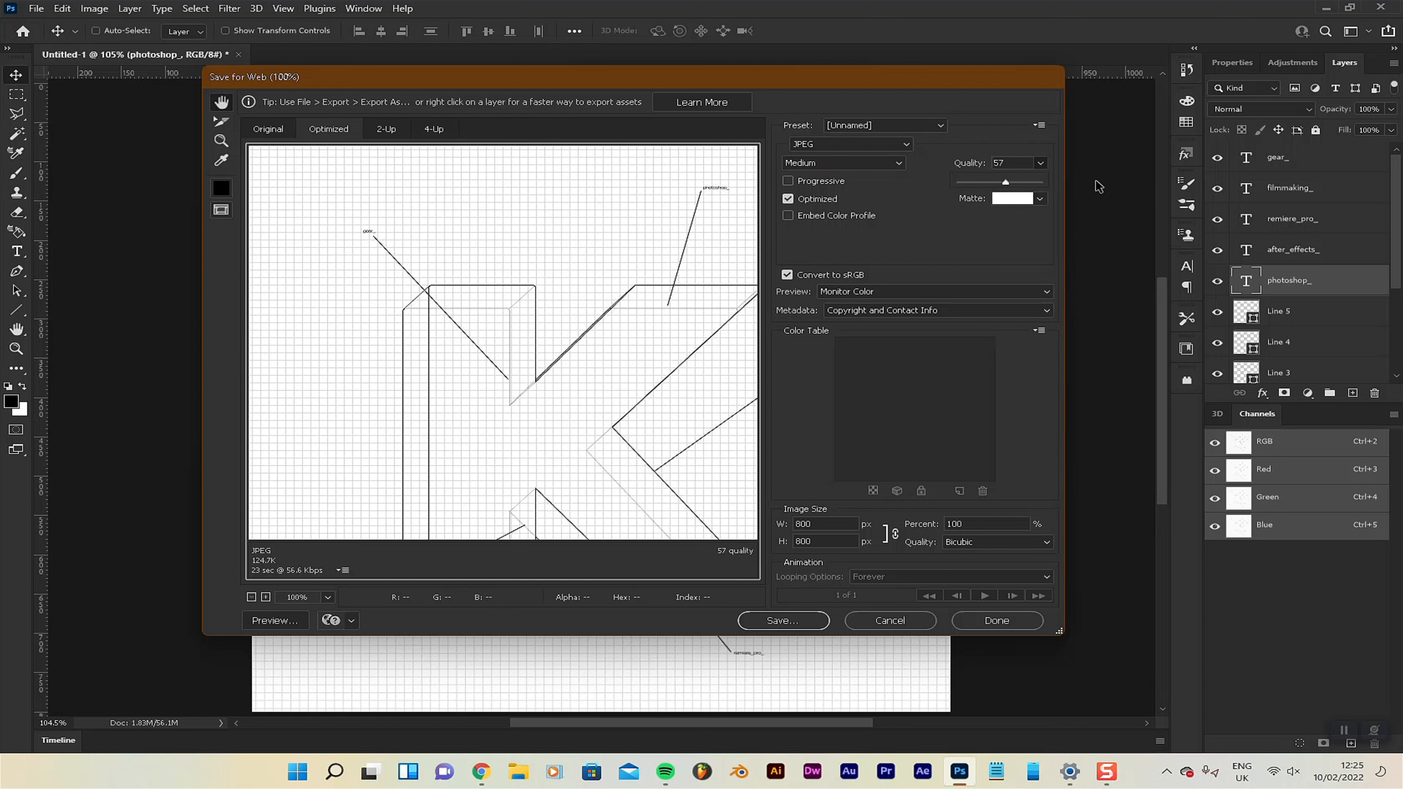
{"action": "left_click_drag", "start_coordinate": [1033, 185], "coordinate": [1043, 183]}
{"action": "left_click", "coordinate": [895, 92]}
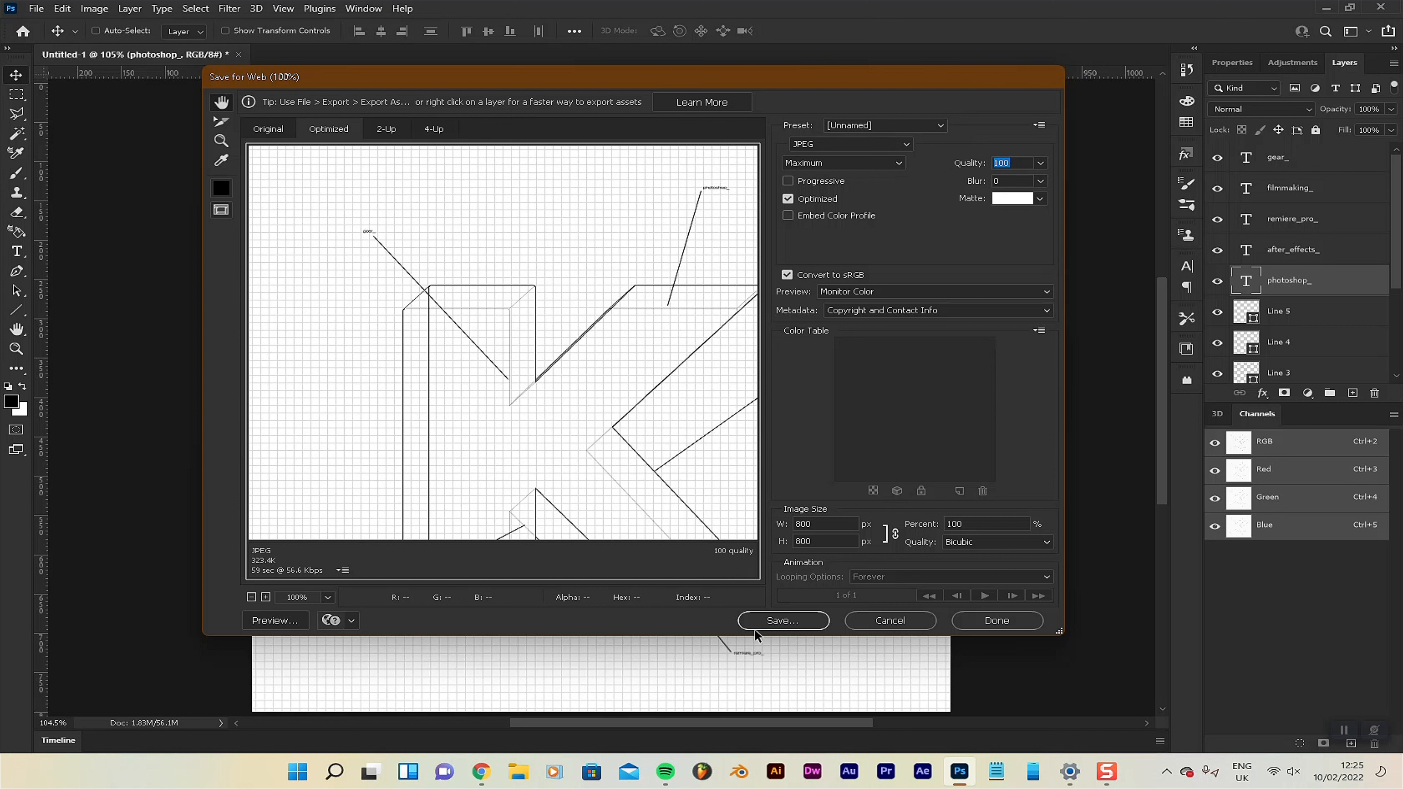
Proceed to saving the JPEG and choose the JPGs folder inside Branding > Logos as its location.
{"action": "left_click", "coordinate": [783, 621]}
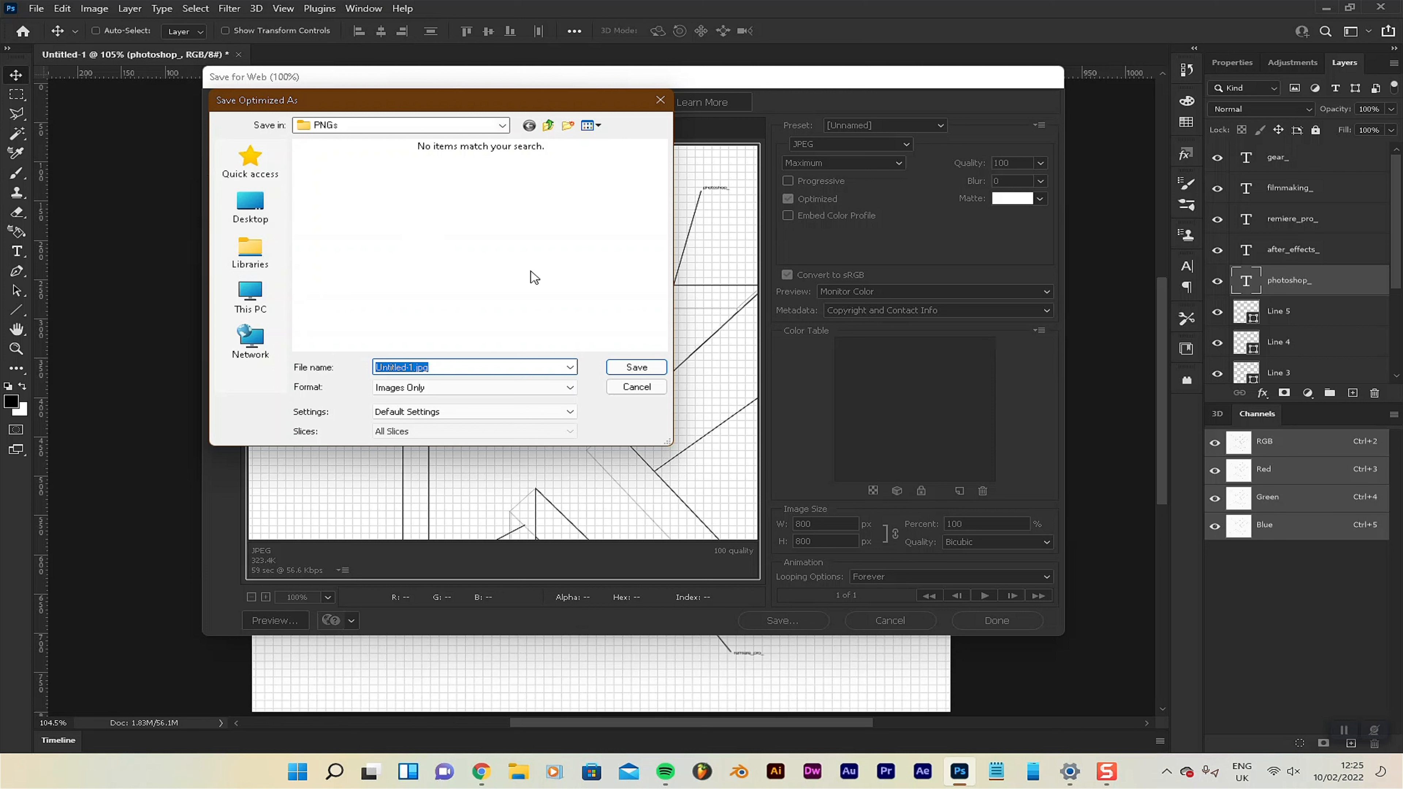
{"action": "left_click", "coordinate": [549, 126]}
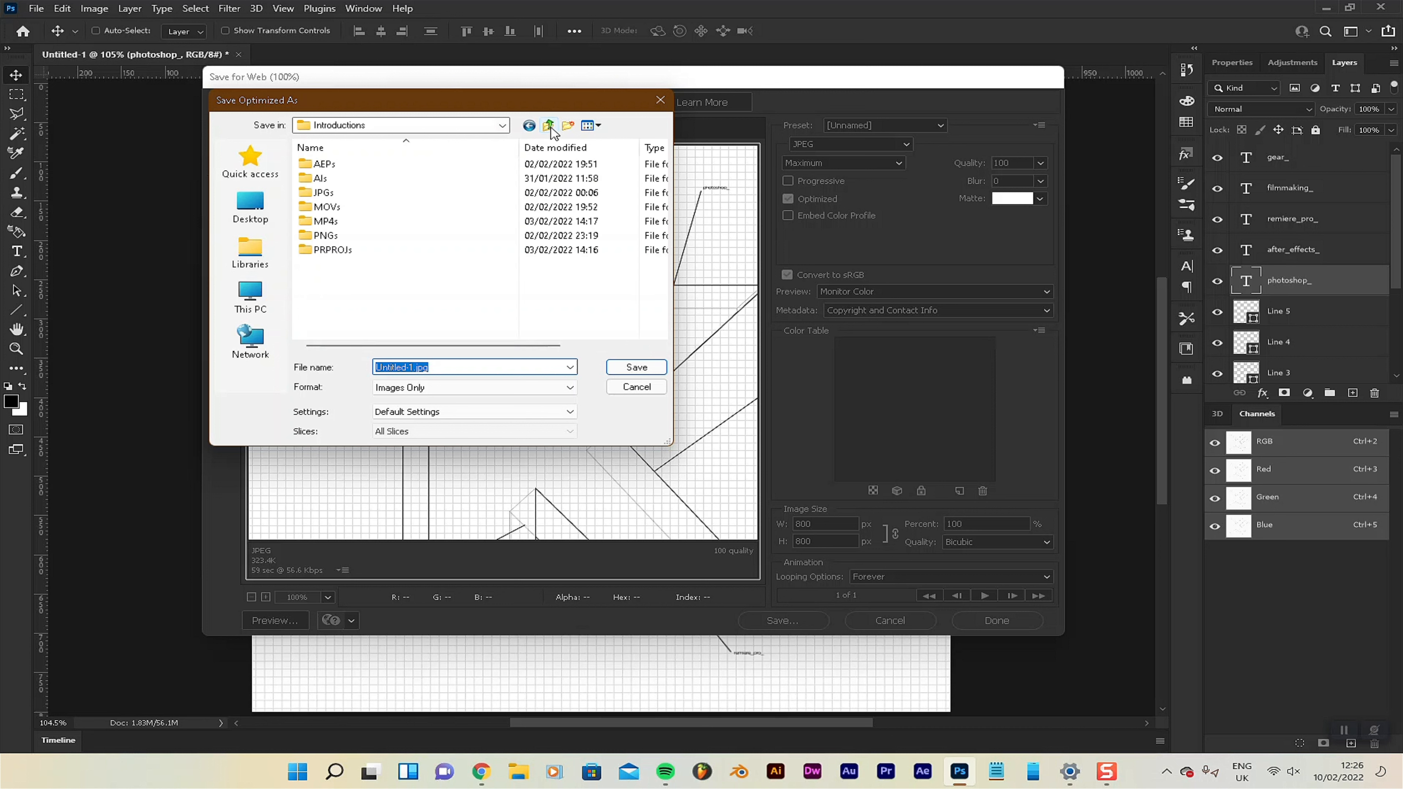
{"action": "left_click", "coordinate": [551, 127]}
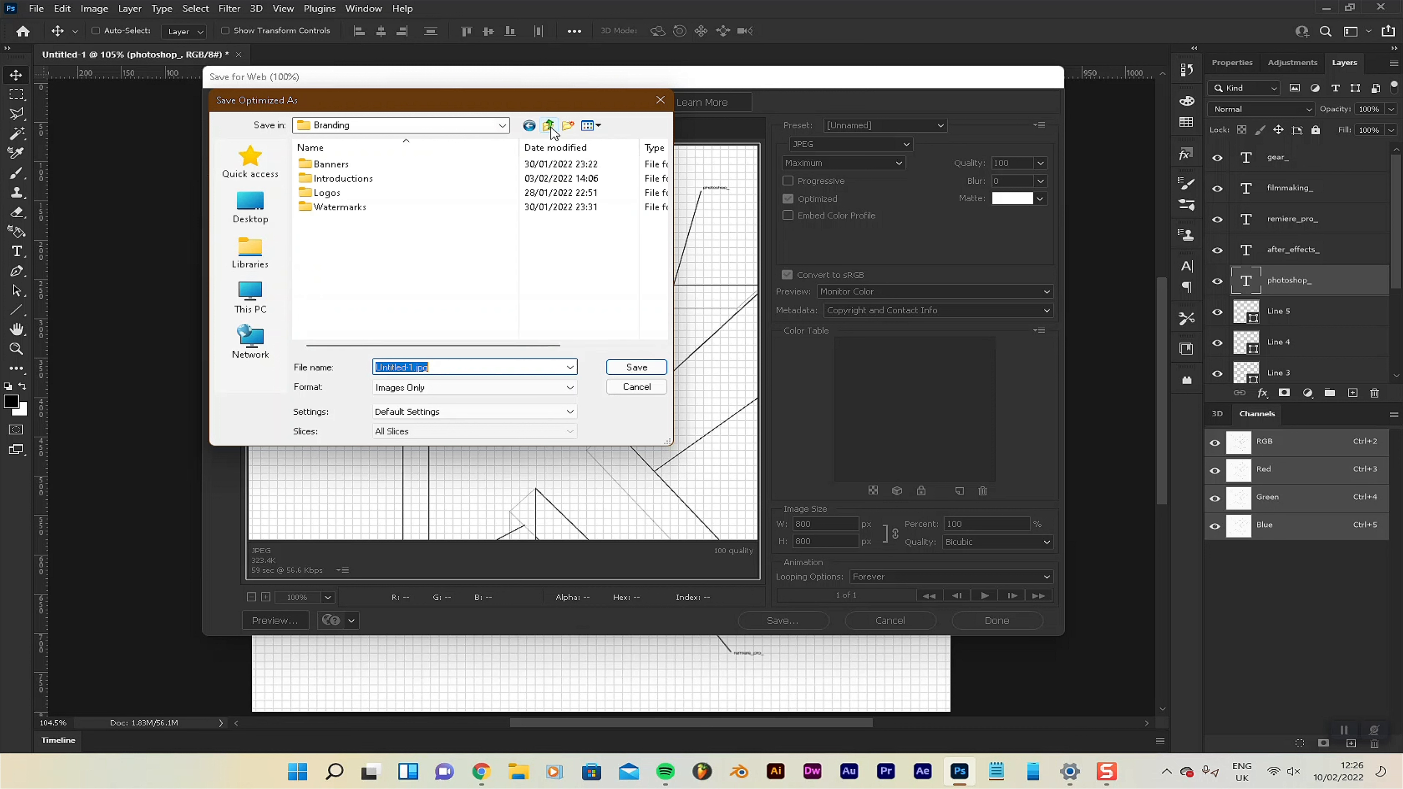
{"action": "double_click", "coordinate": [304, 193]}
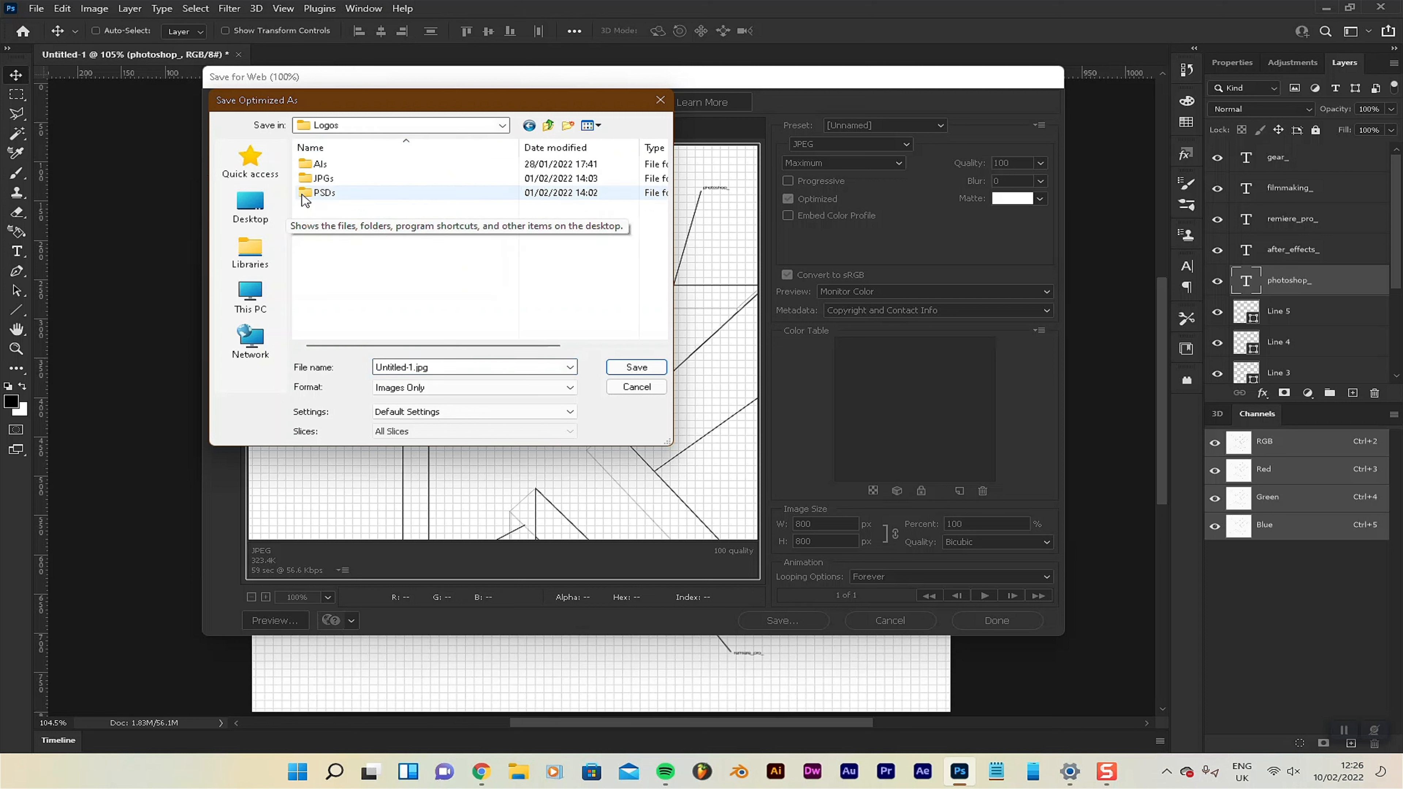
{"action": "left_click", "coordinate": [302, 180]}
{"action": "double_click", "coordinate": [303, 179]}
Replace the default file name with one starting "tutorial" and save the JPEG.
{"action": "double_click", "coordinate": [409, 367]}
{"action": "left_click", "coordinate": [409, 366]}
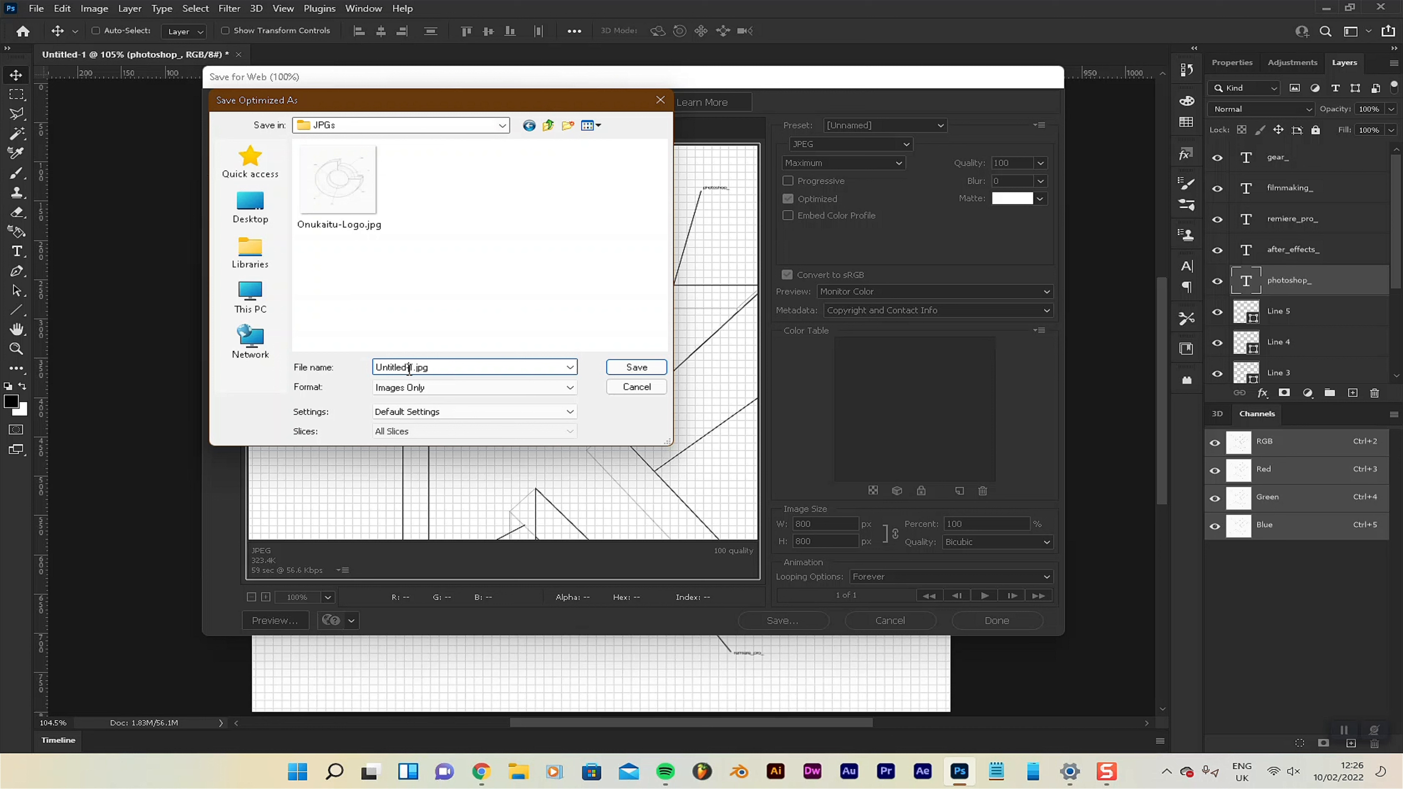
{"action": "double_click", "coordinate": [413, 367]}
{"action": "type", "text": "tutorial"}
{"action": "key", "text": "Return"}
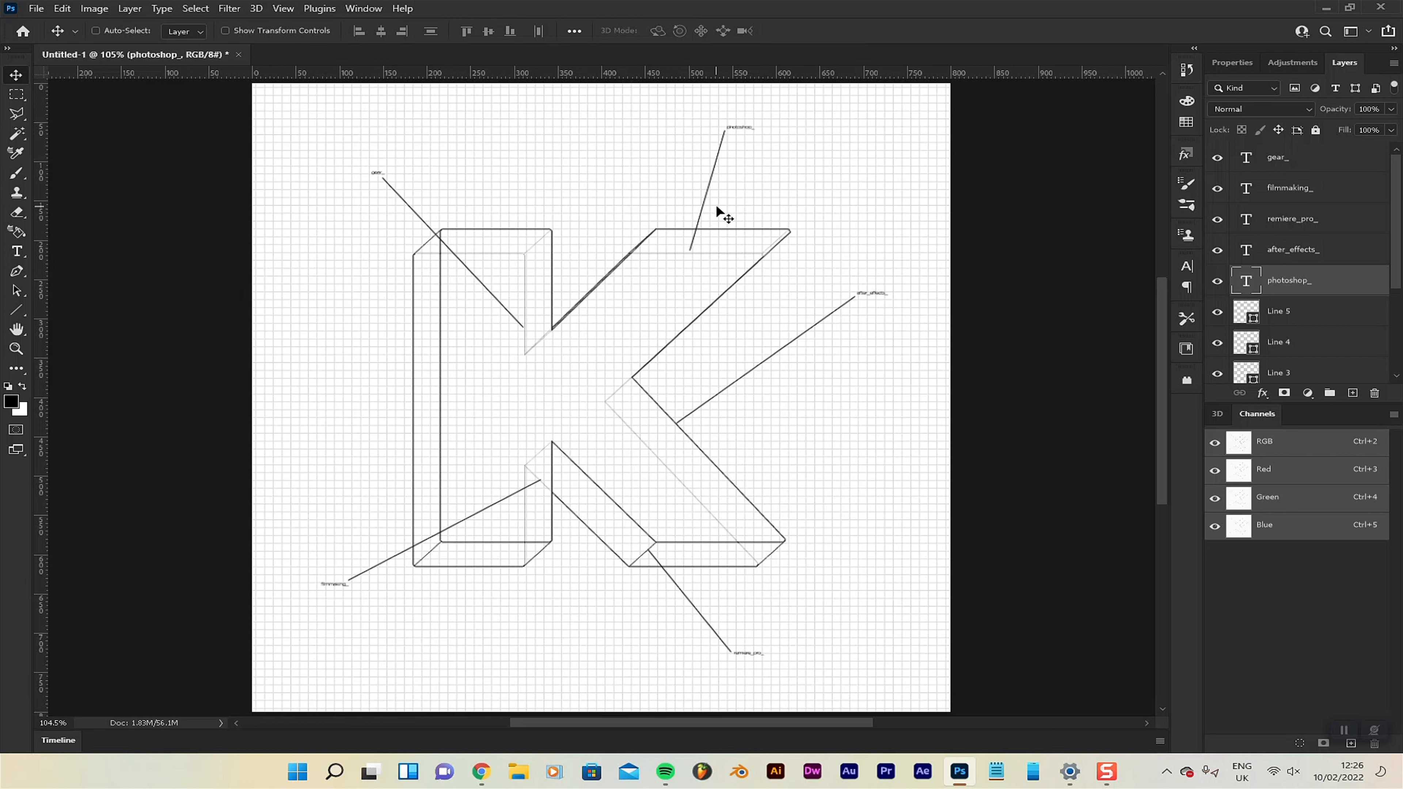
Save the document on the computer as "tutorial logo.psd" with Maximize Compatibility kept on.
{"action": "key", "text": "ctrl"}
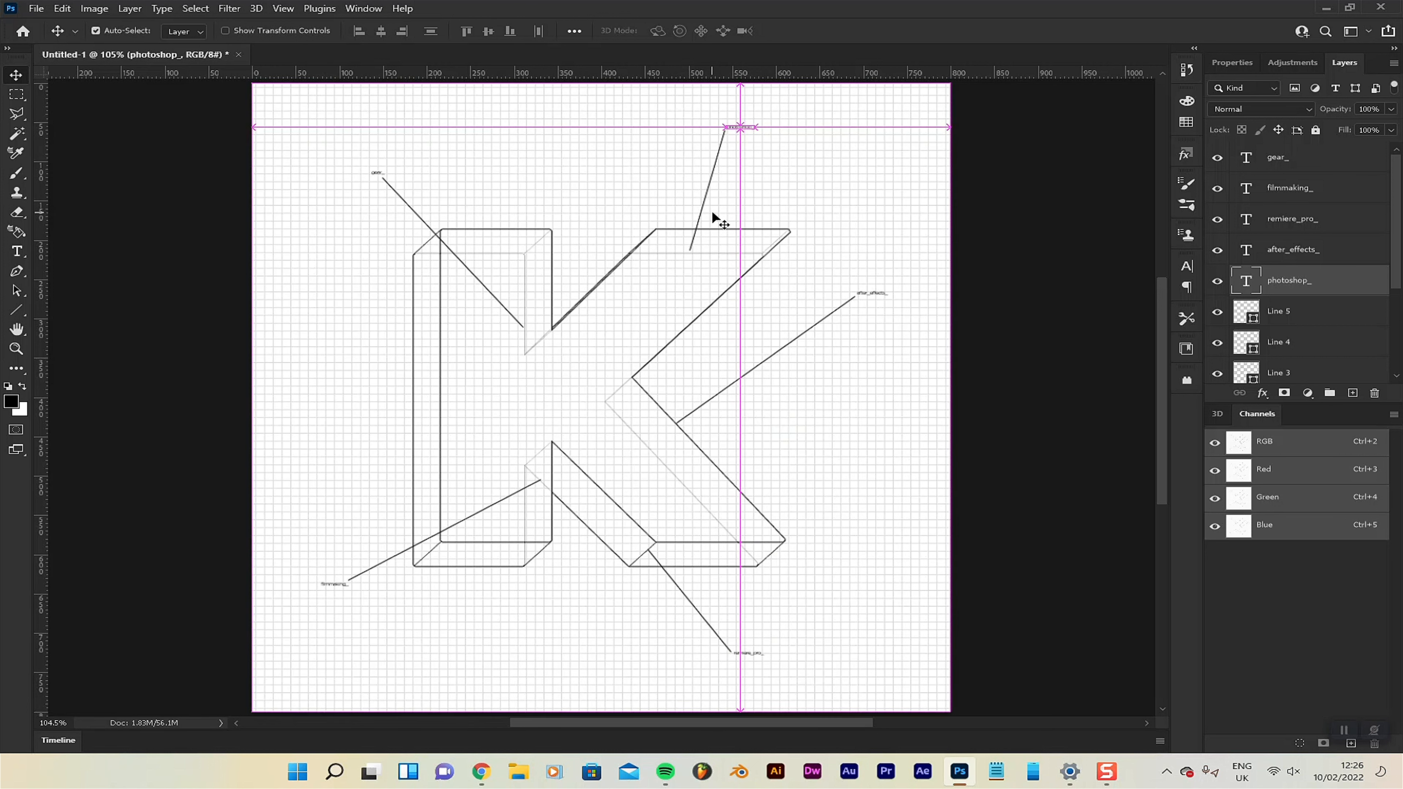
{"action": "key", "text": "ctrl+s"}
{"action": "left_click_drag", "start_coordinate": [899, 283], "coordinate": [480, 129]}
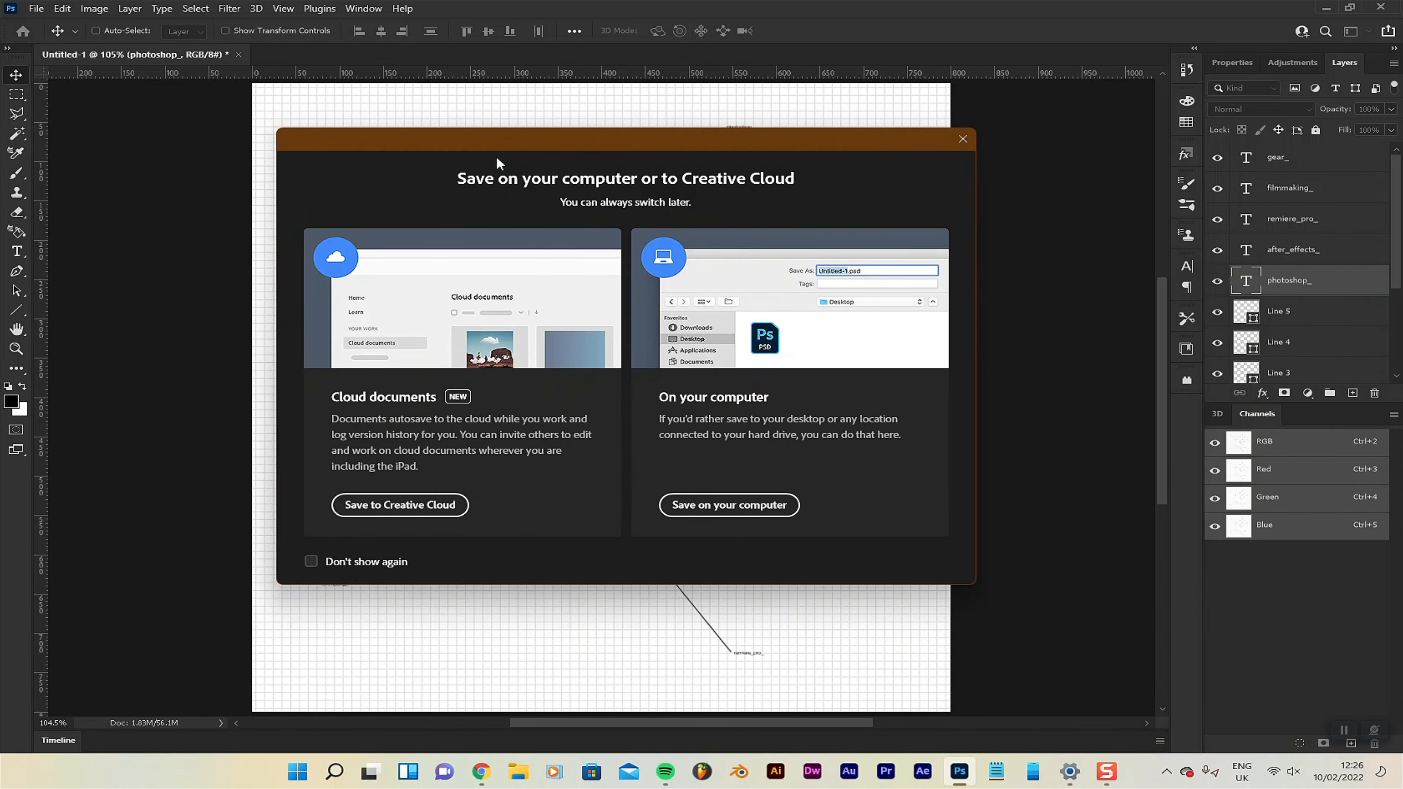
{"action": "left_click", "coordinate": [731, 504]}
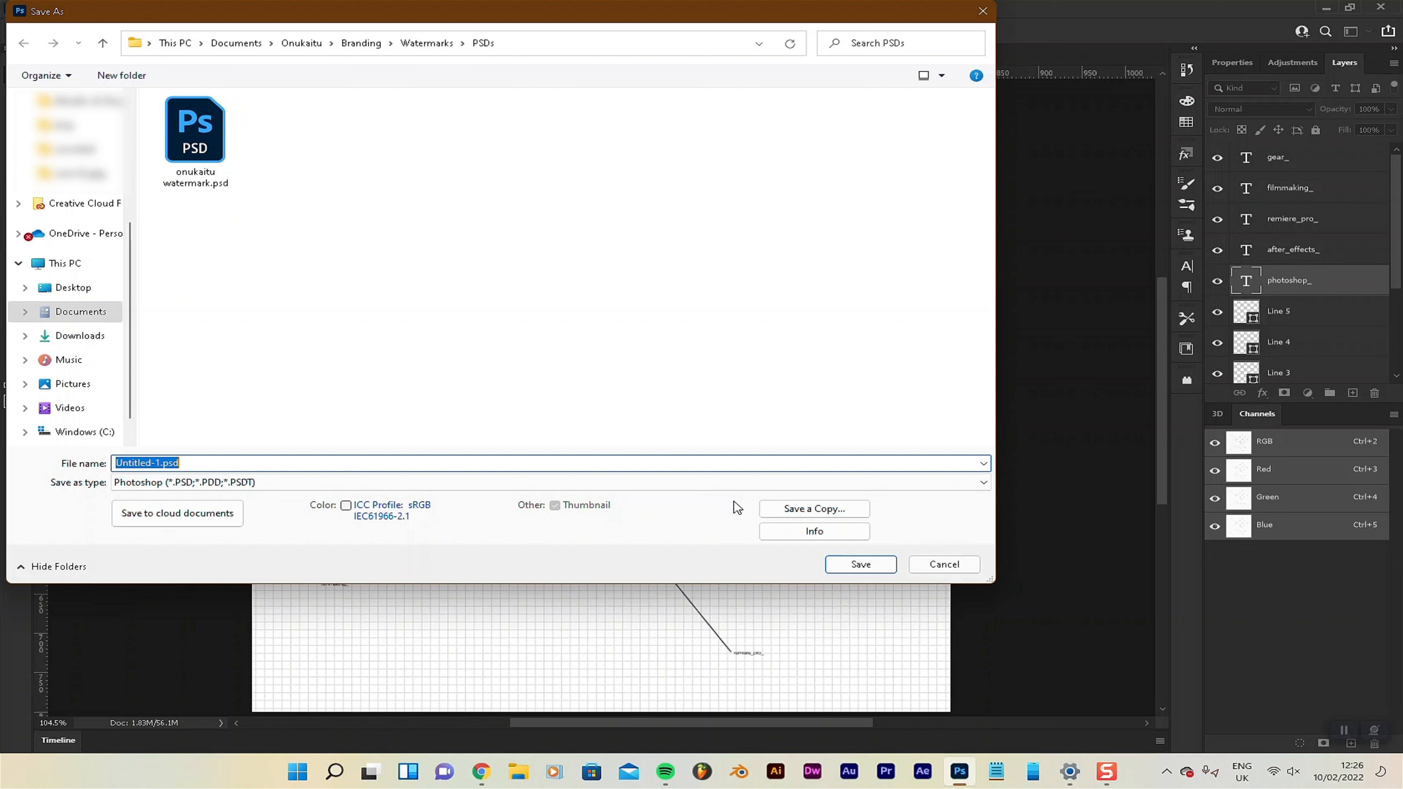
{"action": "type", "text": "tuti"}
{"action": "type", "text": "orial logo"}
{"action": "key", "text": "Return"}
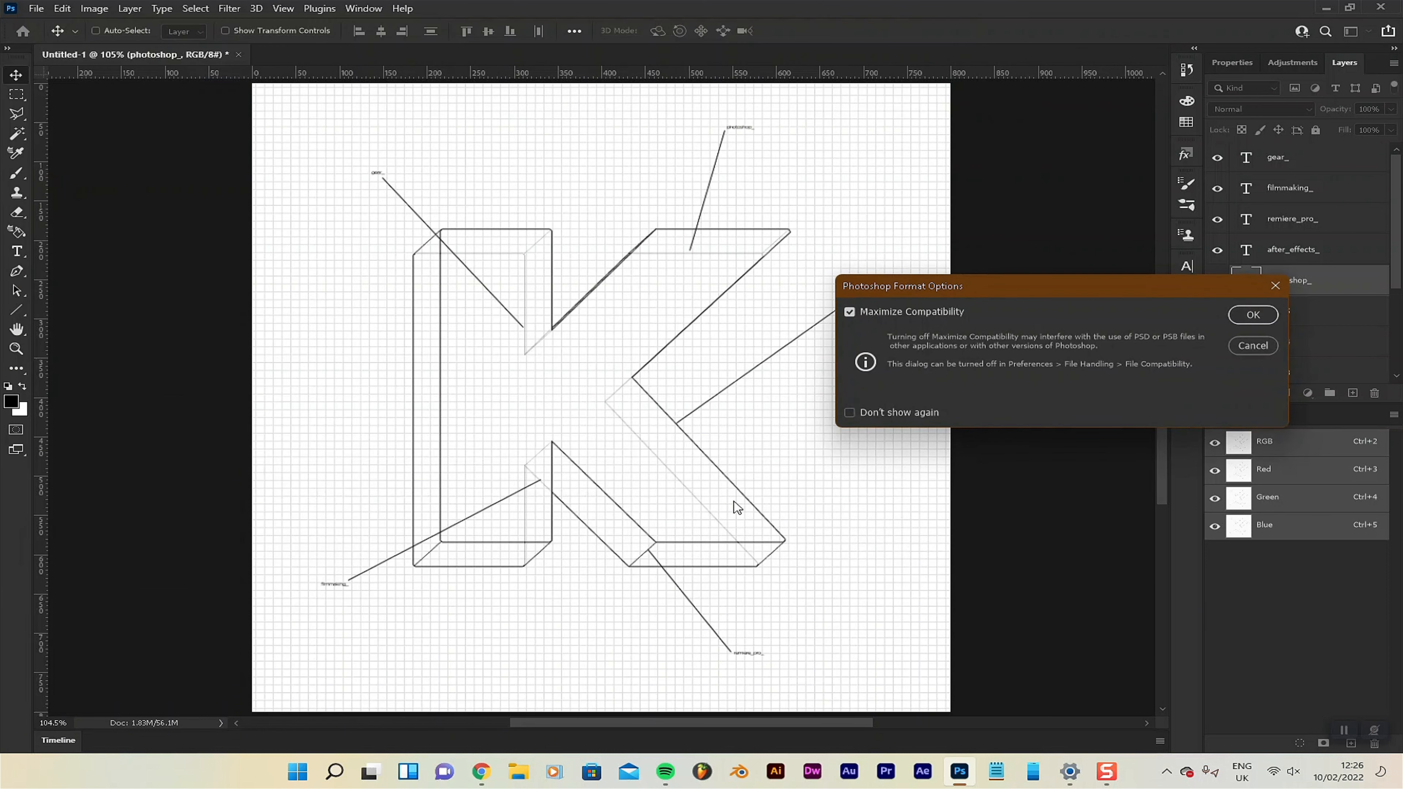
{"action": "key", "text": "Return"}
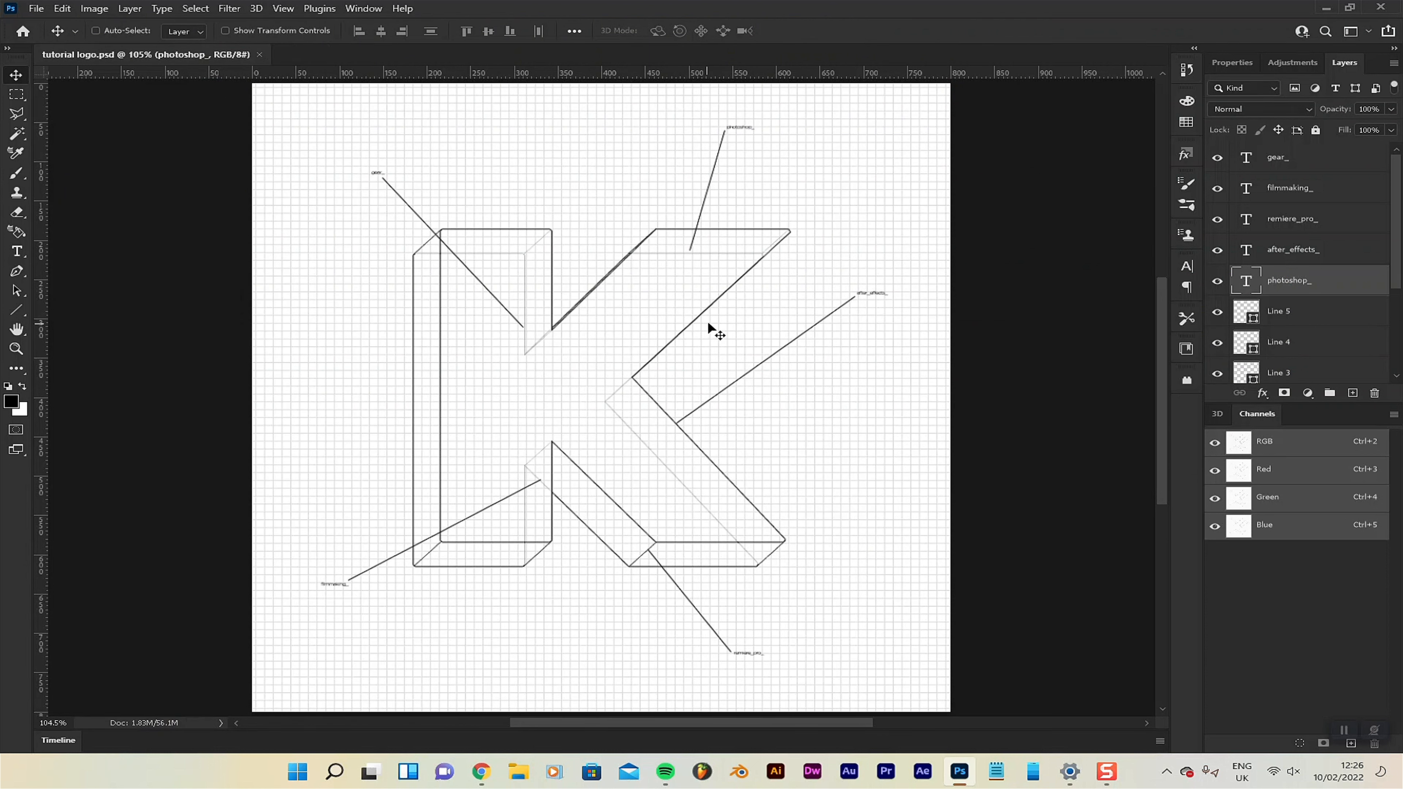